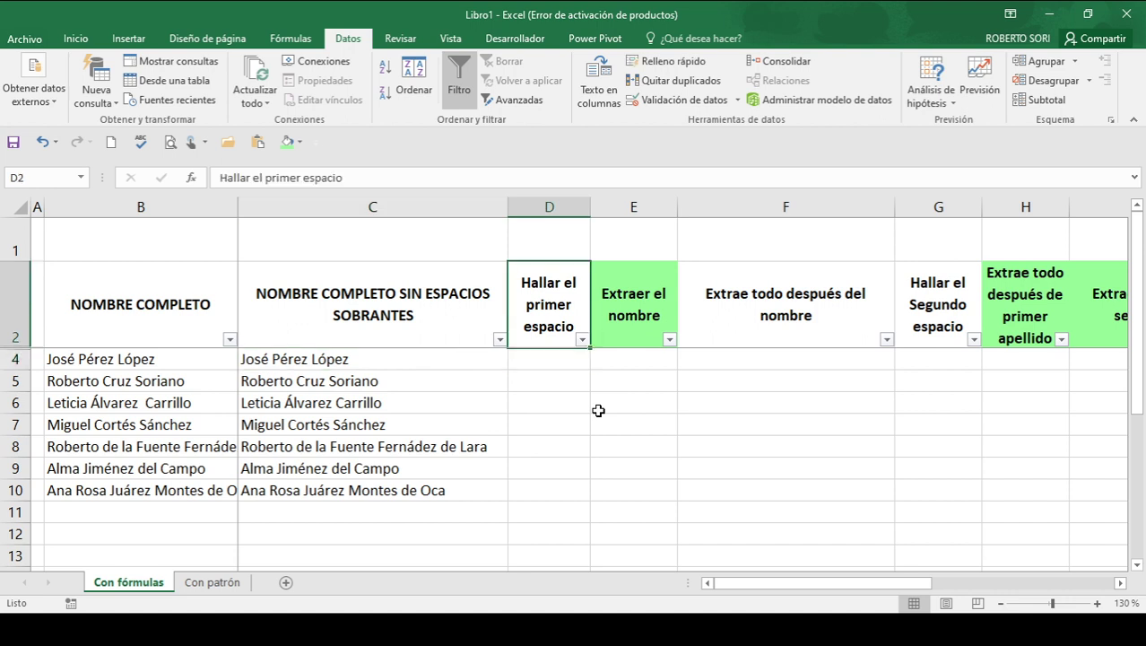
Step: Clear the existing contents of the NOMBRE COMPLETO SIN ESPACIOS SOBRANTES column from C4 down
{"action": "key", "text": "Down"}
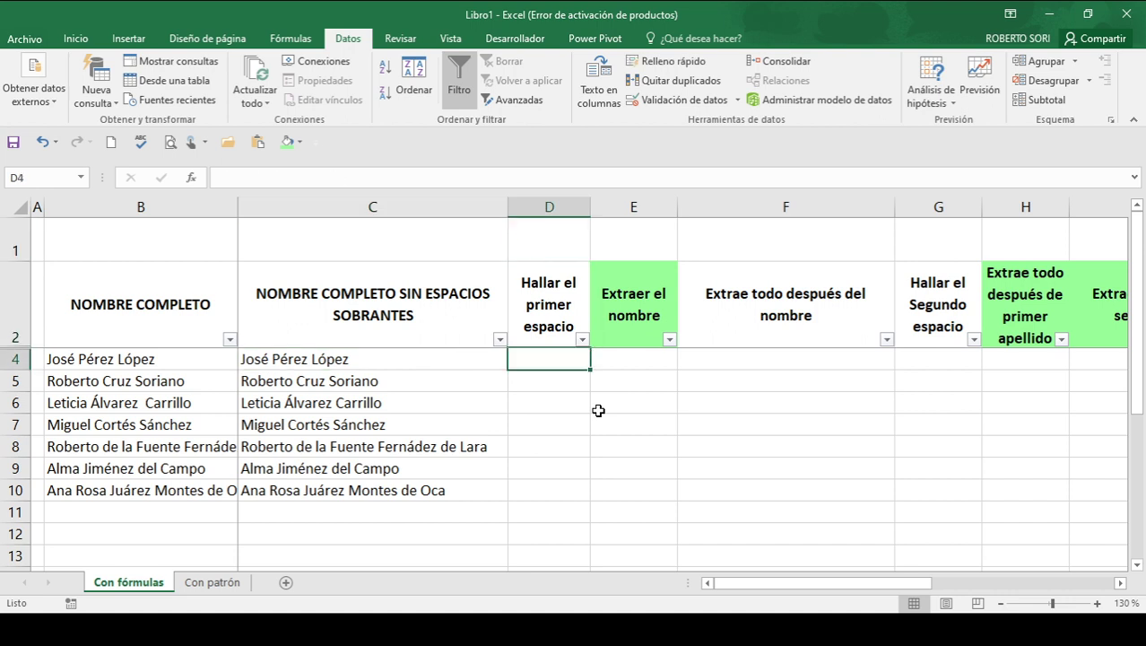
{"action": "key", "text": "Left"}
{"action": "key", "text": "ctrl+shift+Down"}
{"action": "key", "text": "Delete"}
{"action": "key", "text": "Left"}
{"action": "key", "text": "Right"}
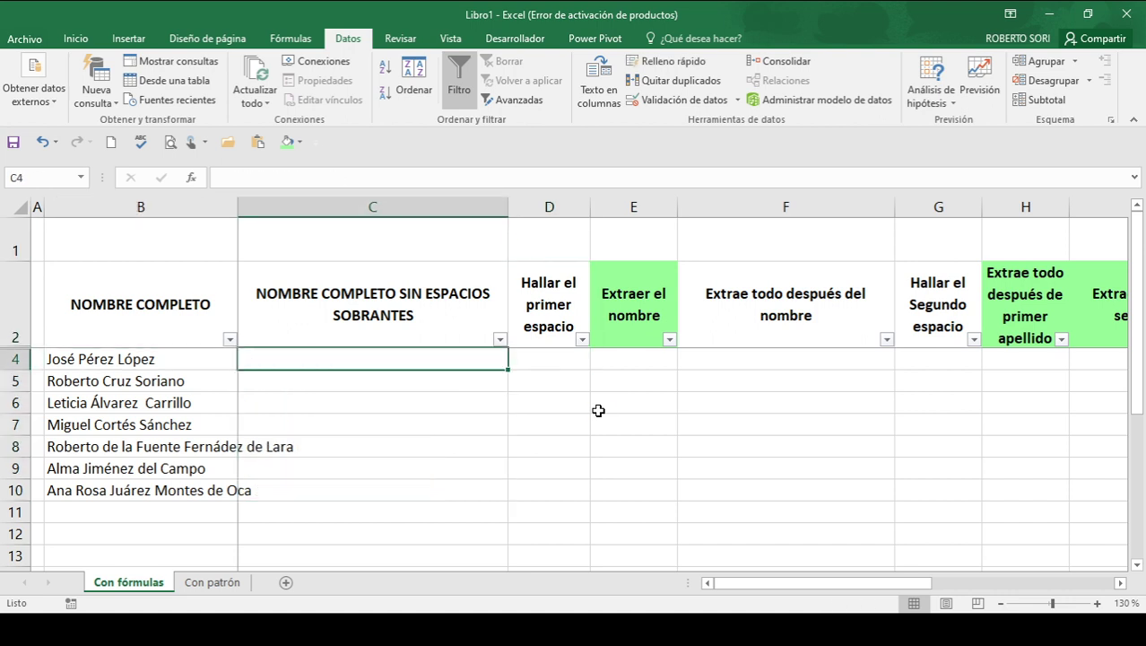
Step: Inspect the spacing between the words of the full name in B6, leaving the cell as it is
{"action": "key", "text": "Left"}
{"action": "key", "text": "Up"}
{"action": "key", "text": "Down"}
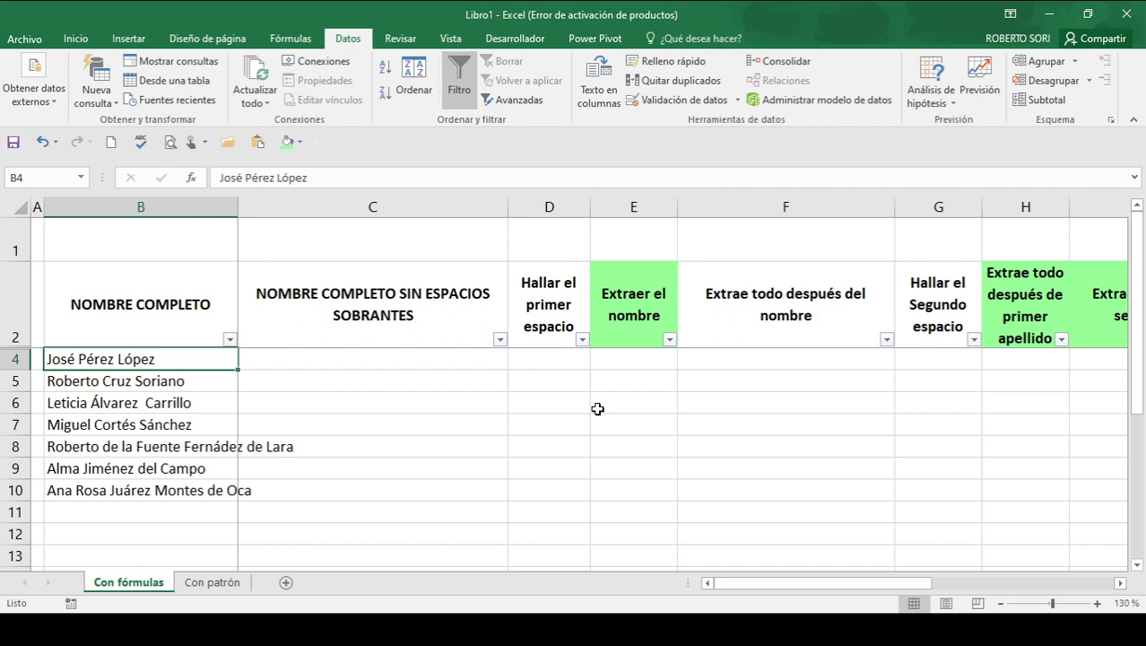
{"action": "key", "text": "Down"}
{"action": "key", "text": "Down"}
{"action": "key", "text": "F2"}
{"action": "key", "text": "ctrl+Left"}
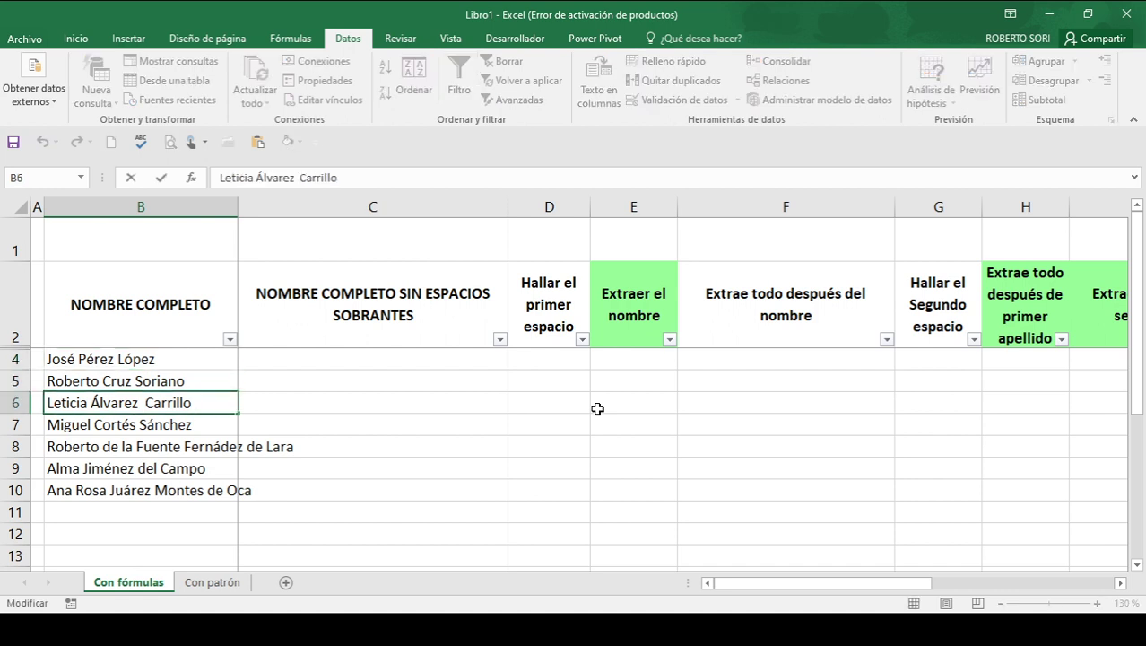
{"action": "key", "text": "Left"}
{"action": "key", "text": "Left"}
{"action": "key", "text": "shift+Right"}
{"action": "key", "text": "Escape"}
Step: Enter the formula =ESPACIOS(B4) in C4 to strip the surplus spaces from the full name
{"action": "left_click", "coordinate": [303, 413]}
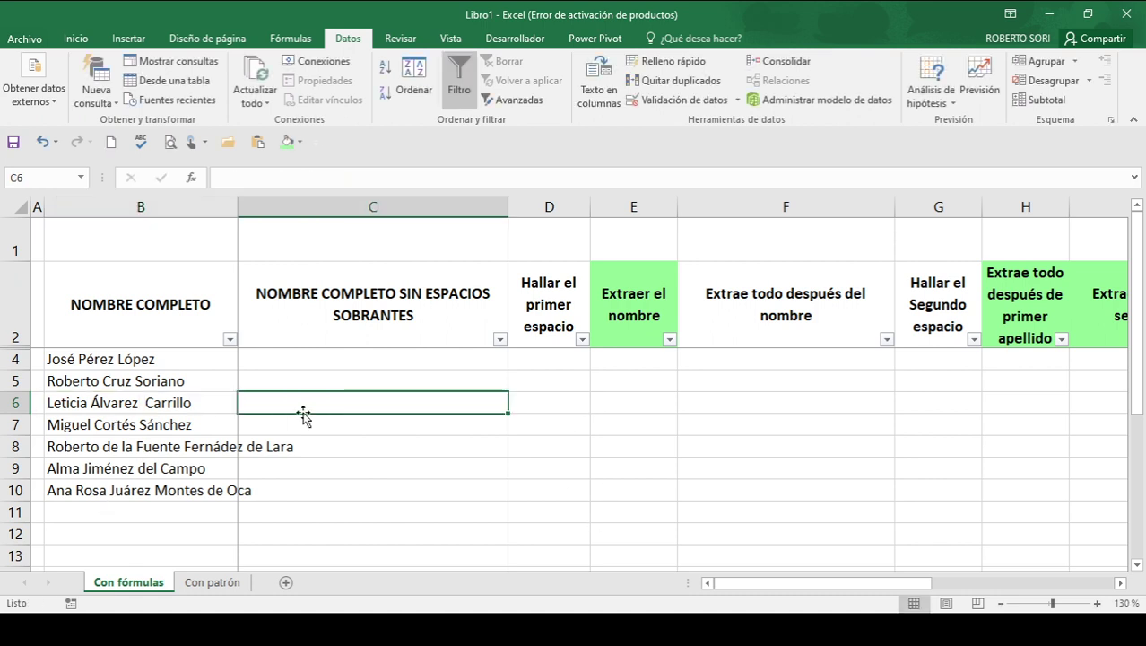
{"action": "key", "text": "Up"}
{"action": "key", "text": "Up"}
{"action": "type", "text": "=es"}
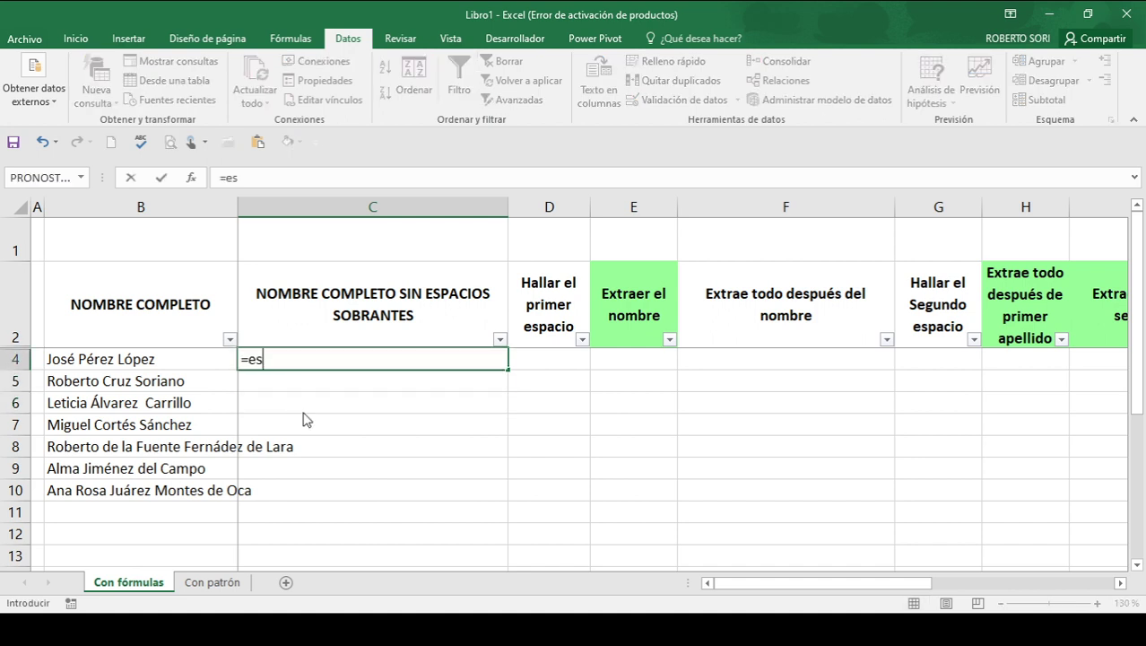
{"action": "type", "text": "pacios("}
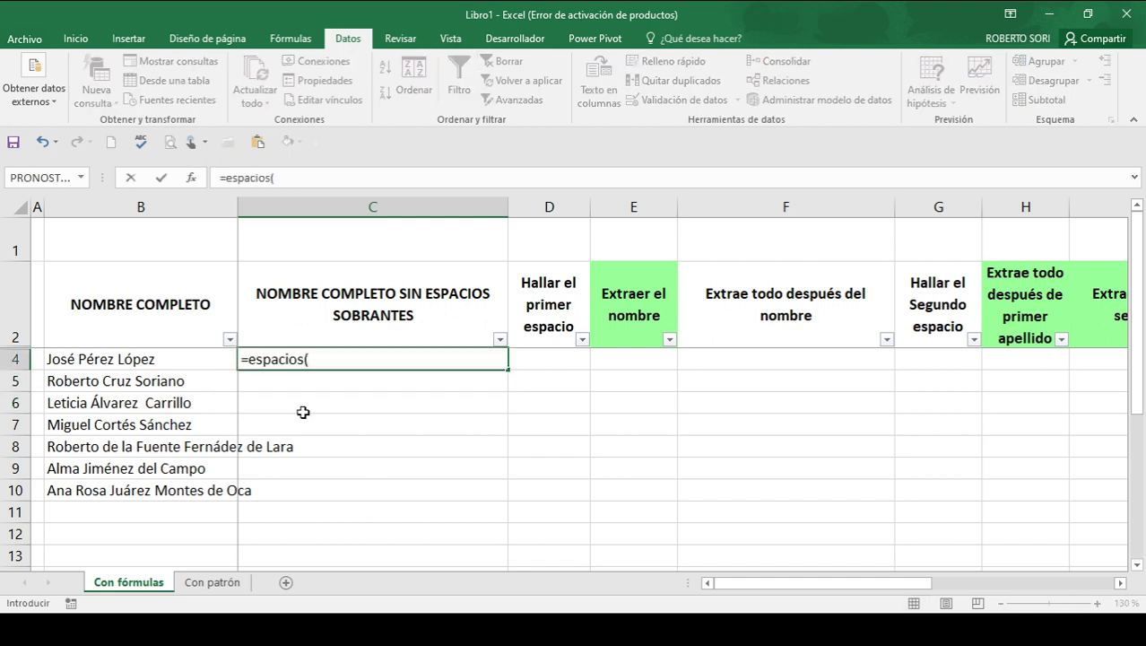
{"action": "key", "text": "Left"}
{"action": "key", "text": "ctrl+Return"}
Step: Copy the ESPACIOS formula from C4 down to C10 and review the cleaned names in column C
{"action": "key", "text": "ctrl+c"}
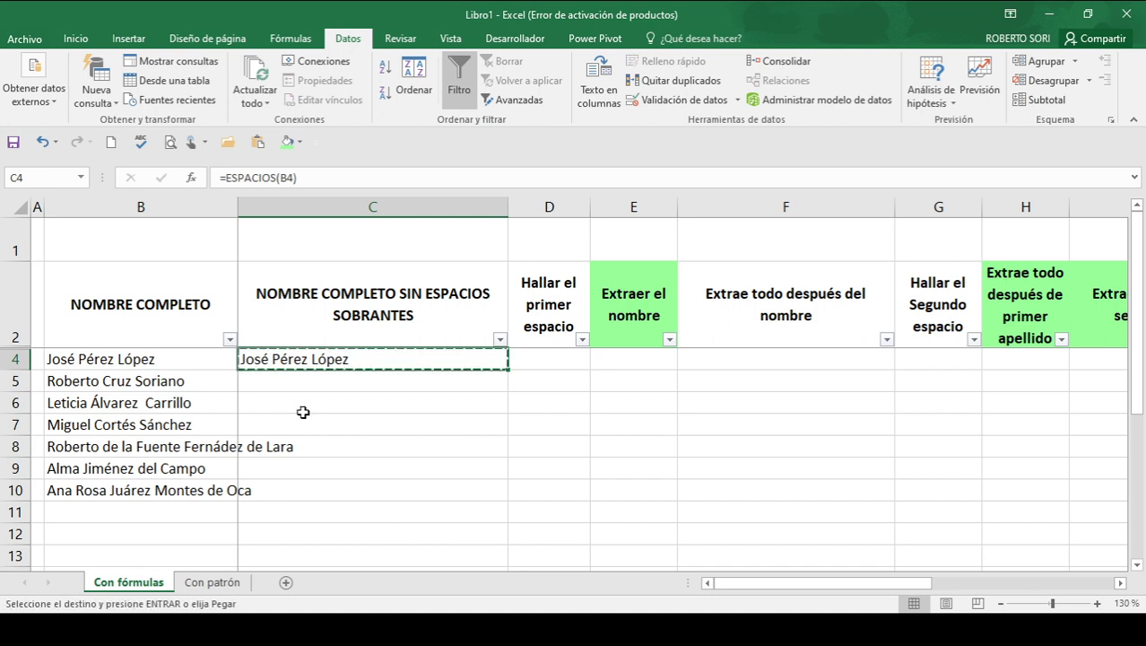
{"action": "key", "text": "shift+Down"}
{"action": "key", "text": "shift+Down"}
{"action": "key", "text": "shift+Down"}
{"action": "key", "text": "shift+Down"}
{"action": "key", "text": "shift+Down"}
{"action": "key", "text": "shift+Down"}
{"action": "key", "text": "Return"}
{"action": "left_click", "coordinate": [303, 412]}
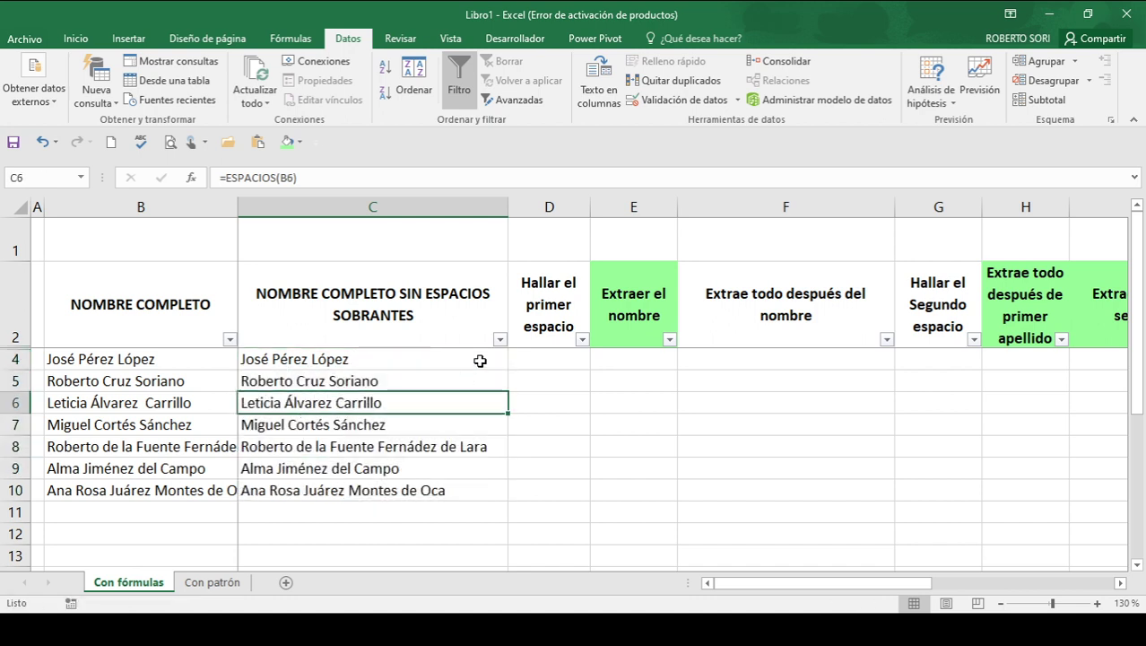
{"action": "left_click_drag", "start_coordinate": [455, 323], "coordinate": [435, 507]}
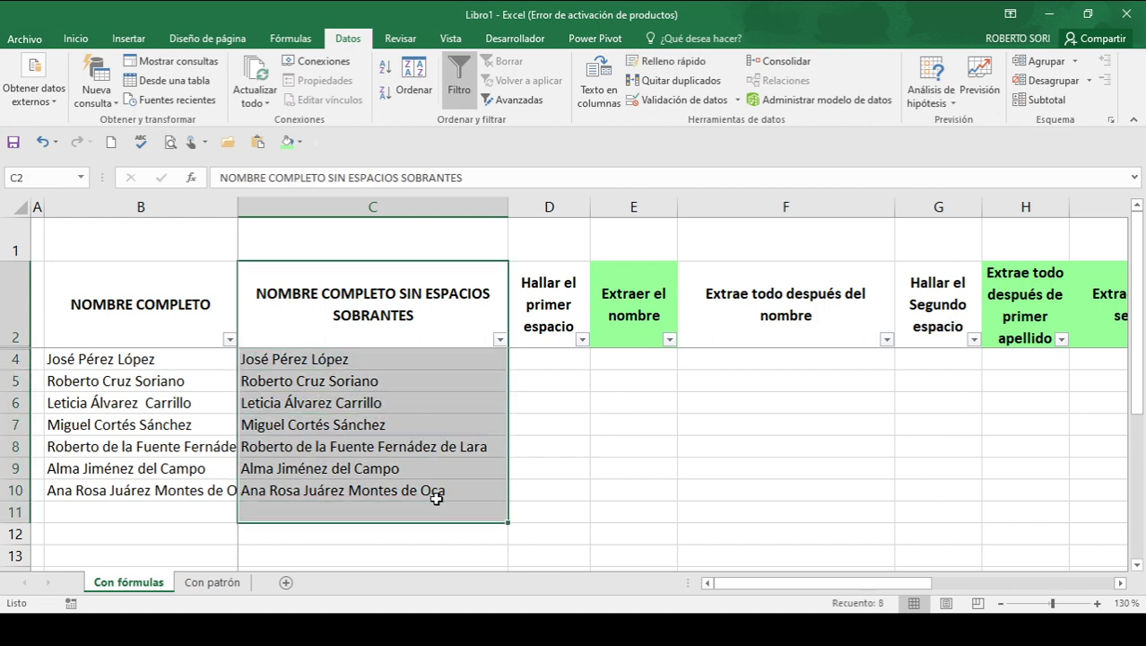
Step: Enter the formula =HALLAR(" ",C4,1) in D4 to locate the first space in the cleaned name
{"action": "left_click", "coordinate": [550, 359]}
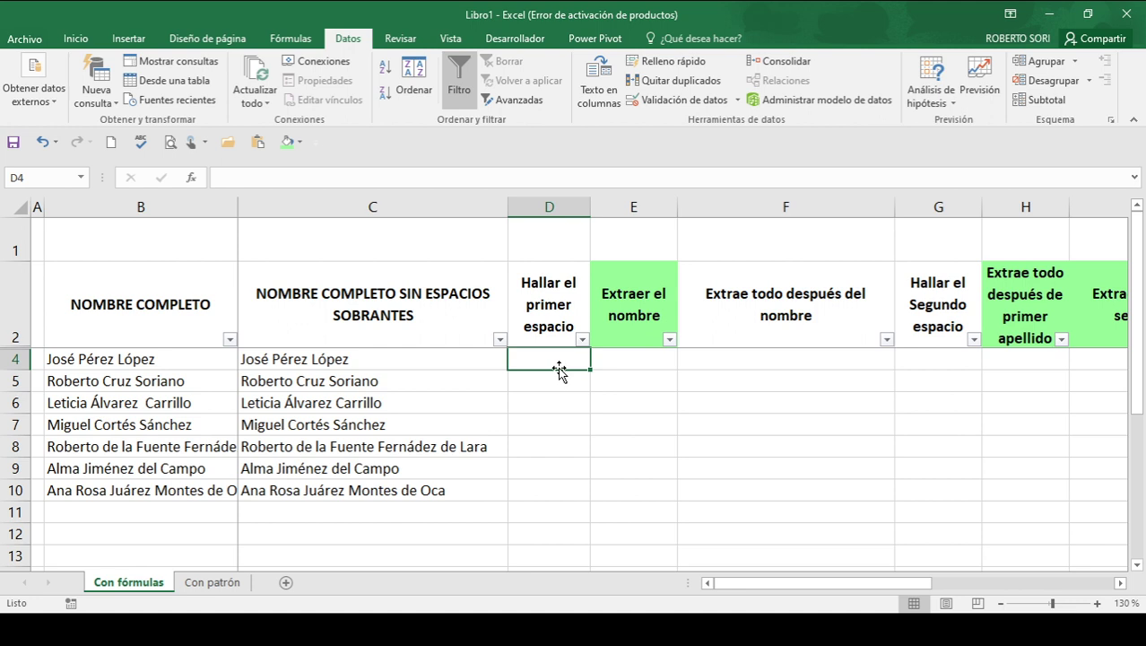
{"action": "type", "text": "="}
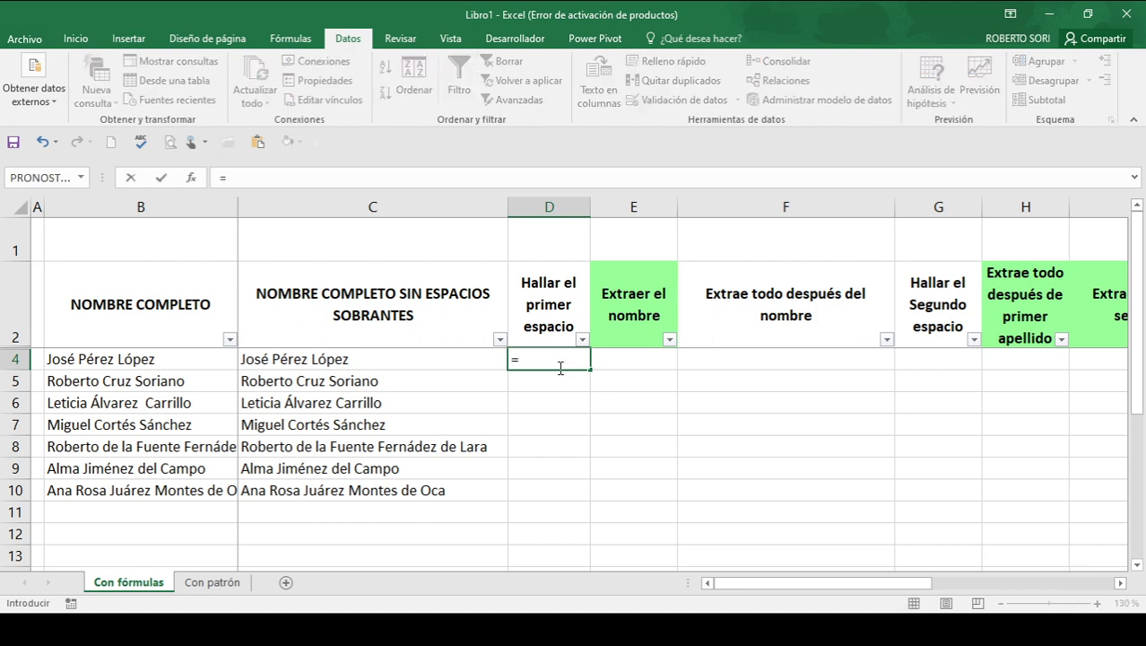
{"action": "type", "text": "hallar("}
{"action": "key", "text": "Left"}
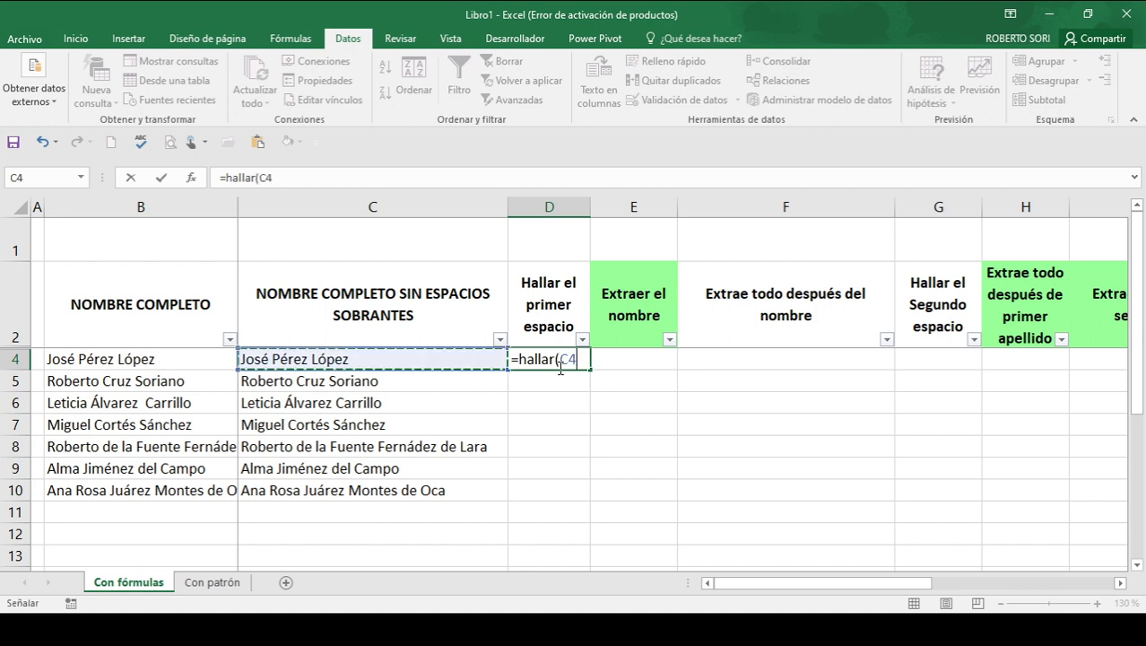
{"action": "key", "text": "BackSpace"}
{"action": "key", "text": "BackSpace"}
{"action": "type", "text": "\""}
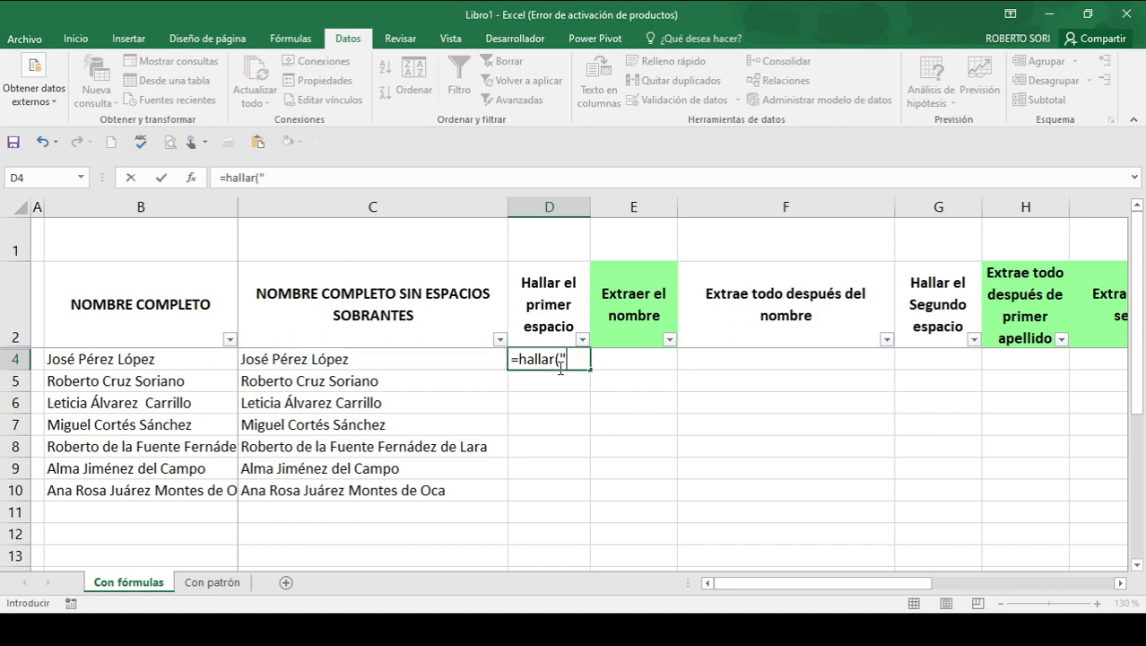
{"action": "type", "text": " \","}
{"action": "key", "text": "Left"}
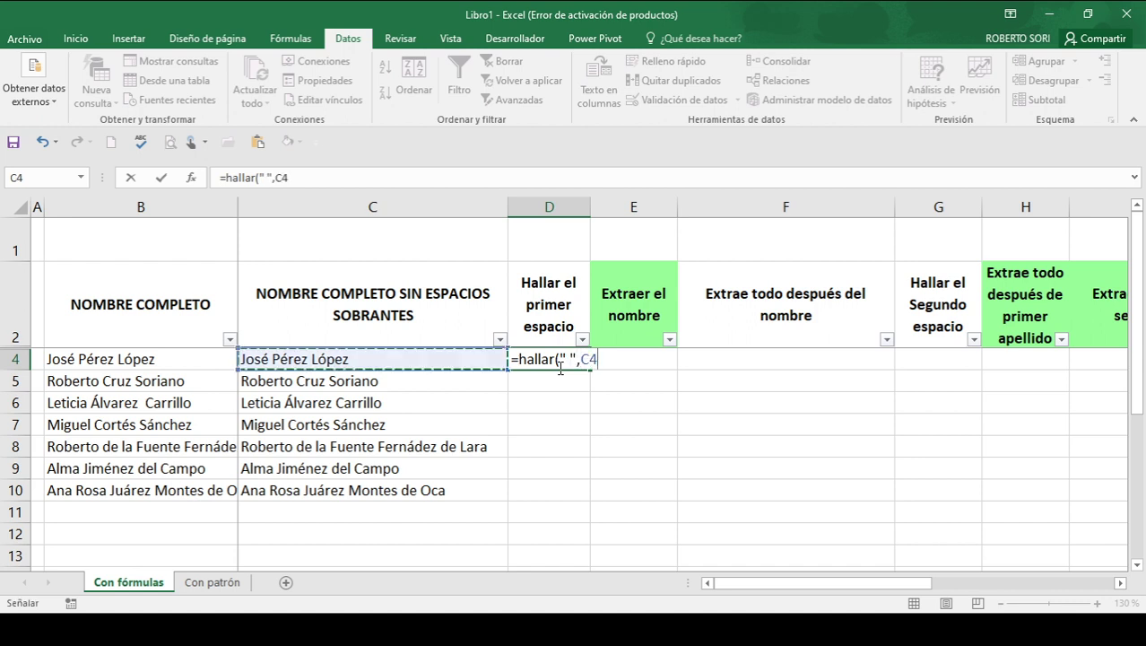
{"action": "type", "text": ",1"}
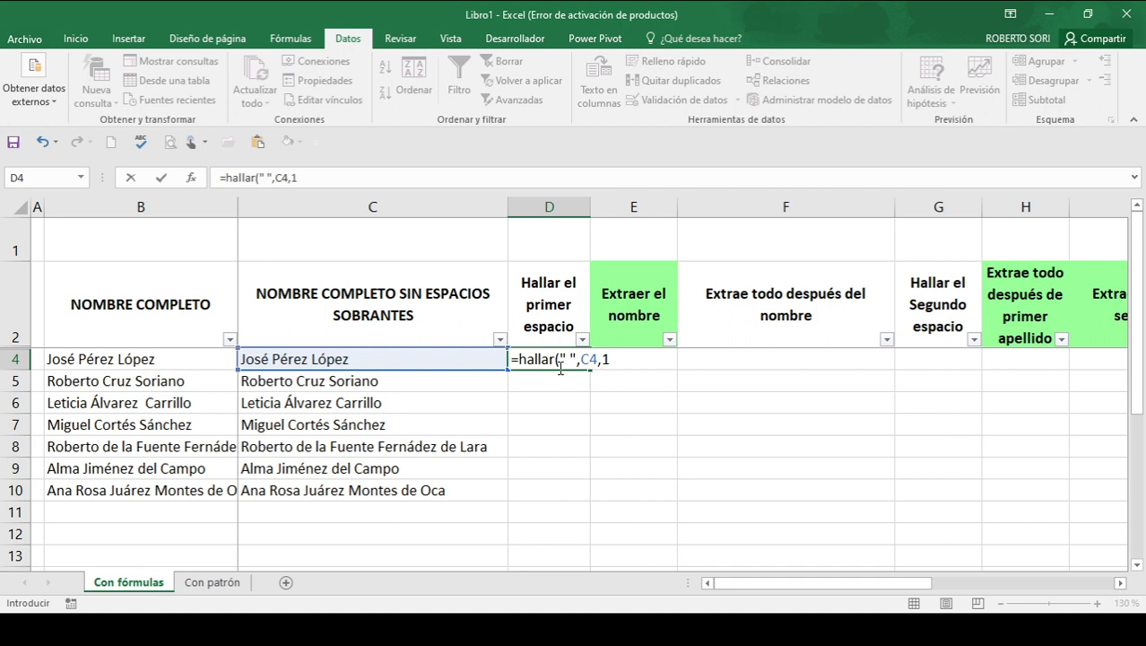
{"action": "type", "text": ")"}
{"action": "key", "text": "ctrl+Return"}
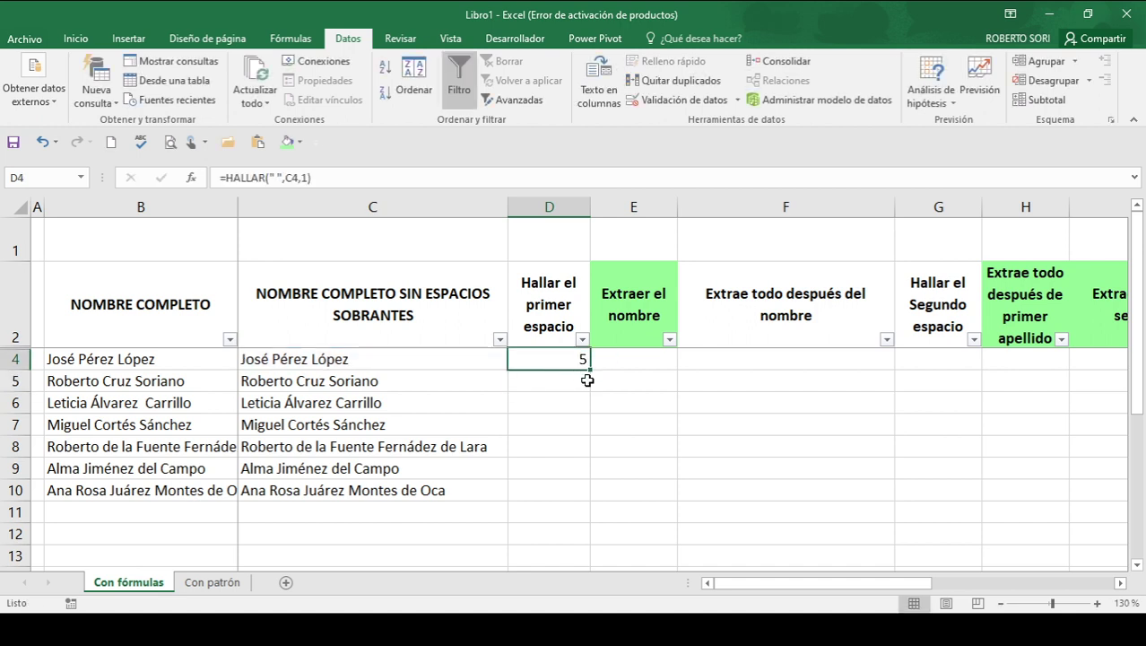
Step: Enter the formula =EXTRAE(C4,1,D4-1) in E4 to extract the first name
{"action": "left_click", "coordinate": [618, 363]}
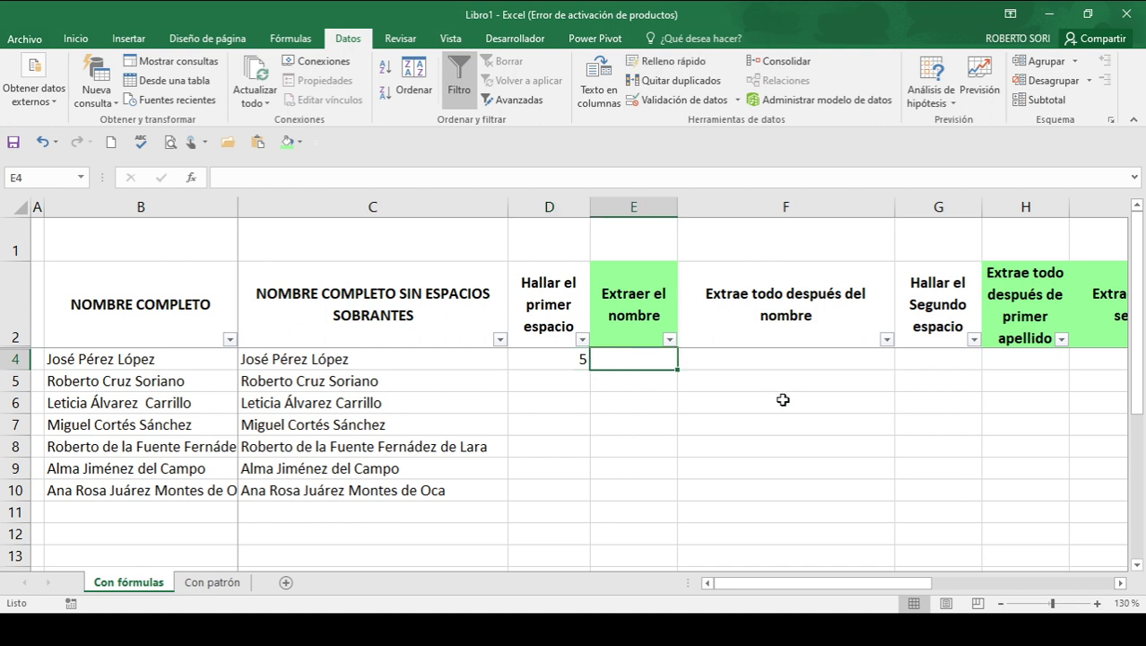
{"action": "type", "text": "=ext"}
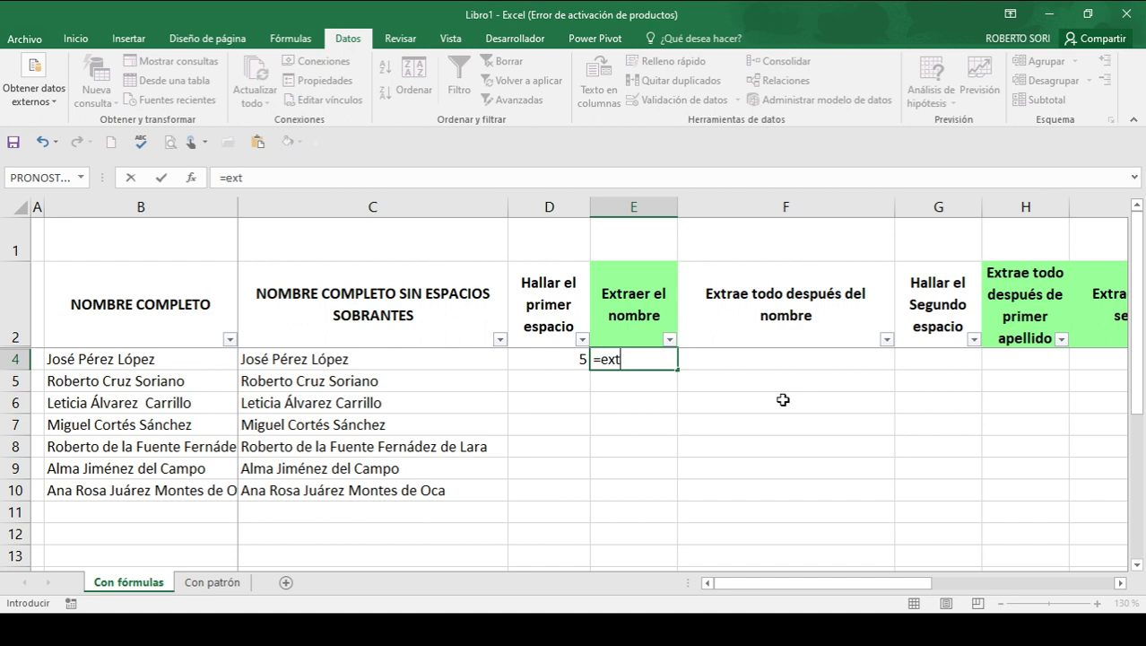
{"action": "type", "text": "rae("}
{"action": "key", "text": "Left"}
{"action": "key", "text": "Left"}
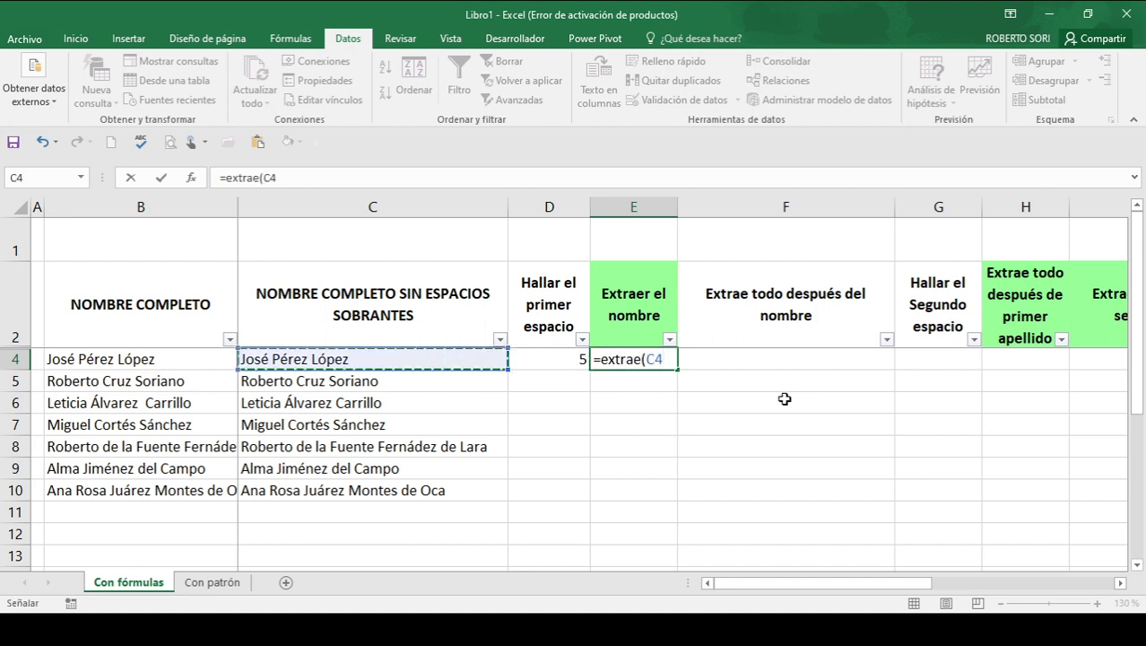
{"action": "type", "text": ",1,"}
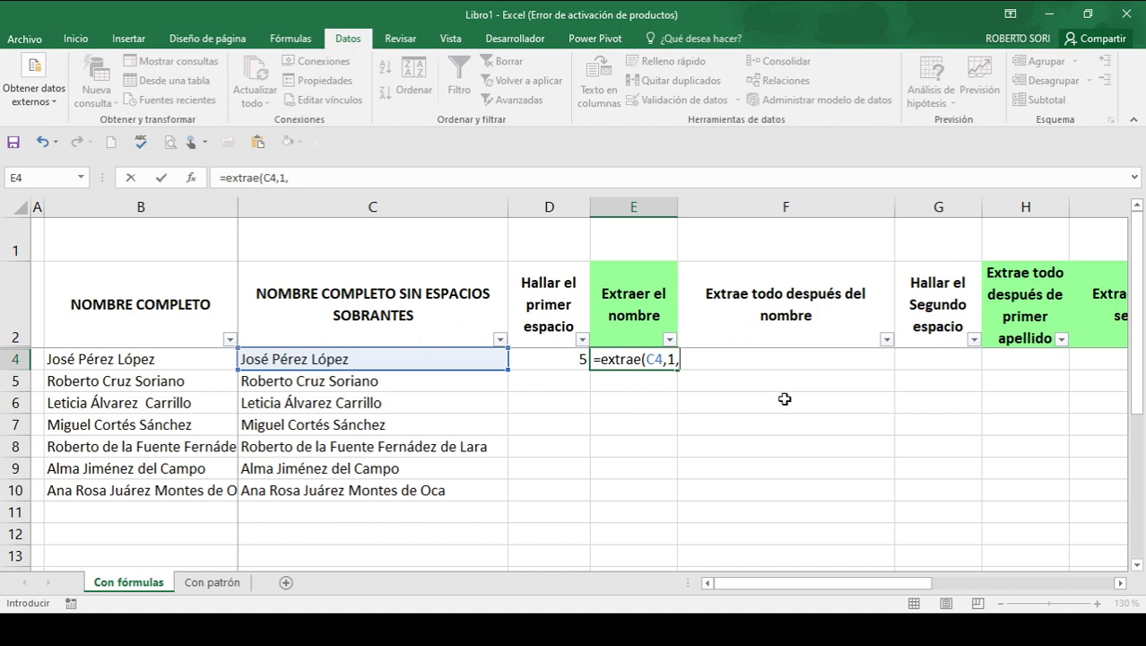
{"action": "key", "text": "Left"}
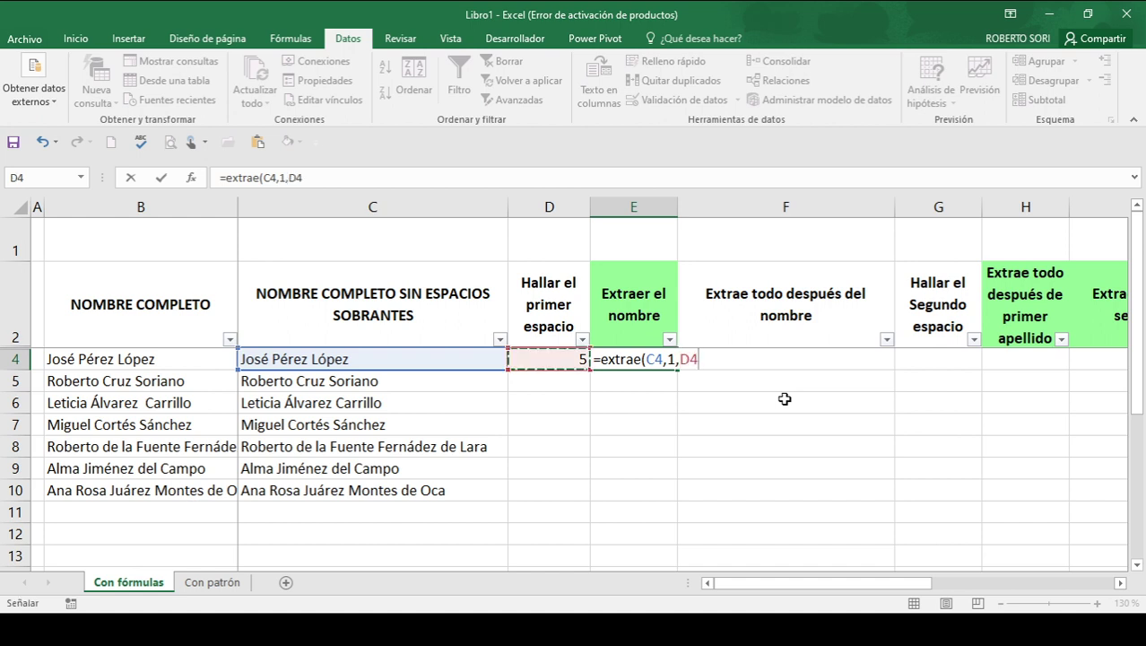
{"action": "type", "text": "-1)"}
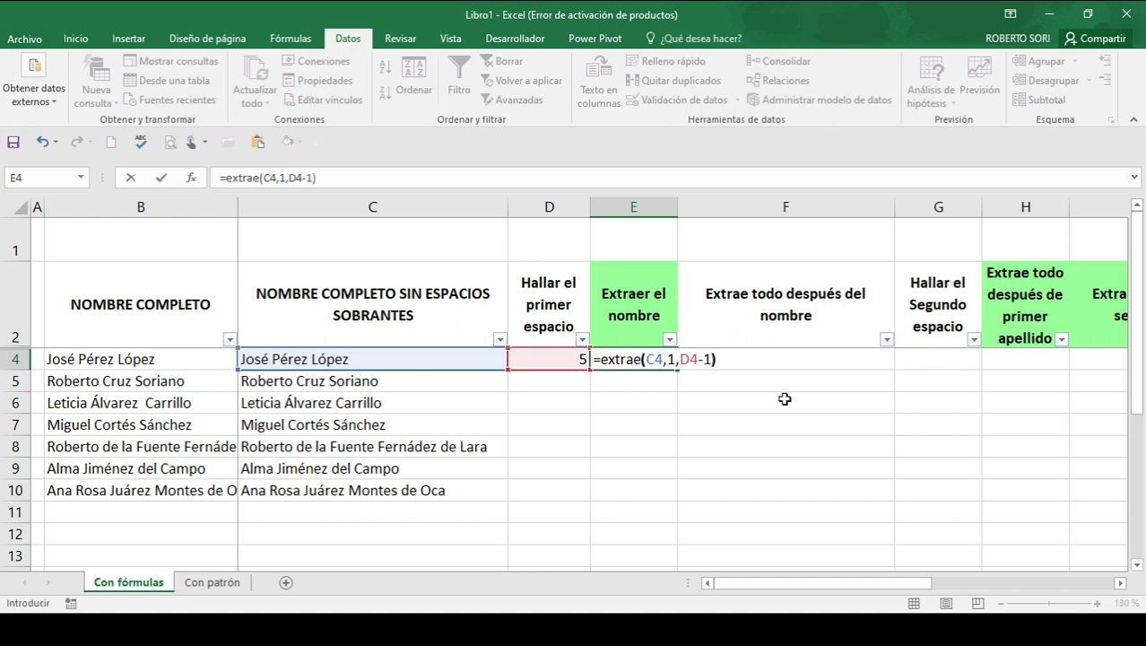
{"action": "key", "text": "Return"}
{"action": "key", "text": "Up"}
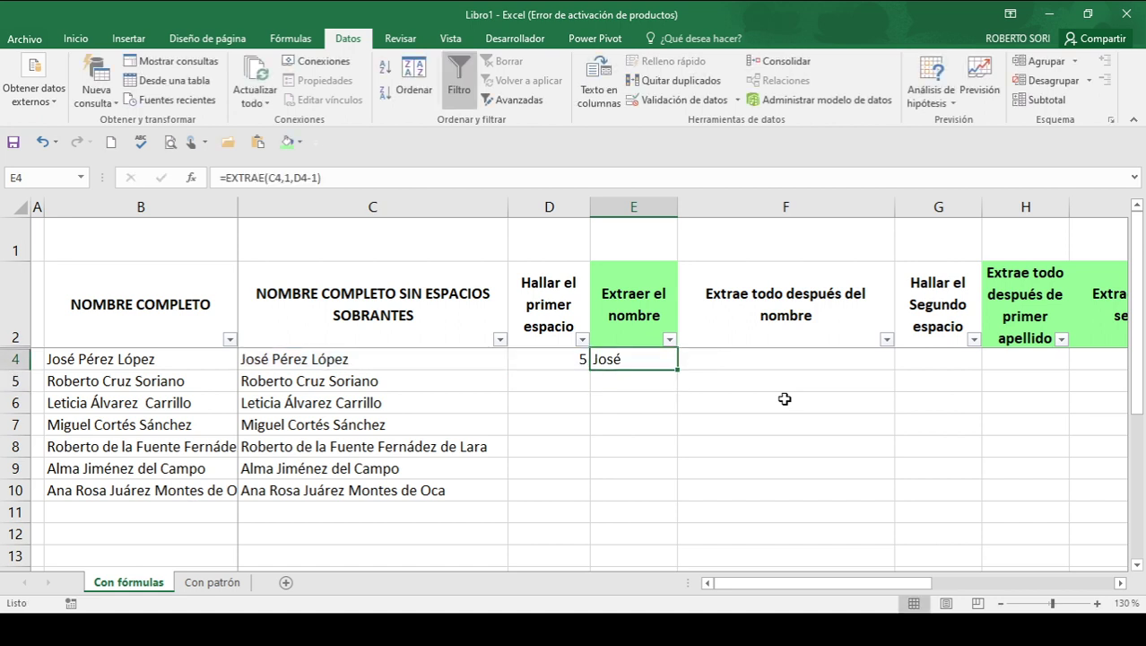
Step: Enter the formula =EXTRAE(C4,D4+1,50) in F4 to extract everything after the first name
{"action": "key", "text": "Right"}
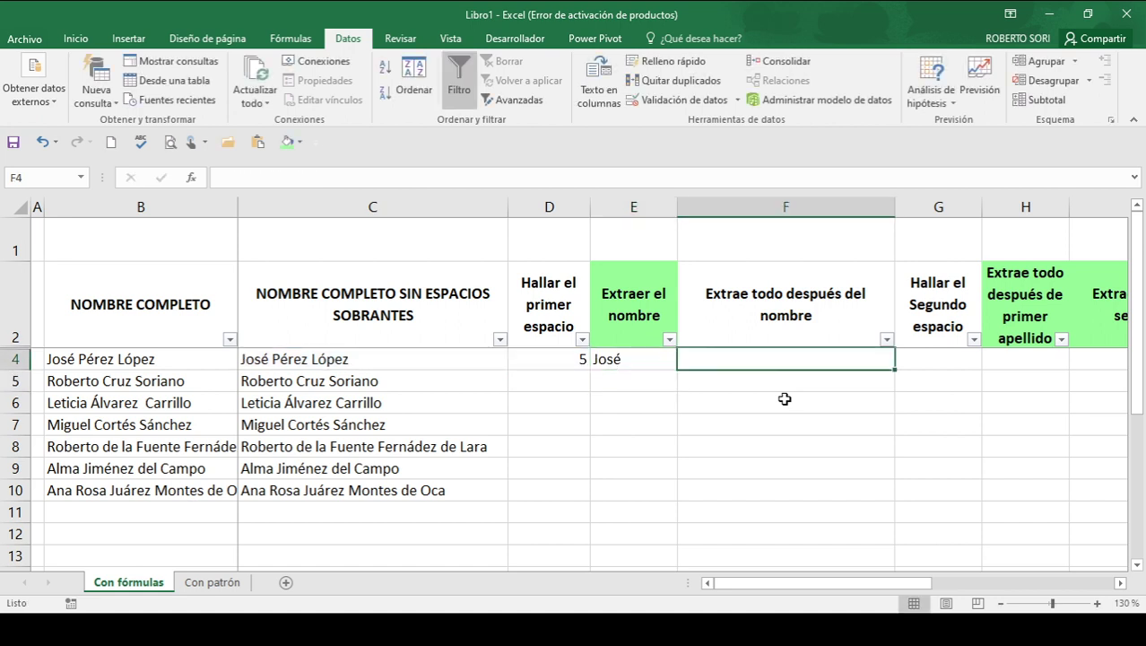
{"action": "key", "text": "Left"}
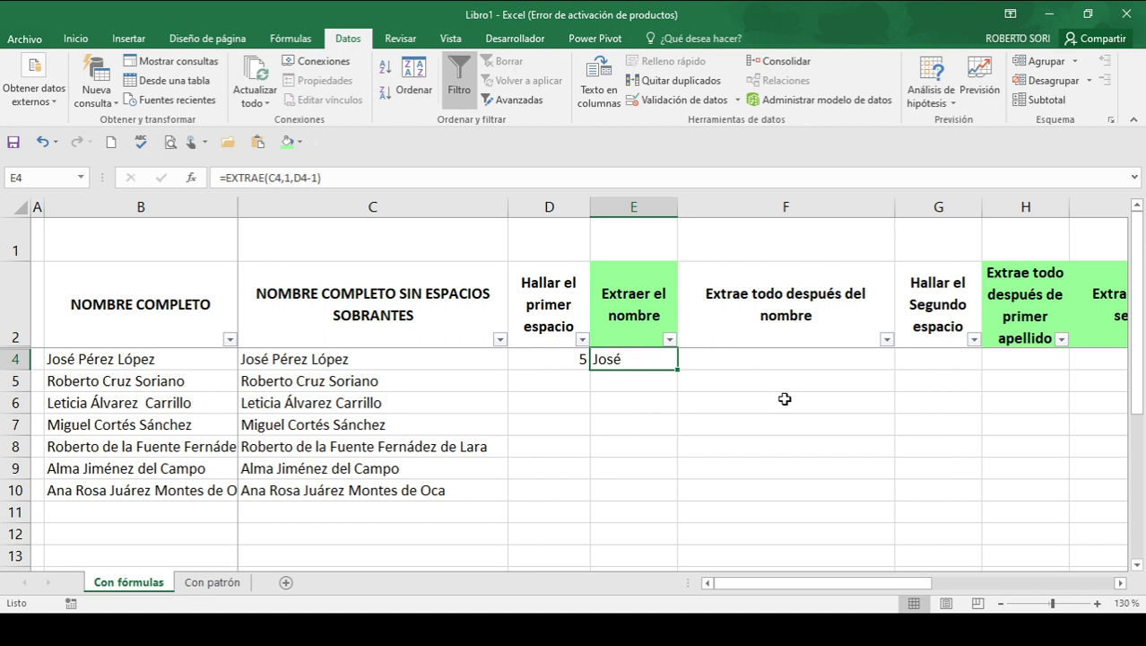
{"action": "key", "text": "Right"}
{"action": "type", "text": "=extrae("}
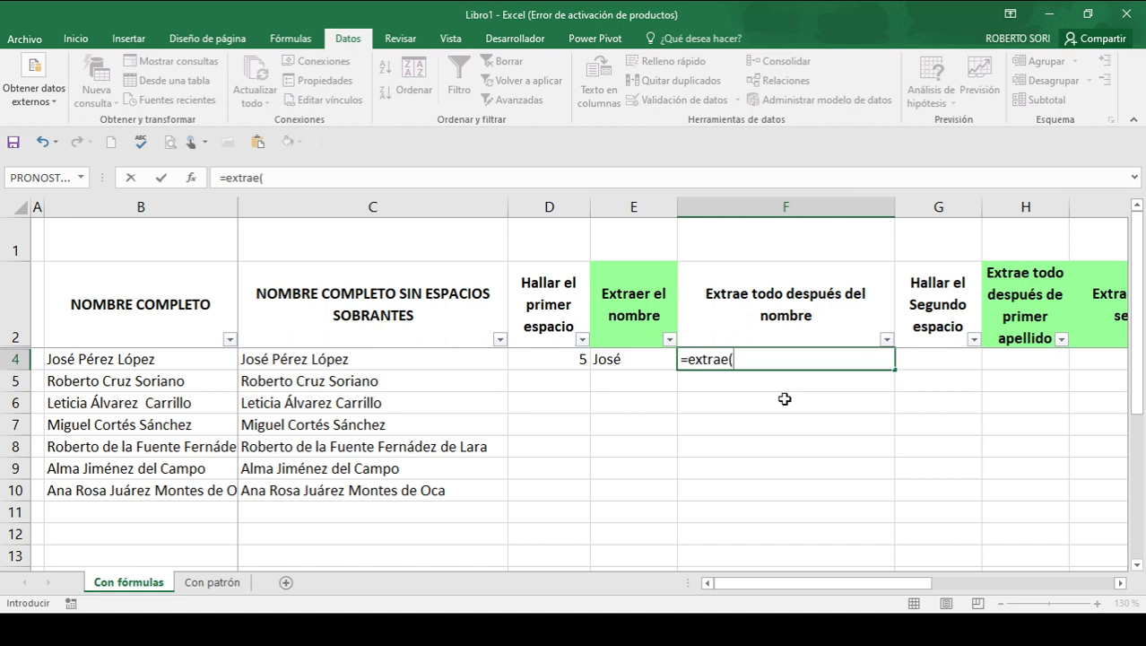
{"action": "key", "text": "Left"}
{"action": "key", "text": "Left"}
{"action": "key", "text": "Left"}
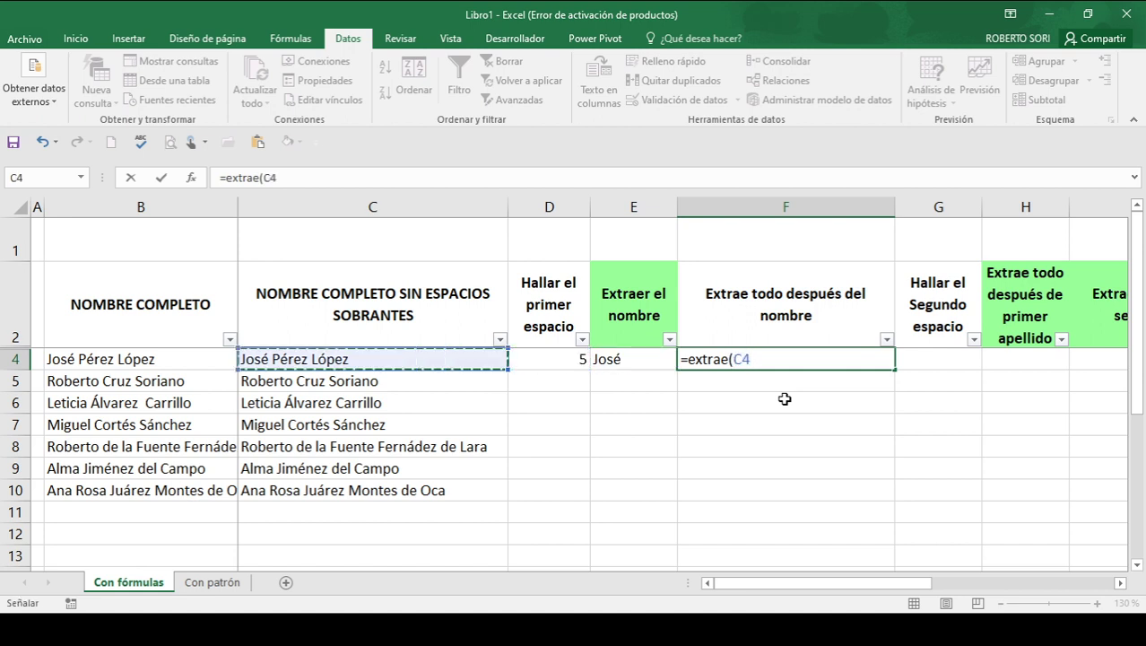
{"action": "type", "text": ","}
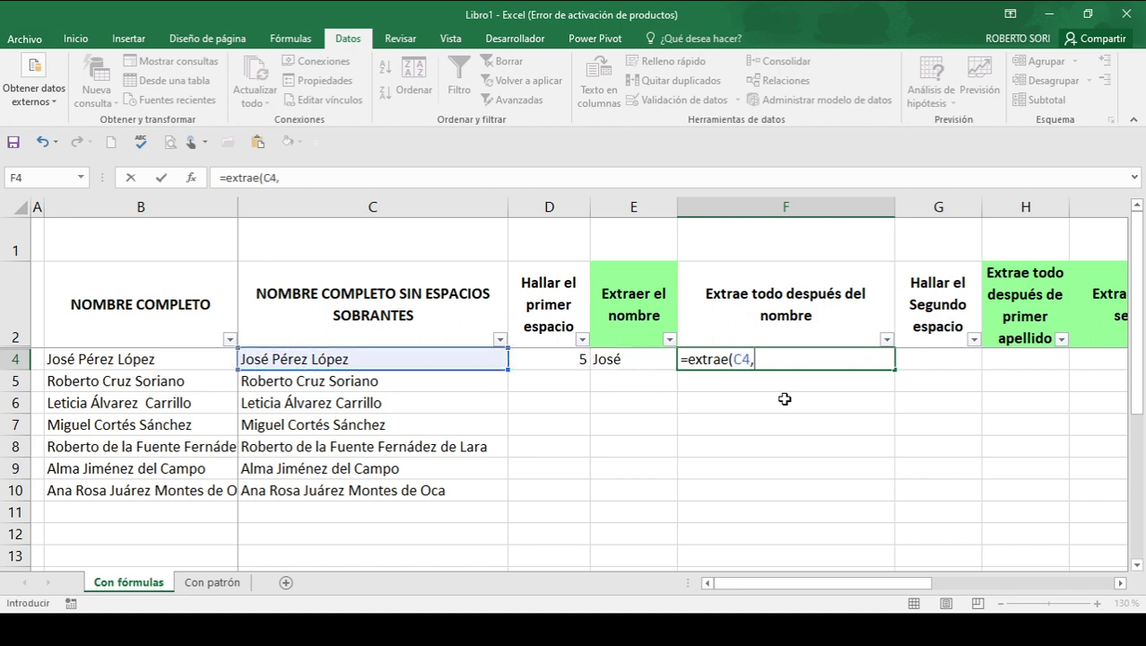
{"action": "key", "text": "Left"}
{"action": "key", "text": "Left"}
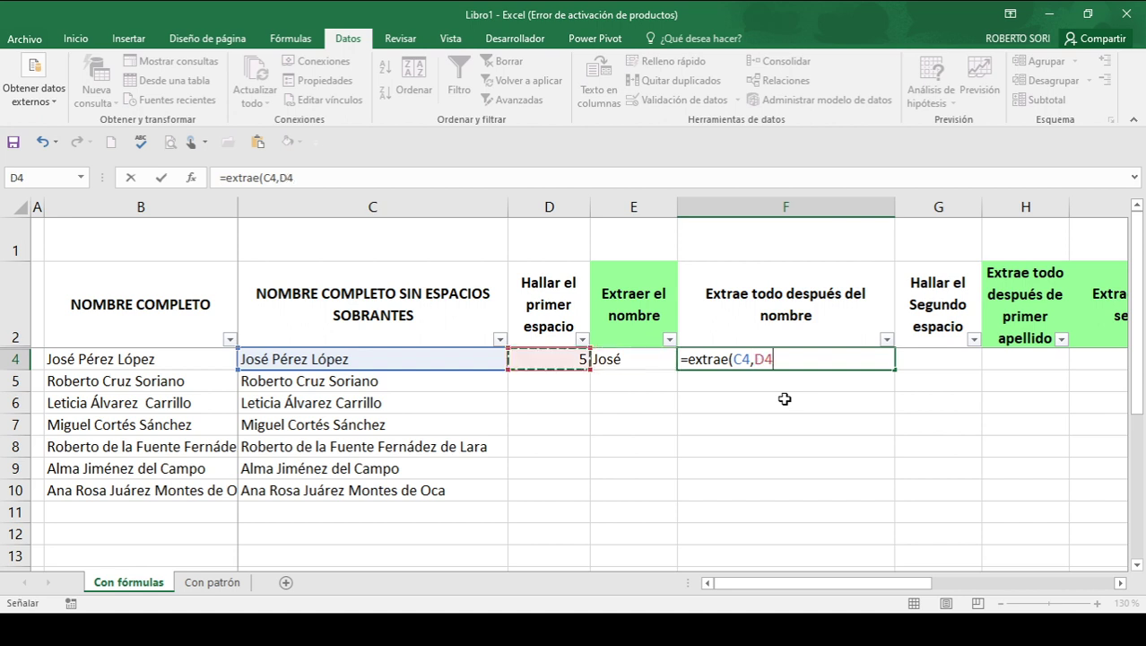
{"action": "type", "text": "+1"}
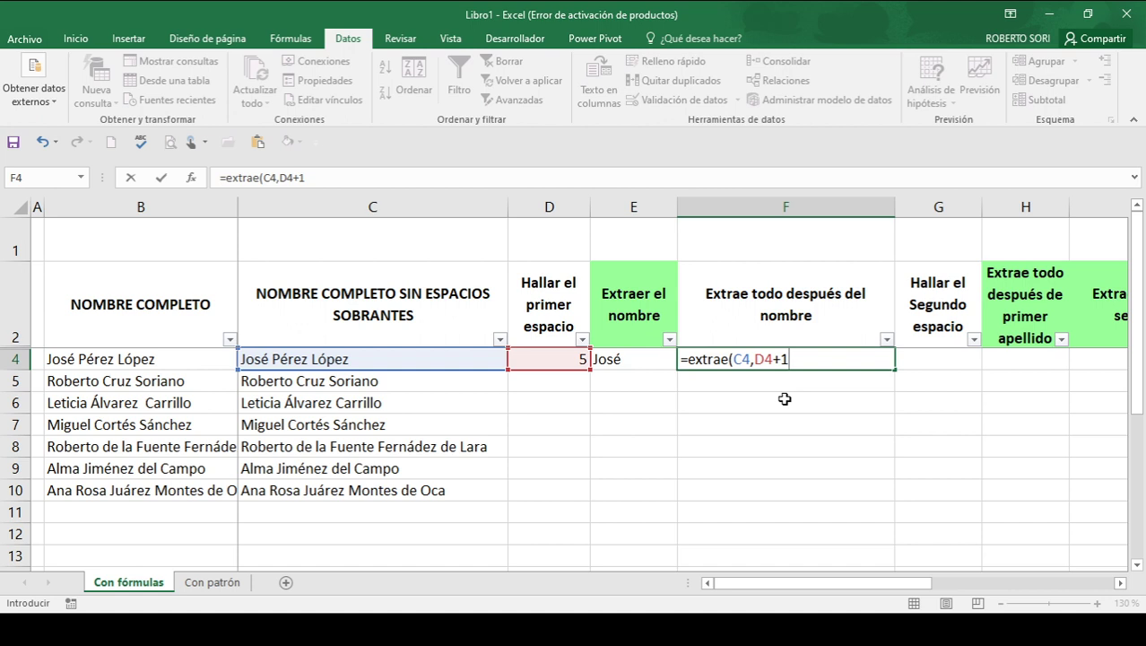
{"action": "type", "text": ",50)"}
{"action": "key", "text": "Return"}
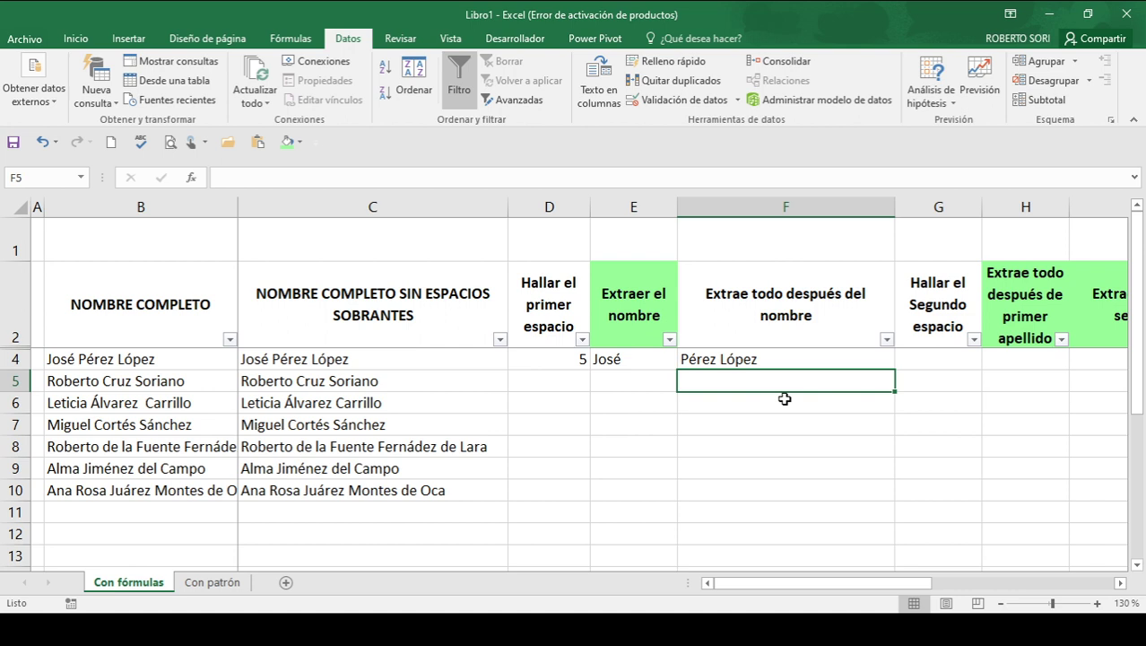
{"action": "key", "text": "Up"}
{"action": "key", "text": "Down"}
{"action": "key", "text": "Up"}
Step: Enter the formula =HALLAR(" ",F4,1) in G4 to locate the space between the two surnames
{"action": "key", "text": "Right"}
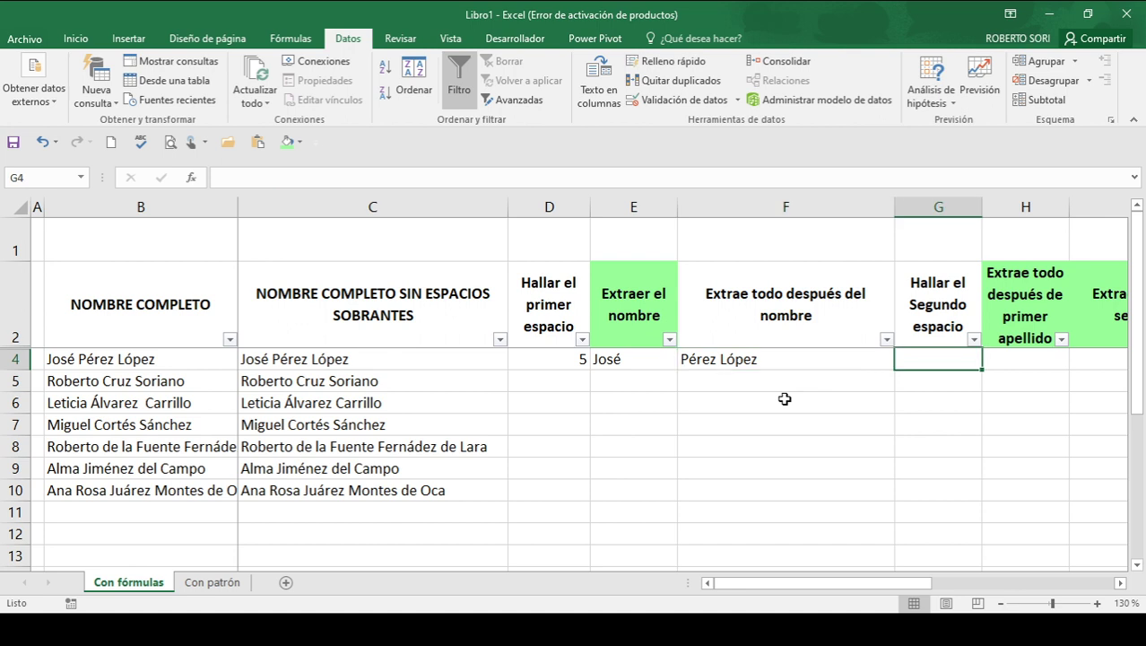
{"action": "type", "text": "=ha"}
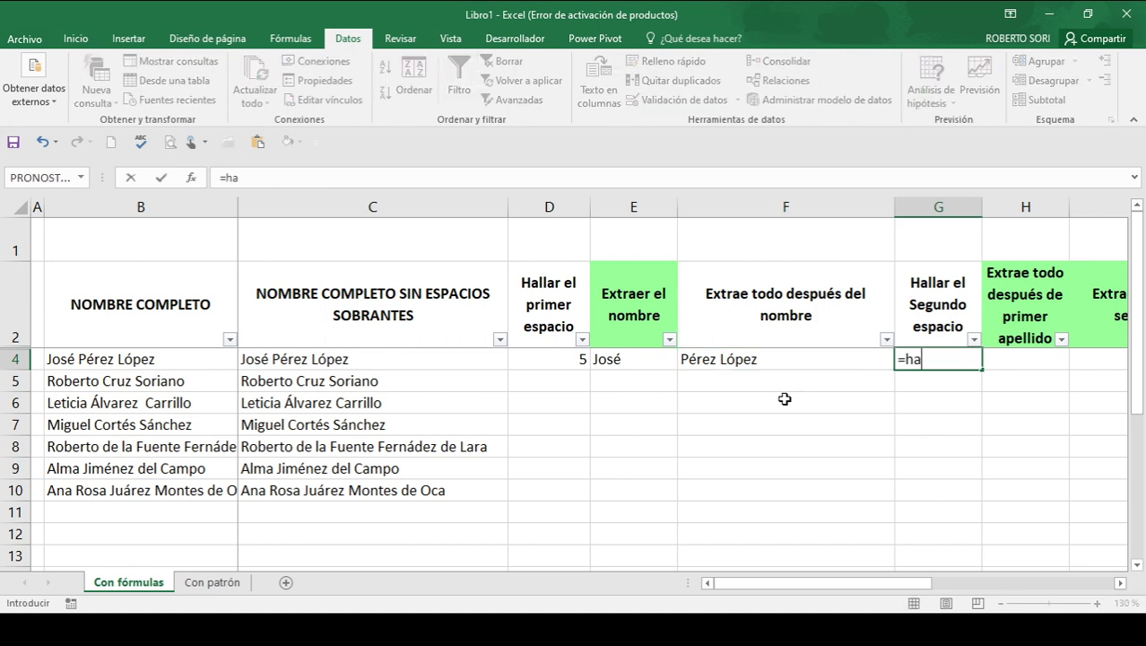
{"action": "type", "text": "llar(\" \","}
{"action": "key", "text": "Left"}
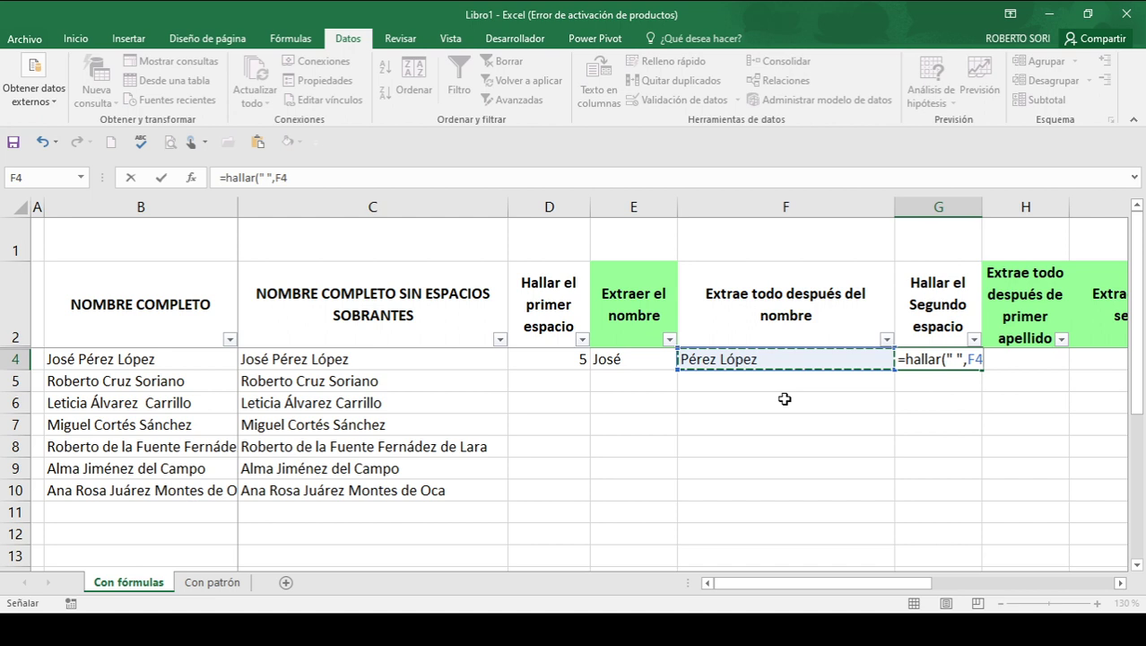
{"action": "type", "text": ","}
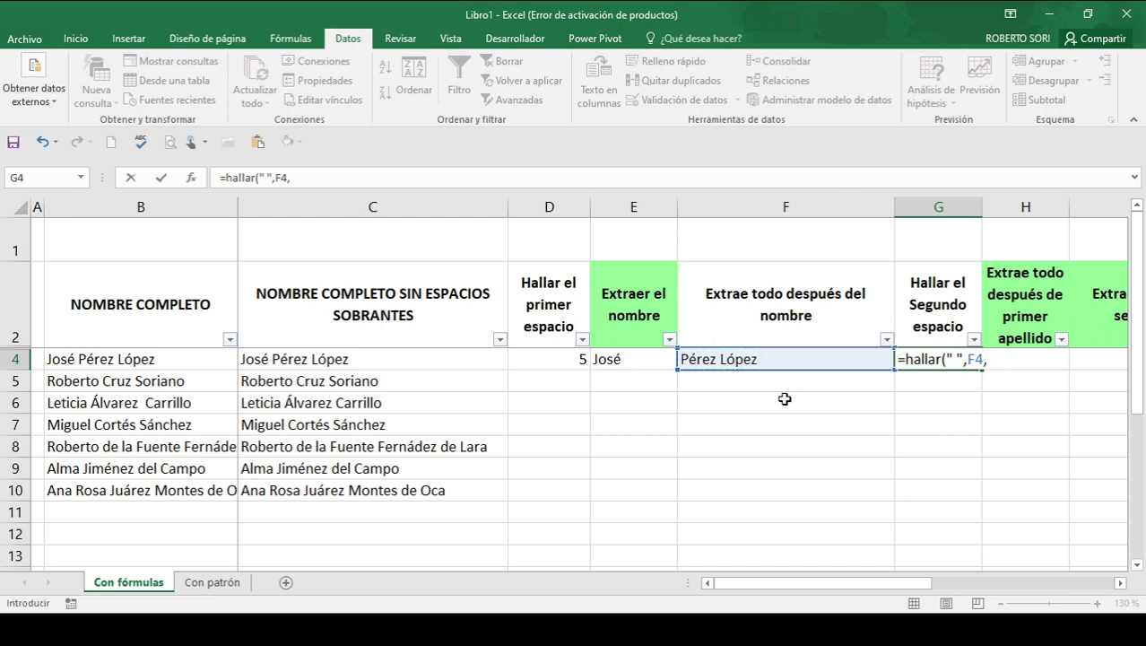
{"action": "type", "text": "1)"}
{"action": "key", "text": "Return"}
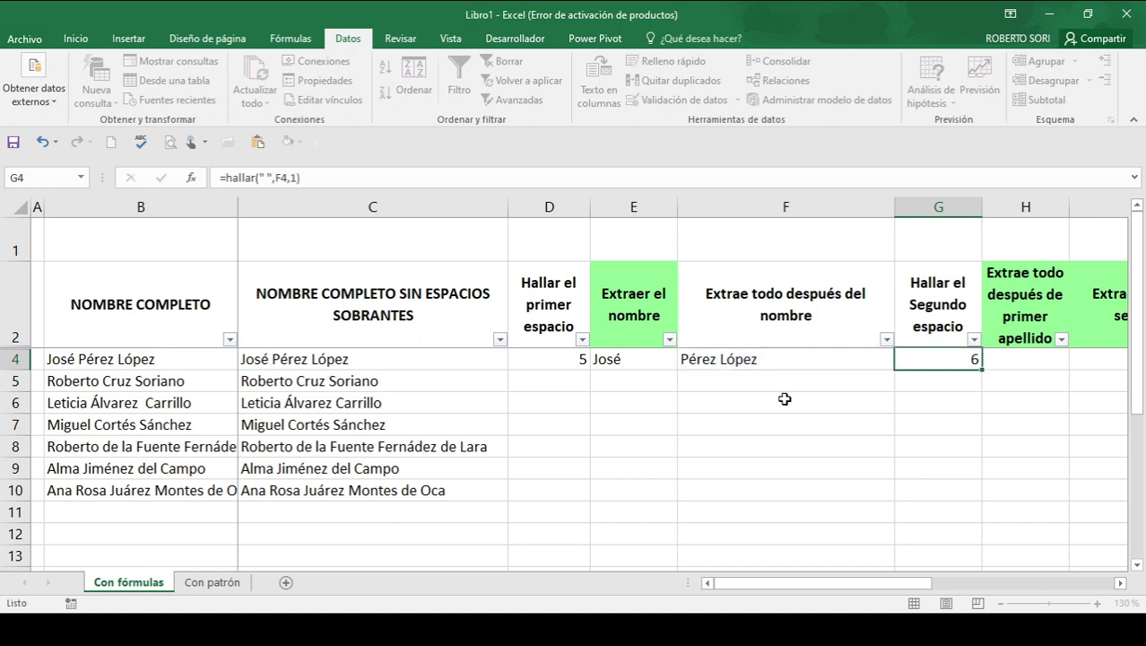
{"action": "key", "text": "Up"}
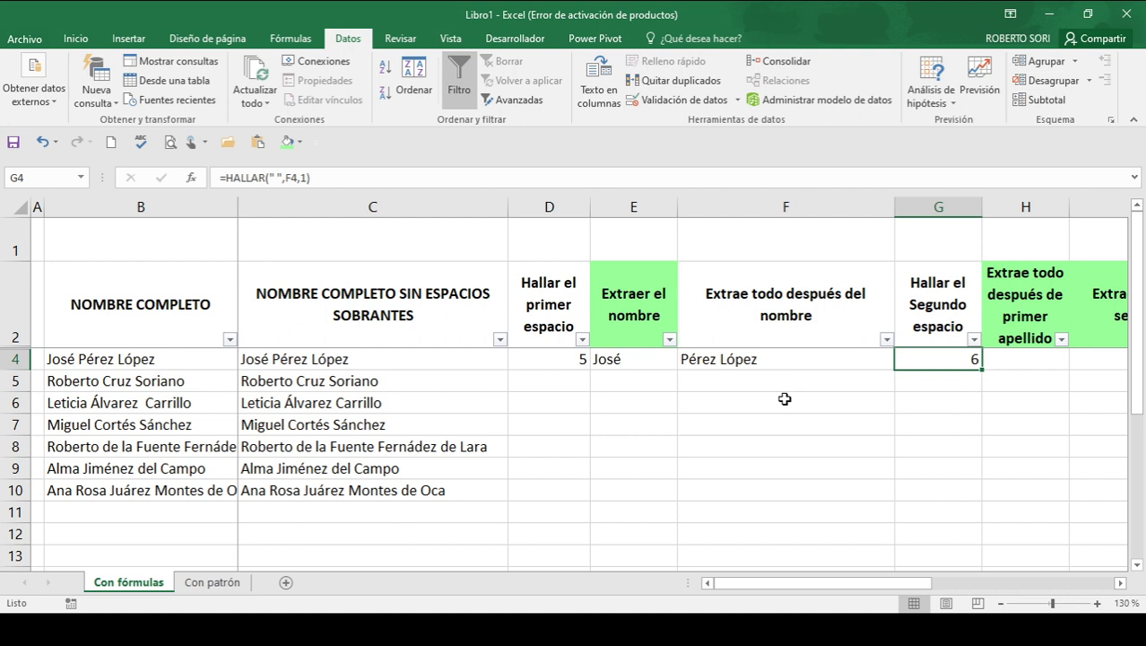
Step: Enter the formula =EXTRAE(F4,1,G4-1) in H4 to extract the first surname
{"action": "key", "text": "Right"}
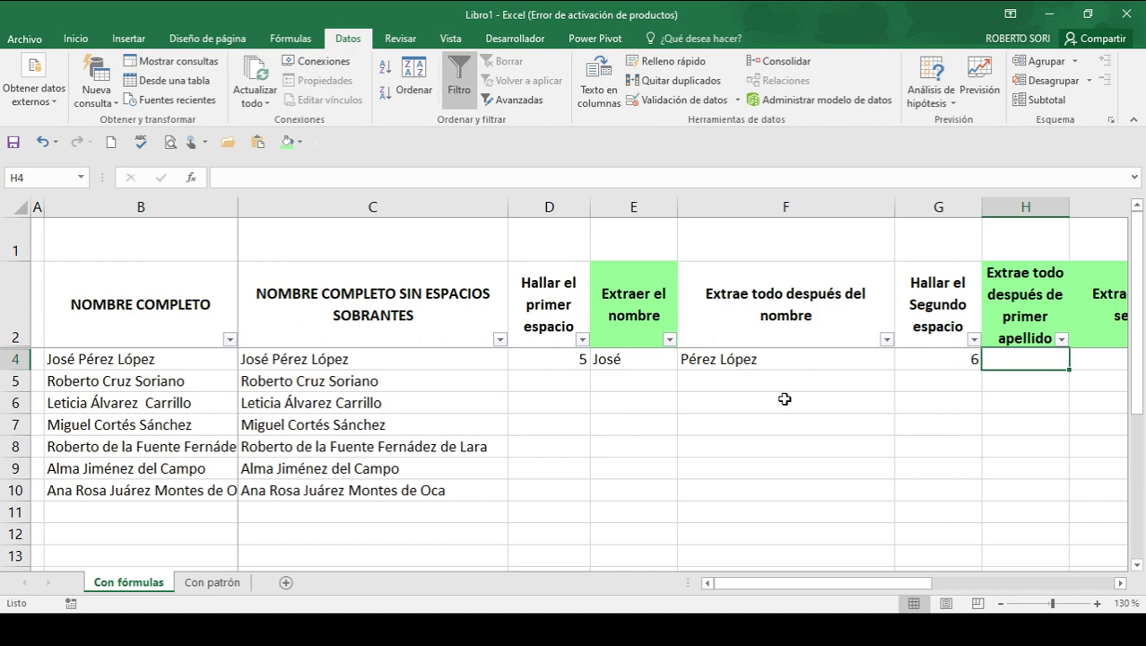
{"action": "type", "text": "=extrae("}
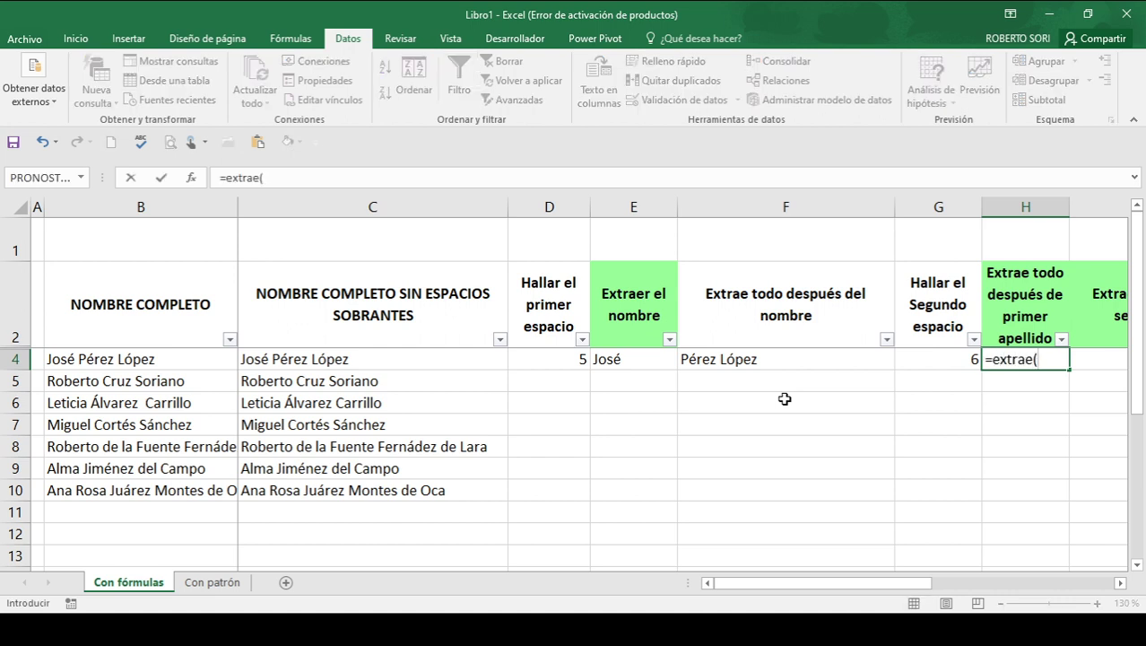
{"action": "key", "text": "Left"}
{"action": "key", "text": "Left"}
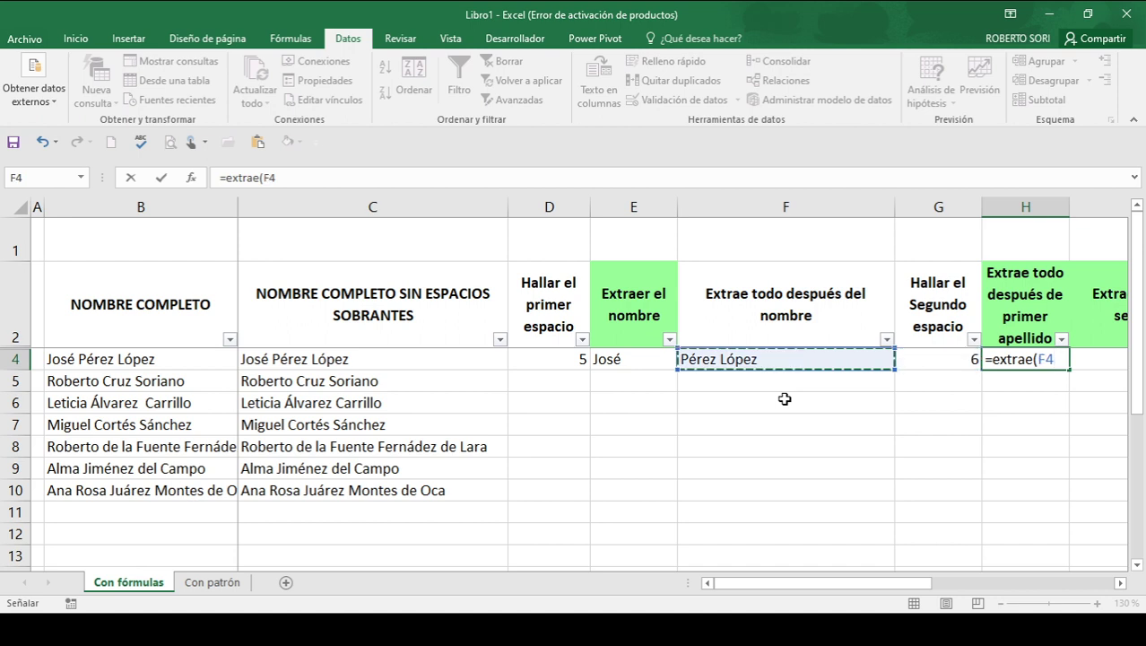
{"action": "type", "text": ",1"}
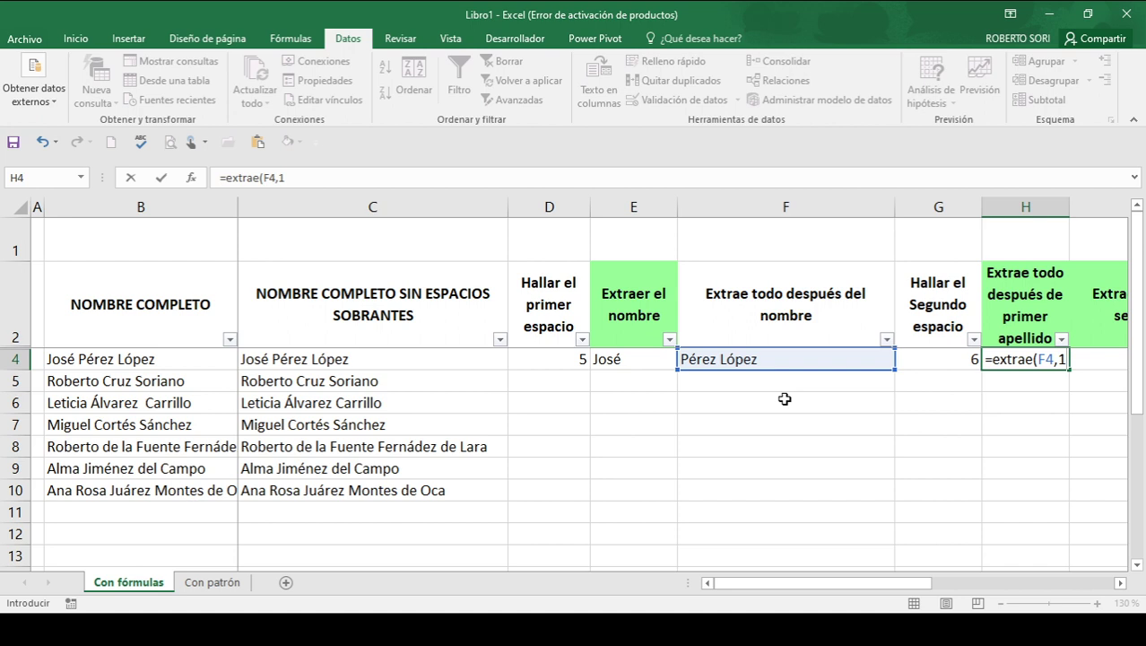
{"action": "type", "text": ","}
{"action": "key", "text": "Left"}
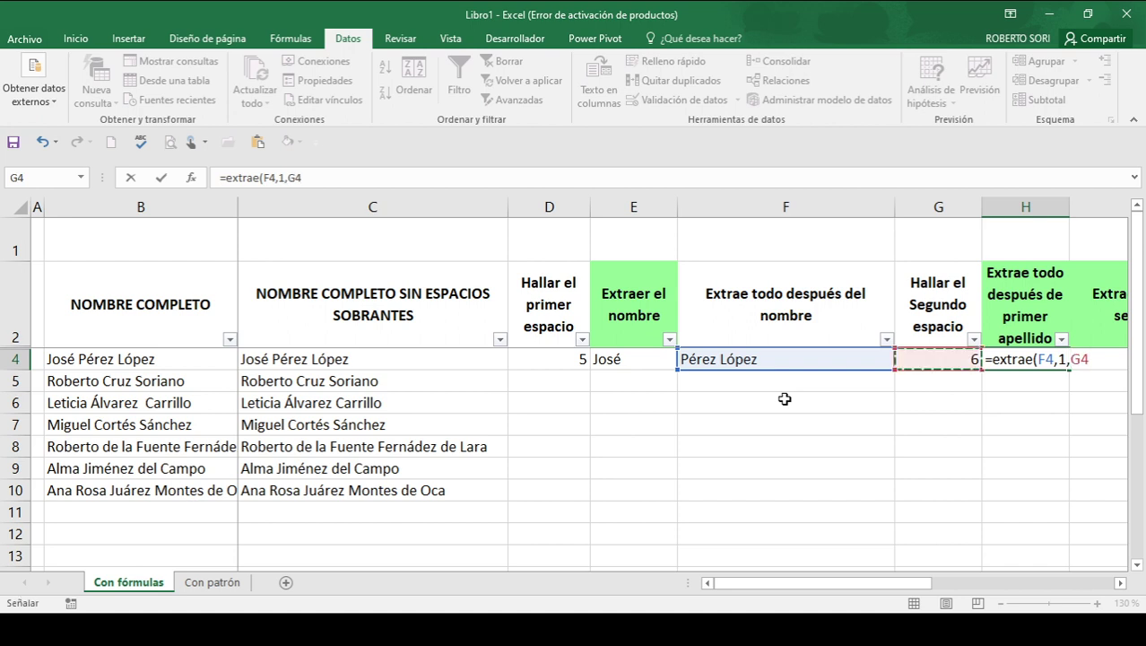
{"action": "type", "text": "-1)"}
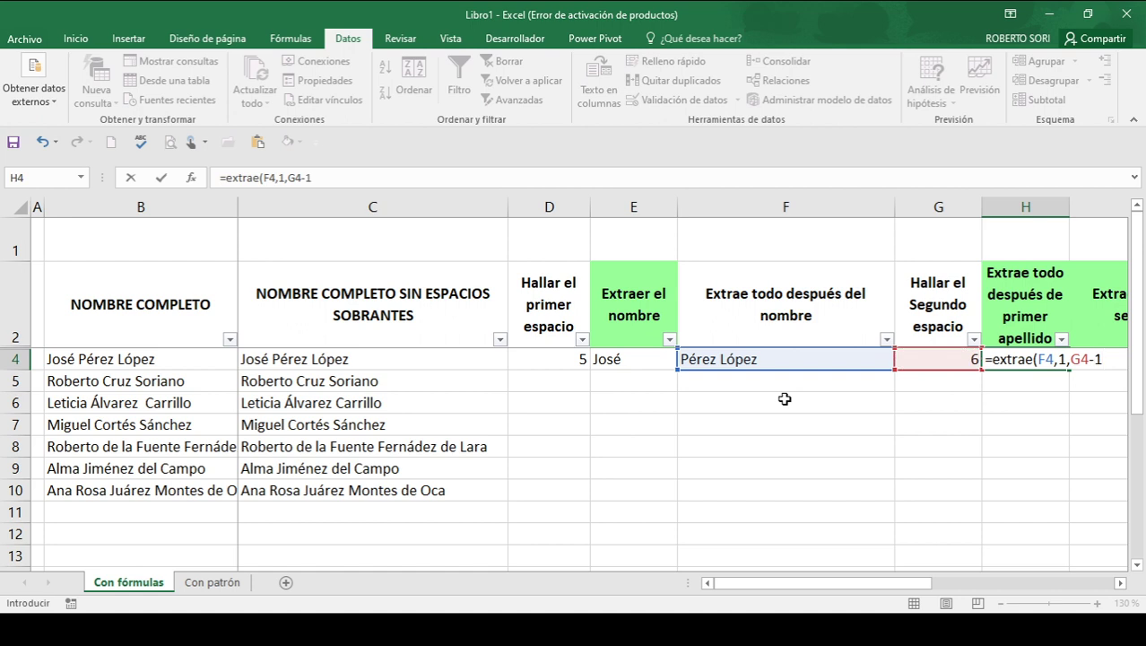
{"action": "key", "text": "Return"}
{"action": "key", "text": "Up"}
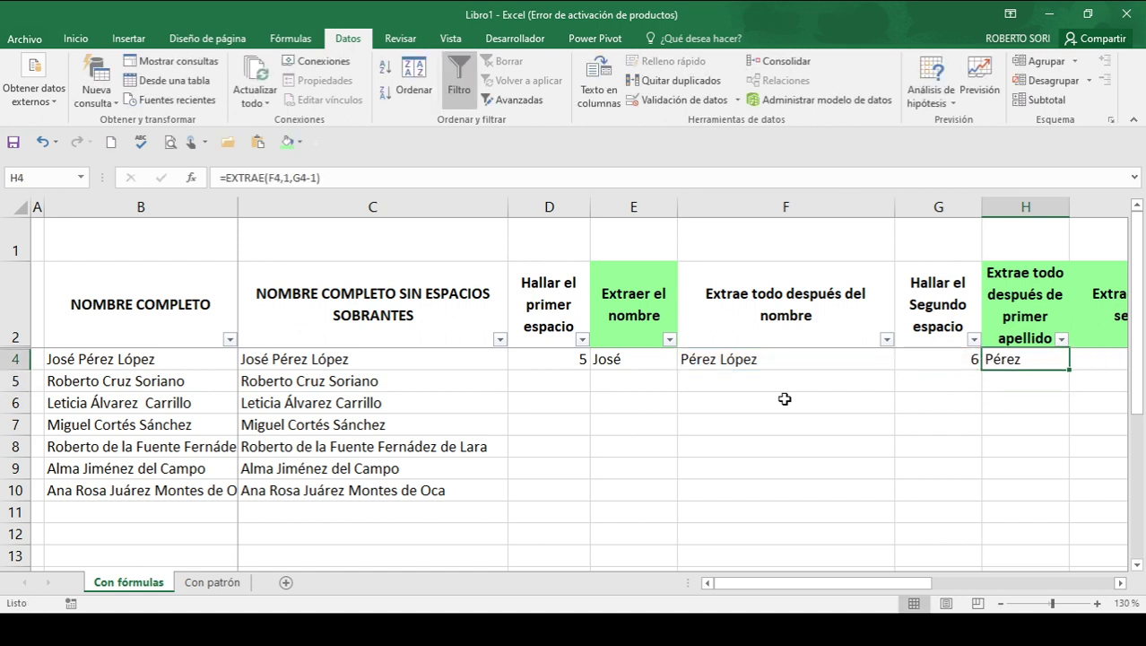
Step: Enter the formula =EXTRAE(F4,G4+1,50) in I4 to extract the second surname
{"action": "key", "text": "Right"}
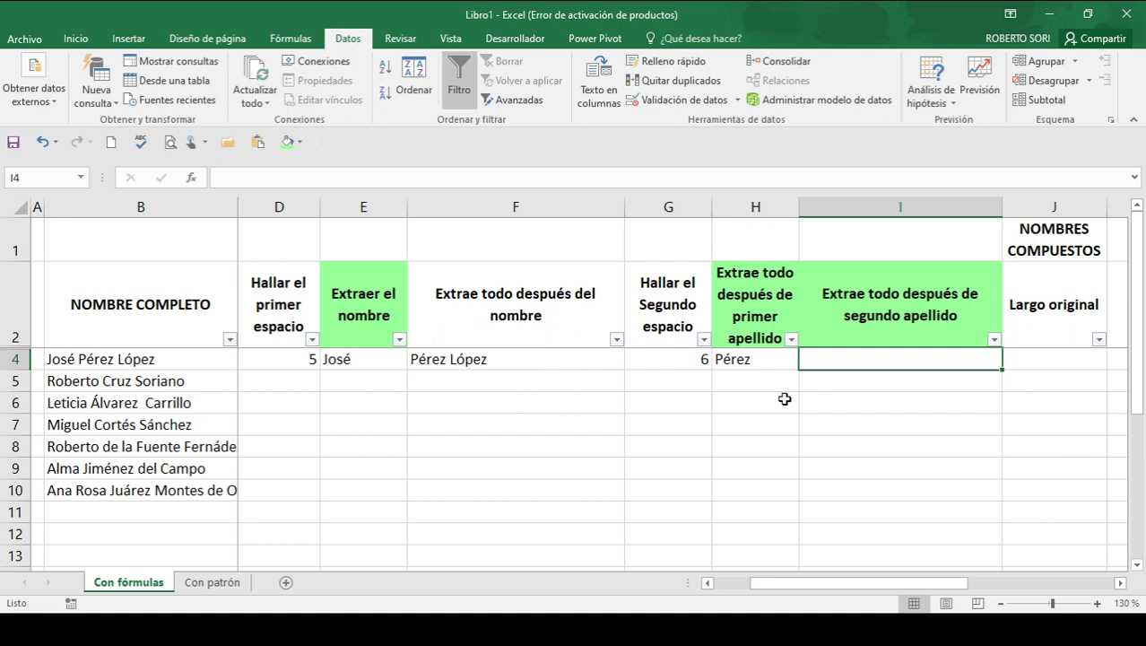
{"action": "type", "text": "=extra"}
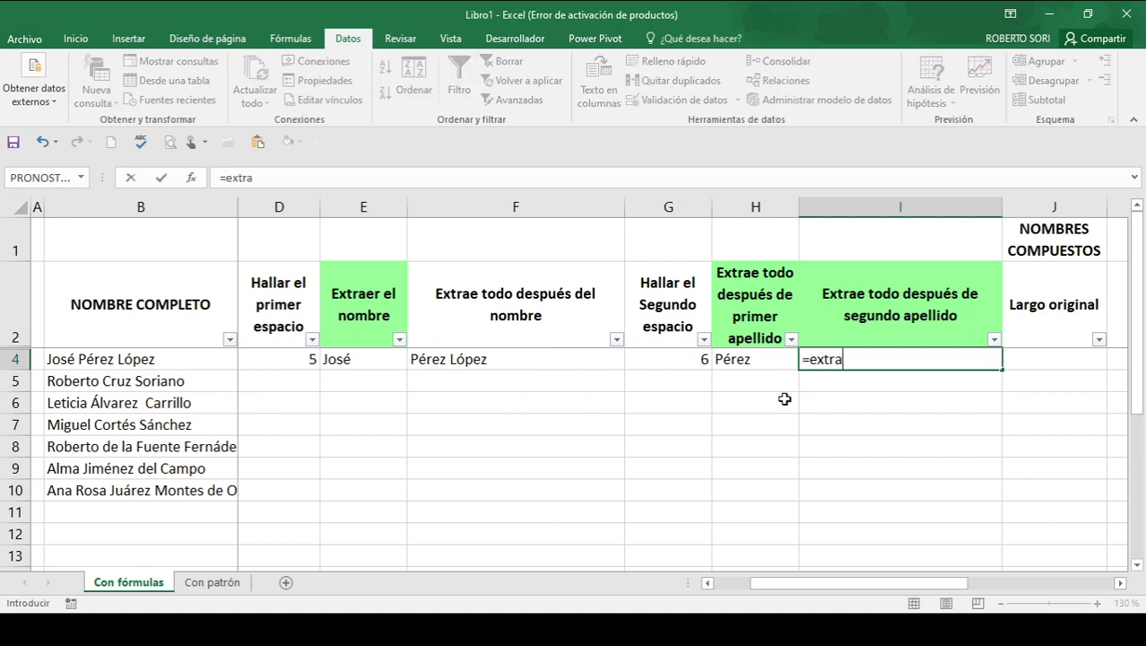
{"action": "type", "text": "e("}
{"action": "key", "text": "Left"}
{"action": "key", "text": "Left"}
{"action": "key", "text": "Left"}
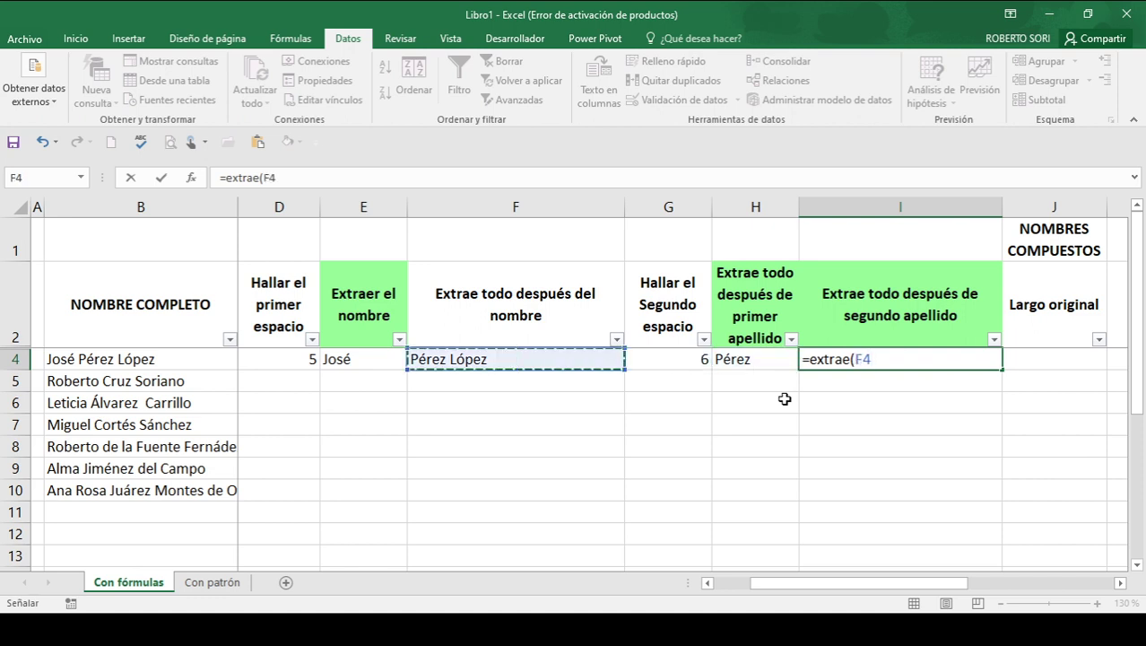
{"action": "type", "text": ","}
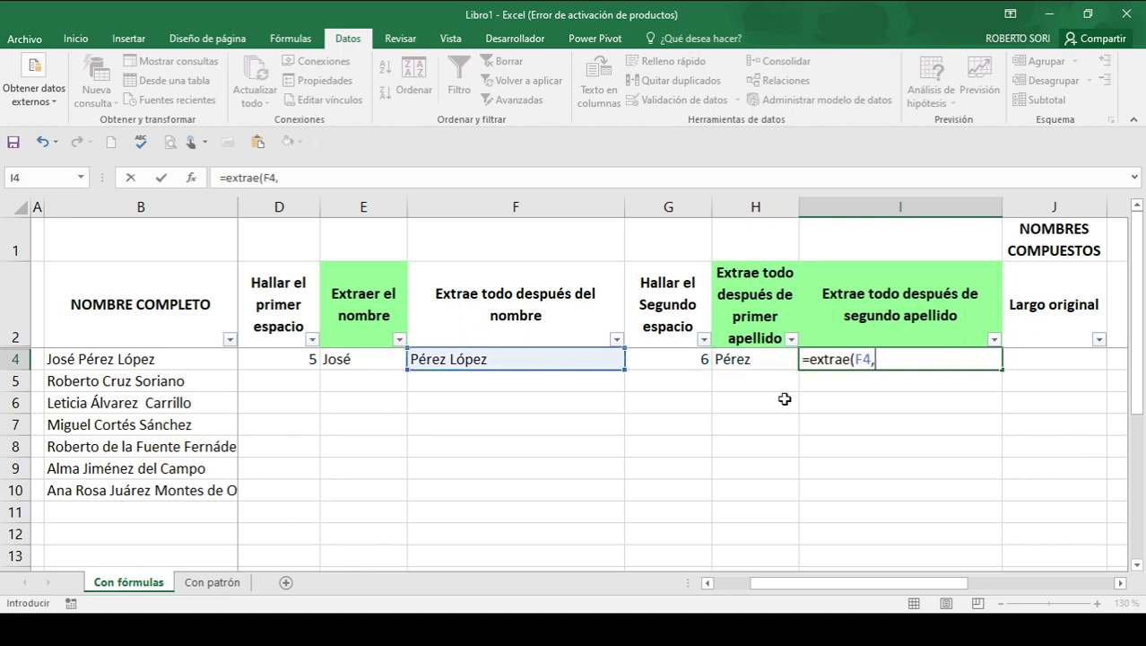
{"action": "key", "text": "Left"}
{"action": "key", "text": "Left"}
{"action": "type", "text": "+1"}
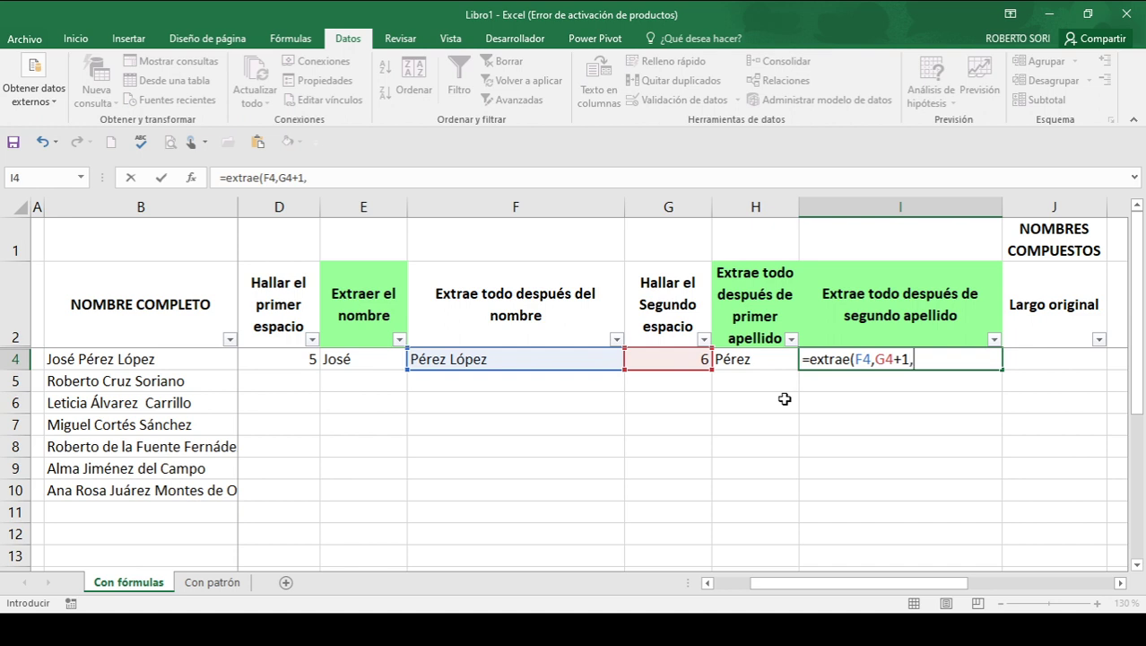
{"action": "type", "text": ",50)"}
{"action": "key", "text": "Return"}
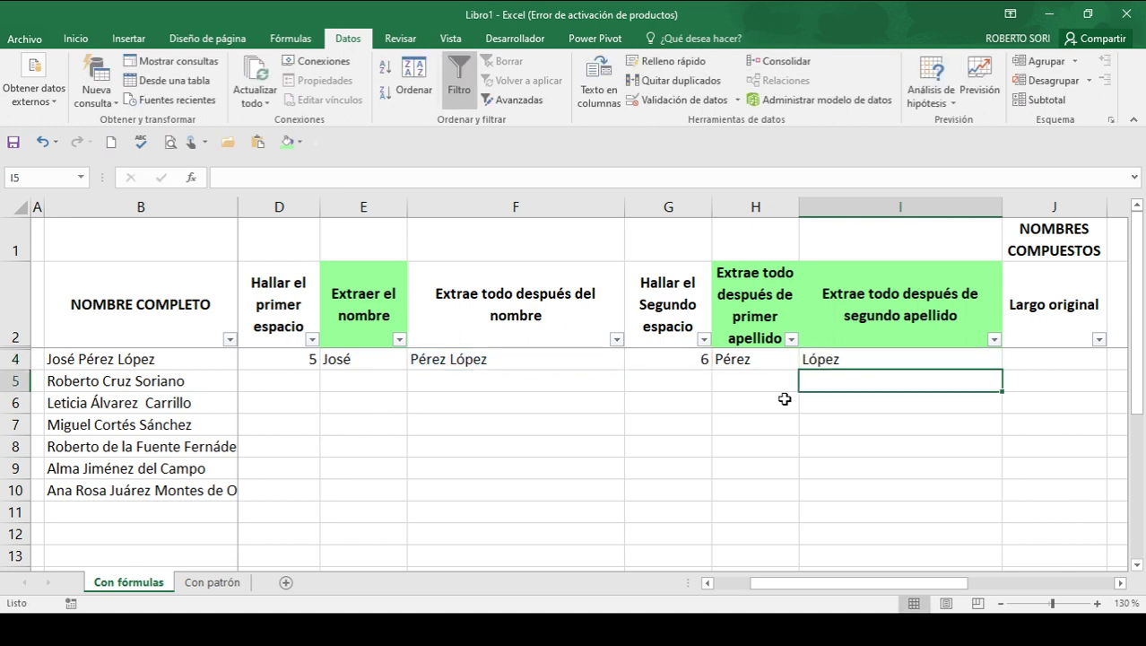
{"action": "key", "text": "Up"}
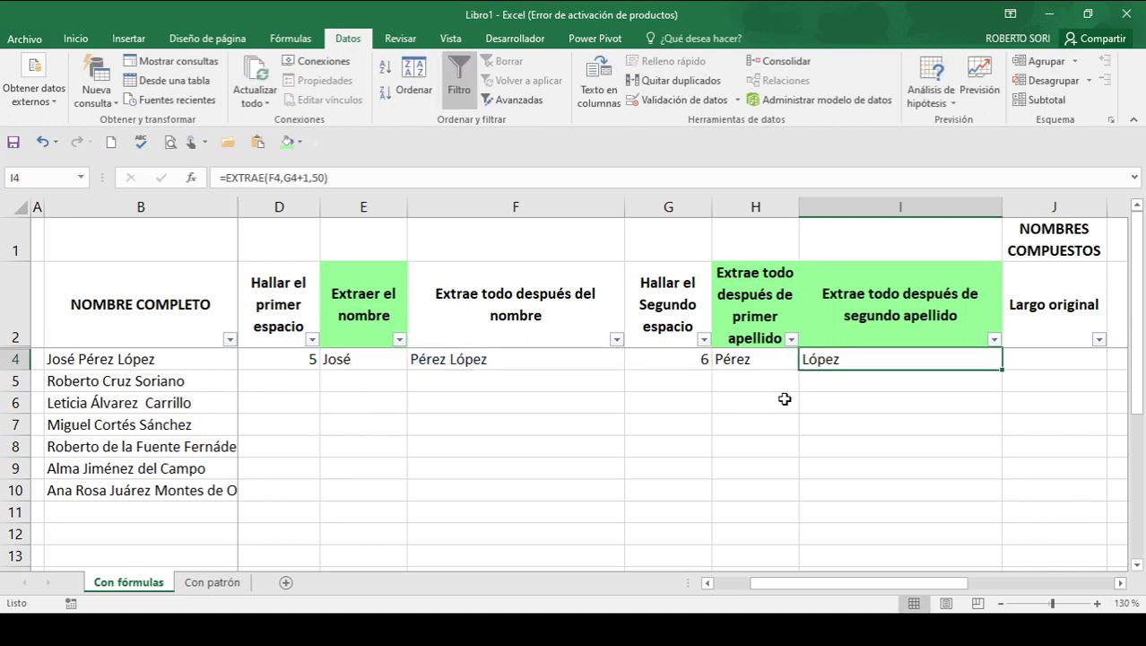
Step: Review the extracted first name in E4 and the two surnames in H4 and I4 against their column headers
{"action": "key", "text": "Left"}
{"action": "key", "text": "Left"}
{"action": "key", "text": "Left"}
{"action": "key", "text": "Left"}
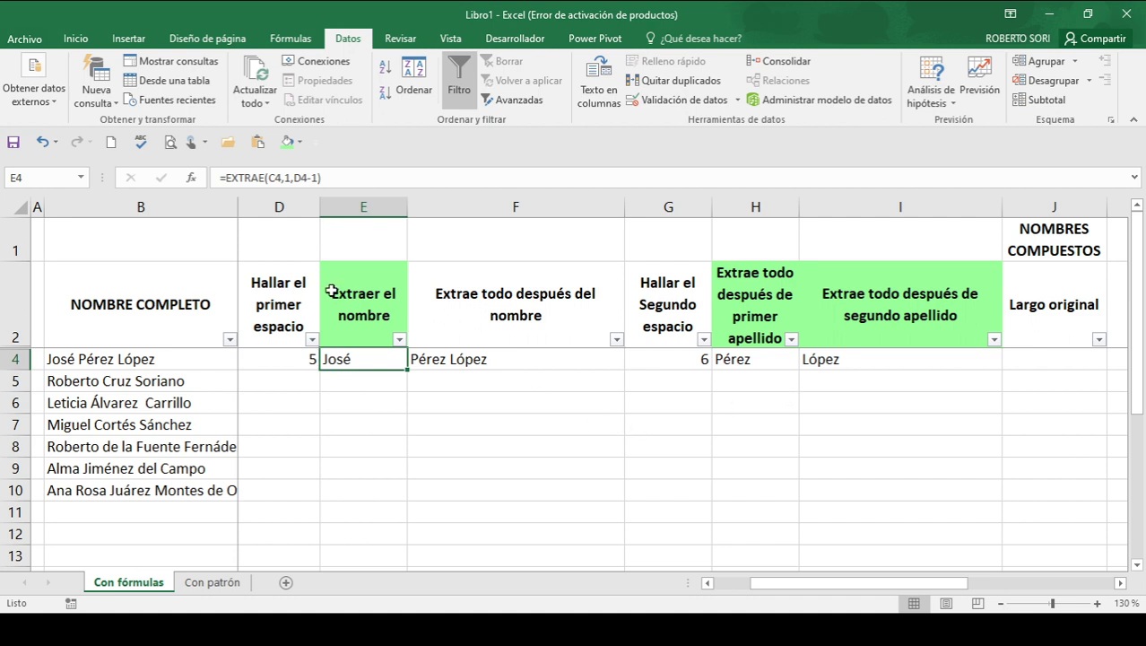
{"action": "left_click_drag", "start_coordinate": [331, 291], "coordinate": [363, 381]}
{"action": "left_click", "coordinate": [778, 334]}
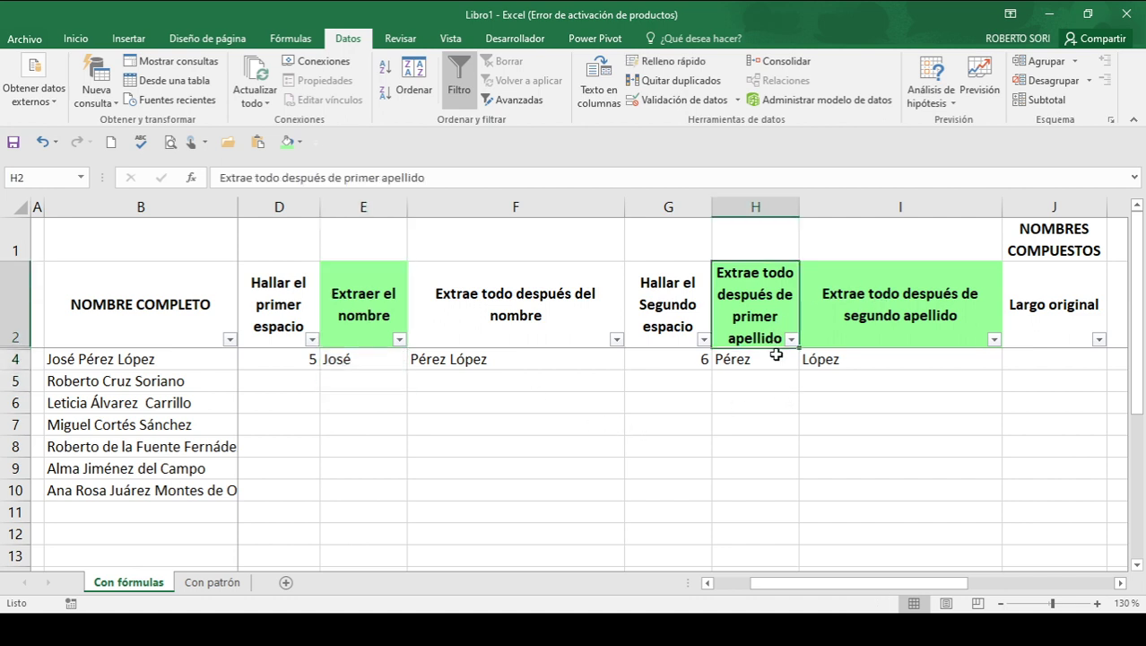
{"action": "left_click_drag", "start_coordinate": [776, 355], "coordinate": [776, 370]}
{"action": "left_click_drag", "start_coordinate": [843, 332], "coordinate": [850, 360]}
{"action": "left_click", "coordinate": [858, 360]}
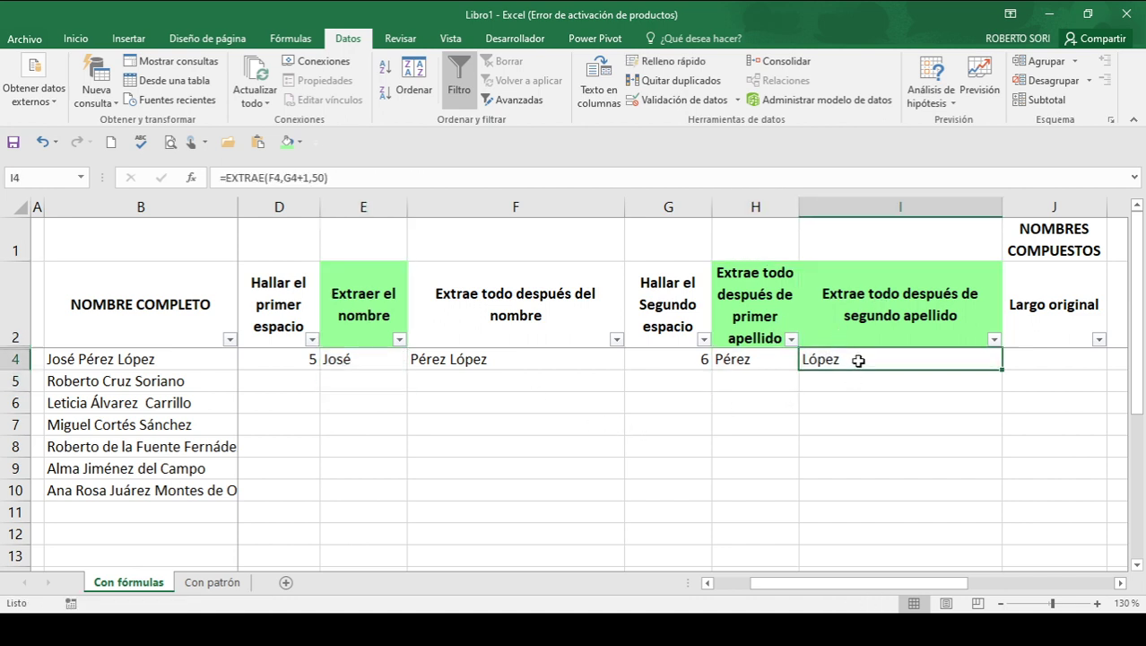
Step: Examine the formulas in C4, D4 and E4 to see how the EXTRAE formula depends on the HALLAR cell
{"action": "key", "text": "ctrl+Left"}
{"action": "key", "text": "Right"}
{"action": "key", "text": "Right"}
{"action": "key", "text": "Right"}
{"action": "key", "text": "Right"}
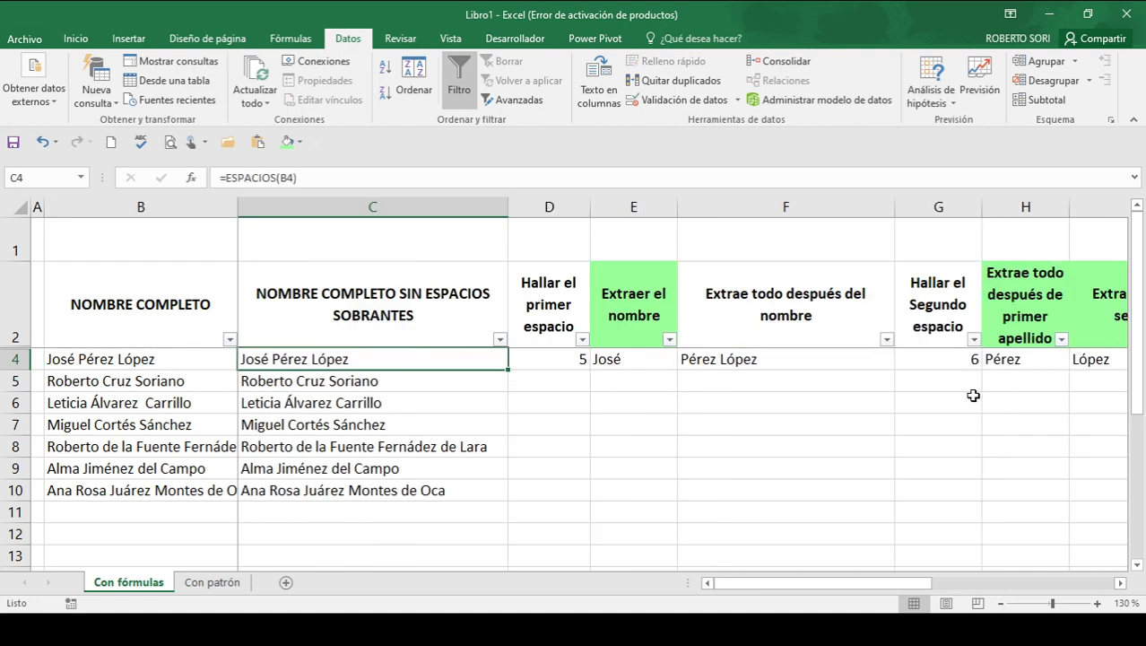
{"action": "key", "text": "Left"}
{"action": "key", "text": "Left"}
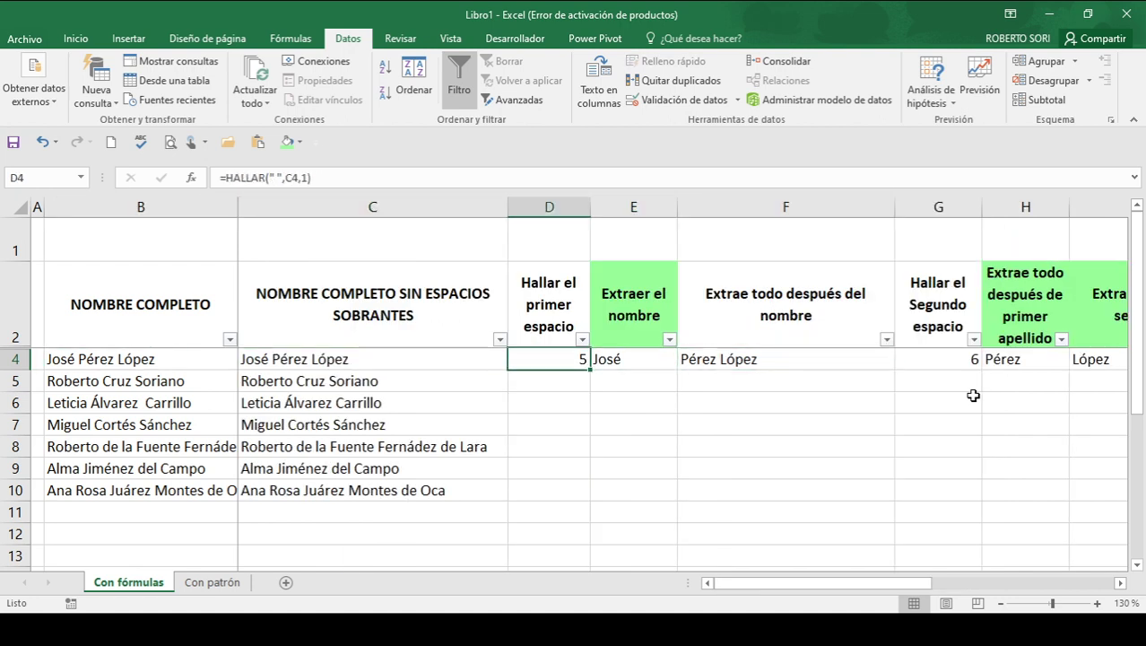
{"action": "key", "text": "Right"}
{"action": "key", "text": "F2"}
{"action": "key", "text": "Escape"}
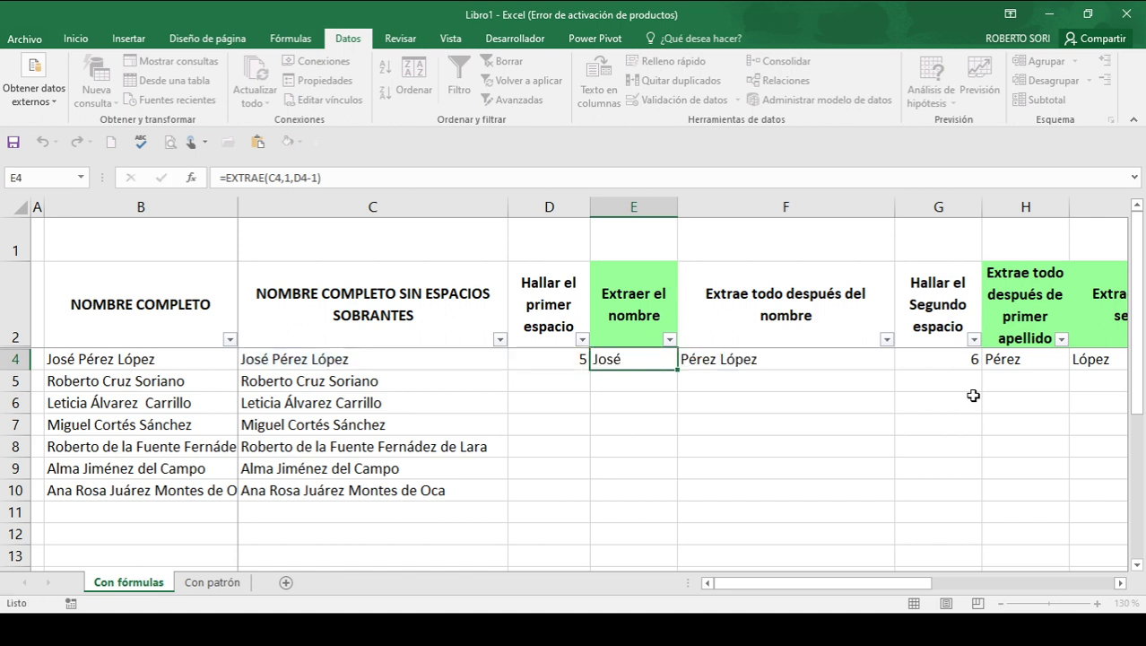
{"action": "key", "text": "Left"}
{"action": "key", "text": "F2"}
{"action": "key", "text": "Escape"}
{"action": "key", "text": "Right"}
{"action": "key", "text": "F2"}
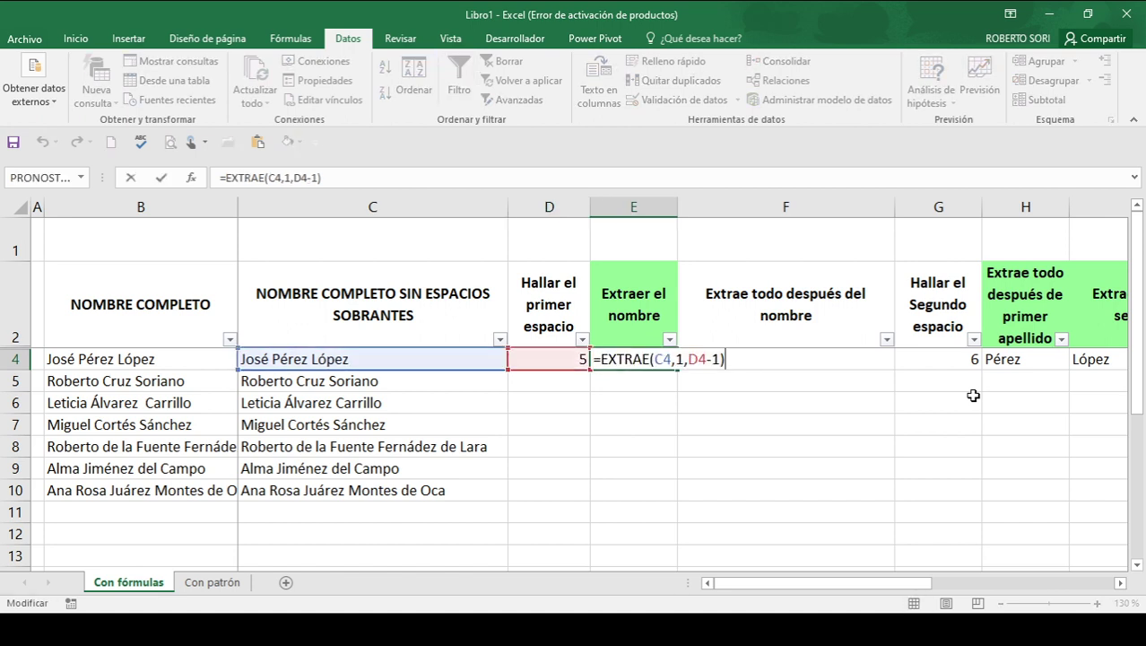
{"action": "key", "text": "shift+Left"}
{"action": "key", "text": "shift+Right"}
{"action": "key", "text": "Escape"}
Step: Copy the expression HALLAR(" ",C4,1) from the formula in D4, without the equals sign, leaving the cell unchanged
{"action": "key", "text": "Left"}
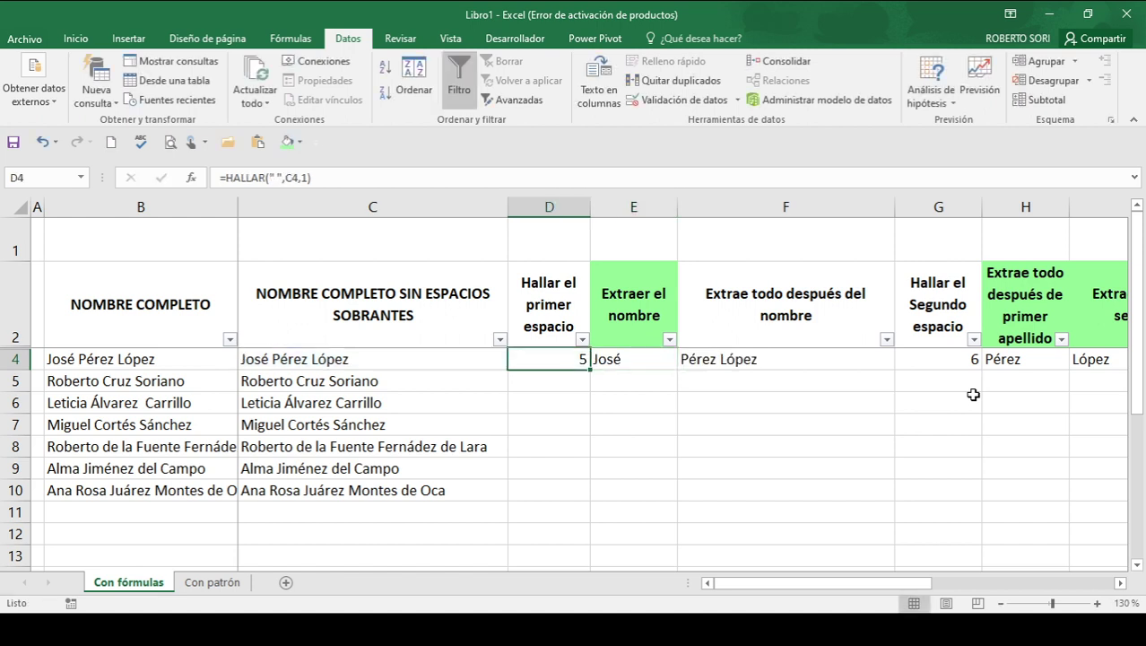
{"action": "key", "text": "F2"}
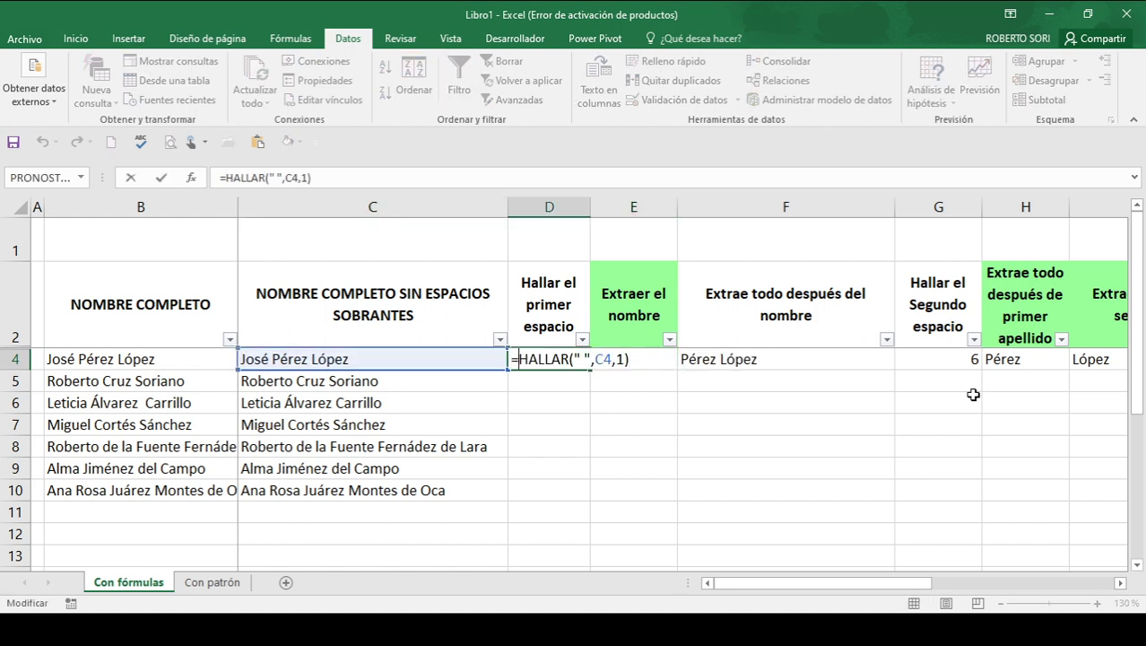
{"action": "key", "text": "ctrl+shift+Right"}
{"action": "key", "text": "ctrl+shift+Right"}
{"action": "key", "text": "ctrl+shift+Right"}
{"action": "key", "text": "ctrl+shift+Right"}
{"action": "key", "text": "ctrl+shift+Right"}
{"action": "key", "text": "ctrl+c"}
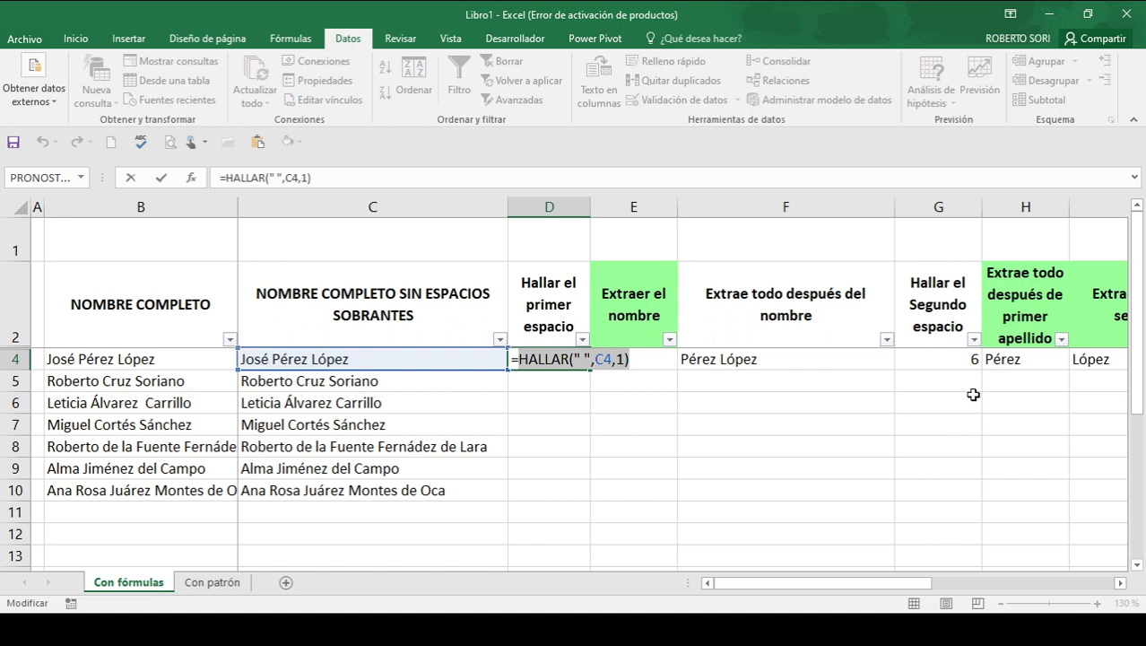
{"action": "key", "text": "Escape"}
Step: Replace the D4 reference in E4 with the copied expression, making the formula =EXTRAE(C4,1,HALLAR(" ",C4,1)-1)
{"action": "key", "text": "Right"}
{"action": "key", "text": "F2"}
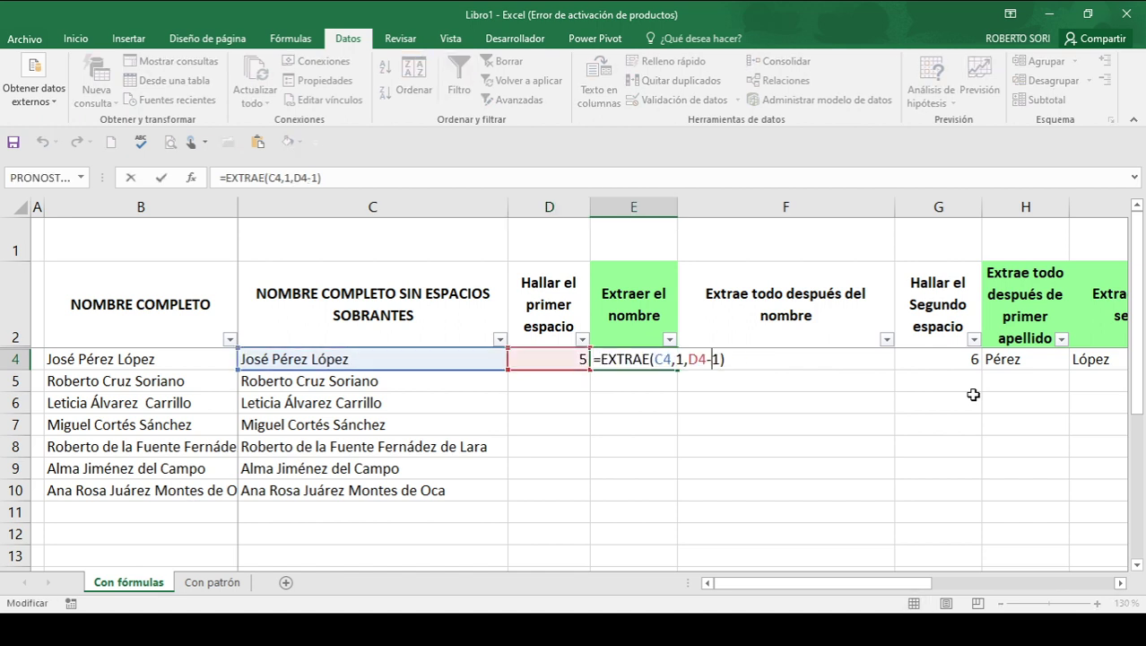
{"action": "key", "text": "shift+Right"}
{"action": "key", "text": "shift+Right"}
{"action": "key", "text": "ctrl+v"}
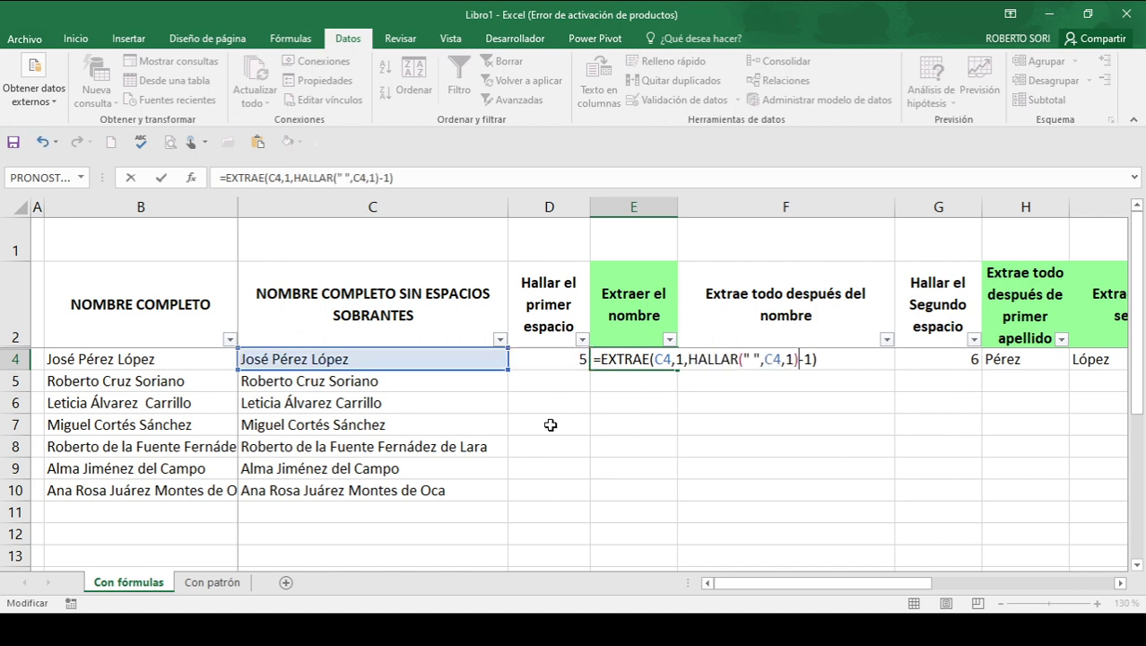
{"action": "key", "text": "Return"}
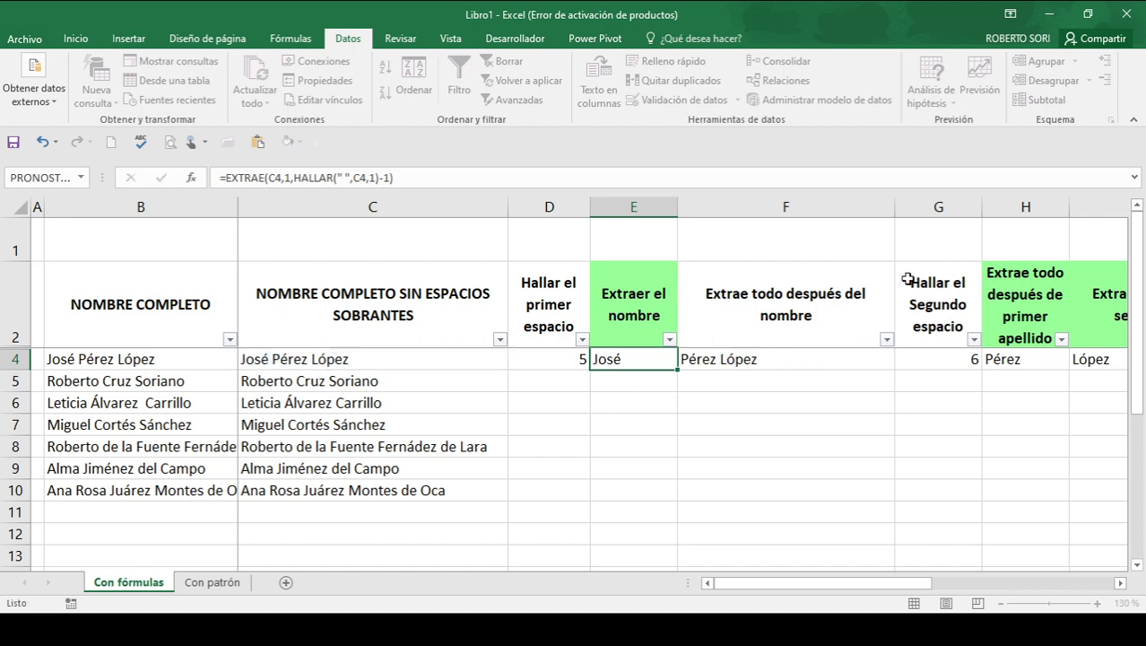
{"action": "key", "text": "Up"}
{"action": "key", "text": "F2"}
{"action": "key", "text": "Tab"}
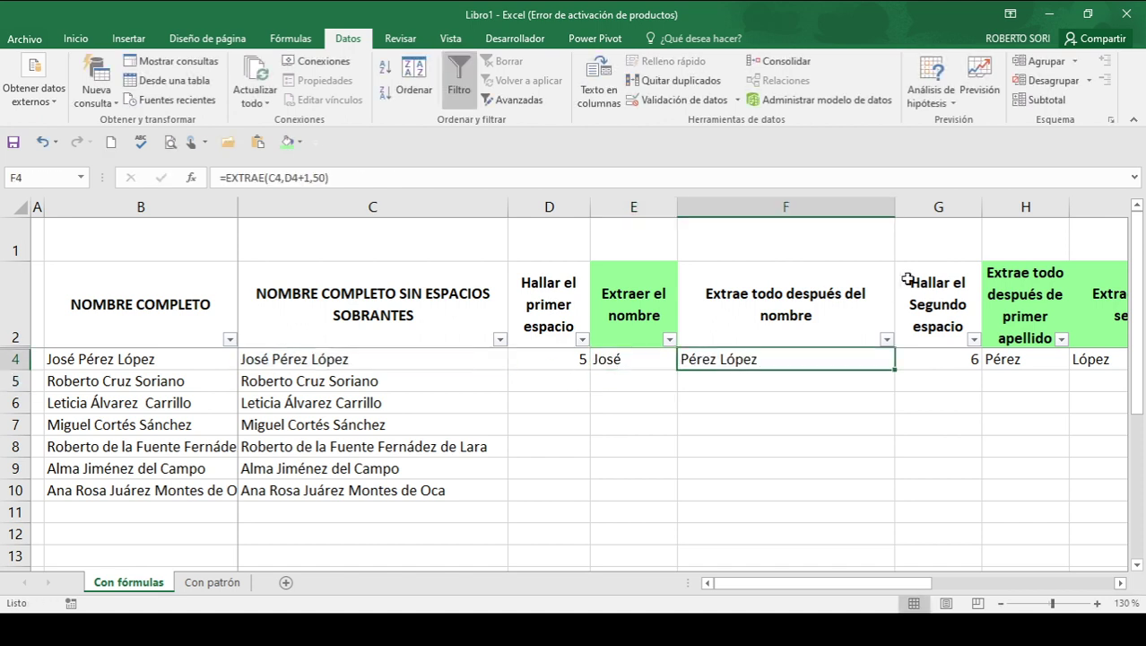
Step: Examine the formula in F4 to locate its D4 reference, leaving the cell unchanged
{"action": "key", "text": "F2"}
{"action": "key", "text": "Left"}
{"action": "key", "text": "Left"}
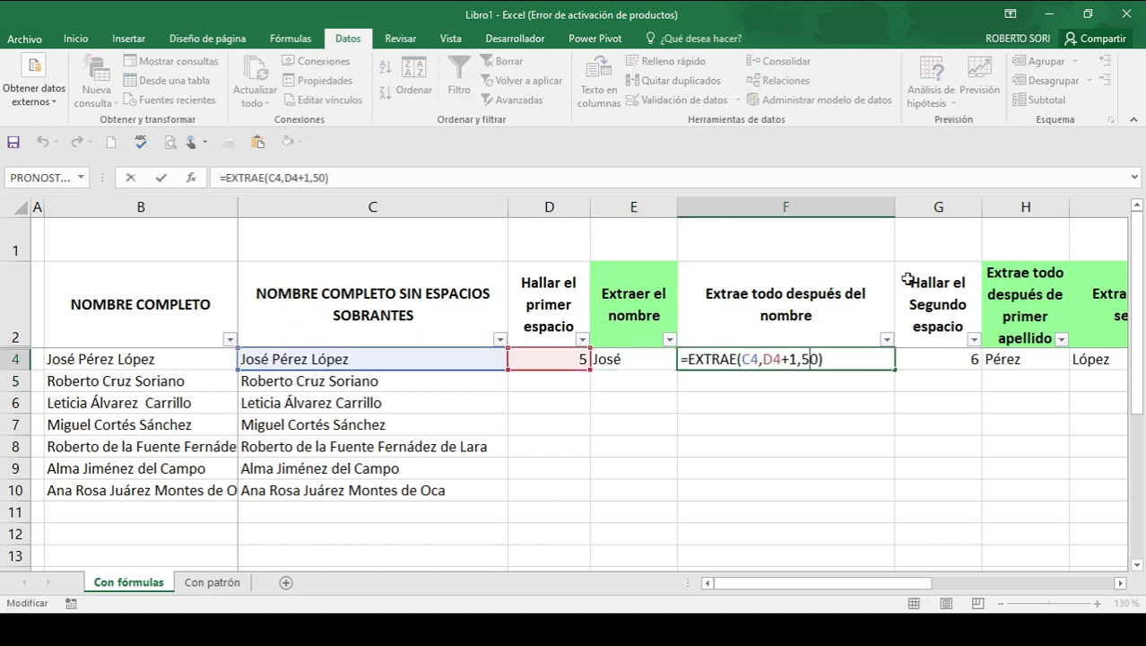
{"action": "key", "text": "Left"}
{"action": "key", "text": "Left"}
{"action": "key", "text": "Left"}
{"action": "key", "text": "Right"}
{"action": "key", "text": "Right"}
{"action": "key", "text": "shift+Right"}
{"action": "key", "text": "shift+Right"}
{"action": "key", "text": "Escape"}
Step: Copy the expression HALLAR(" ",C4,1) from D4 without the equals sign, for reuse in F4
{"action": "key", "text": "Left"}
{"action": "key", "text": "Left"}
{"action": "key", "text": "F2"}
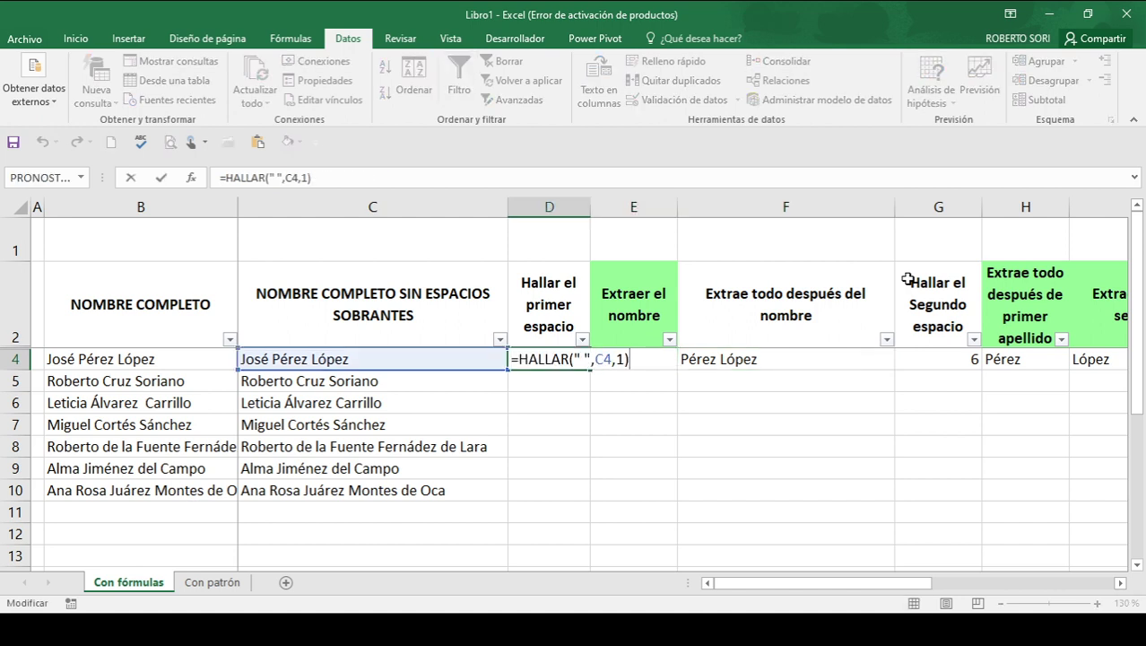
{"action": "key", "text": "shift+Right"}
{"action": "key", "text": "shift+Right"}
{"action": "key", "text": "shift+Right"}
{"action": "key", "text": "shift+Right"}
{"action": "key", "text": "shift+Right"}
{"action": "key", "text": "shift+Right"}
{"action": "key", "text": "shift+Right"}
{"action": "key", "text": "shift+Right"}
{"action": "key", "text": "shift+Right"}
{"action": "key", "text": "shift+Right"}
{"action": "key", "text": "shift+Right"}
{"action": "key", "text": "shift+Right"}
{"action": "key", "text": "shift+Right"}
{"action": "key", "text": "shift+Right"}
{"action": "key", "text": "shift+Right"}
{"action": "key", "text": "shift+Right"}
{"action": "key", "text": "ctrl+c"}
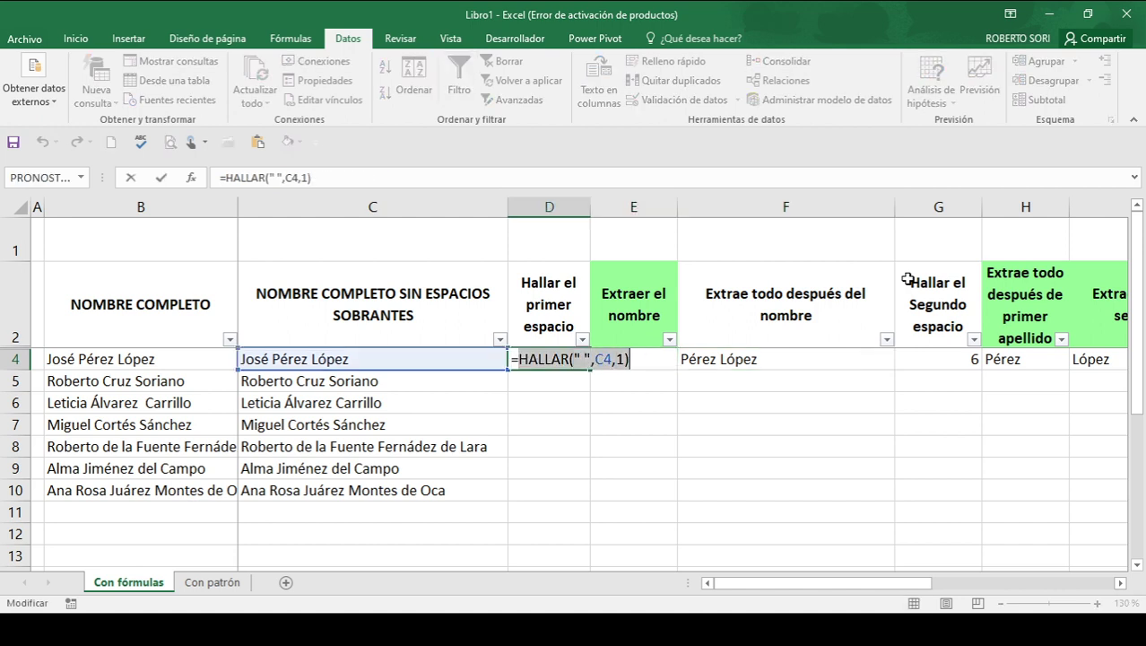
{"action": "key", "text": "Escape"}
Step: Replace the D4 reference in F4 with the copied expression, making the formula =EXTRAE(C4,HALLAR(" ",C4,1)+1,50)
{"action": "key", "text": "Right"}
{"action": "key", "text": "Right"}
{"action": "key", "text": "F2"}
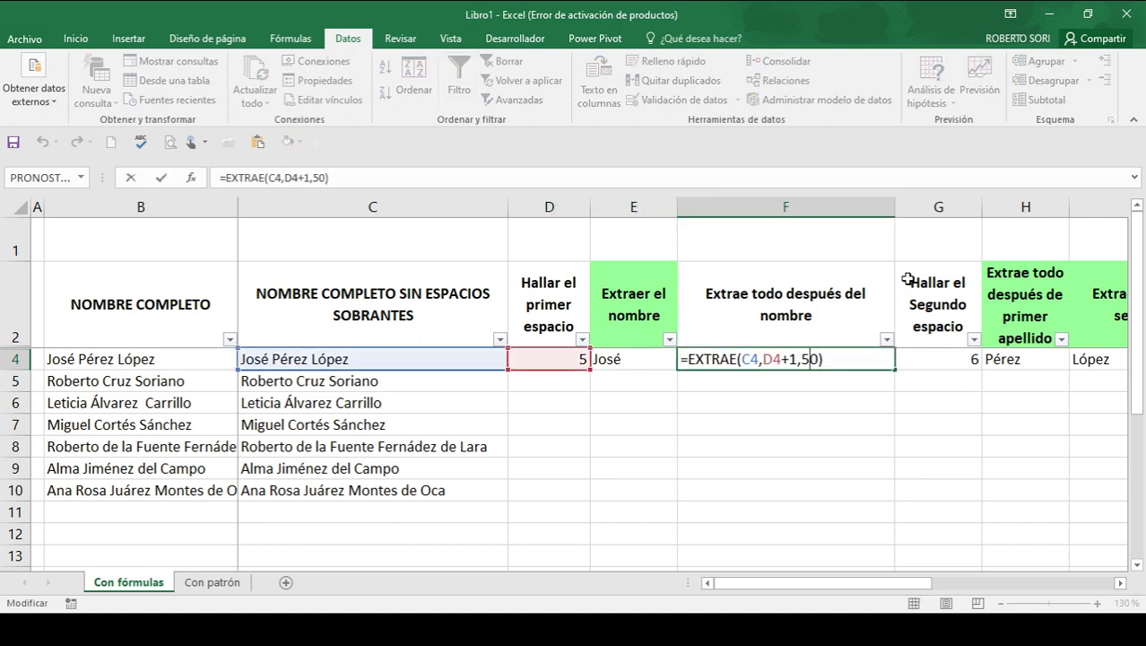
{"action": "key", "text": "Left"}
{"action": "key", "text": "Left"}
{"action": "key", "text": "Left"}
{"action": "key", "text": "shift+Right"}
{"action": "key", "text": "shift+Right"}
{"action": "key", "text": "ctrl+v"}
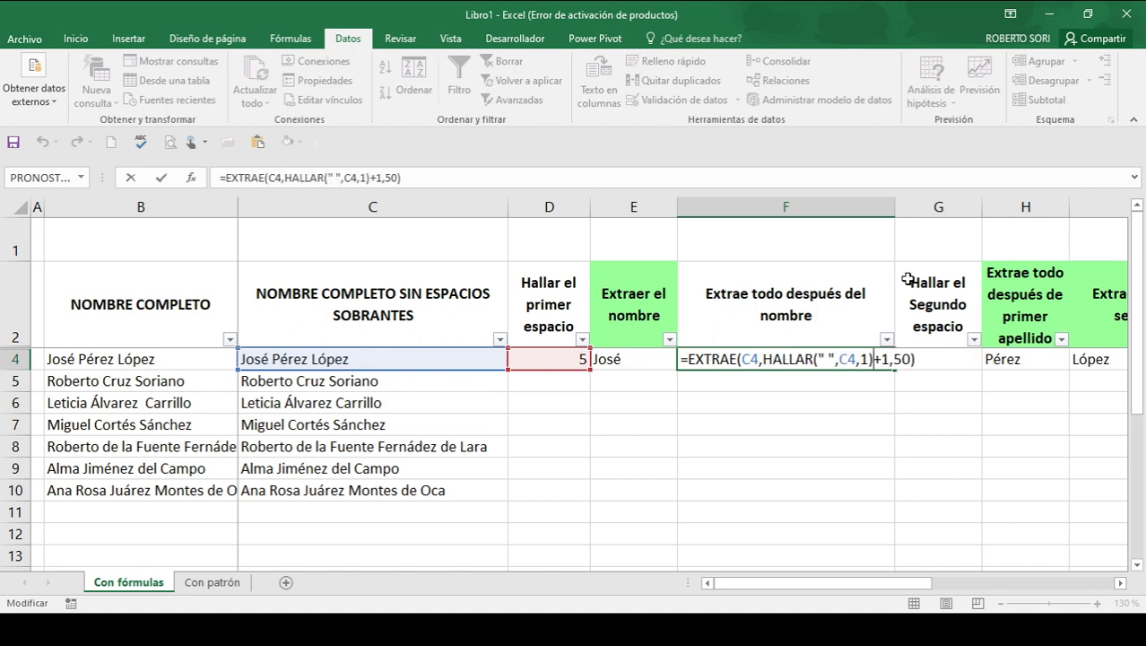
{"action": "key", "text": "ctrl+Return"}
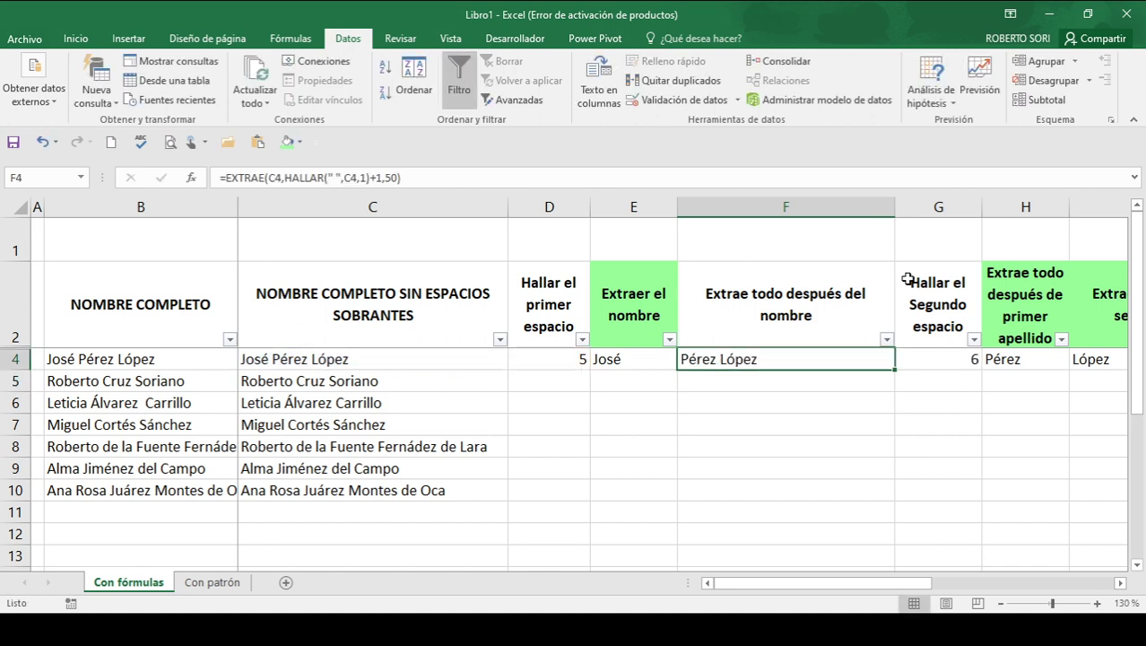
Step: Examine the HALLAR formula in G4 to locate its F4 reference, leaving the cell unchanged
{"action": "key", "text": "Right"}
{"action": "key", "text": "F2"}
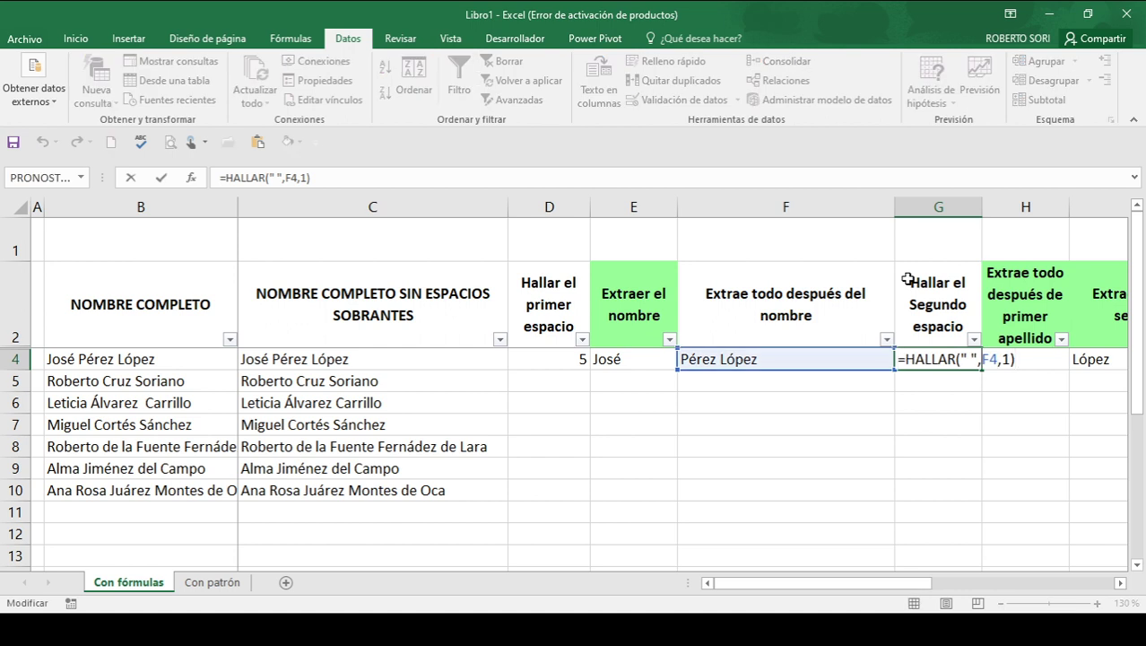
{"action": "key", "text": "Left"}
{"action": "key", "text": "Left"}
{"action": "key", "text": "Left"}
{"action": "key", "text": "shift+Left"}
{"action": "key", "text": "shift+Left"}
{"action": "key", "text": "Escape"}
Step: Copy the expression EXTRAE(C4,HALLAR(" ",C4,1)+1,50) from F4 without the equals sign, leaving the cell unchanged
{"action": "key", "text": "Left"}
{"action": "key", "text": "F2"}
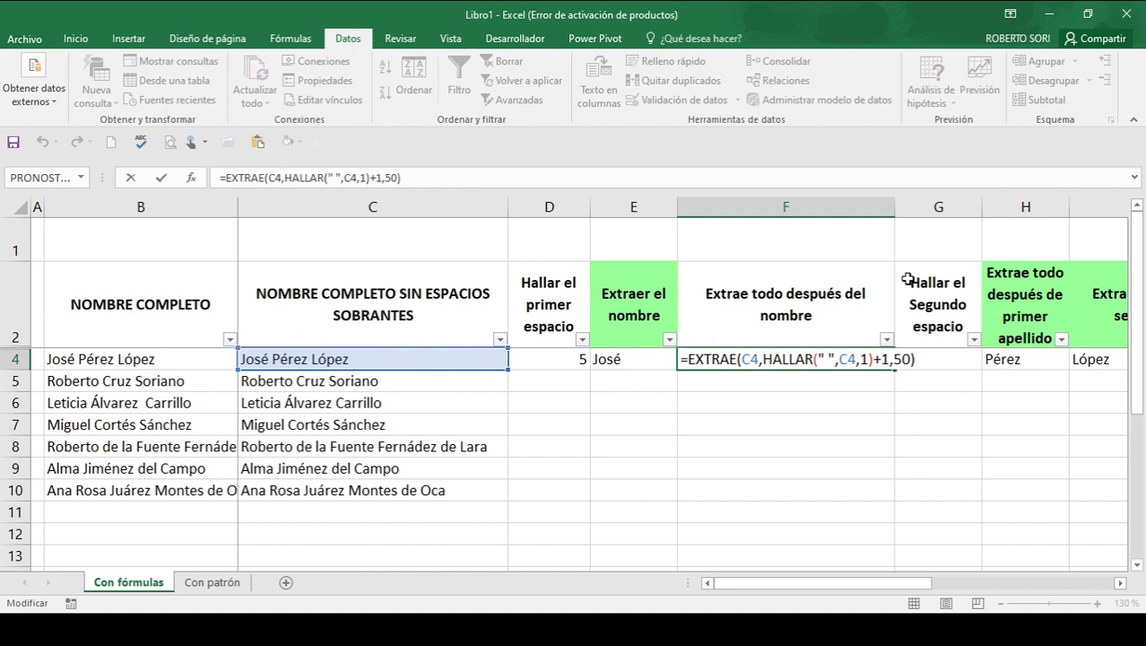
{"action": "key", "text": "shift+Right"}
{"action": "key", "text": "shift+Right"}
{"action": "key", "text": "shift+Right"}
{"action": "key", "text": "shift+Right"}
{"action": "key", "text": "shift+Right"}
{"action": "key", "text": "shift+Right"}
{"action": "key", "text": "shift+Right"}
{"action": "key", "text": "shift+Right"}
{"action": "key", "text": "shift+Right"}
{"action": "key", "text": "shift+Right"}
{"action": "key", "text": "shift+Right"}
{"action": "key", "text": "shift+Right"}
{"action": "key", "text": "shift+Right"}
{"action": "key", "text": "shift+Right"}
{"action": "key", "text": "shift+Right"}
{"action": "key", "text": "shift+Right"}
{"action": "key", "text": "shift+Right"}
{"action": "key", "text": "shift+Right"}
{"action": "key", "text": "shift+Right"}
{"action": "key", "text": "shift+Right"}
{"action": "key", "text": "ctrl+c"}
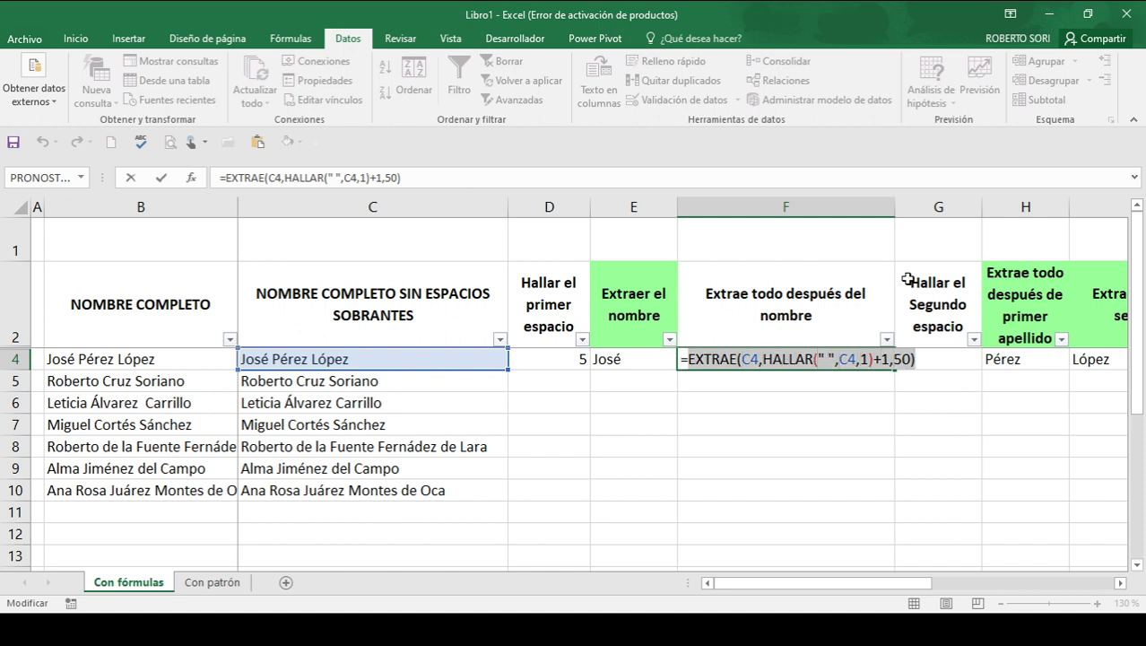
{"action": "key", "text": "Escape"}
Step: Replace the F4 reference in G4 with the copied expression, making the formula =HALLAR(" ",EXTRAE(C4,HALLAR(" ",C4,1)+1,50),1)
{"action": "key", "text": "Right"}
{"action": "key", "text": "F2"}
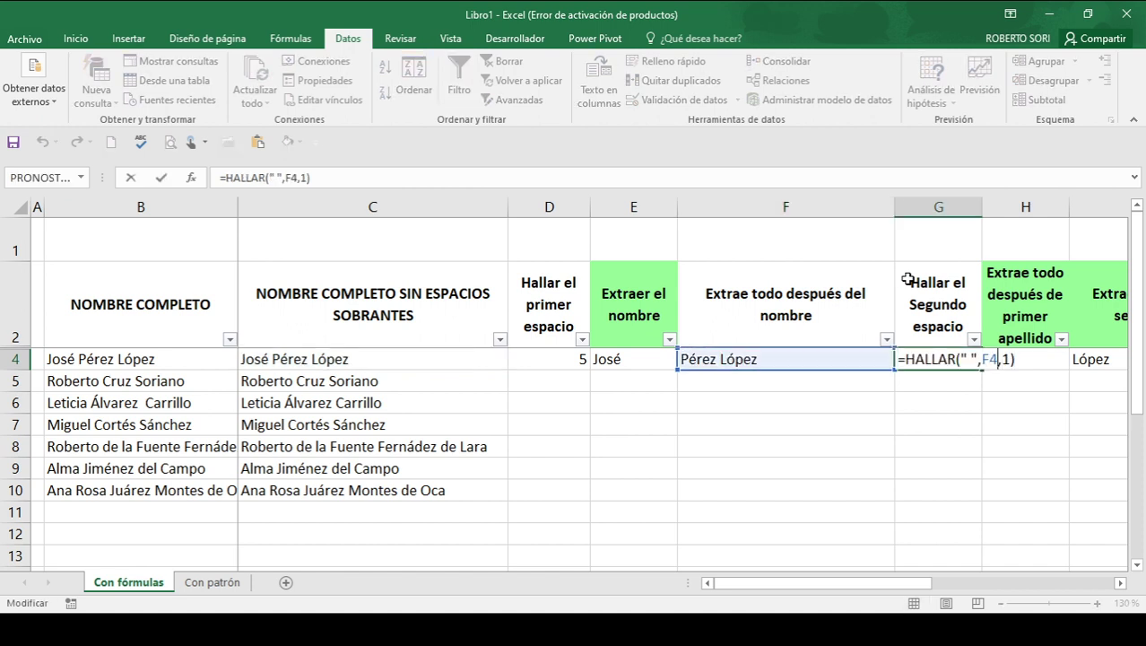
{"action": "key", "text": "Left"}
{"action": "key", "text": "Left"}
{"action": "key", "text": "shift+Right"}
{"action": "key", "text": "shift+Right"}
{"action": "key", "text": "ctrl+v"}
{"action": "key", "text": "Return"}
{"action": "key", "text": "Up"}
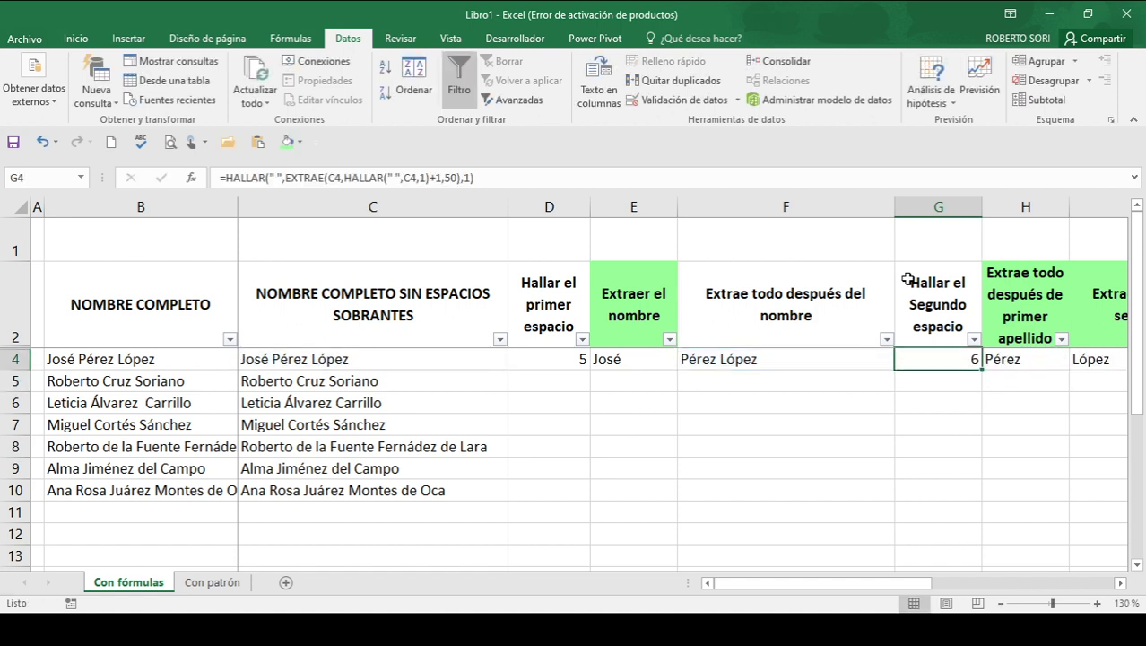
Step: Examine the EXTRAE formula in H4 for its references to F4 and G4, leaving the cell unchanged
{"action": "key", "text": "Right"}
{"action": "key", "text": "Right"}
{"action": "key", "text": "Left"}
{"action": "key", "text": "Left"}
{"action": "key", "text": "Right"}
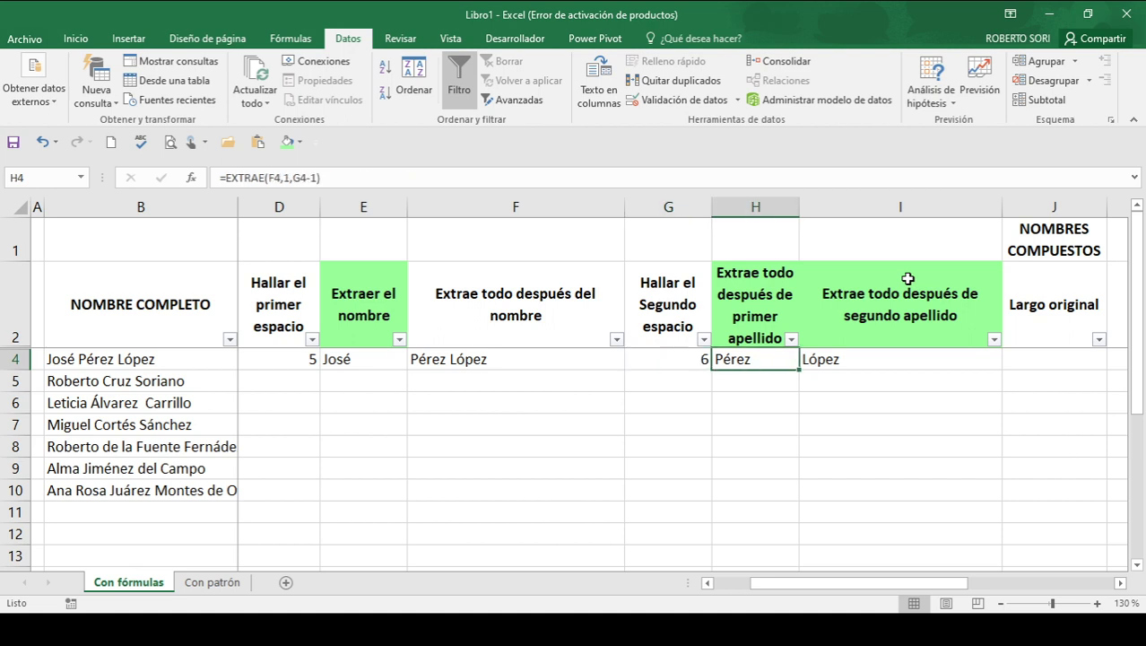
{"action": "key", "text": "F2"}
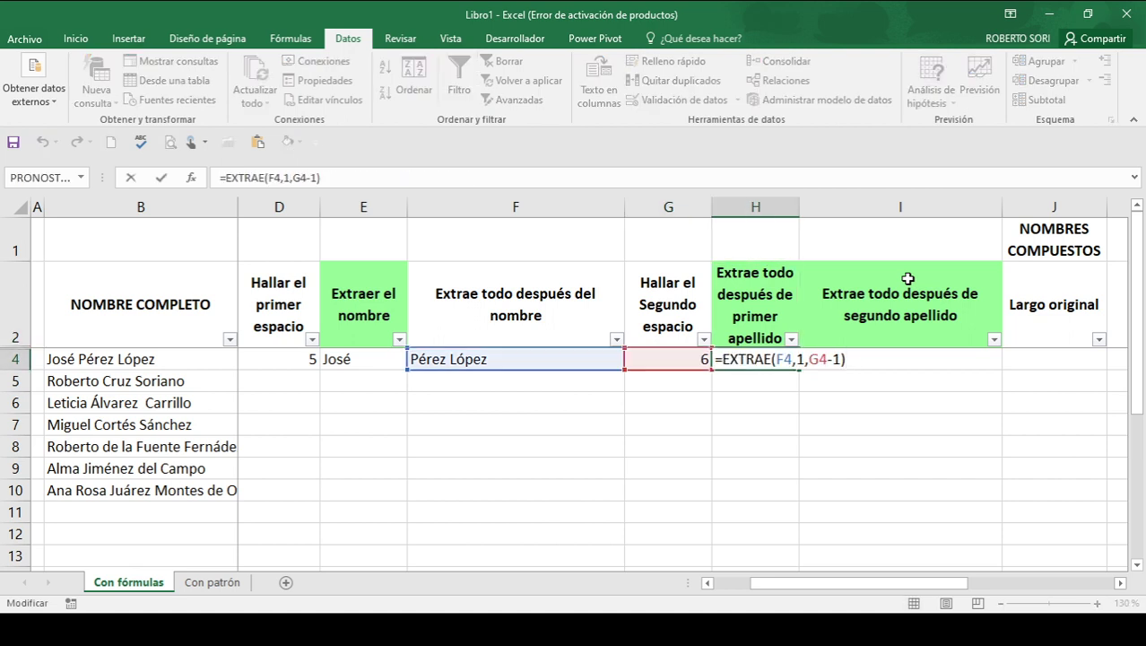
{"action": "key", "text": "Left"}
{"action": "key", "text": "Left"}
{"action": "key", "text": "Left"}
{"action": "key", "text": "Left"}
{"action": "key", "text": "Left"}
{"action": "key", "text": "Left"}
{"action": "key", "text": "Left"}
{"action": "key", "text": "Left"}
{"action": "key", "text": "Left"}
{"action": "key", "text": "Left"}
{"action": "key", "text": "shift+Right"}
{"action": "key", "text": "Right"}
{"action": "key", "text": "Right"}
{"action": "key", "text": "Right"}
{"action": "key", "text": "Escape"}
Step: Copy the nested EXTRAE expression from F4 again, without the equals sign, for use in the H4 formula
{"action": "key", "text": "Left"}
{"action": "key", "text": "Left"}
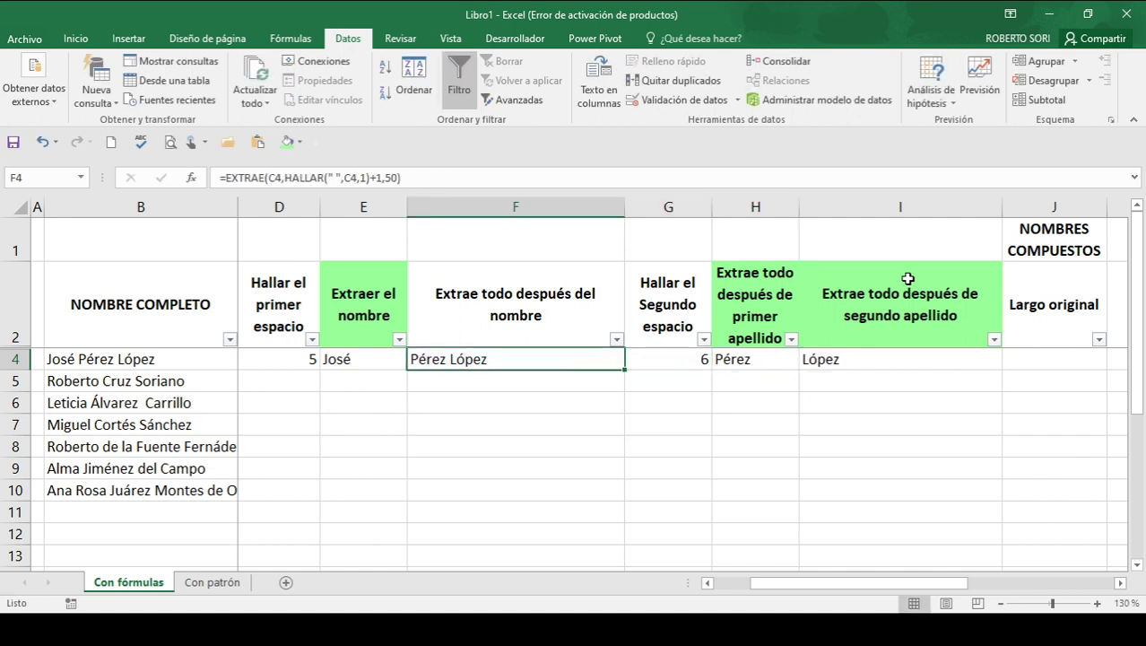
{"action": "key", "text": "F2"}
{"action": "key", "text": "shift+End"}
{"action": "key", "text": "ctrl+c"}
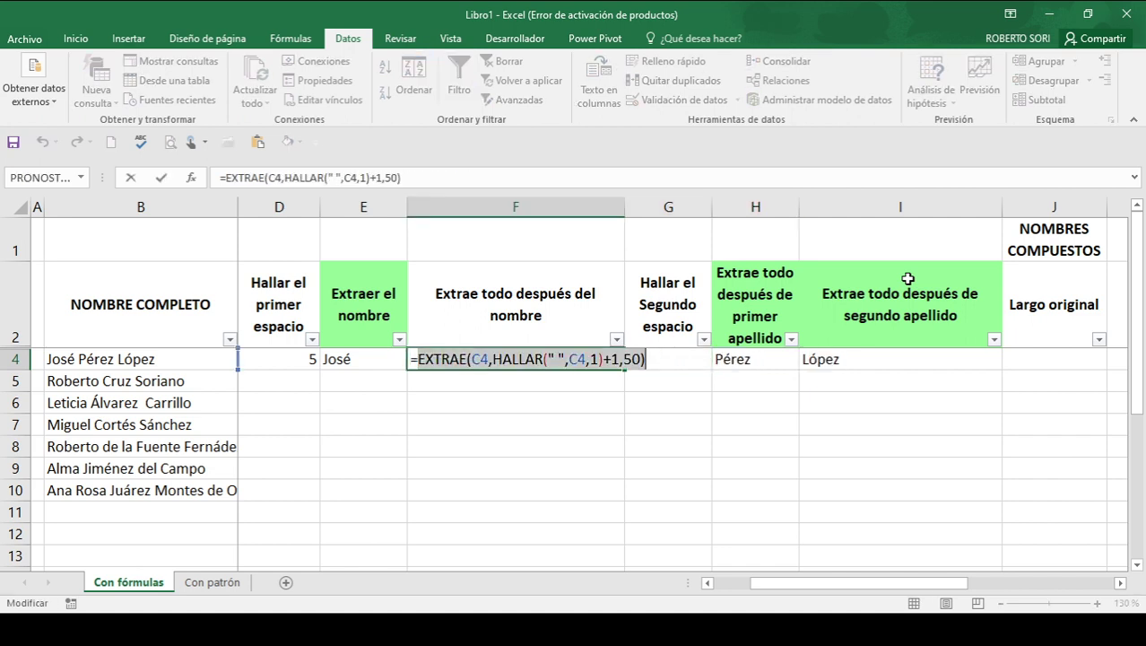
{"action": "key", "text": "Escape"}
Step: Replace the F4 reference in H4 with the copied expression, making the formula =EXTRAE(EXTRAE(C4,HALLAR(" ",C4,1)+1,50),1,G4-1)
{"action": "key", "text": "Right"}
{"action": "key", "text": "Right"}
{"action": "key", "text": "F2"}
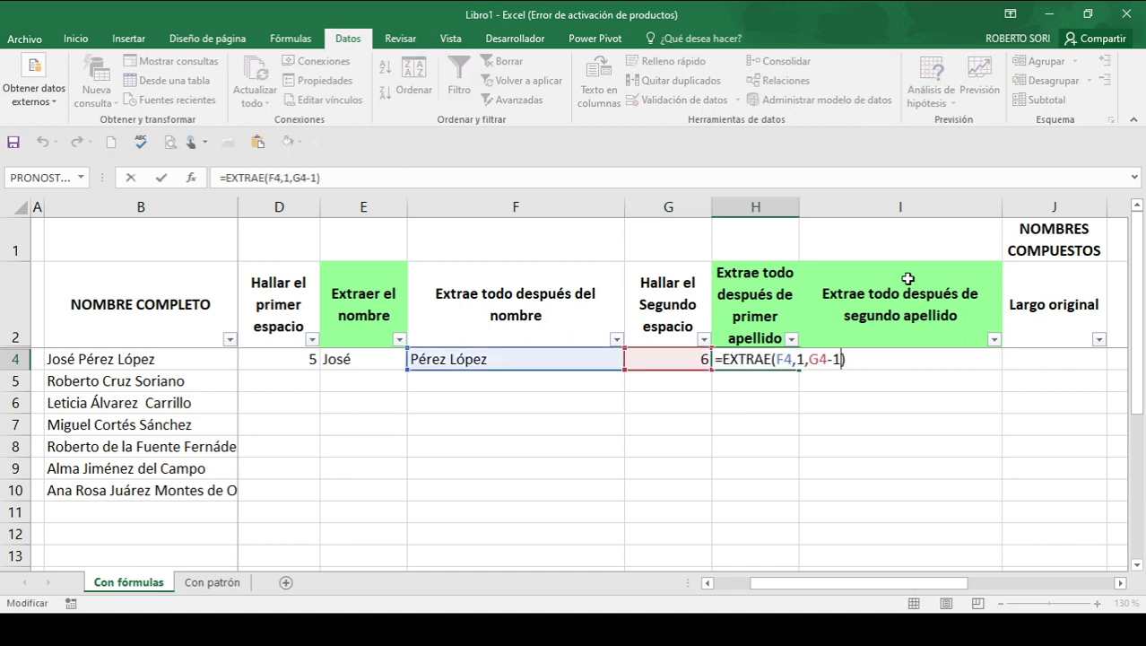
{"action": "key", "text": "Left"}
{"action": "key", "text": "Left"}
{"action": "key", "text": "Left"}
{"action": "key", "text": "Left"}
{"action": "key", "text": "Left"}
{"action": "key", "text": "Left"}
{"action": "key", "text": "Left"}
{"action": "key", "text": "shift+Left"}
{"action": "key", "text": "shift+Left"}
{"action": "key", "text": "ctrl+v"}
{"action": "key", "text": "ctrl+Return"}
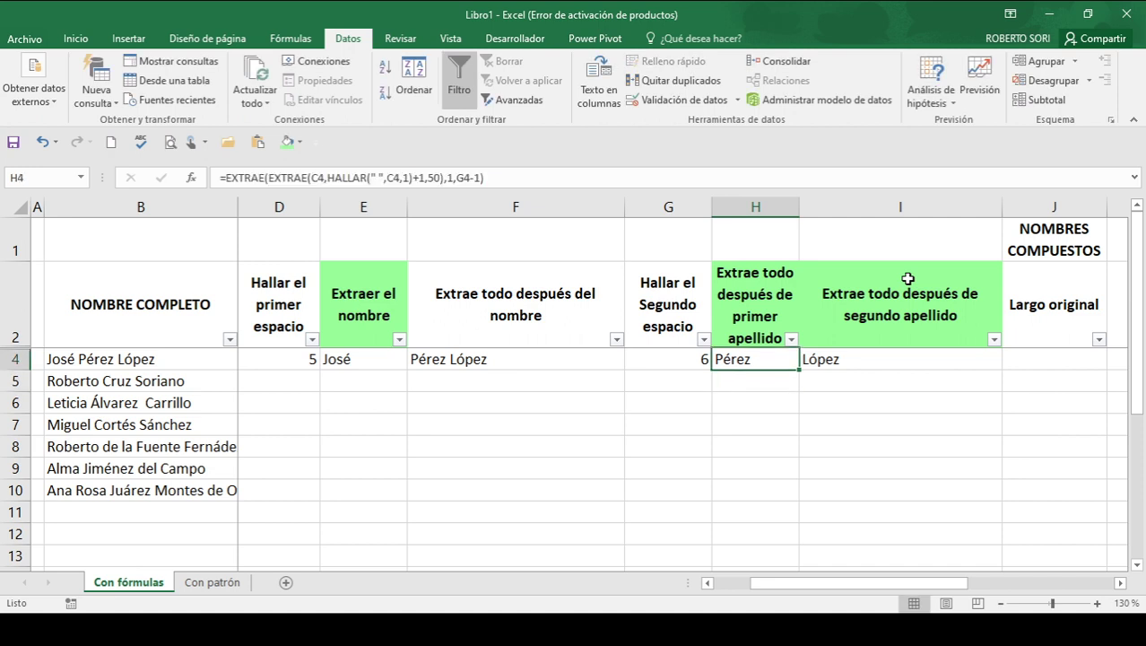
Step: Locate the G4 reference in H4 and copy the expression HALLAR(" ",EXTRAE(C4,HALLAR(" ",C4,1)+1,50),1) from G4 without the equals sign
{"action": "key", "text": "F2"}
{"action": "key", "text": "Left"}
{"action": "key", "text": "Left"}
{"action": "key", "text": "Left"}
{"action": "key", "text": "Escape"}
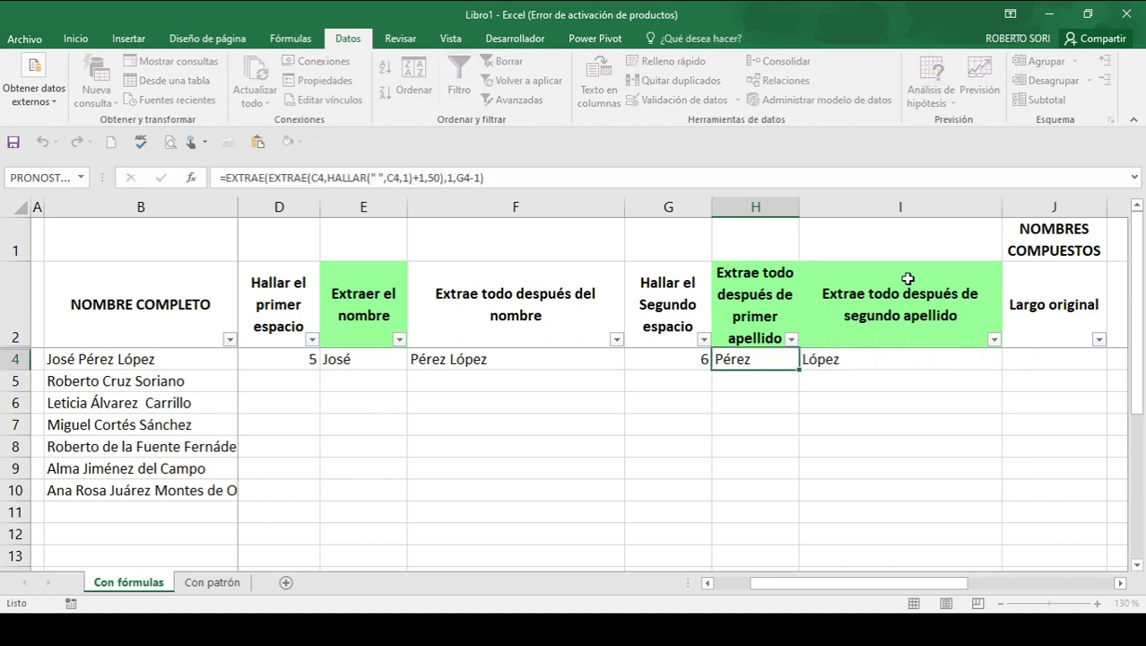
{"action": "key", "text": "Left"}
{"action": "key", "text": "F2"}
{"action": "key", "text": "Home"}
{"action": "key", "text": "Right"}
{"action": "key", "text": "shift+End"}
{"action": "key", "text": "ctrl+c"}
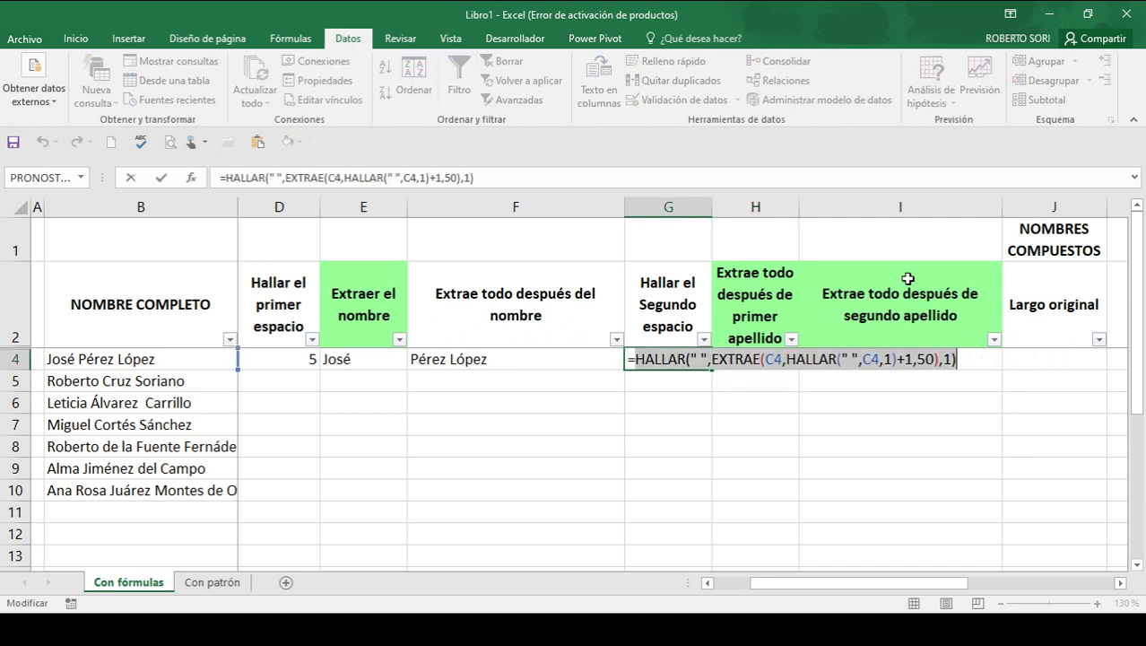
{"action": "key", "text": "Escape"}
Step: Replace the G4 reference in H4, making the formula =EXTRAE(EXTRAE(C4,HALLAR(" ",C4,1)+1,50),1,HALLAR(" ",EXTRAE(C4,HALLAR(" ",C4,1)+1,50),1)-1)
{"action": "key", "text": "Right"}
{"action": "key", "text": "F2"}
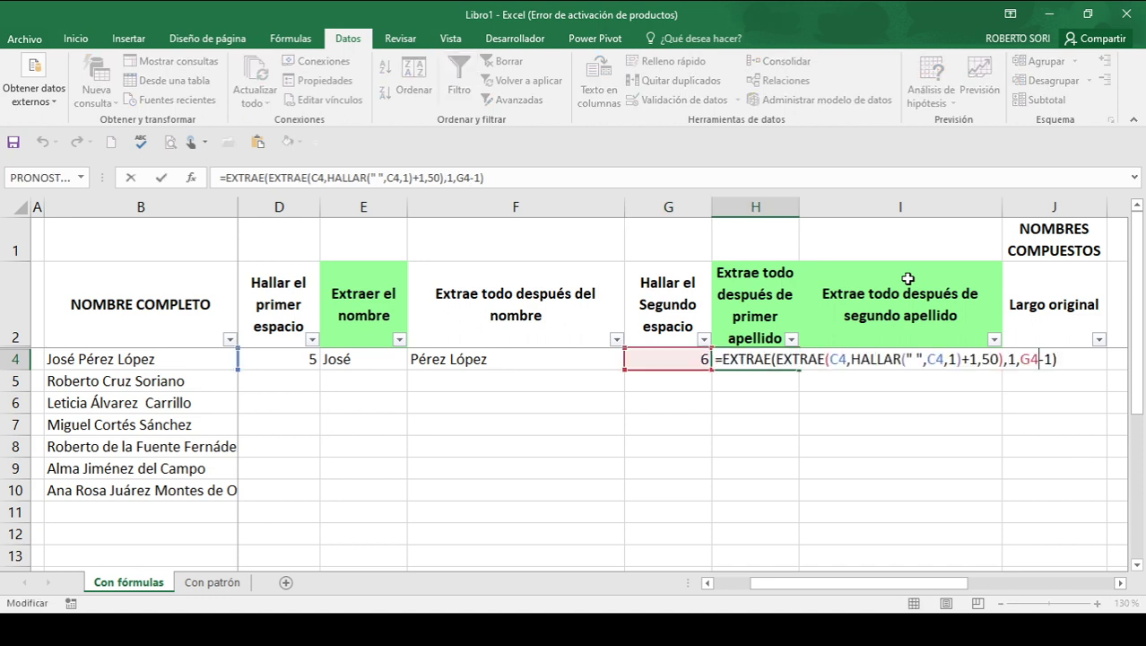
{"action": "key", "text": "shift+Right"}
{"action": "key", "text": "shift+Right"}
{"action": "key", "text": "ctrl+v"}
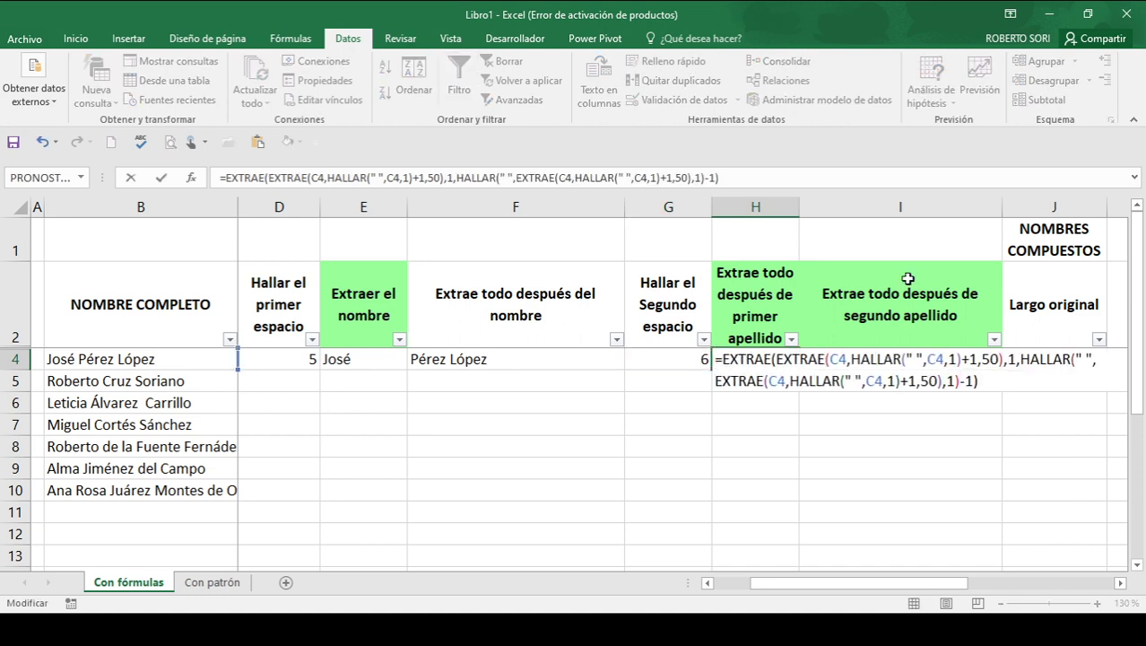
{"action": "key", "text": "ctrl+Return"}
{"action": "key", "text": "Right"}
{"action": "key", "text": "Left"}
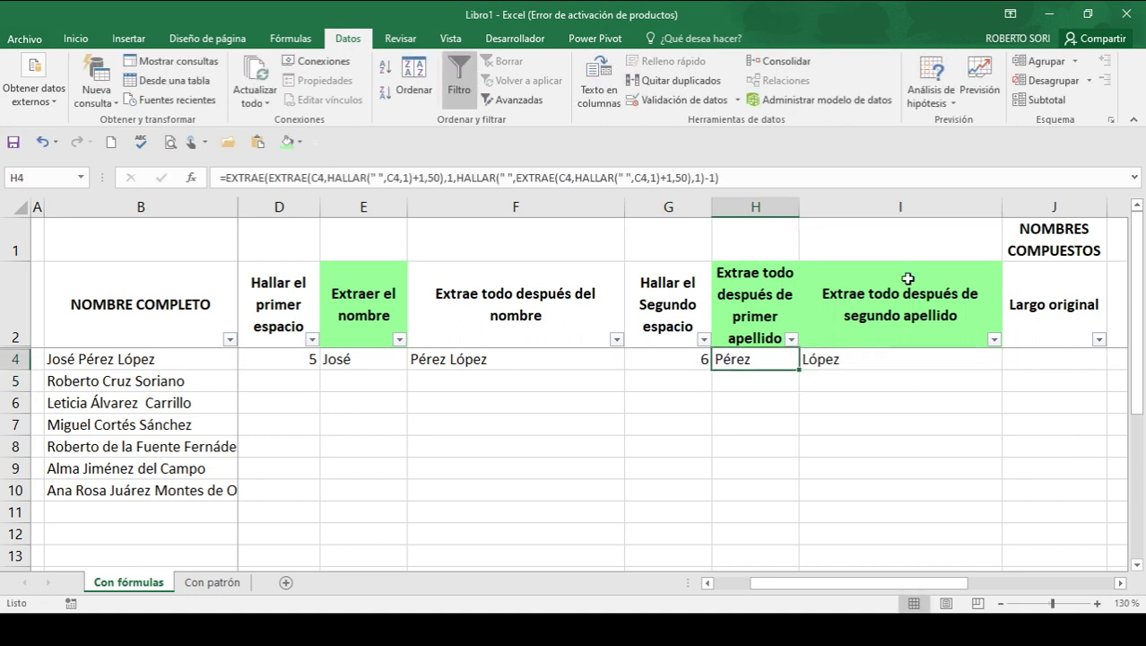
Step: Inspect the nested formula in H4 and locate the F4 reference in the I4 formula
{"action": "key", "text": "F2"}
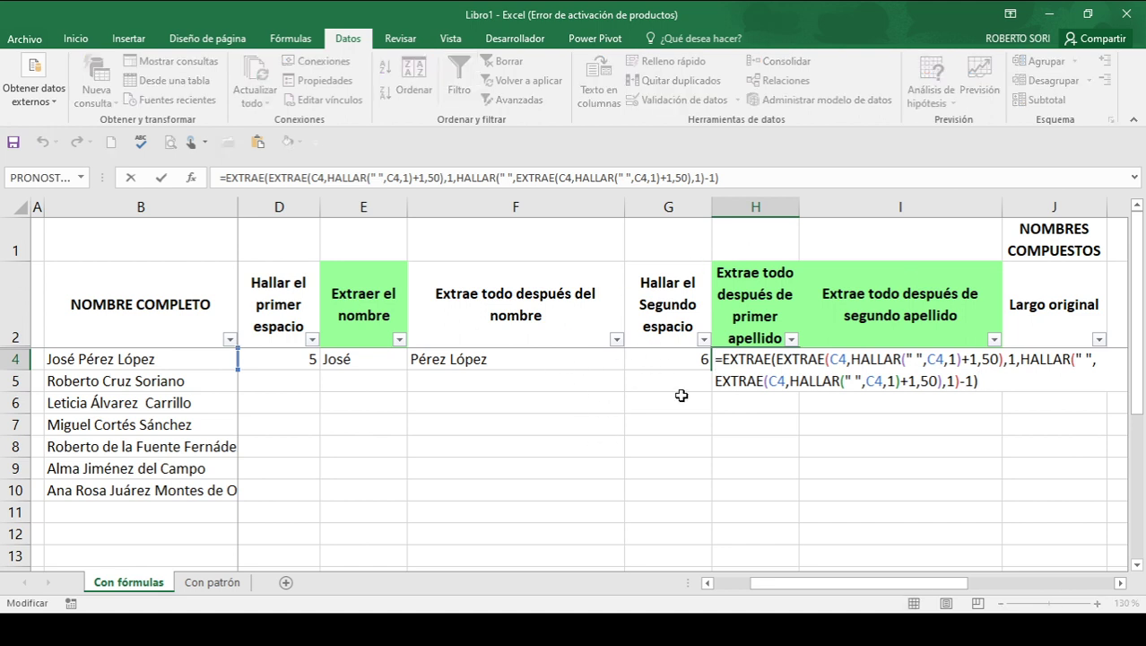
{"action": "key", "text": "Escape"}
{"action": "key", "text": "Right"}
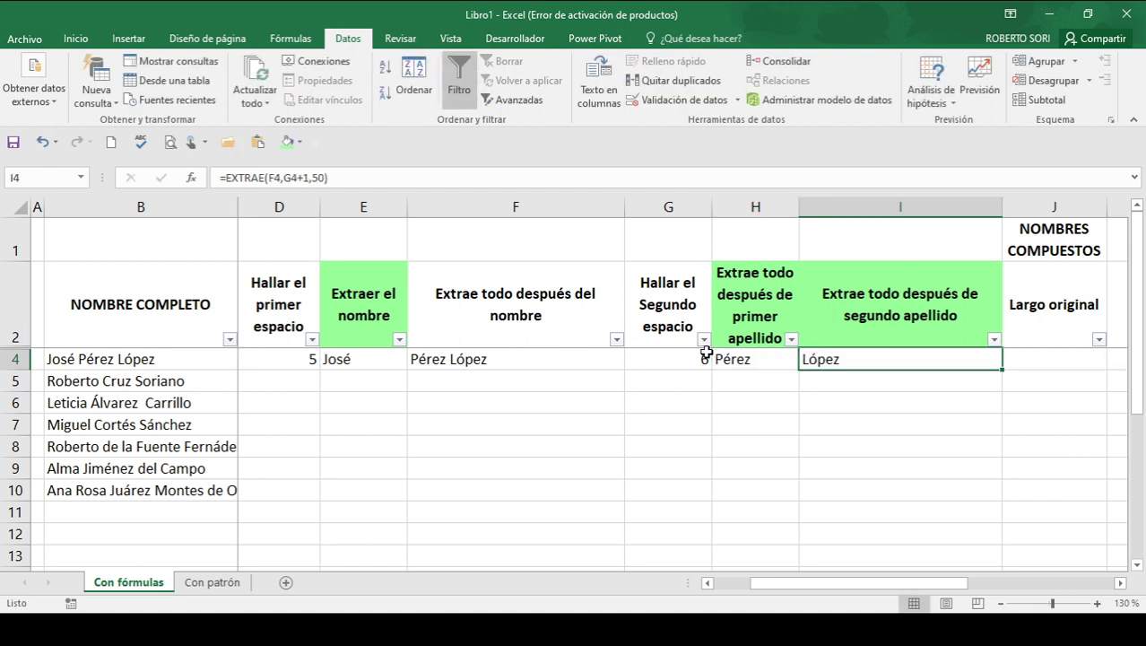
{"action": "key", "text": "F2"}
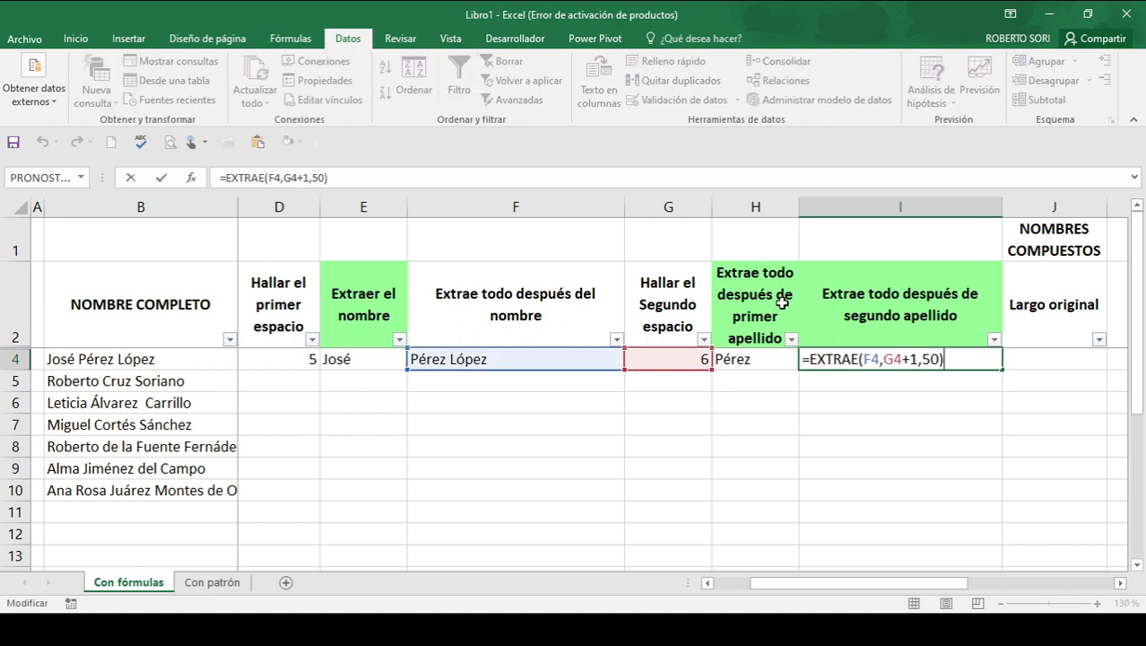
{"action": "key", "text": "Left"}
{"action": "key", "text": "Left"}
{"action": "key", "text": "Left"}
{"action": "key", "text": "Left"}
{"action": "key", "text": "Left"}
{"action": "key", "text": "Left"}
{"action": "key", "text": "Left"}
{"action": "key", "text": "Left"}
{"action": "key", "text": "Left"}
{"action": "key", "text": "Left"}
{"action": "key", "text": "Left"}
{"action": "key", "text": "shift+Right"}
Step: Copy the expression EXTRAE(C4,HALLAR(" ",C4,1)+1,50) from F4 without the equals sign
{"action": "key", "text": "Escape"}
{"action": "key", "text": "Left"}
{"action": "key", "text": "Left"}
{"action": "key", "text": "Left"}
{"action": "key", "text": "F2"}
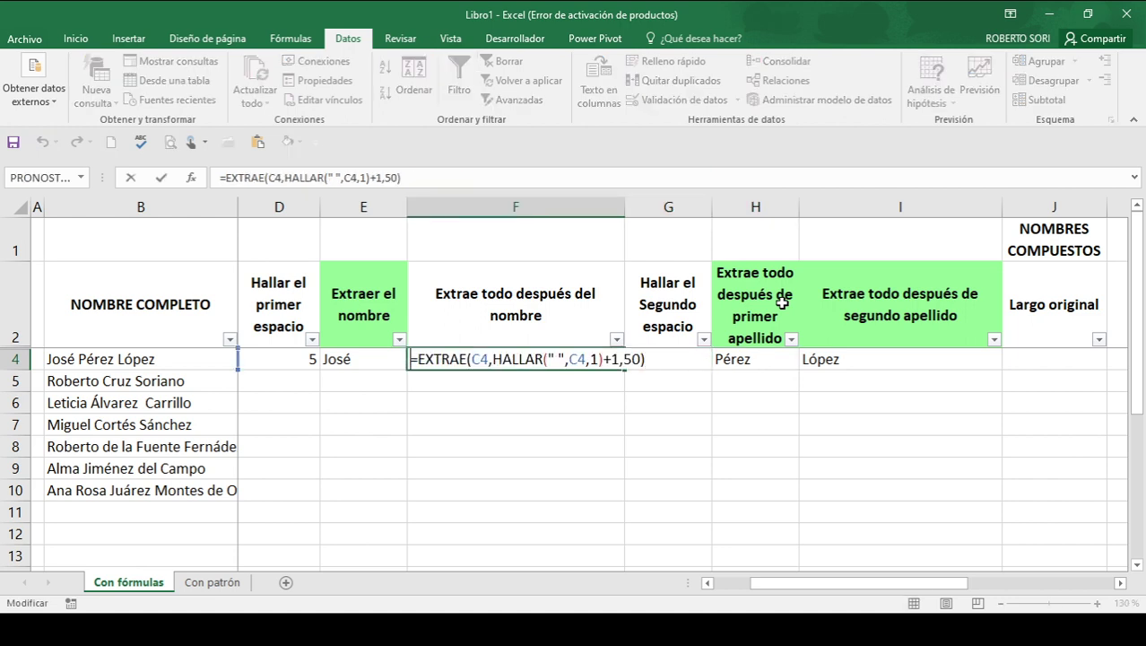
{"action": "key", "text": "Escape"}
Step: Replace the F4 reference in I4 with the copied expression, making the formula =EXTRAE(EXTRAE(C4,HALLAR(" ",C4,1)+1,50),G4+1,50)
{"action": "key", "text": "Right"}
{"action": "key", "text": "Right"}
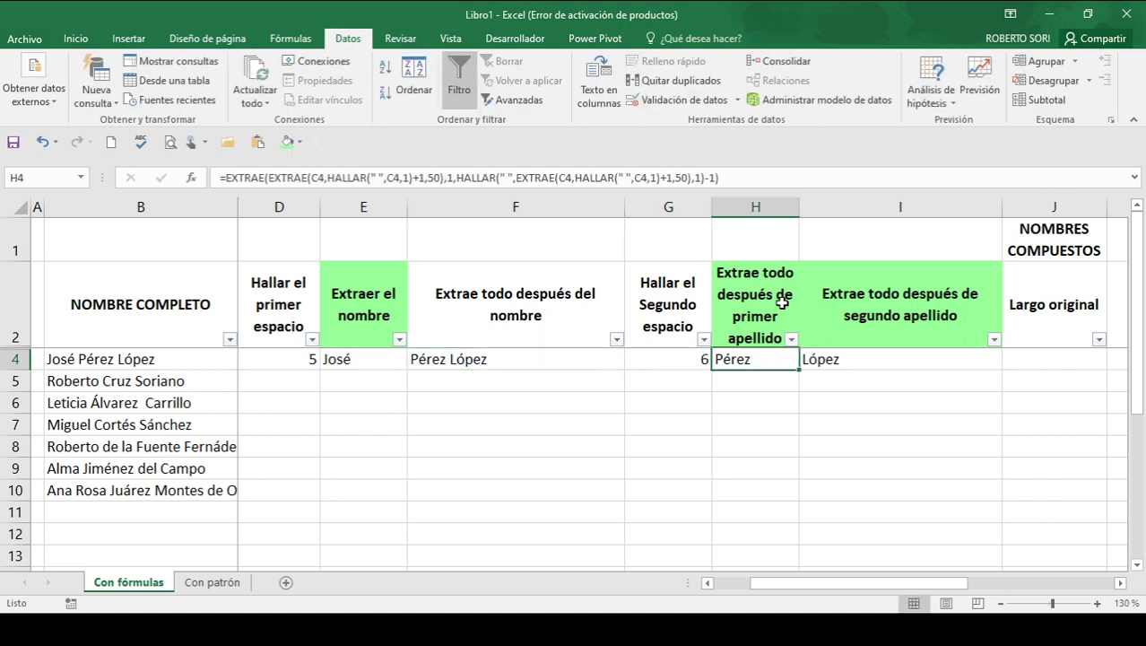
{"action": "key", "text": "Right"}
{"action": "key", "text": "F2"}
{"action": "key", "text": "Left"}
{"action": "key", "text": "Left"}
{"action": "key", "text": "Left"}
{"action": "key", "text": "Left"}
{"action": "key", "text": "Left"}
{"action": "key", "text": "Left"}
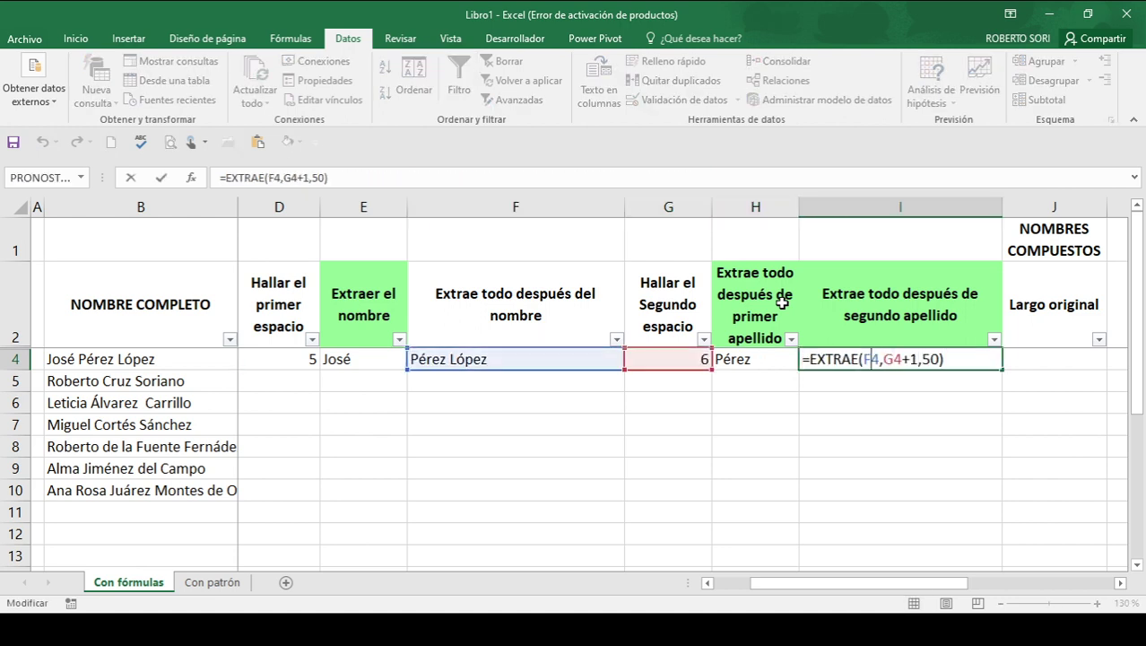
{"action": "key", "text": "shift+Left"}
{"action": "key", "text": "shift+Left"}
{"action": "type", "text": "EXTRAE(C4,HALLAR(\" \",C4,1)+1,50)"}
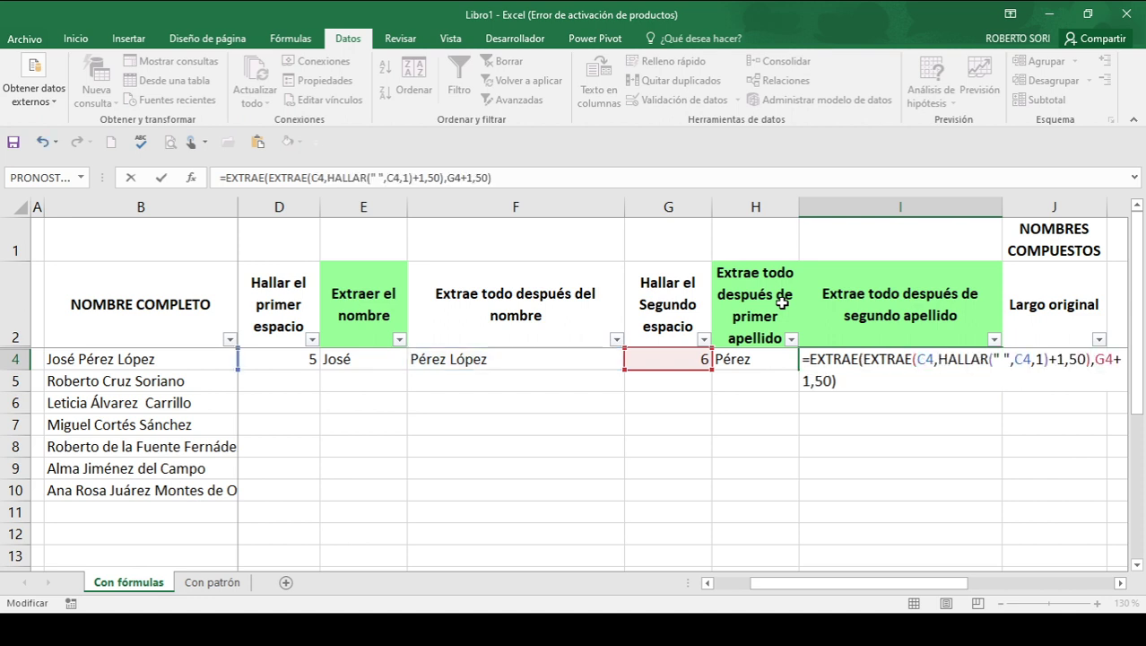
{"action": "key", "text": "ctrl+Return"}
Step: Copy the expression HALLAR(" ",EXTRAE(C4,HALLAR(" ",C4,1)+1,50),1) from G4 without the equals sign for the I4 formula
{"action": "key", "text": "F2"}
{"action": "key", "text": "Escape"}
{"action": "key", "text": "Left"}
{"action": "key", "text": "Left"}
{"action": "key", "text": "F2"}
{"action": "key", "text": "Home"}
{"action": "key", "text": "Right"}
{"action": "key", "text": "shift+End"}
{"action": "key", "text": "ctrl+c"}
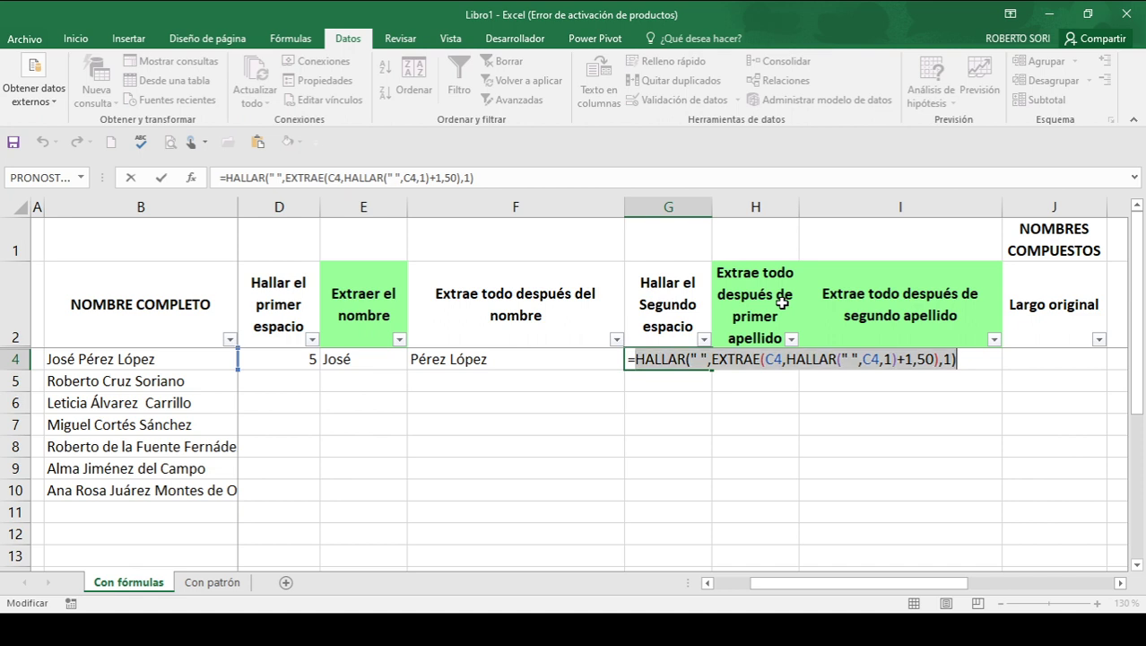
{"action": "key", "text": "Escape"}
Step: Replace the G4 reference in I4, making the formula =EXTRAE(EXTRAE(C4,HALLAR(" ",C4,1)+1,50),HALLAR(" ",EXTRAE(C4,HALLAR(" ",C4,1)+1,50),1)+1,50)
{"action": "key", "text": "Right"}
{"action": "key", "text": "Right"}
{"action": "key", "text": "F2"}
{"action": "key", "text": "Left"}
{"action": "key", "text": "Left"}
{"action": "key", "text": "Left"}
{"action": "key", "text": "Left"}
{"action": "key", "text": "Left"}
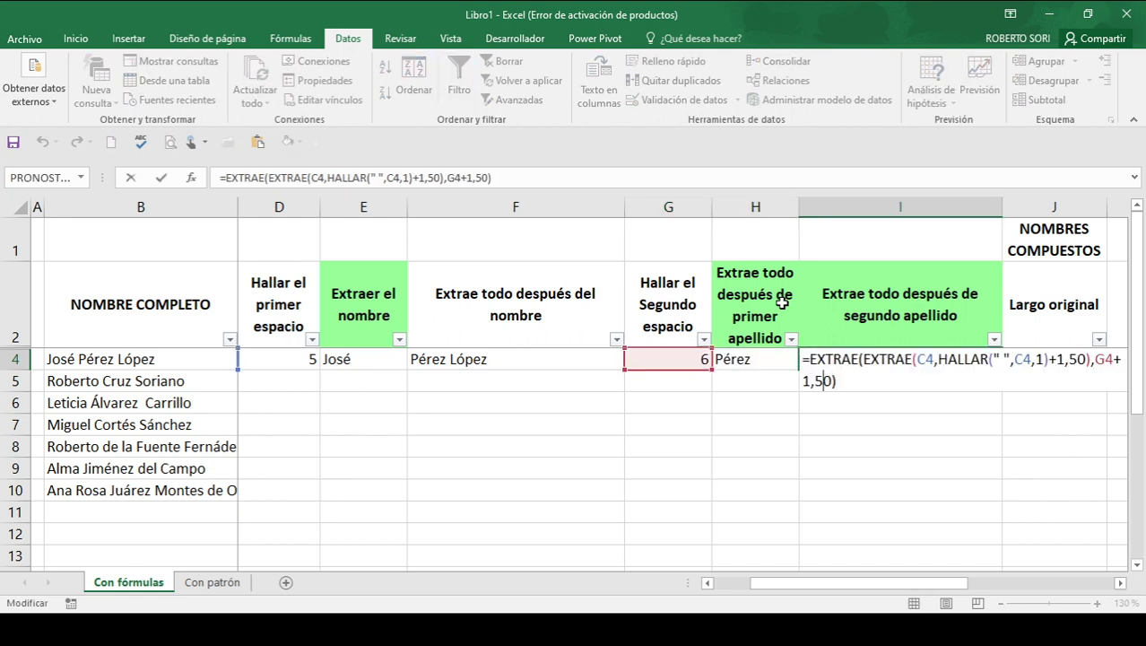
{"action": "key", "text": "shift+Right"}
{"action": "key", "text": "shift+Right"}
{"action": "key", "text": "ctrl+v"}
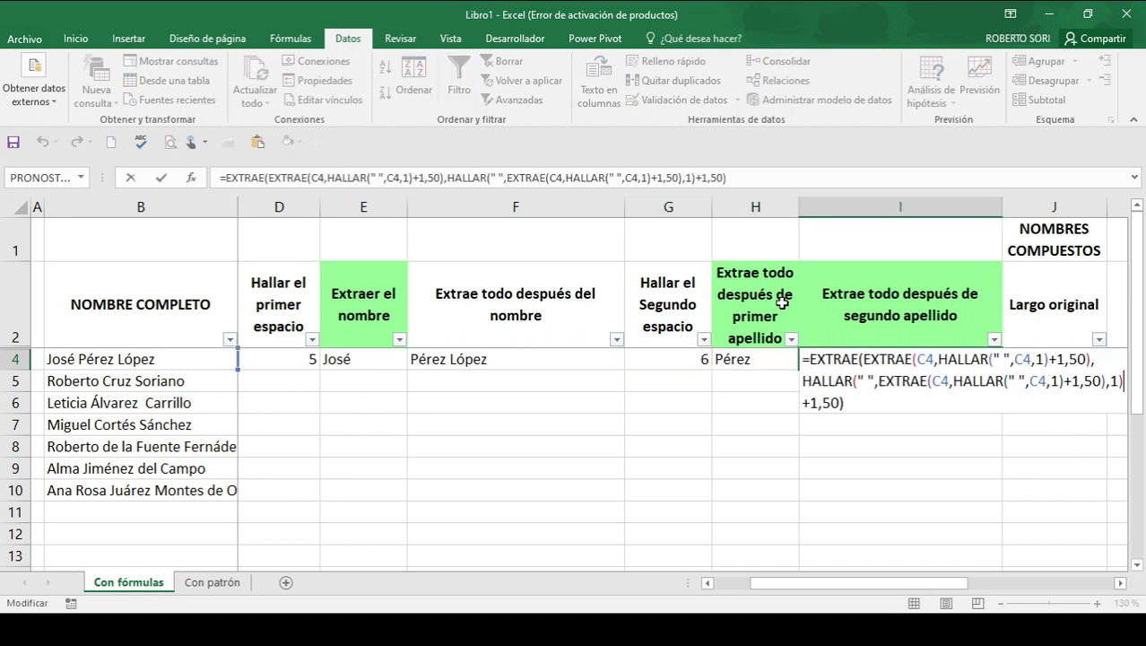
{"action": "key", "text": "ctrl+Return"}
Step: Delete the three helper columns Hallar el primer espacio, Extrae todo después del nombre and Hallar el Segundo espacio
{"action": "left_click", "coordinate": [782, 303]}
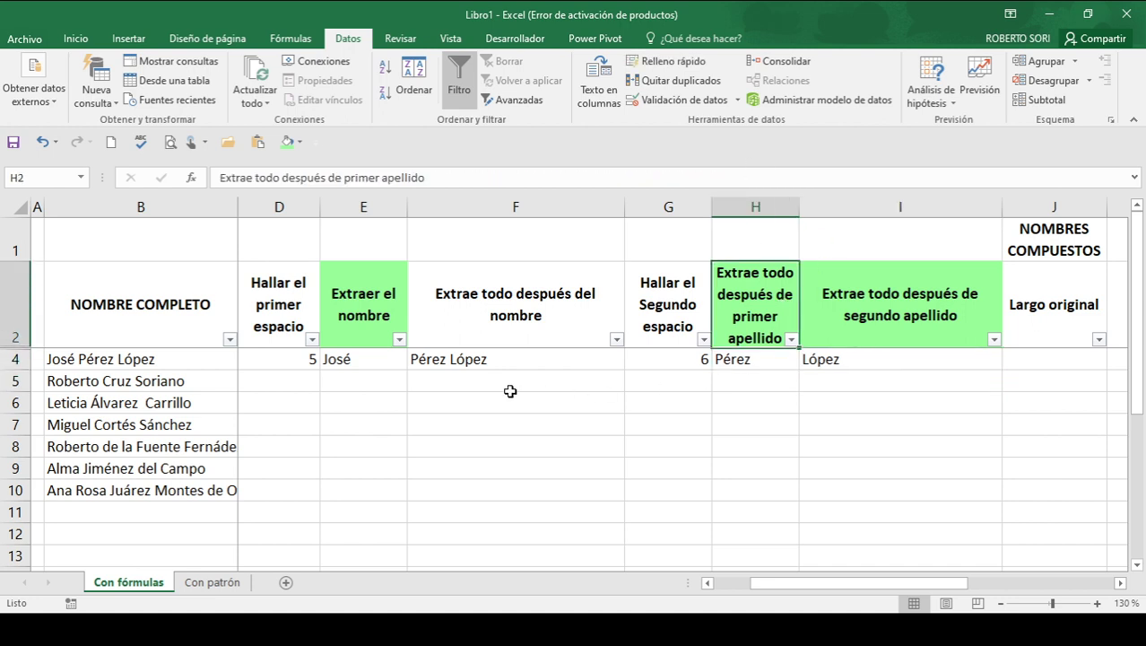
{"action": "key", "text": "Left"}
{"action": "key", "text": "Left"}
{"action": "key", "text": "Left"}
{"action": "key", "text": "Left"}
{"action": "key", "text": "Left"}
{"action": "key", "text": "Right"}
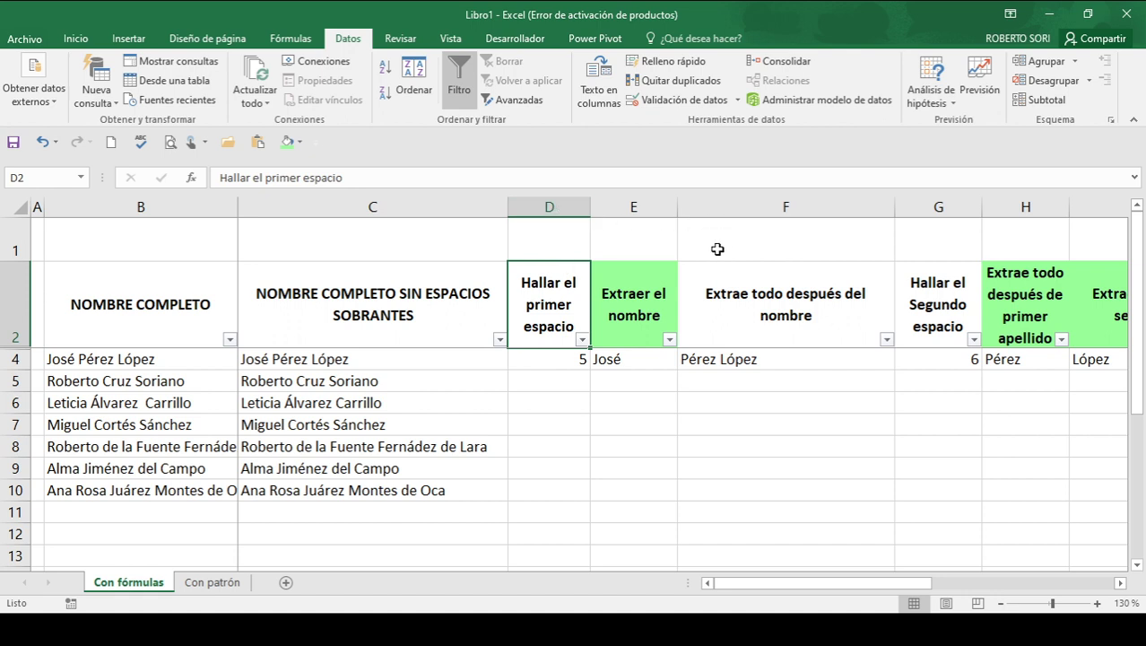
{"action": "left_click", "coordinate": [549, 207]}
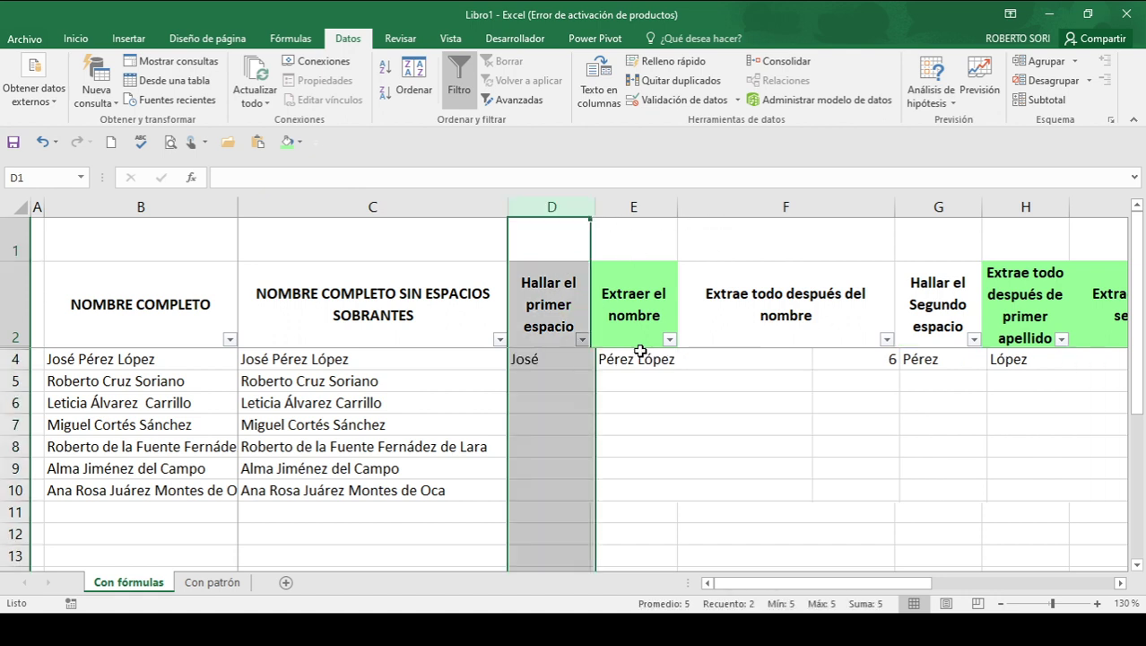
{"action": "left_click", "coordinate": [664, 212]}
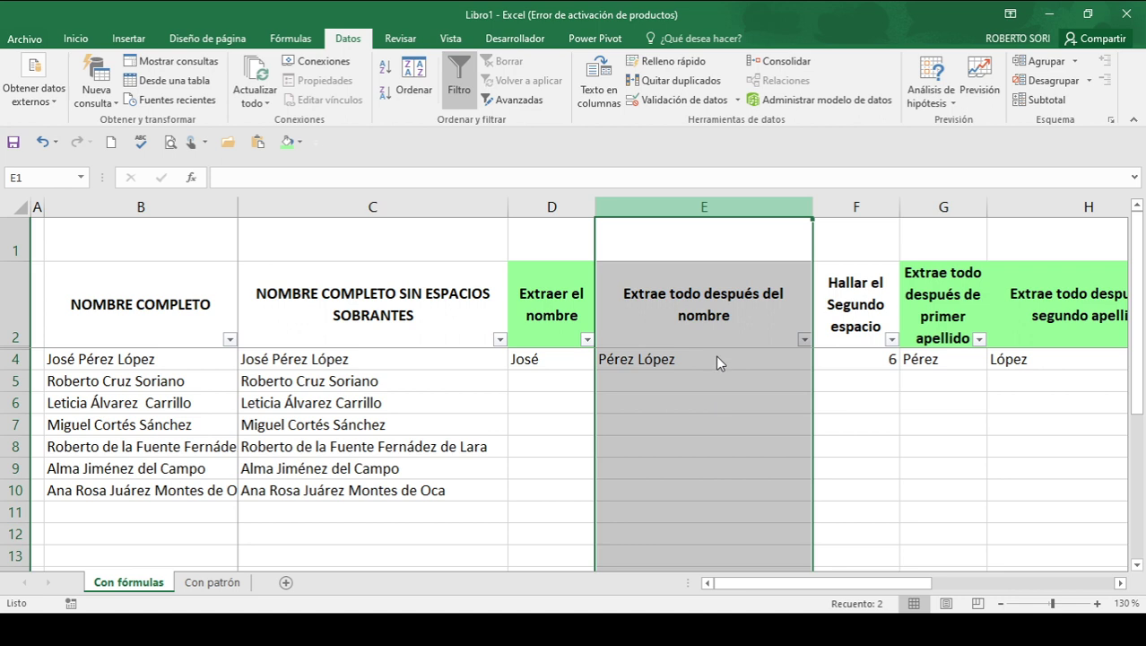
{"action": "key", "text": "ctrl+minus"}
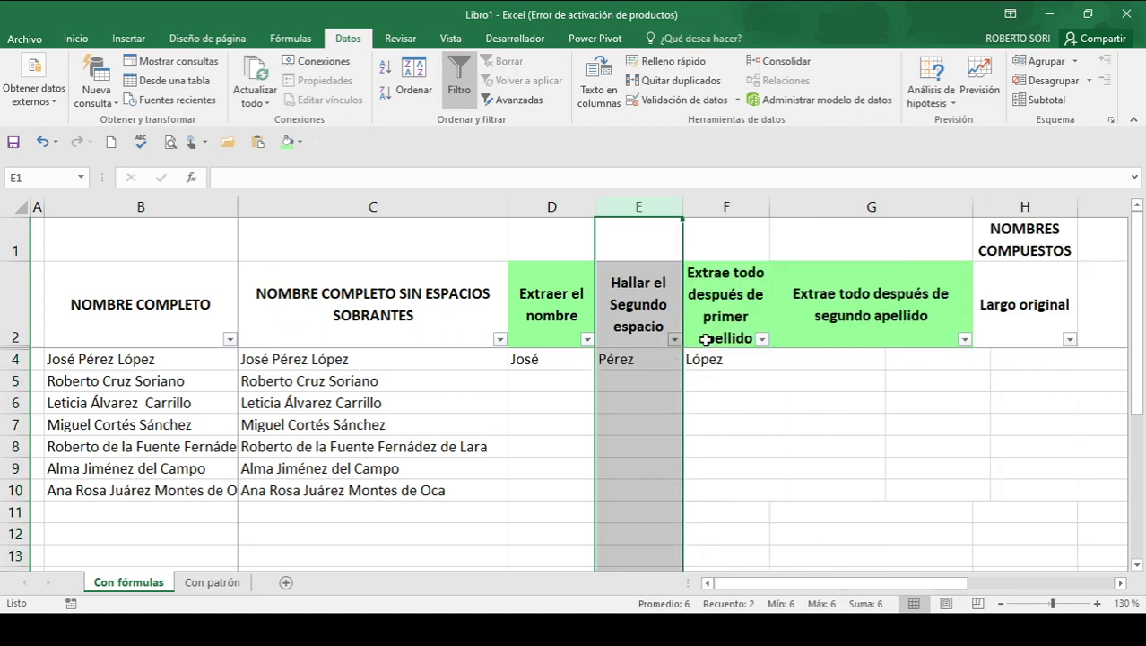
{"action": "key", "text": "ctrl+minus"}
Step: Check the formulas in D4, E4 and F4 under the three remaining green headers
{"action": "left_click", "coordinate": [565, 315]}
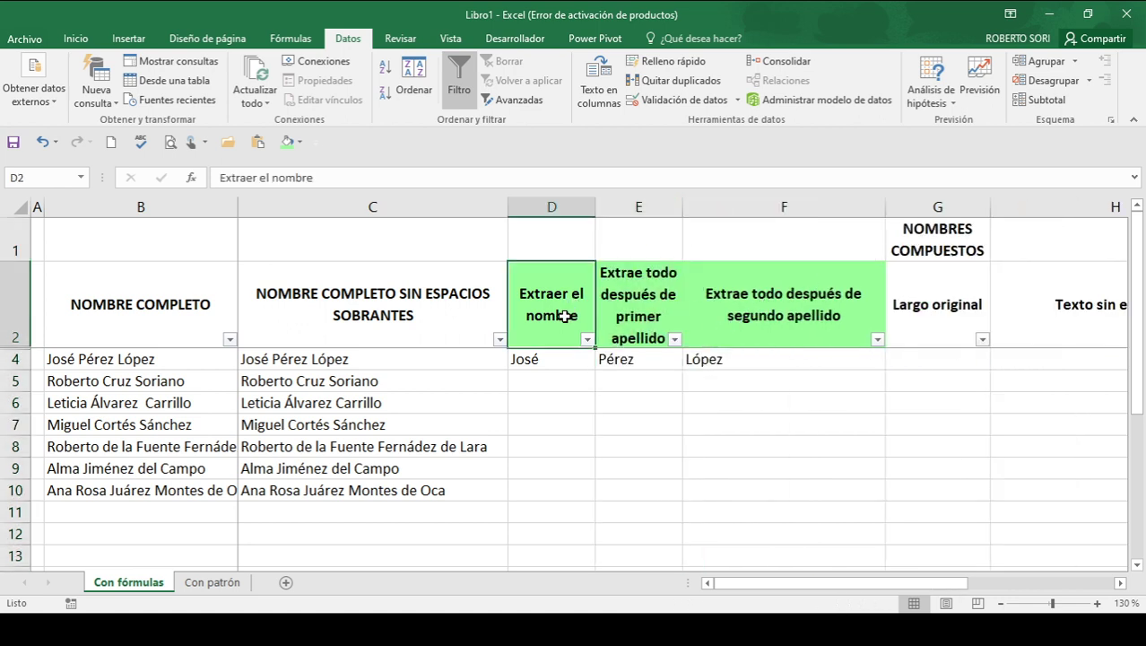
{"action": "key", "text": "Down"}
{"action": "key", "text": "Right"}
{"action": "key", "text": "Right"}
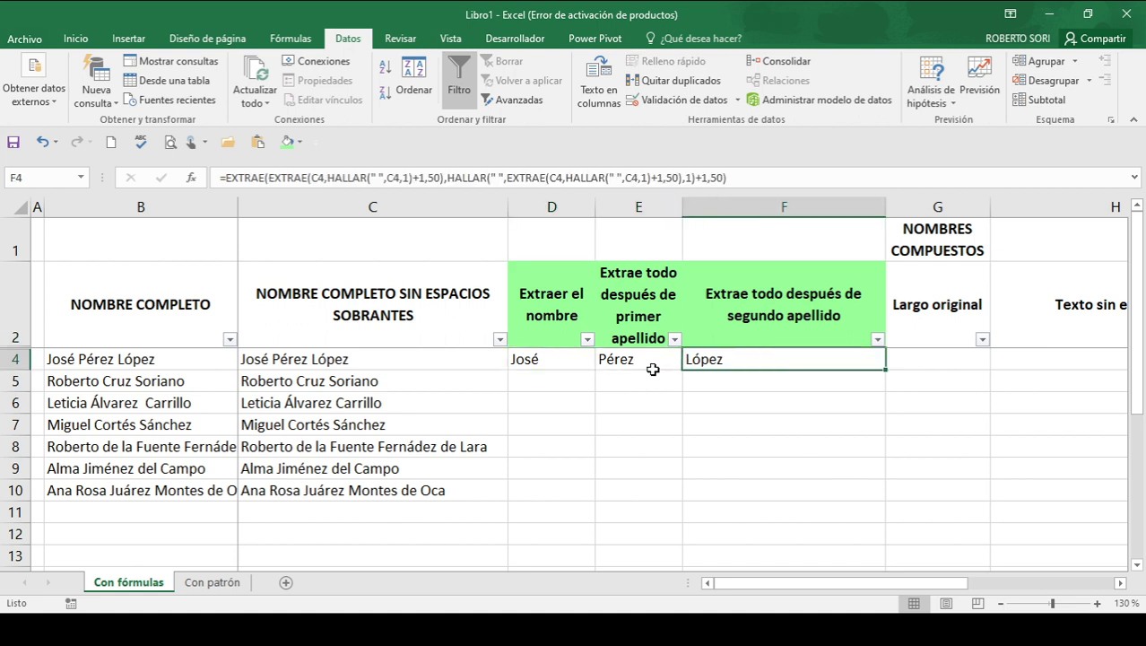
{"action": "key", "text": "Left"}
{"action": "key", "text": "Left"}
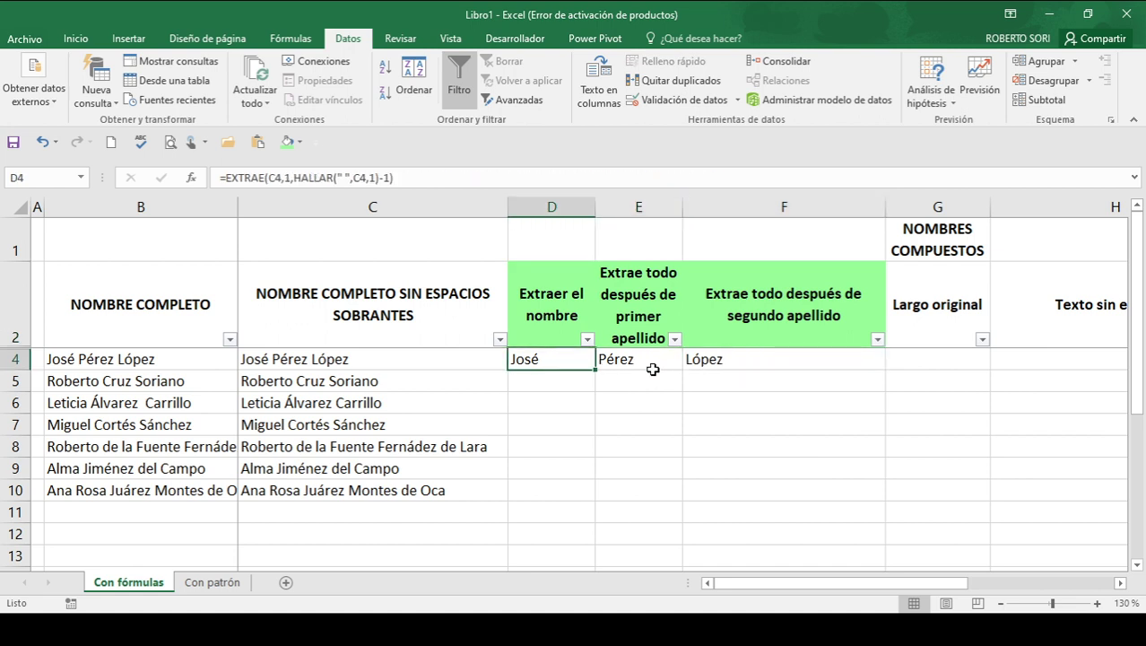
{"action": "key", "text": "Right"}
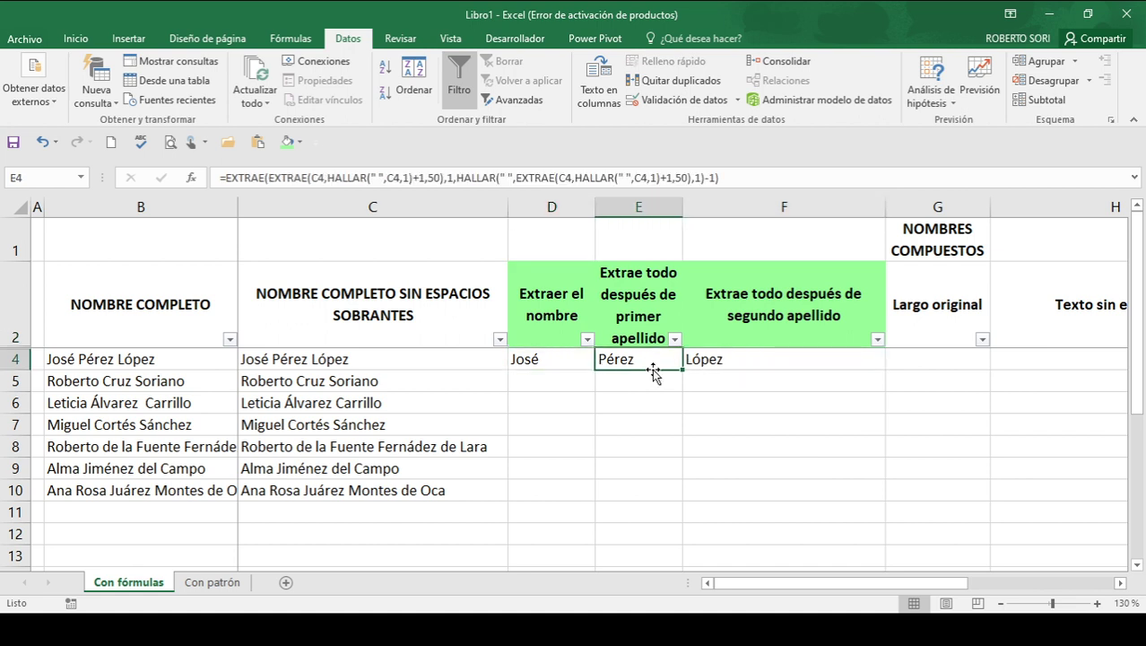
{"action": "key", "text": "Left"}
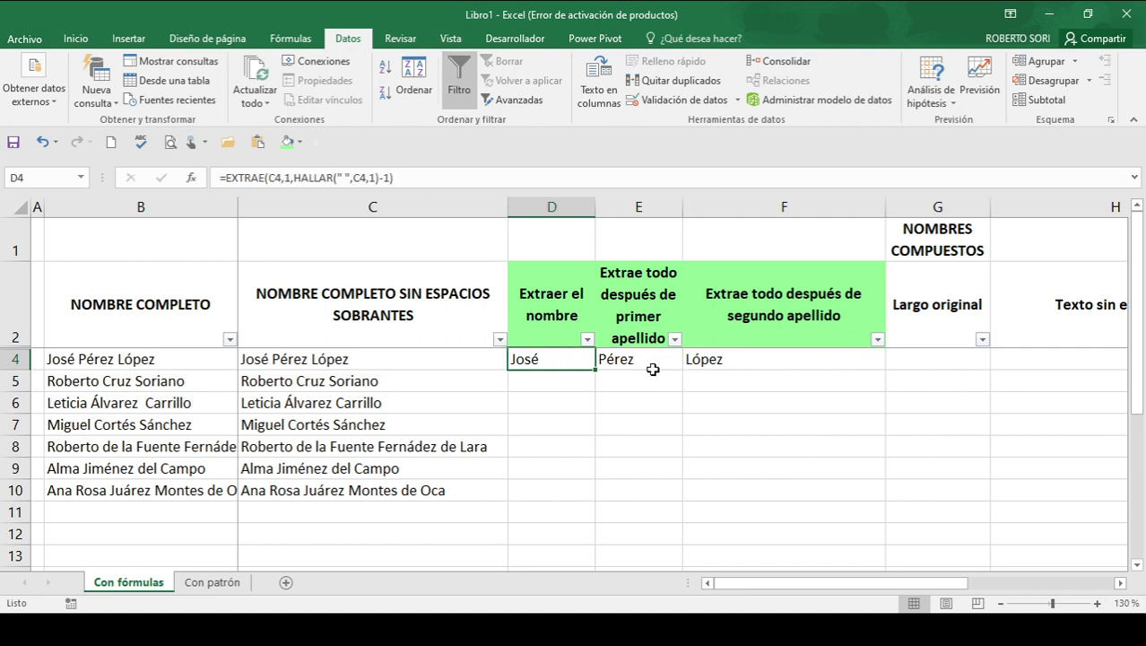
Step: Examine which cells the nested formulas in D4, E4 and F4 refer to
{"action": "key", "text": "F2"}
{"action": "key", "text": "Escape"}
{"action": "key", "text": "Right"}
{"action": "key", "text": "F2"}
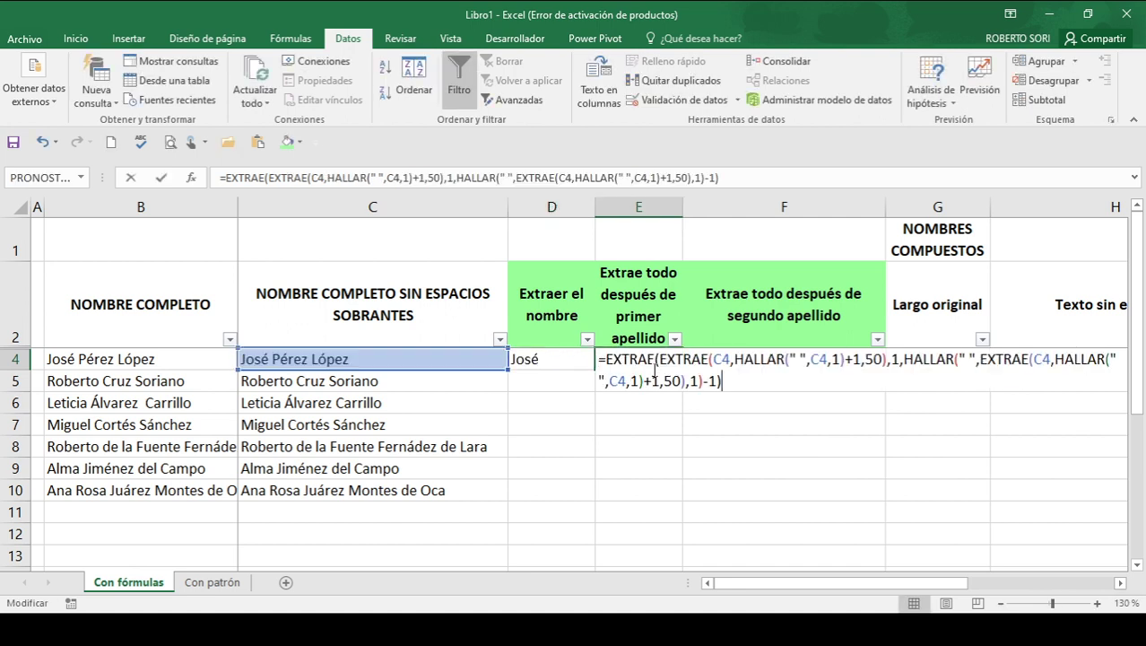
{"action": "key", "text": "Escape"}
{"action": "key", "text": "Right"}
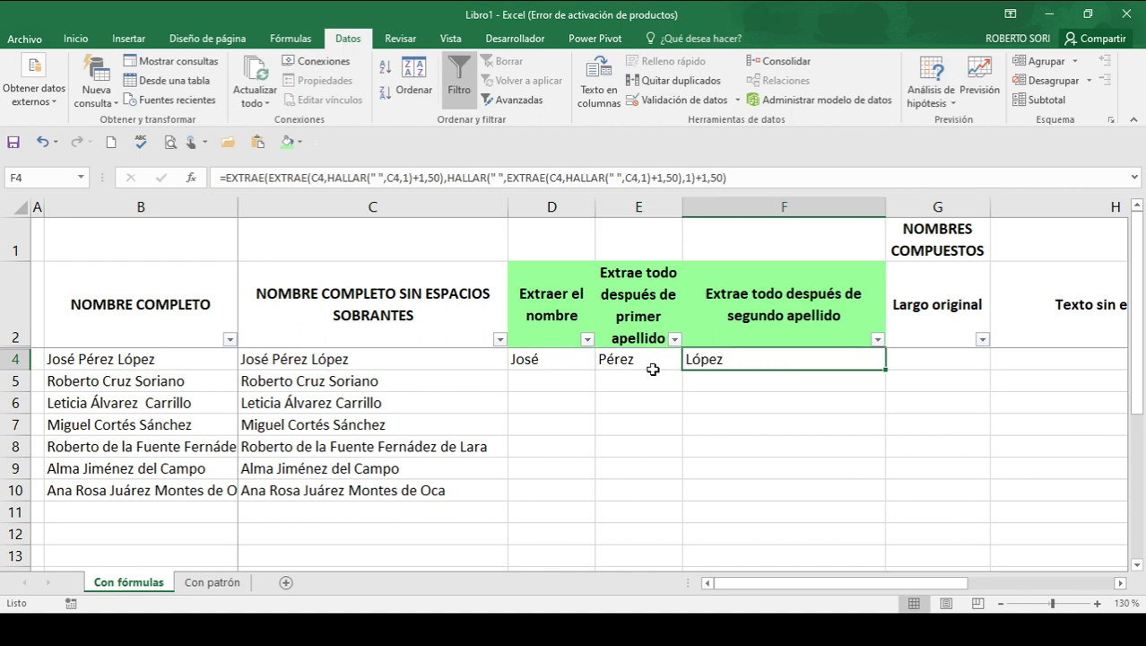
{"action": "key", "text": "F2"}
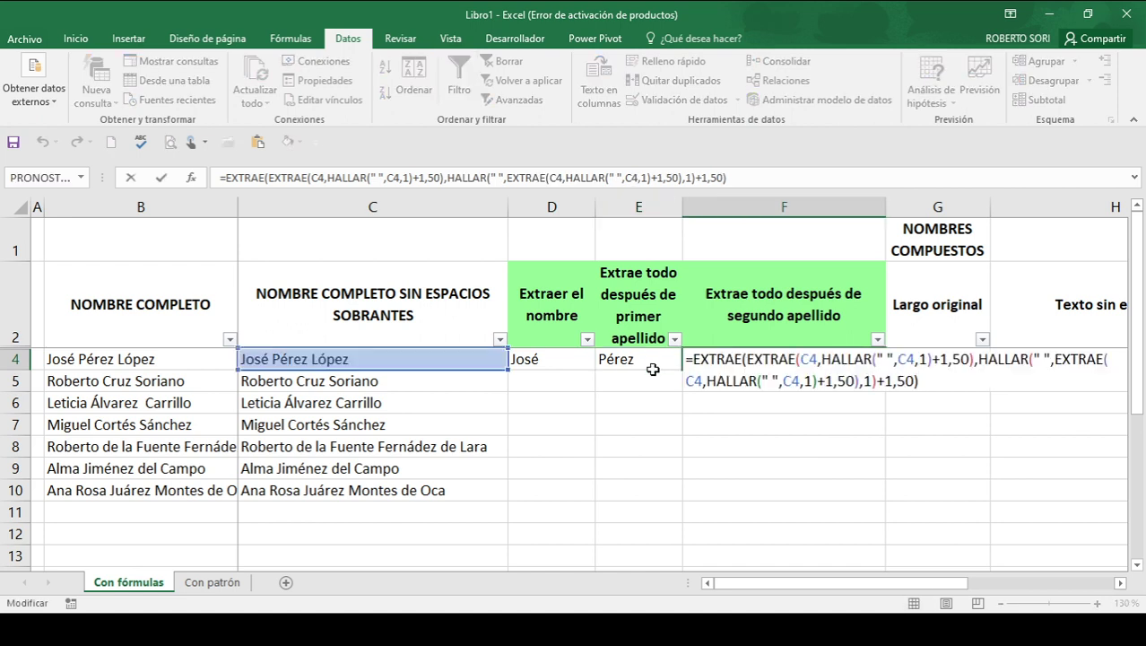
{"action": "key", "text": "Escape"}
{"action": "key", "text": "Left"}
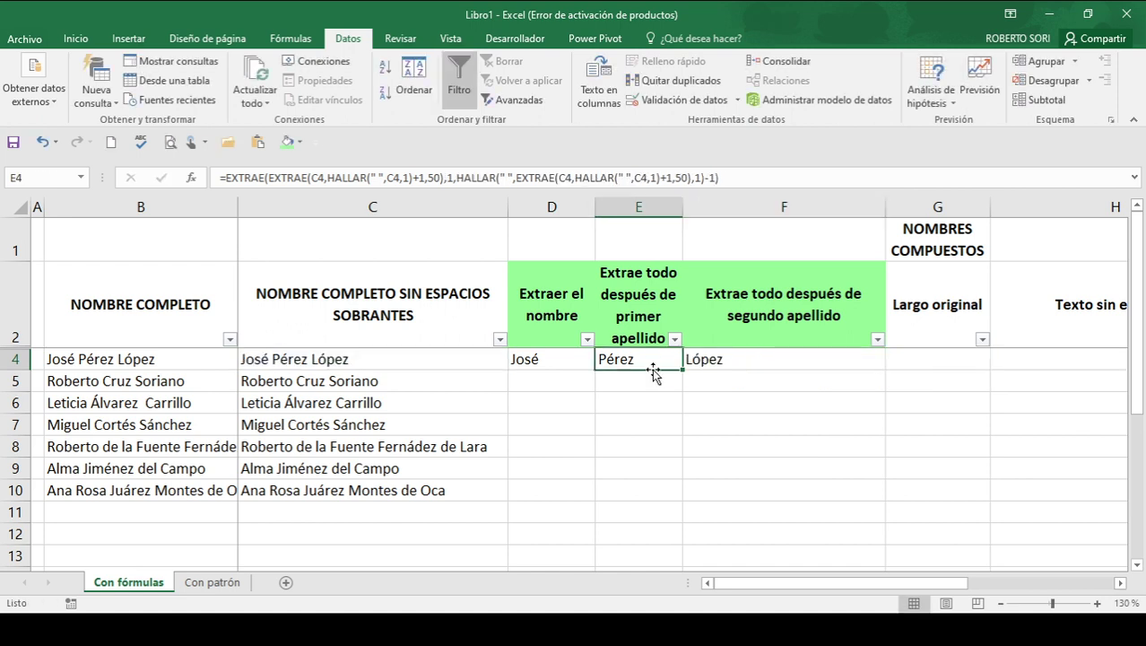
{"action": "key", "text": "Left"}
{"action": "key", "text": "Right"}
{"action": "key", "text": "Right"}
Step: Copy the formulas in D4:F4 down through row 10 for all the names in the list
{"action": "key", "text": "Left"}
{"action": "key", "text": "Left"}
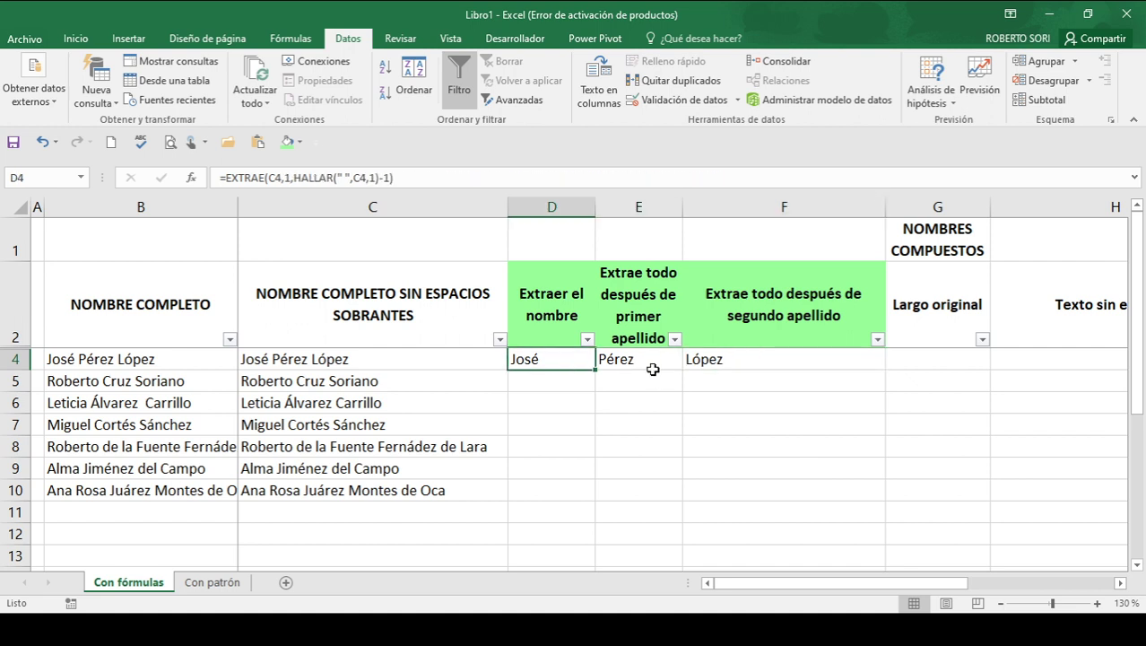
{"action": "key", "text": "shift+Right"}
{"action": "key", "text": "shift+Right"}
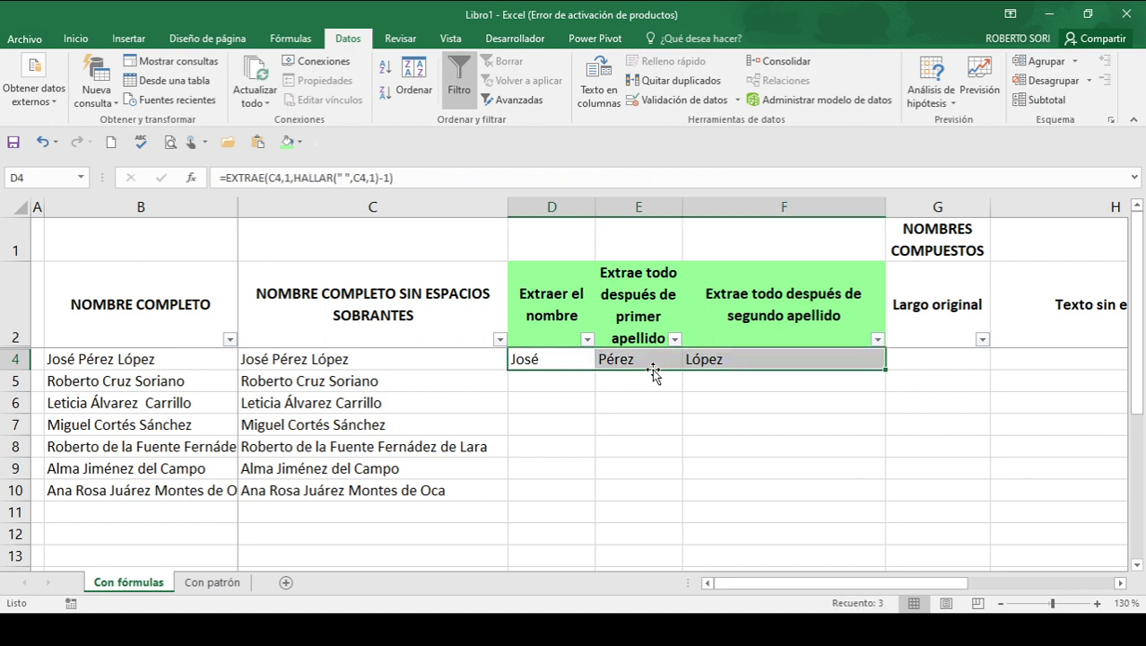
{"action": "key", "text": "ctrl+c"}
{"action": "key", "text": "shift+Down"}
{"action": "key", "text": "shift+Down"}
{"action": "key", "text": "shift+Down"}
{"action": "key", "text": "shift+Down"}
{"action": "key", "text": "shift+Down"}
{"action": "key", "text": "shift+Down"}
{"action": "key", "text": "Return"}
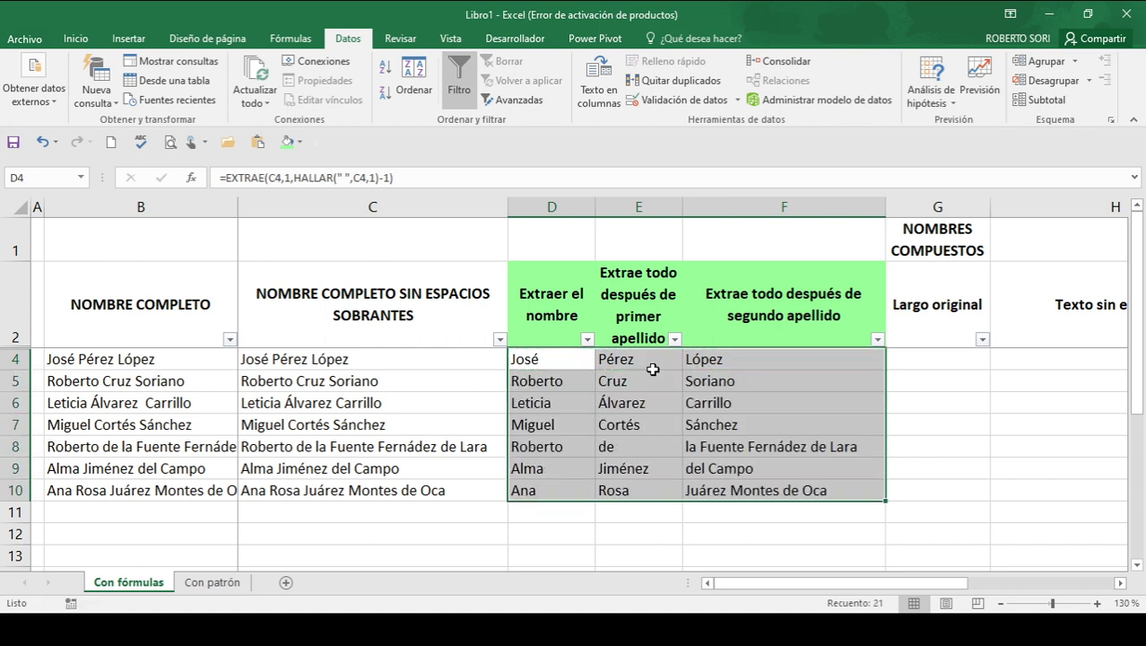
Step: Examine the split results in columns D to F, comparing the simple names in the upper rows with the compound names in rows 8 to 10
{"action": "key", "text": "Down"}
{"action": "key", "text": "Right"}
{"action": "key", "text": "Right"}
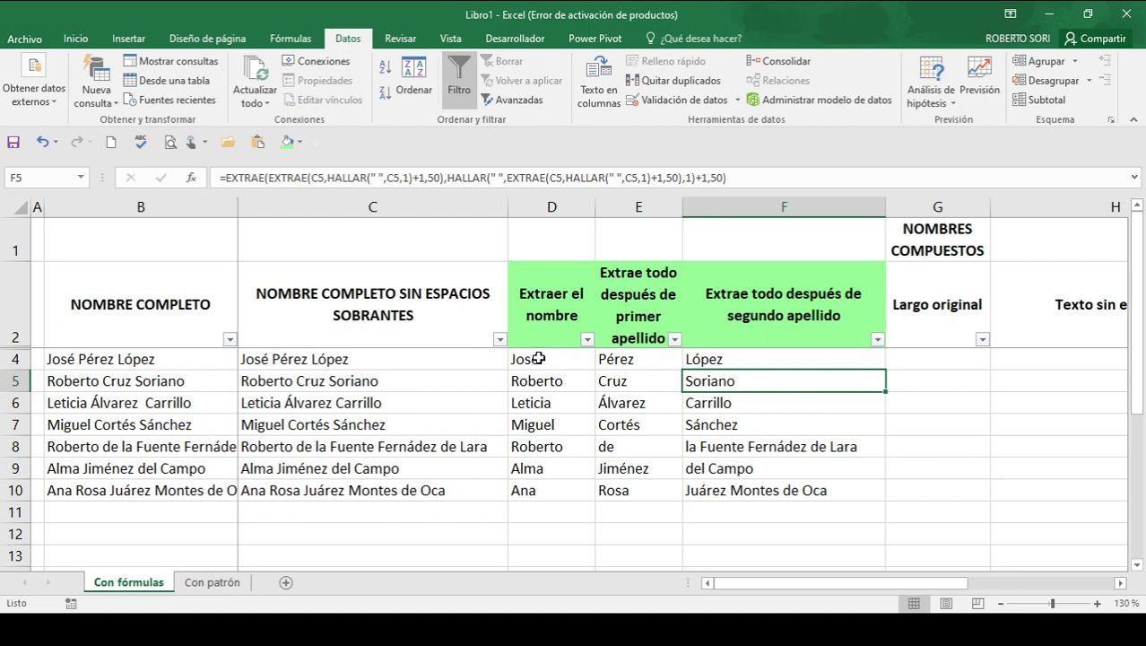
{"action": "left_click_drag", "start_coordinate": [538, 359], "coordinate": [717, 363]}
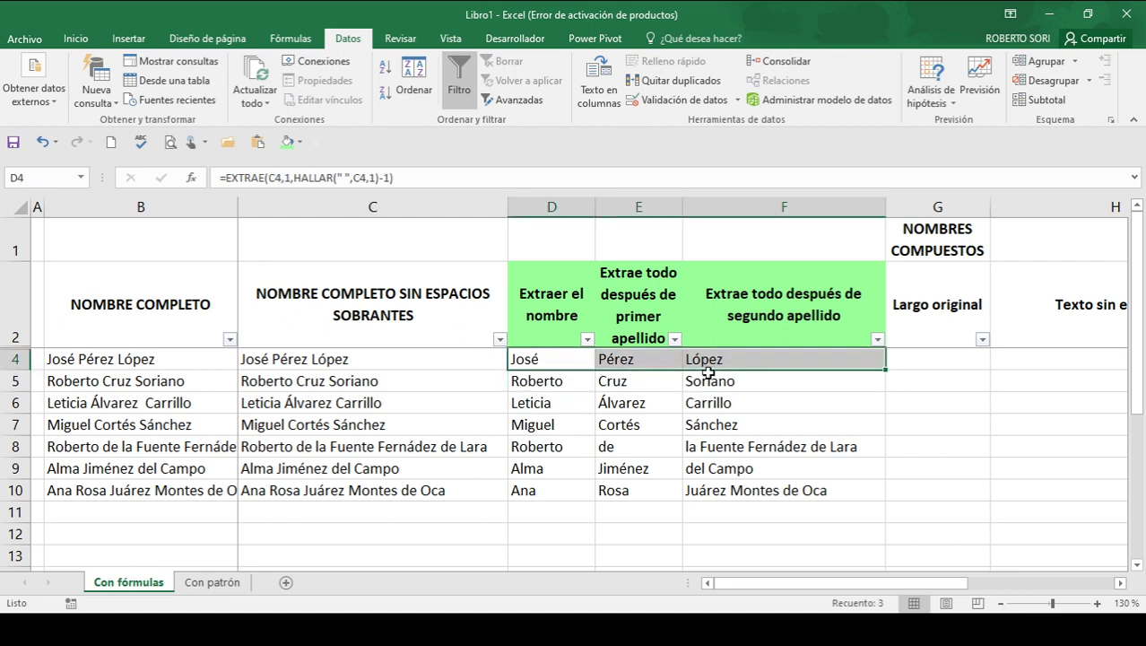
{"action": "left_click_drag", "start_coordinate": [560, 403], "coordinate": [704, 399]}
{"action": "left_click", "coordinate": [569, 446]}
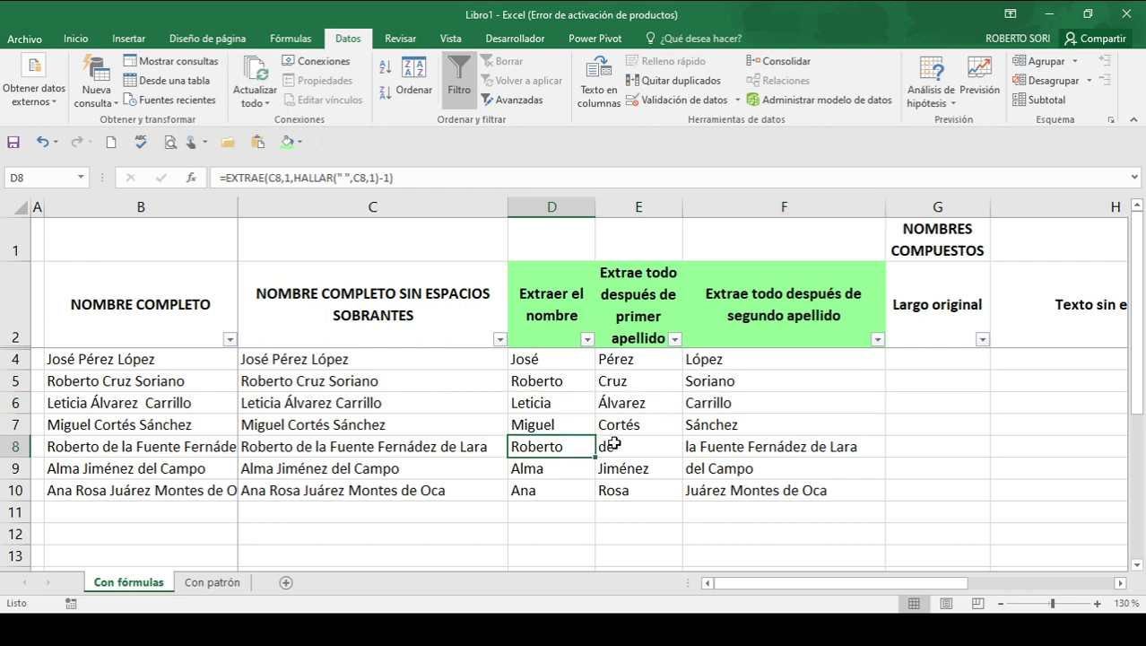
{"action": "left_click", "coordinate": [614, 442]}
{"action": "left_click", "coordinate": [696, 451]}
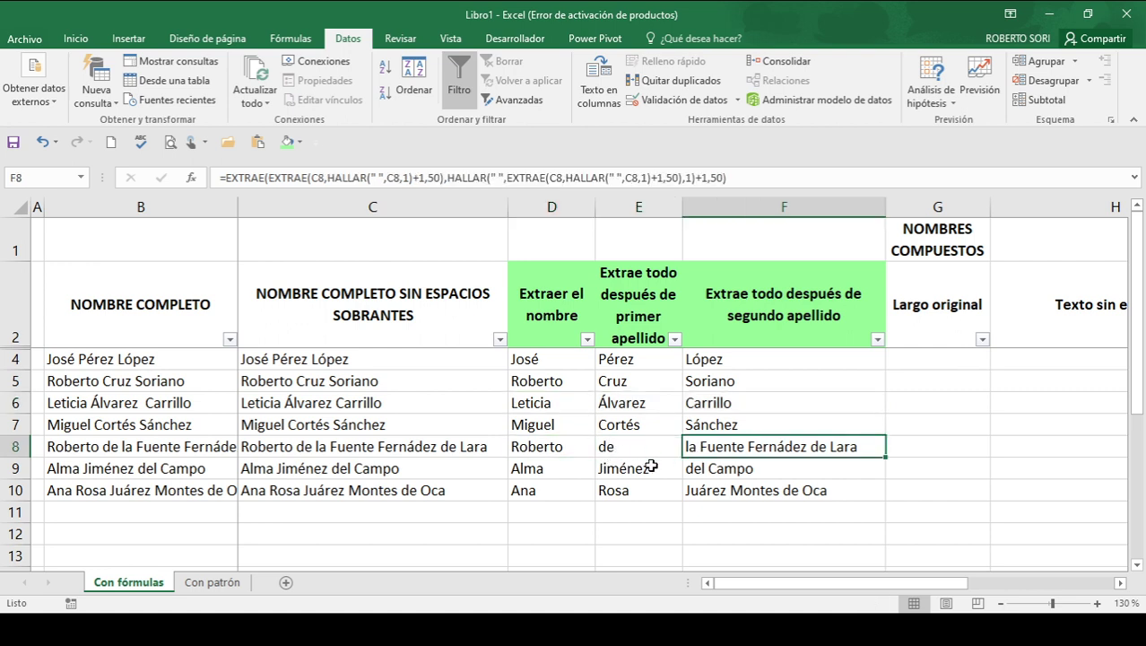
{"action": "left_click", "coordinate": [566, 472]}
{"action": "left_click", "coordinate": [628, 469]}
{"action": "left_click", "coordinate": [693, 473]}
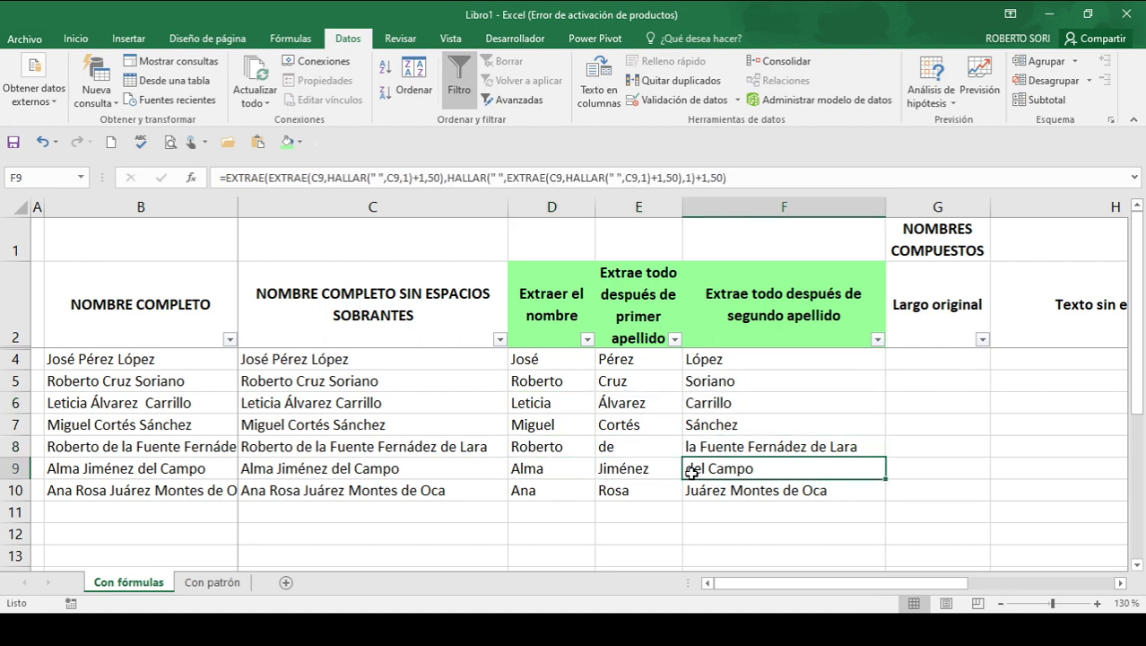
{"action": "left_click", "coordinate": [564, 484]}
{"action": "left_click", "coordinate": [630, 485]}
{"action": "left_click", "coordinate": [728, 491]}
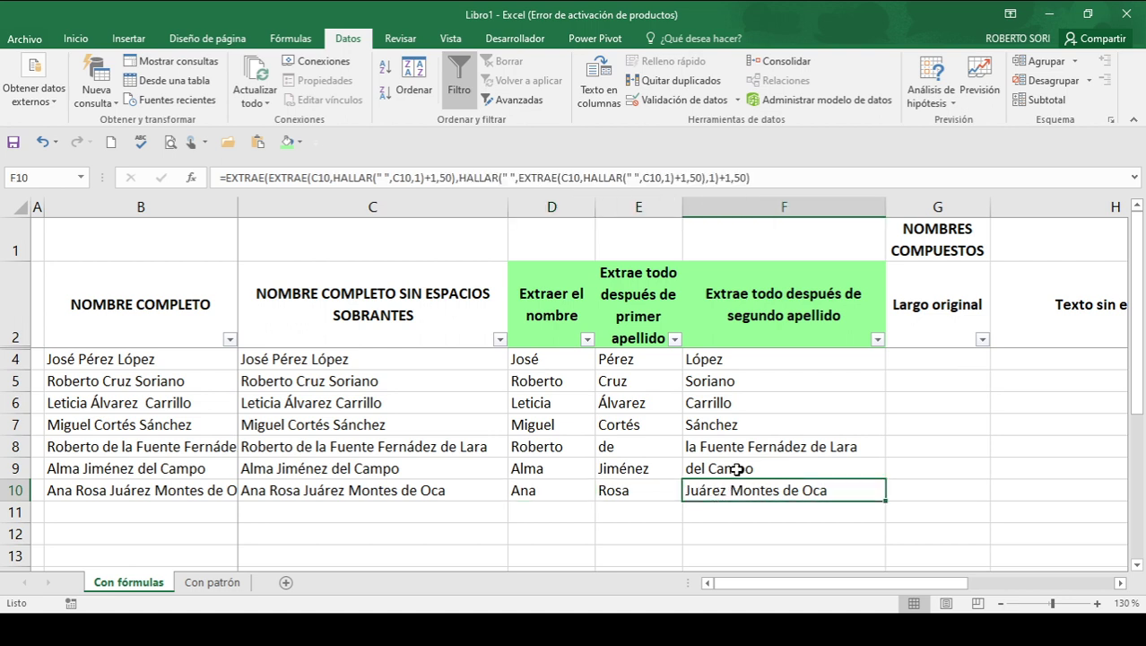
{"action": "left_click", "coordinate": [739, 466]}
{"action": "left_click", "coordinate": [755, 446]}
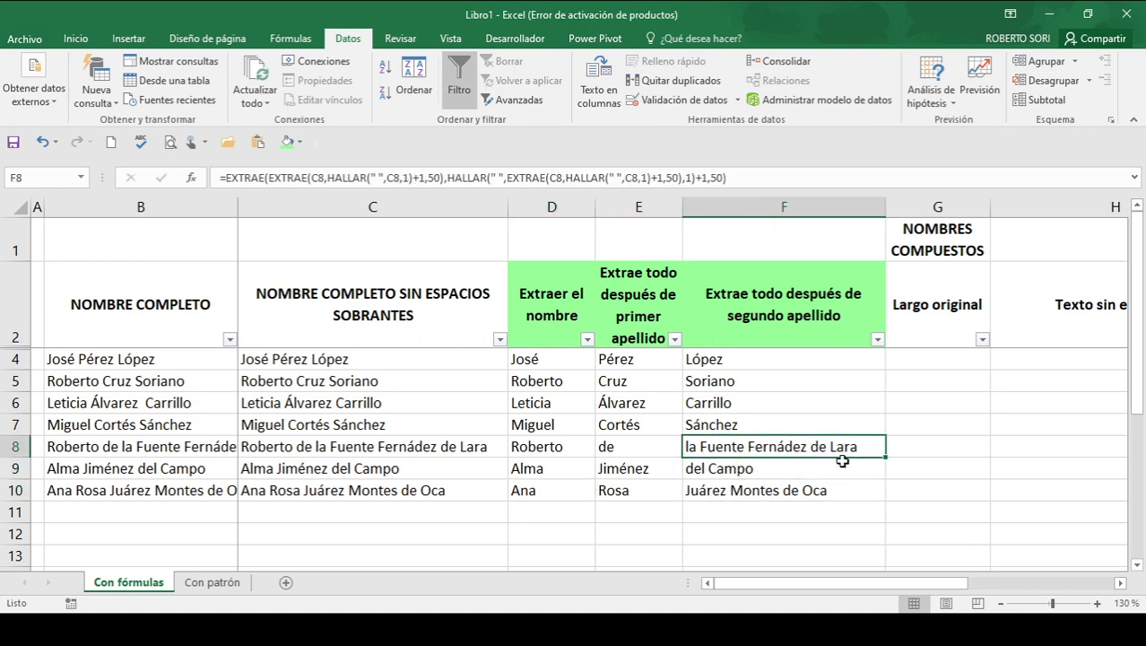
{"action": "key", "text": "ctrl+Up"}
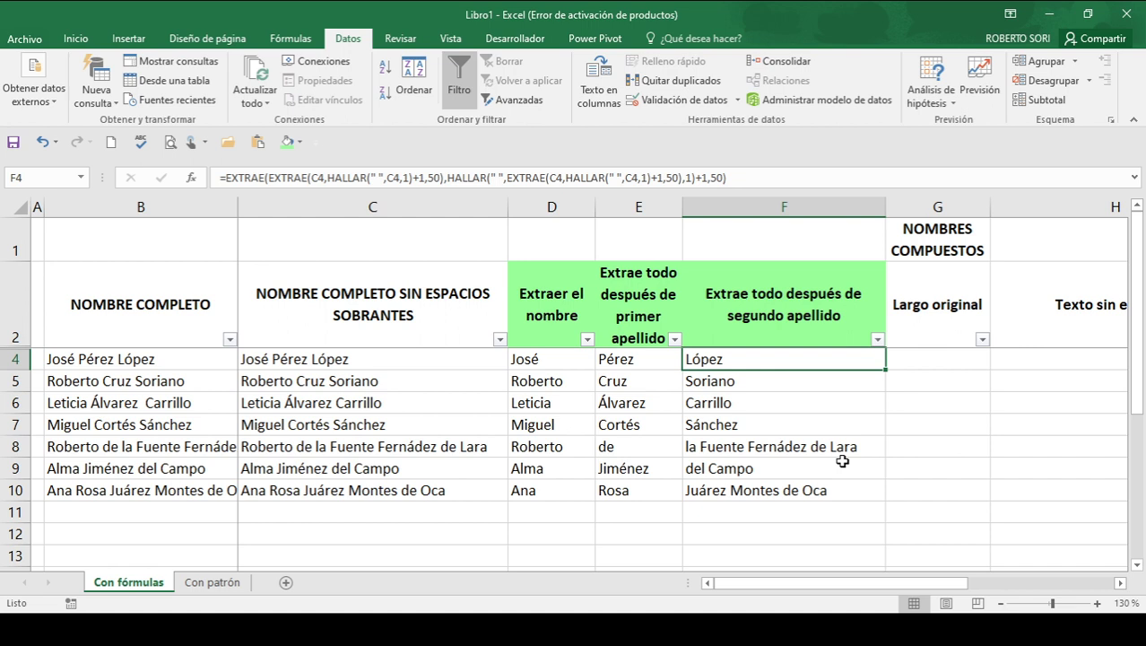
Step: Compare the second-surname results of the simple names in F4:F7 with those of the compound names in F8:F10
{"action": "key", "text": "Down"}
{"action": "key", "text": "Up"}
{"action": "key", "text": "shift+Down"}
{"action": "key", "text": "shift+Down"}
{"action": "key", "text": "shift+Down"}
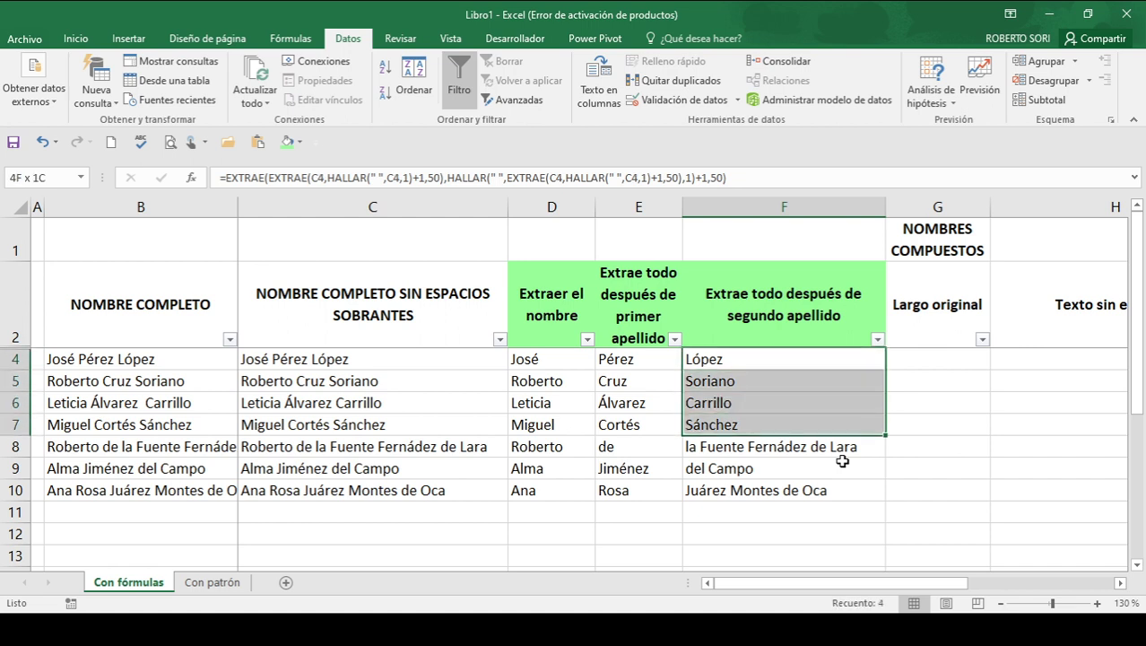
{"action": "key", "text": "Down"}
{"action": "key", "text": "Down"}
{"action": "key", "text": "Down"}
{"action": "key", "text": "Down"}
{"action": "key", "text": "shift+Down"}
{"action": "key", "text": "shift+Down"}
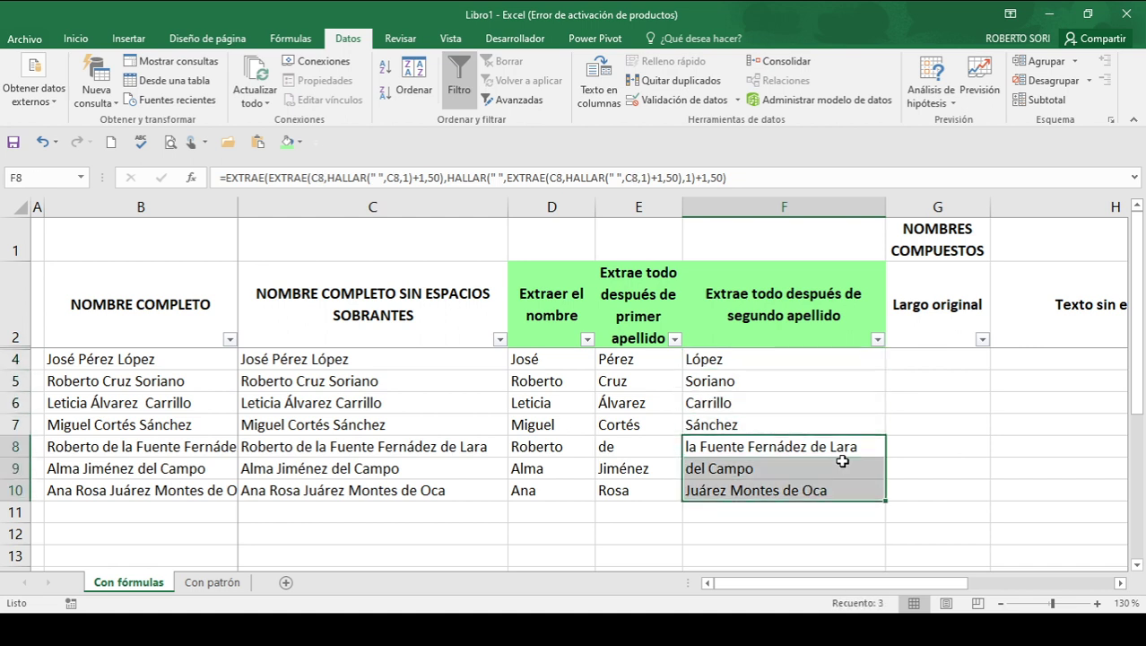
Step: Review the results in column F again, focusing on the compound names in F8:F10
{"action": "key", "text": "ctrl+Up"}
{"action": "key", "text": "Down"}
{"action": "key", "text": "Right"}
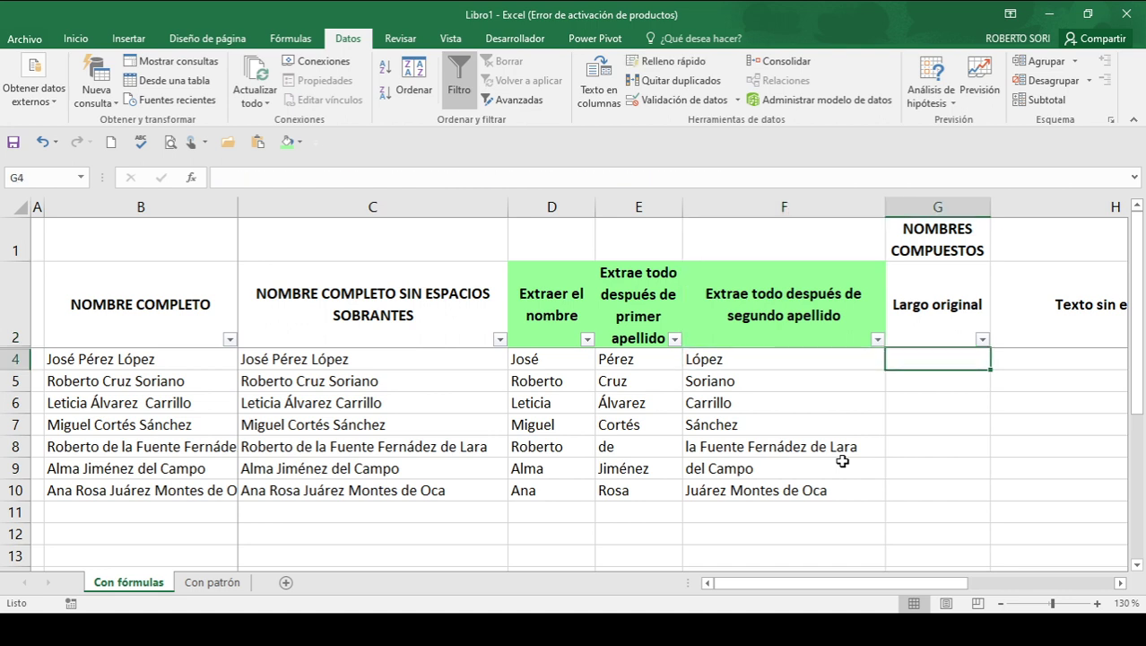
{"action": "key", "text": "Left"}
{"action": "key", "text": "ctrl+Down"}
{"action": "key", "text": "ctrl+Up"}
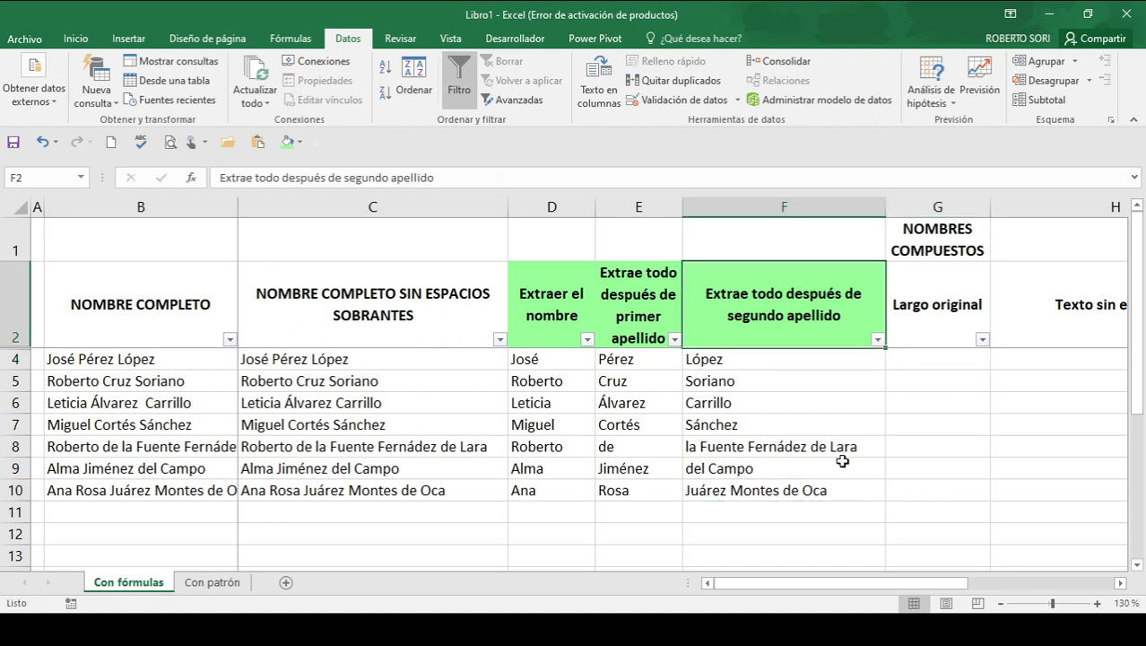
{"action": "key", "text": "Down"}
{"action": "key", "text": "Down"}
{"action": "key", "text": "ctrl+Down"}
{"action": "key", "text": "Up"}
{"action": "key", "text": "Up"}
{"action": "key", "text": "shift+Down"}
{"action": "key", "text": "shift+Down"}
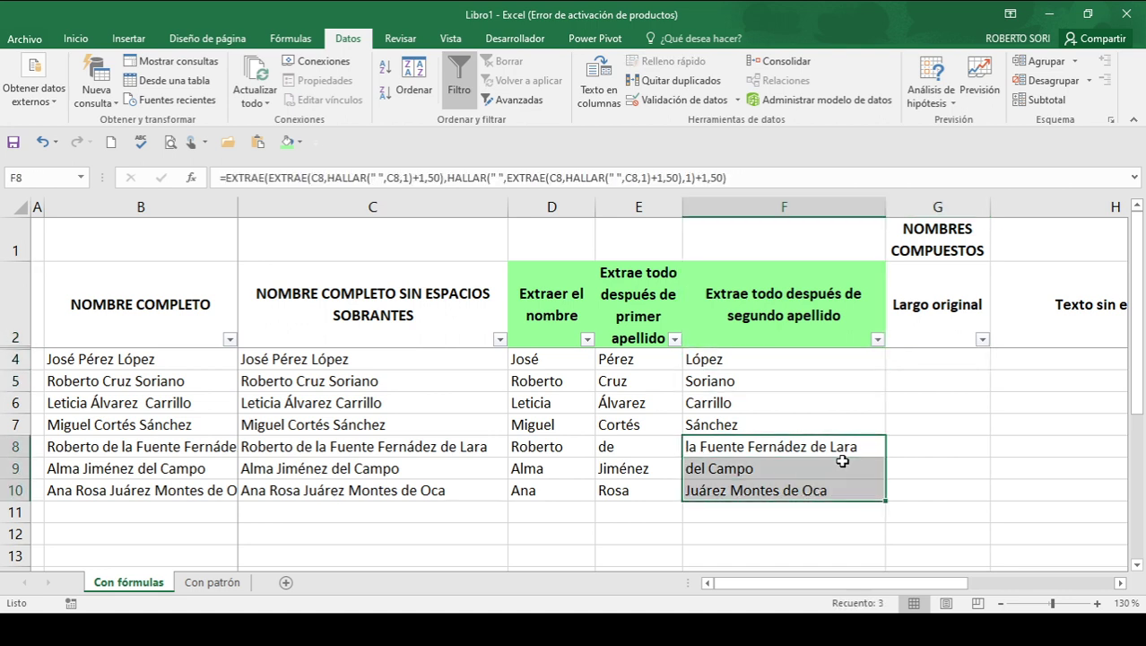
Step: Enter =LARGO(C4) in G4 to calculate the original length of the name without surplus spaces
{"action": "key", "text": "Right"}
{"action": "key", "text": "Right"}
{"action": "key", "text": "Up"}
{"action": "key", "text": "Up"}
{"action": "key", "text": "Left"}
{"action": "key", "text": "Left"}
{"action": "key", "text": "Up"}
{"action": "key", "text": "Up"}
{"action": "key", "text": "Left"}
{"action": "key", "text": "Left"}
{"action": "key", "text": "Left"}
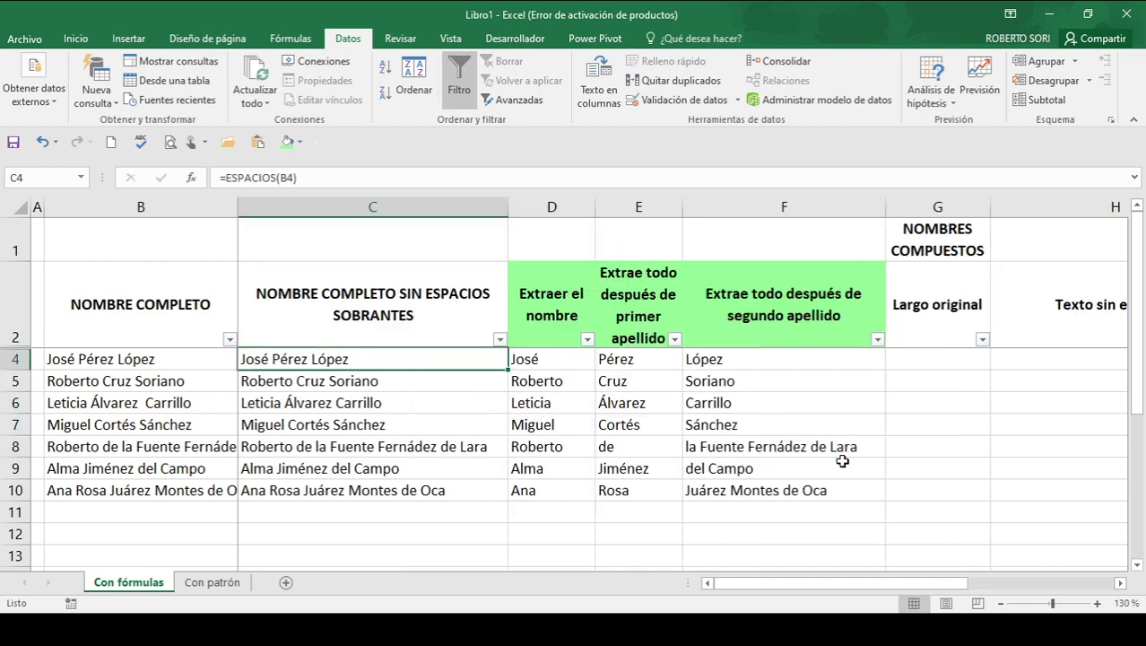
{"action": "key", "text": "Right"}
{"action": "key", "text": "Right"}
{"action": "key", "text": "Right"}
{"action": "key", "text": "Right"}
{"action": "type", "text": "="}
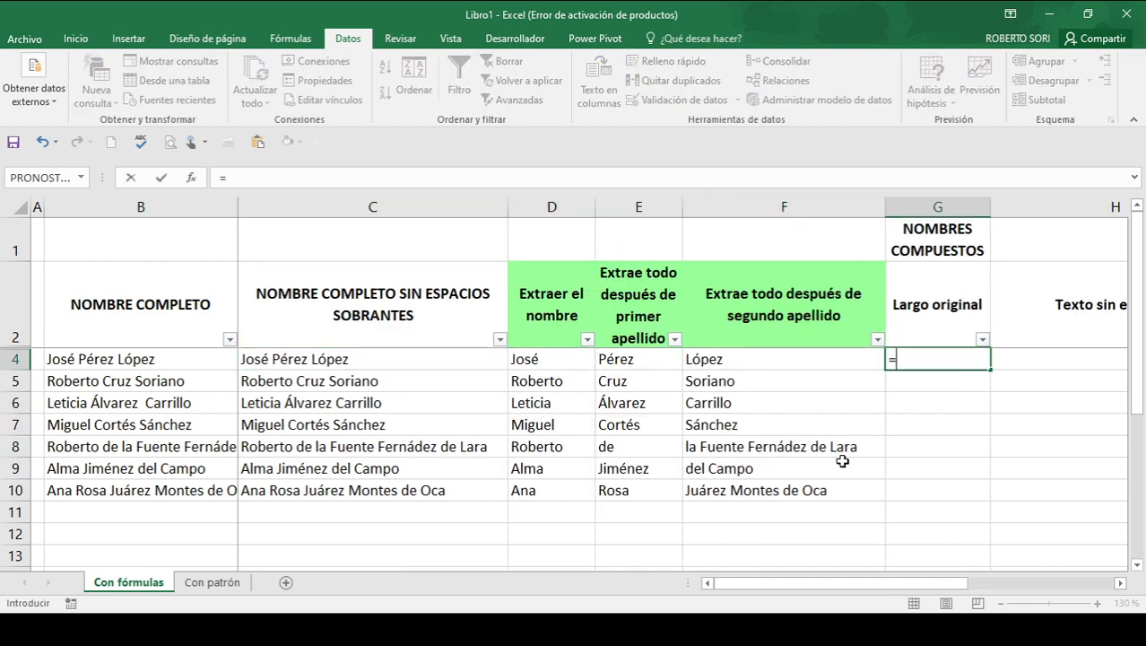
{"action": "type", "text": "largo("}
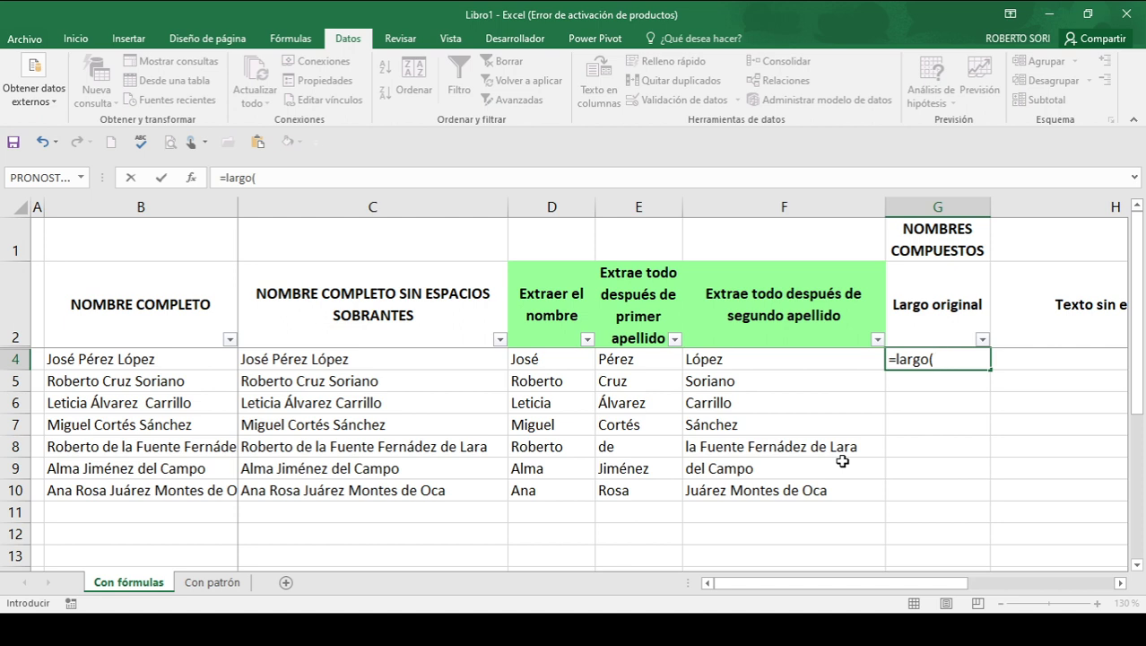
{"action": "key", "text": "Left"}
{"action": "key", "text": "Left"}
{"action": "key", "text": "Left"}
{"action": "key", "text": "Left"}
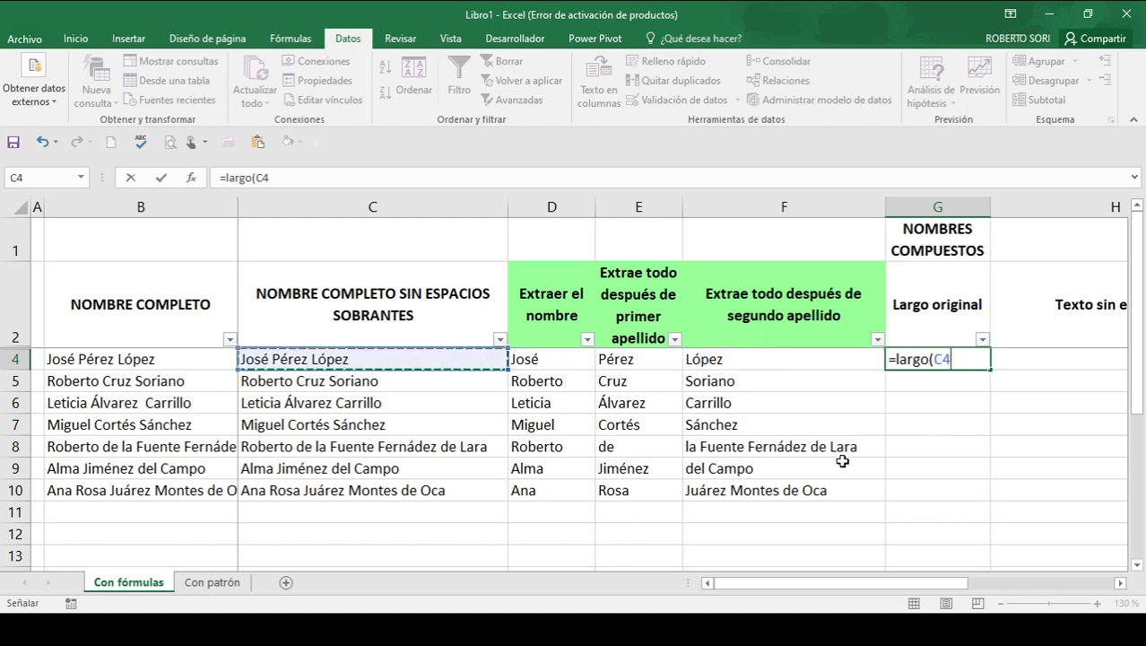
{"action": "key", "text": "Return"}
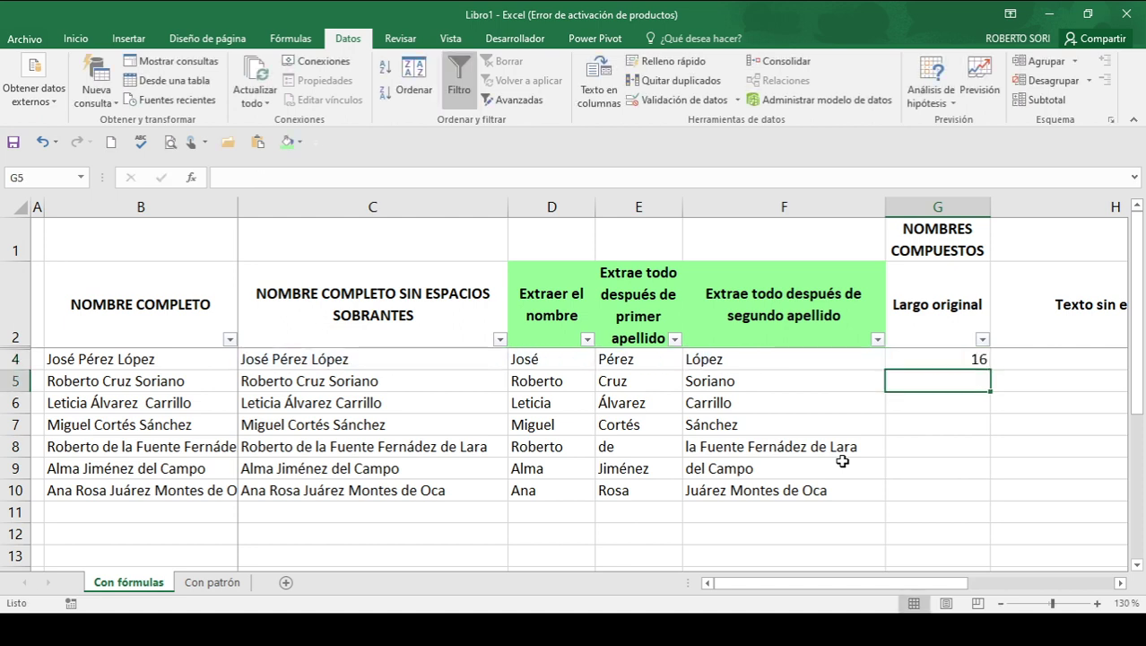
{"action": "key", "text": "Up"}
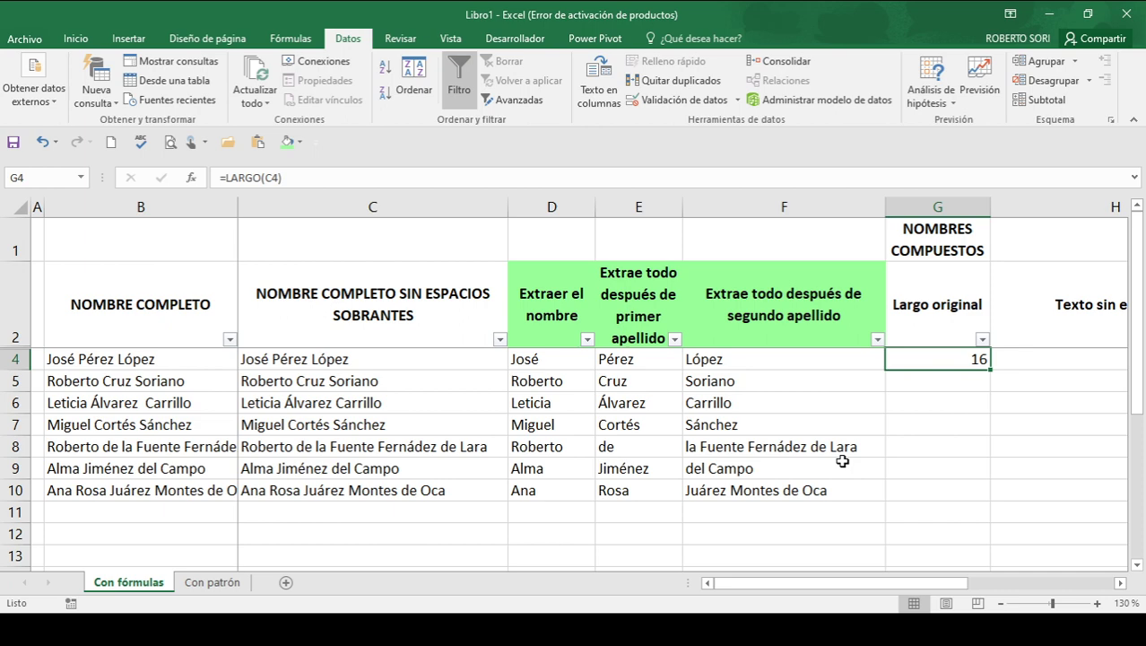
Step: Enter the formula =SUSTITUIR(" ",C4,"") in H4 under Texto sin espacios
{"action": "key", "text": "Right"}
{"action": "key", "text": "Left"}
{"action": "key", "text": "Left"}
{"action": "key", "text": "Left"}
{"action": "key", "text": "Left"}
{"action": "key", "text": "Left"}
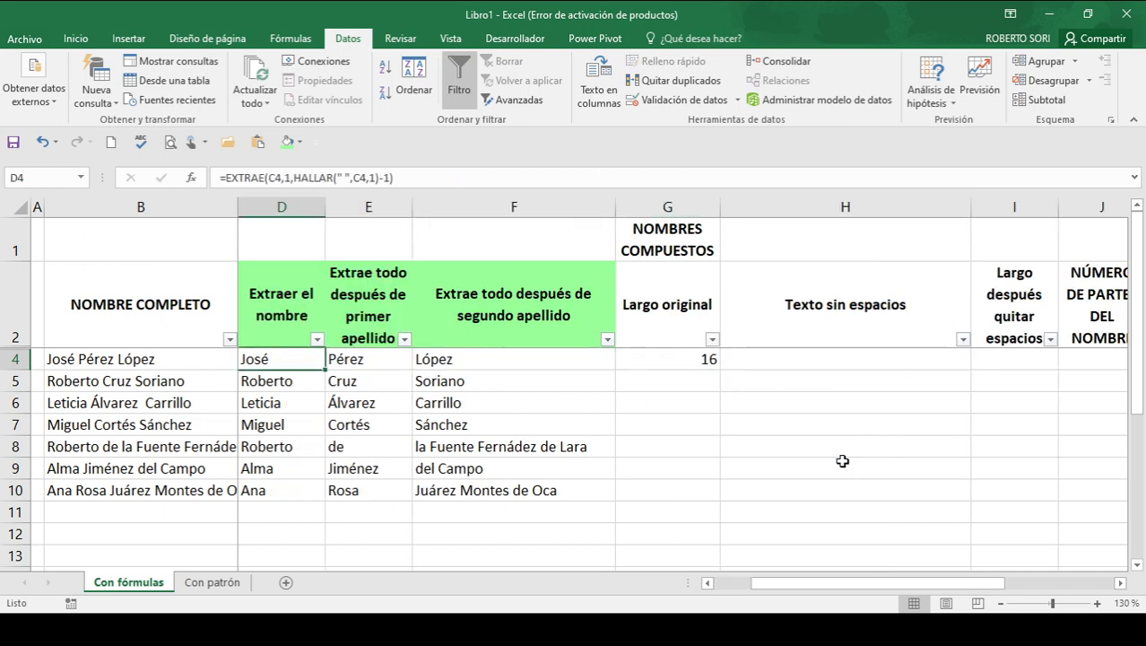
{"action": "key", "text": "Right"}
{"action": "key", "text": "Right"}
{"action": "key", "text": "Right"}
{"action": "key", "text": "Right"}
{"action": "key", "text": "Right"}
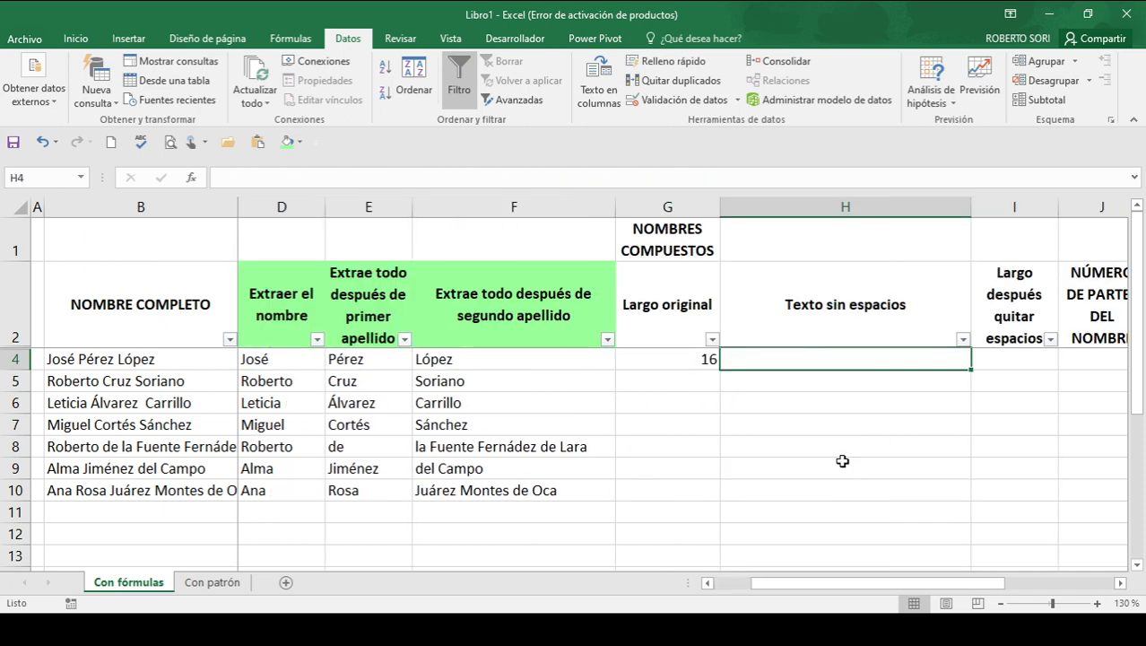
{"action": "type", "text": "=sustit"}
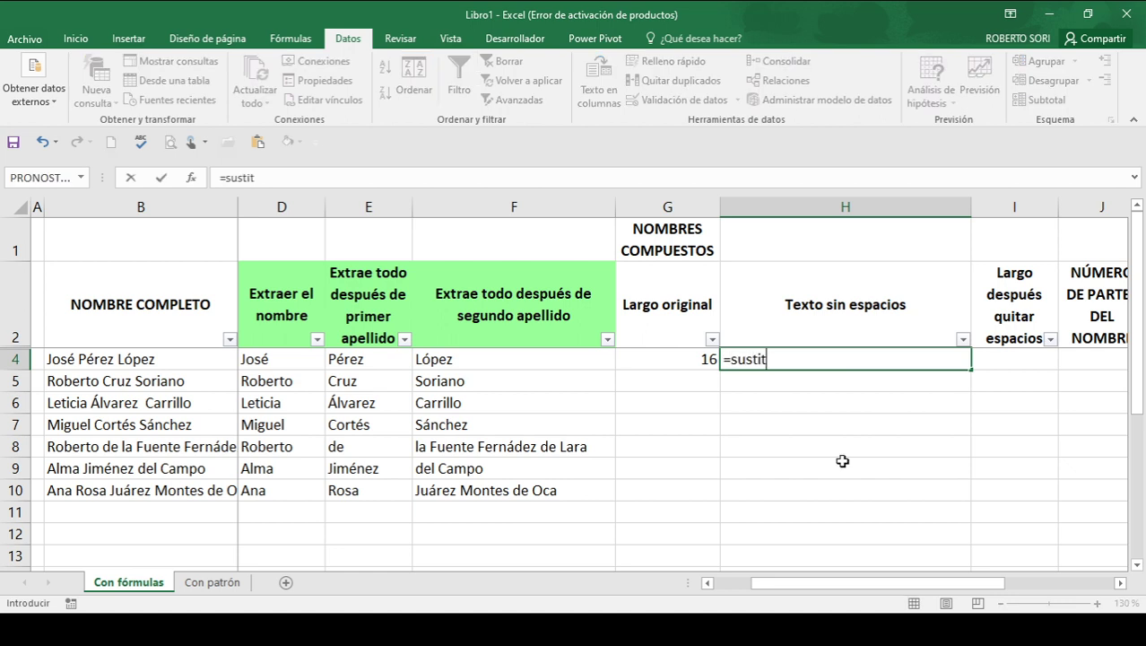
{"action": "type", "text": "uir(\" \","}
{"action": "key", "text": "Left"}
{"action": "key", "text": "Left"}
{"action": "key", "text": "Left"}
{"action": "key", "text": "Left"}
{"action": "key", "text": "Left"}
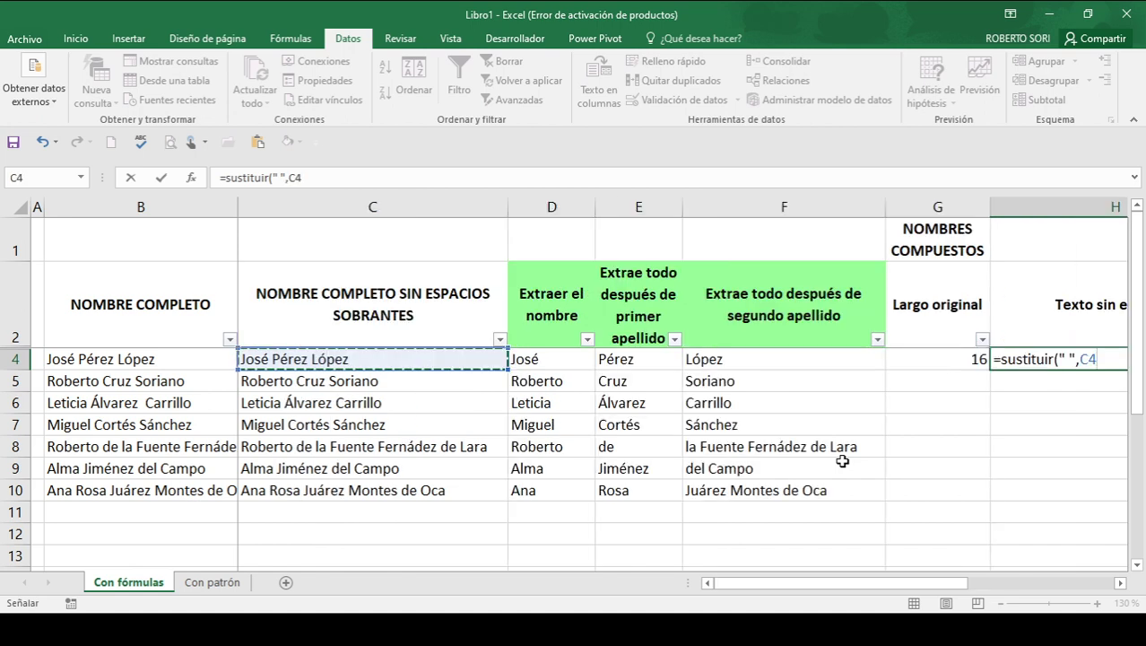
{"action": "type", "text": ","}
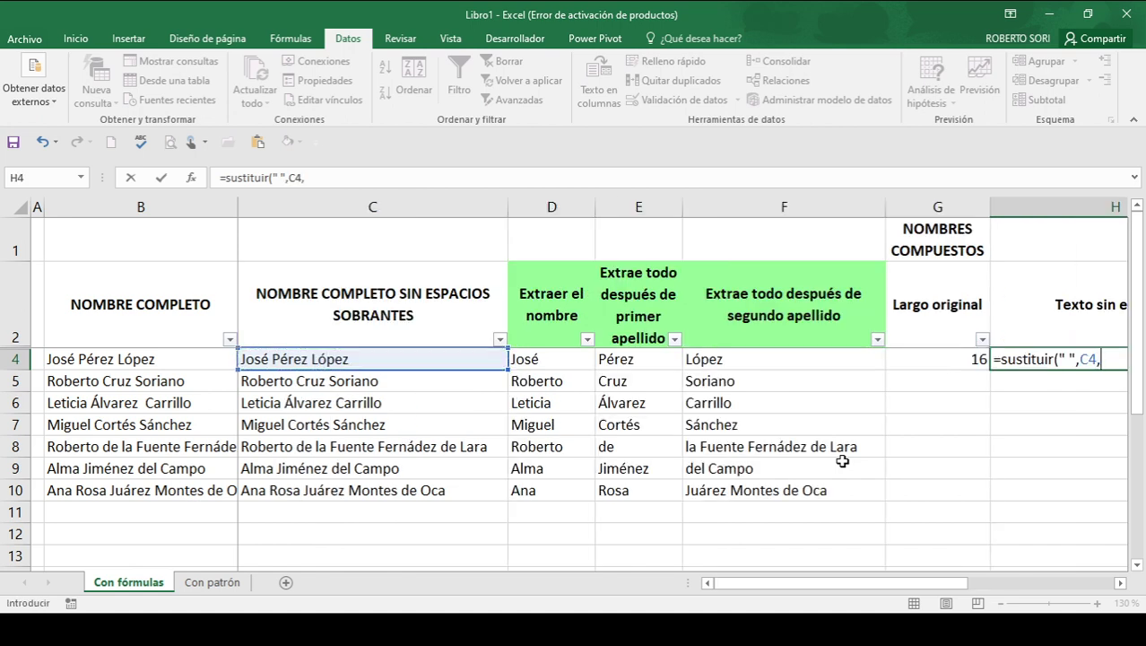
{"action": "type", "text": "\"\")"}
{"action": "key", "text": "ctrl+Return"}
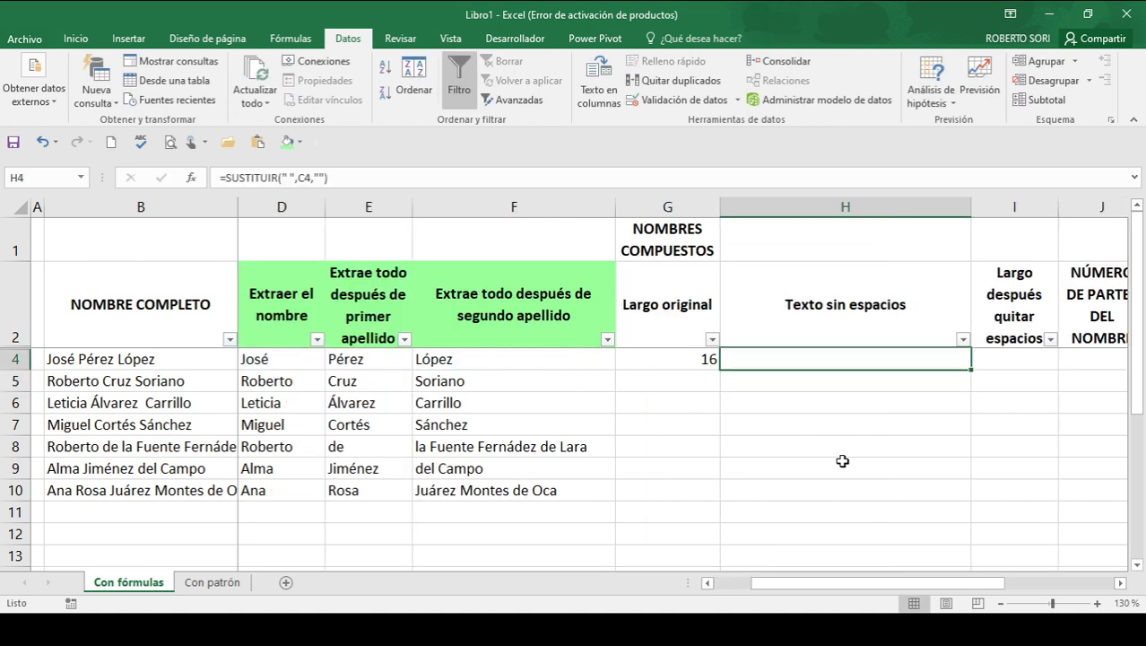
Step: Replace the first argument of the H4 formula with C4 and insert " " as the second, giving =SUSTITUIR(C4," ",C4,"")
{"action": "key", "text": "F2"}
{"action": "key", "text": "Left"}
{"action": "key", "text": "Left"}
{"action": "key", "text": "Left"}
{"action": "key", "text": "Left"}
{"action": "key", "text": "Left"}
{"action": "key", "text": "Left"}
{"action": "key", "text": "Left"}
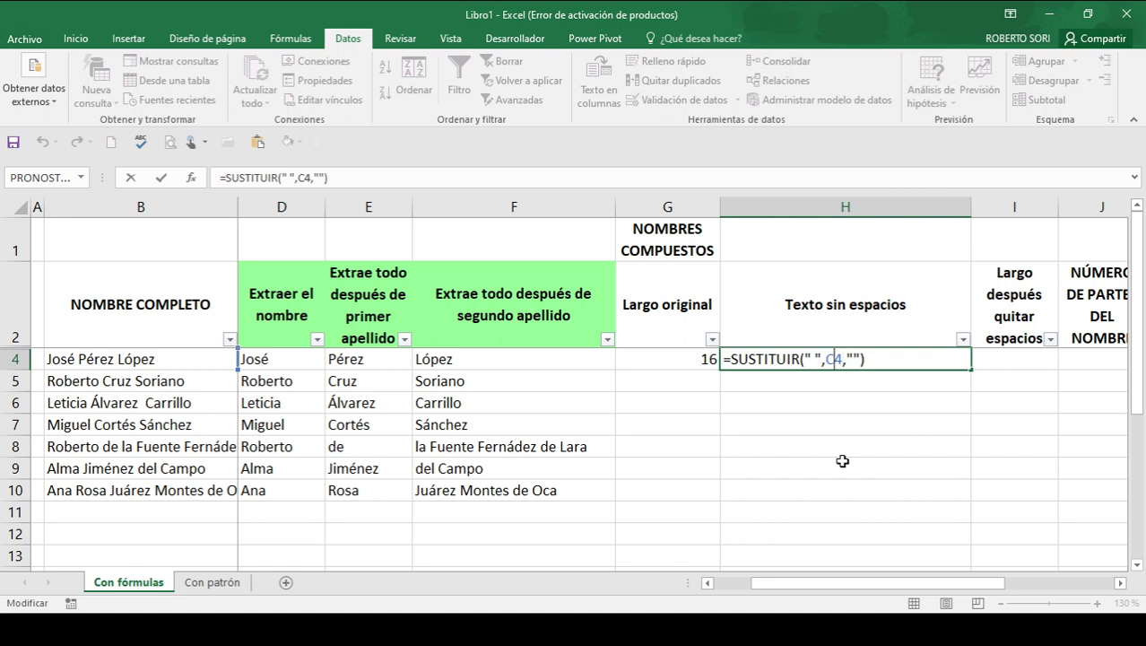
{"action": "key", "text": "BackSpace"}
{"action": "key", "text": "BackSpace"}
{"action": "key", "text": "BackSpace"}
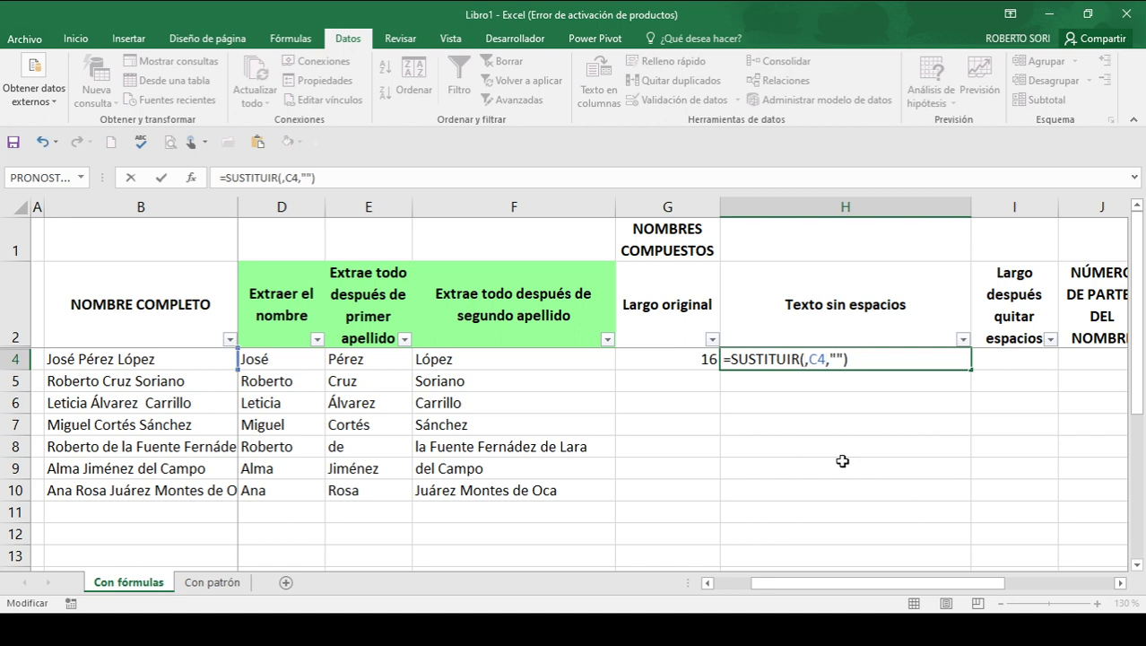
{"action": "key", "text": "F2"}
{"action": "key", "text": "Left"}
{"action": "key", "text": "Left"}
{"action": "key", "text": "Left"}
{"action": "key", "text": "Left"}
{"action": "key", "text": "Left"}
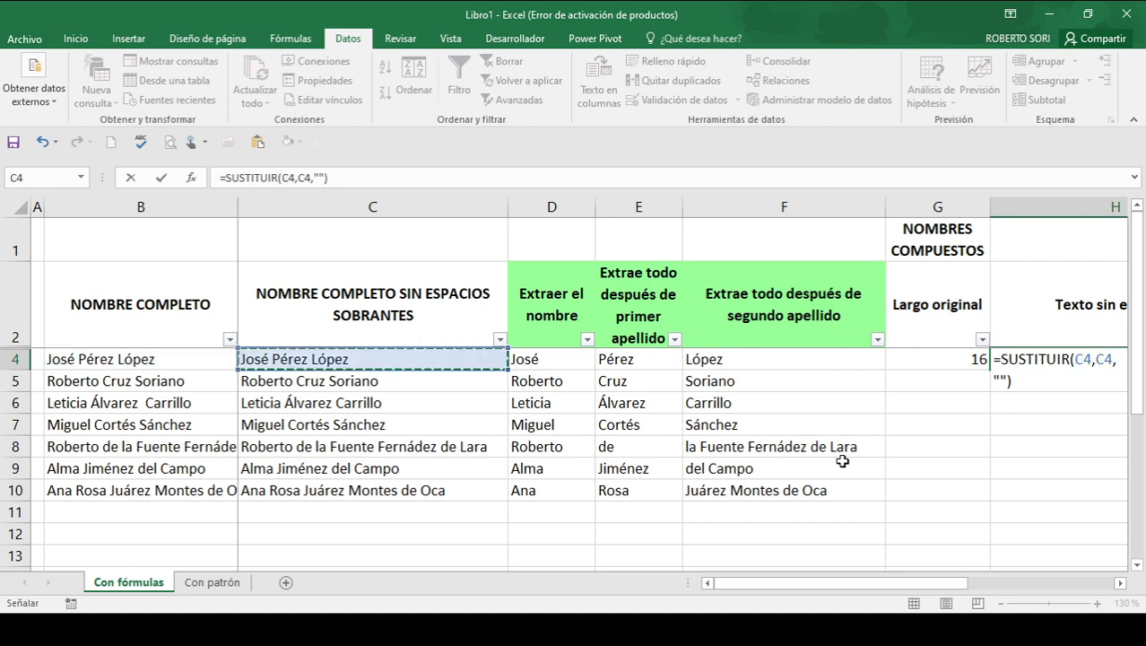
{"action": "type", "text": ","}
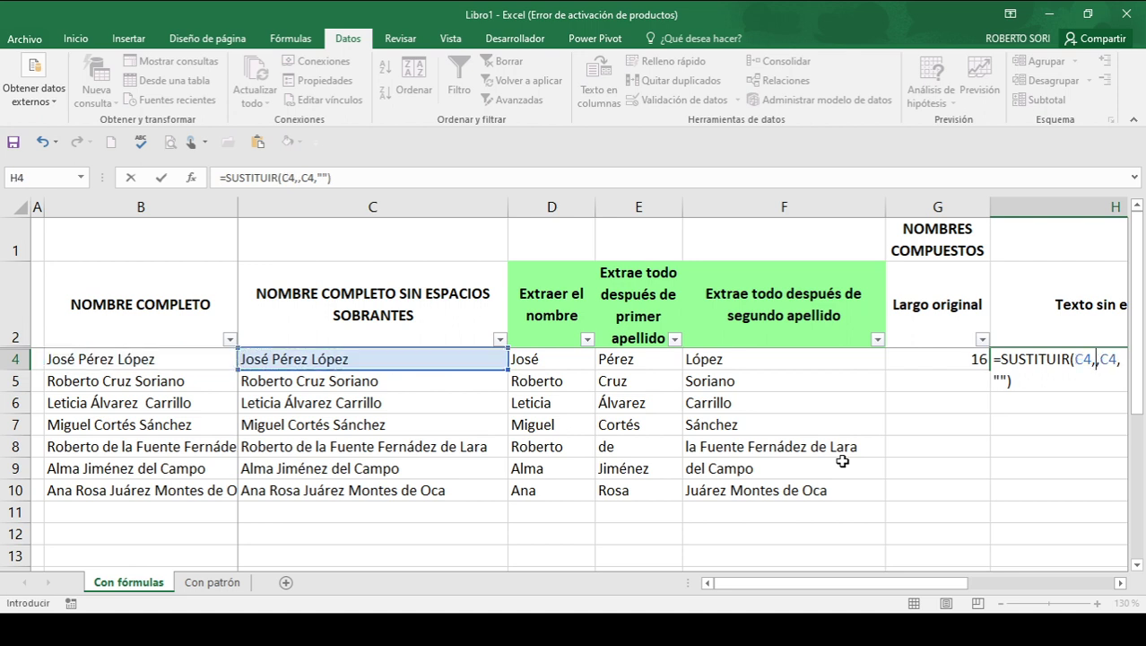
{"action": "type", "text": "\" \",C4,"}
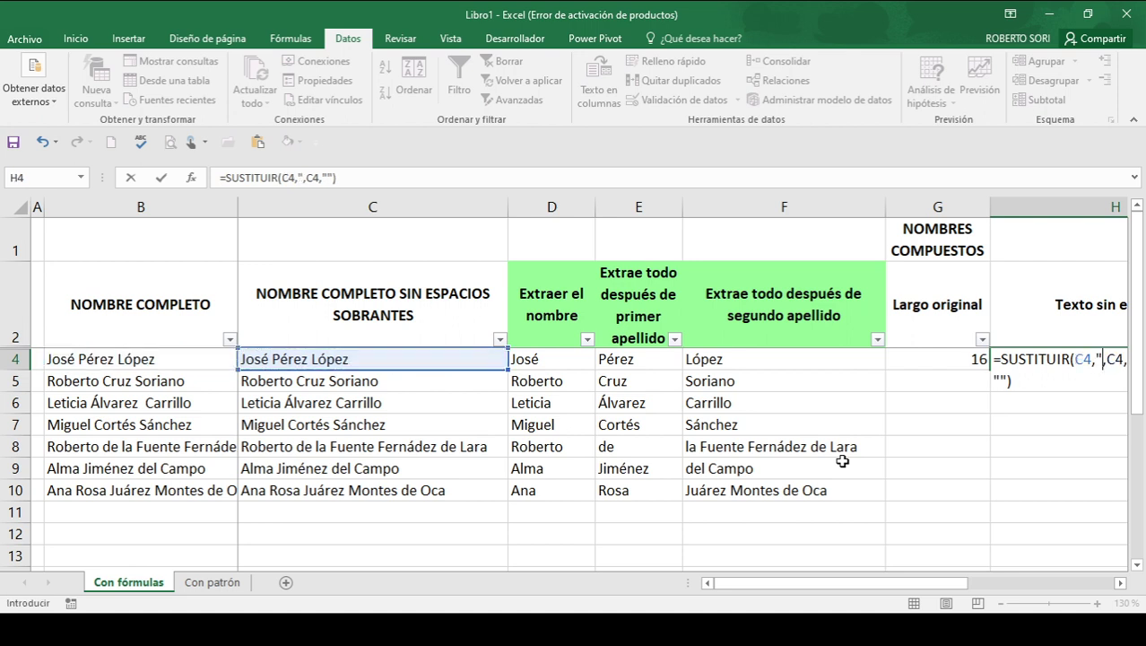
{"action": "type", "text": "\""}
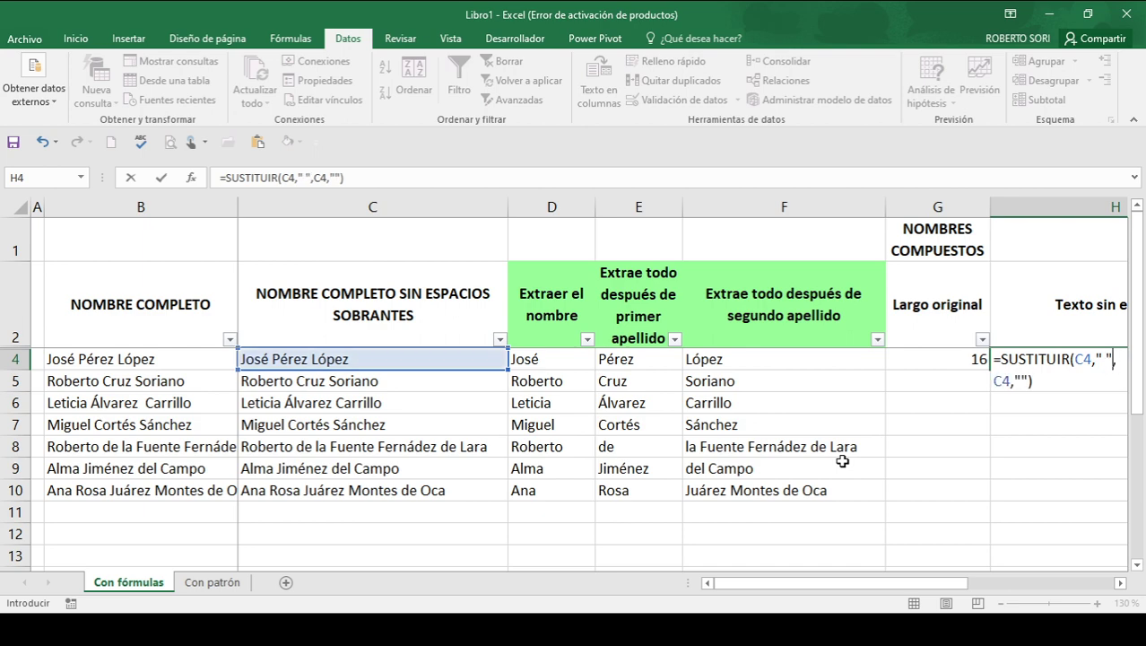
{"action": "key", "text": "Tab"}
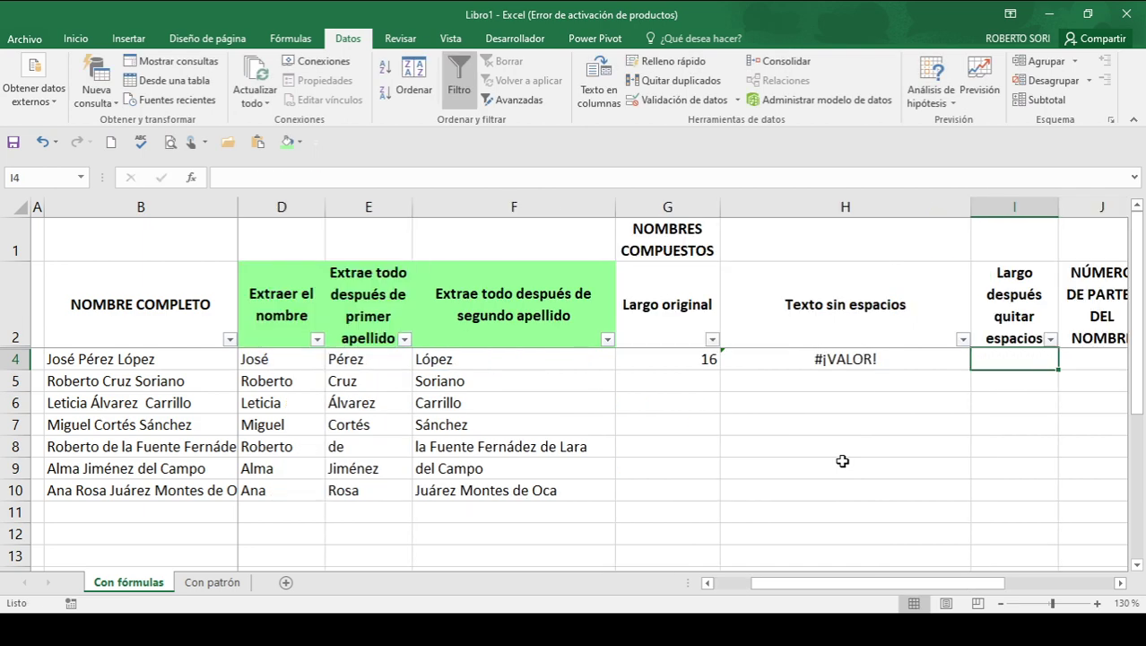
Step: Remove the surplus second C4 argument from the H4 formula so it reads =SUSTITUIR(C4," ","")
{"action": "key", "text": "Up"}
{"action": "key", "text": "Down"}
{"action": "key", "text": "Left"}
{"action": "key", "text": "F2"}
{"action": "key", "text": "Left"}
{"action": "key", "text": "Left"}
{"action": "key", "text": "Left"}
{"action": "key", "text": "Left"}
{"action": "key", "text": "Left"}
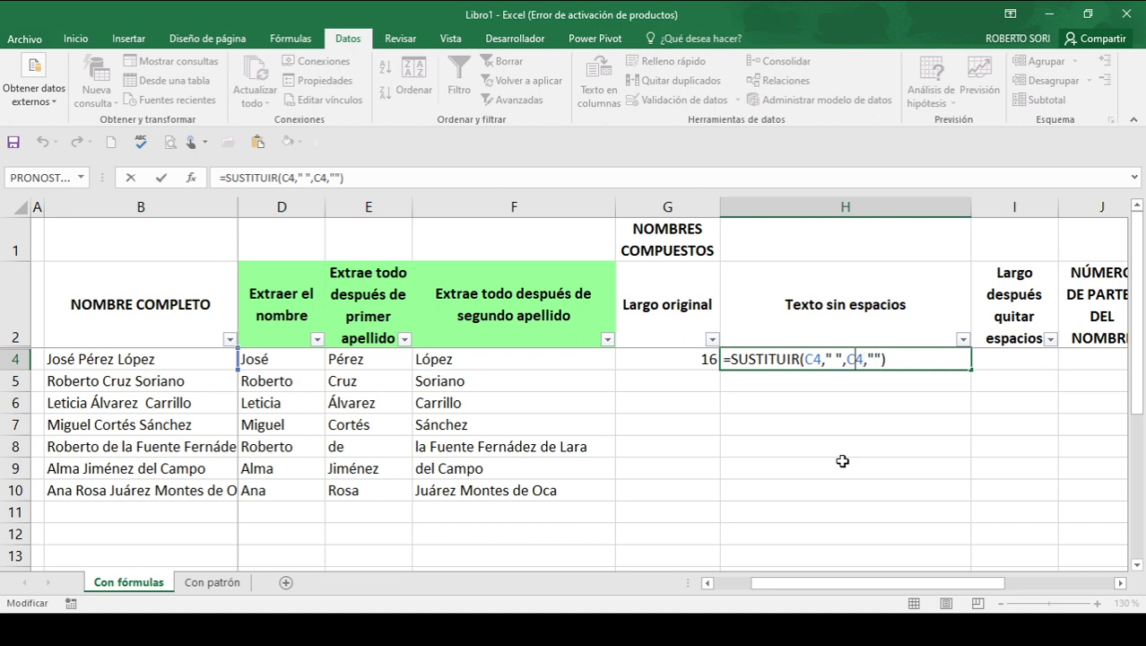
{"action": "key", "text": "Left"}
{"action": "key", "text": "Delete"}
{"action": "key", "text": "Delete"}
{"action": "key", "text": "Delete"}
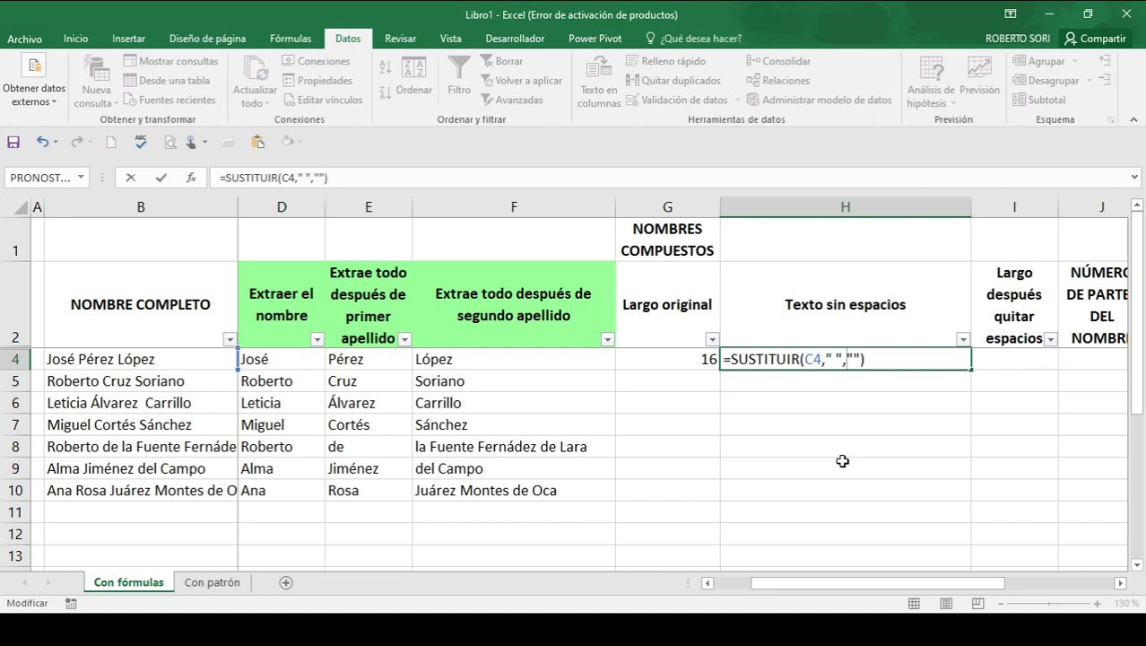
{"action": "key", "text": "Return"}
{"action": "key", "text": "Up"}
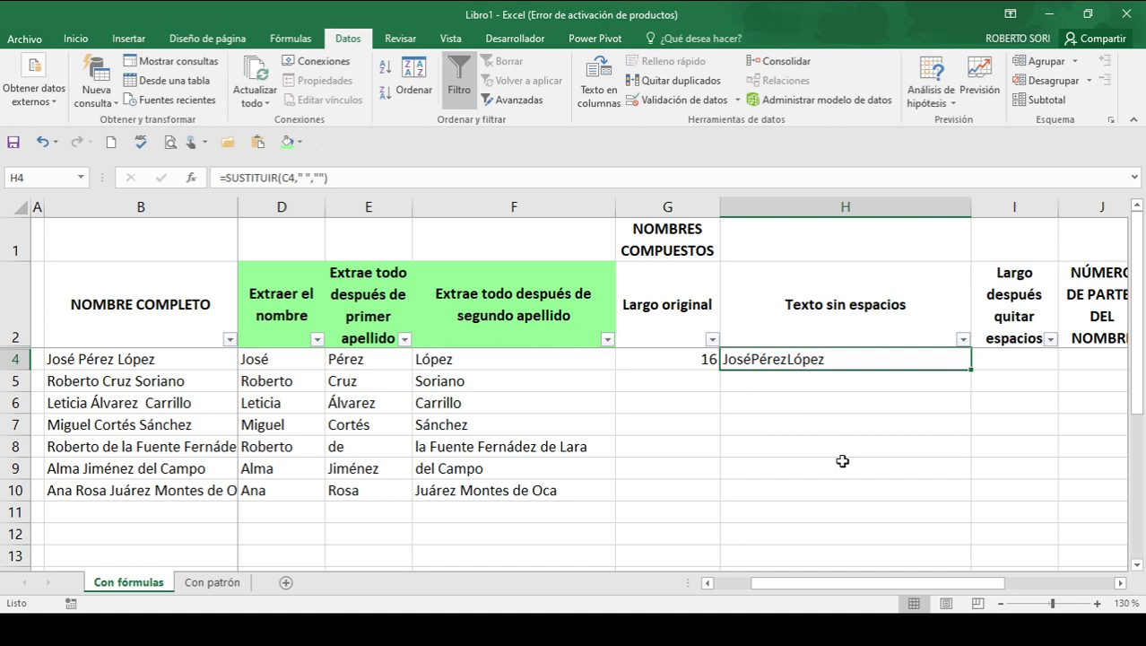
Step: Enter =LARGO(H4) in I4 to calculate the name's length after removing the spaces
{"action": "key", "text": "Right"}
{"action": "type", "text": "=largo("}
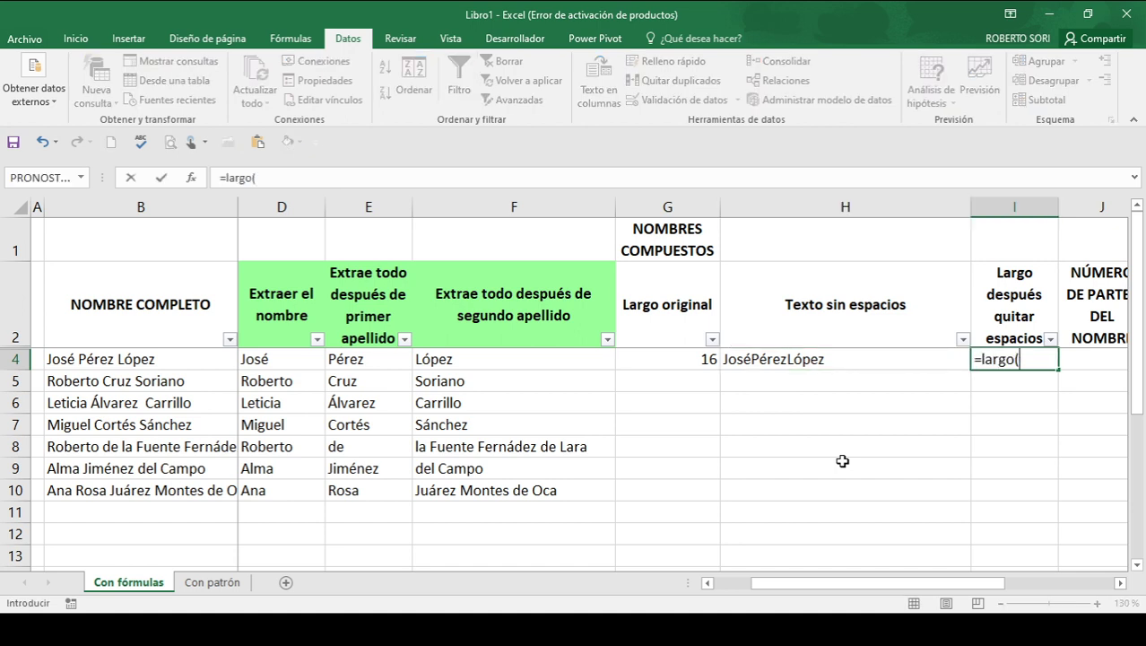
{"action": "key", "text": "Left"}
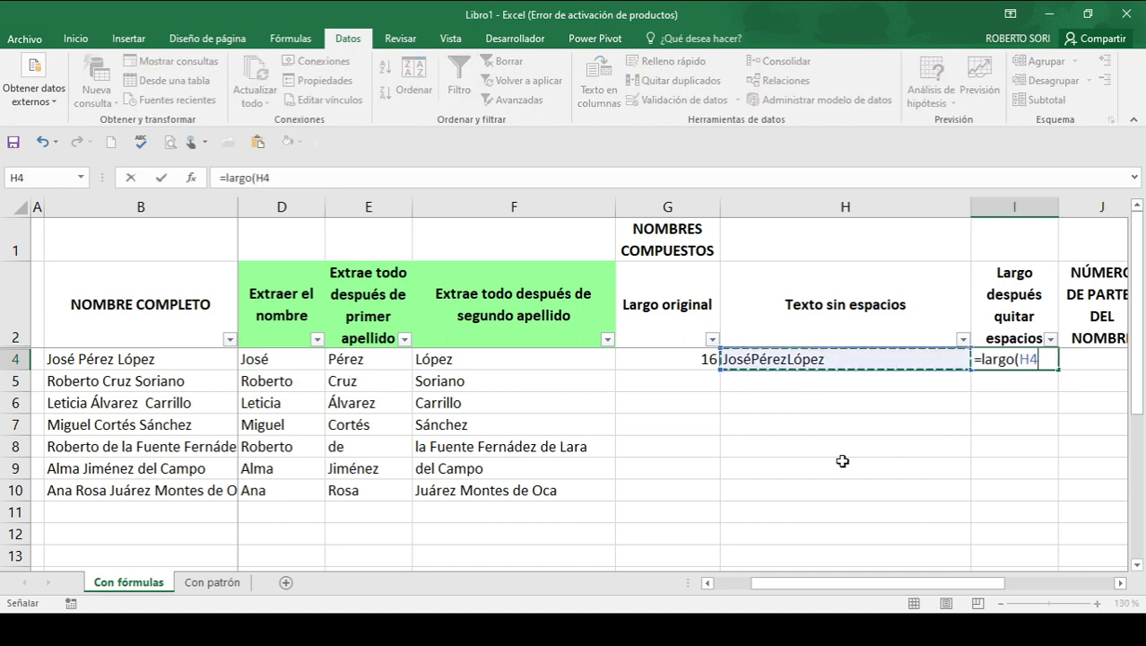
{"action": "type", "text": ")"}
{"action": "key", "text": "Return"}
{"action": "key", "text": "Up"}
Step: Enter =G4-I4 in J4 to subtract the length without spaces from the original length
{"action": "key", "text": "Right"}
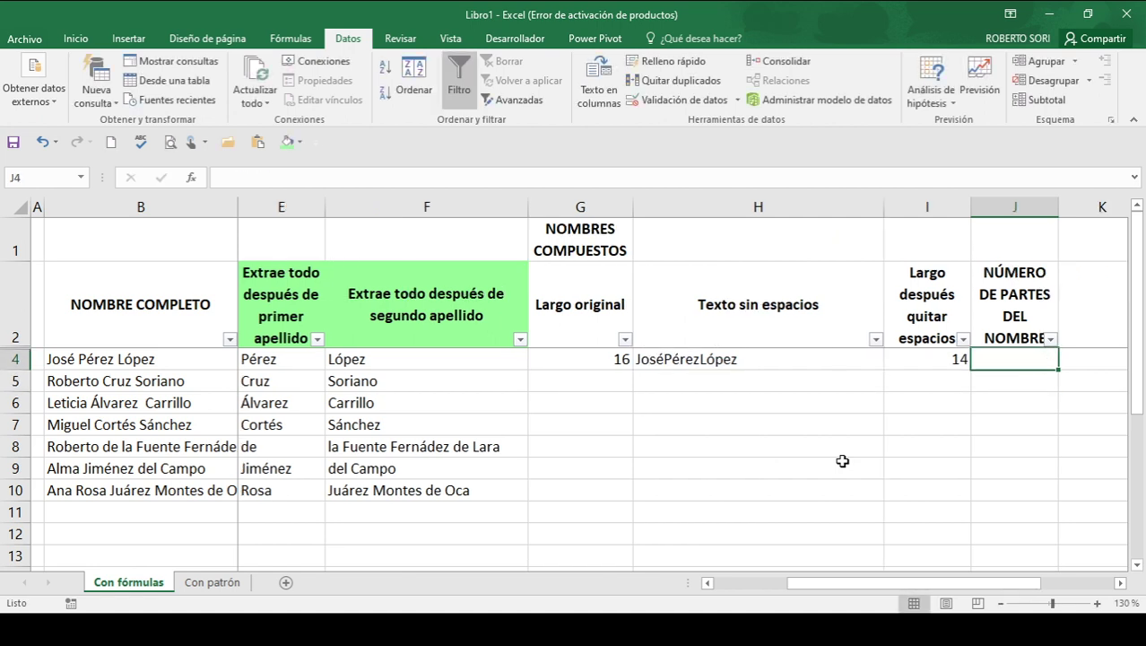
{"action": "type", "text": "="}
{"action": "key", "text": "Left"}
{"action": "key", "text": "Left"}
{"action": "key", "text": "Left"}
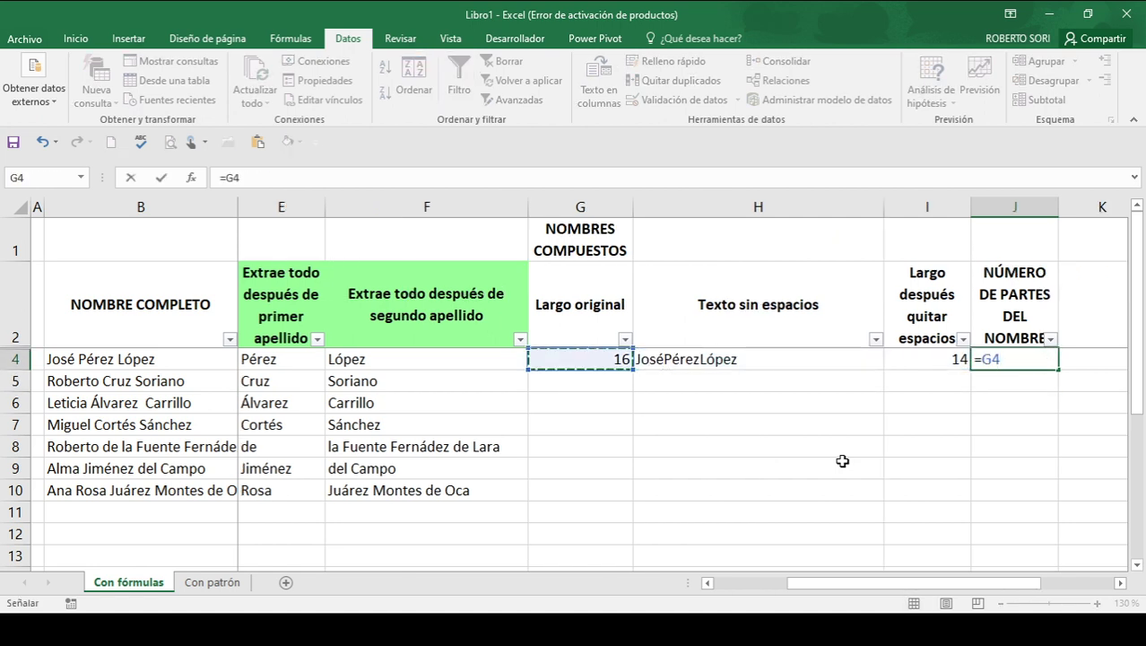
{"action": "type", "text": "-"}
{"action": "key", "text": "Left"}
{"action": "key", "text": "Return"}
{"action": "key", "text": "Up"}
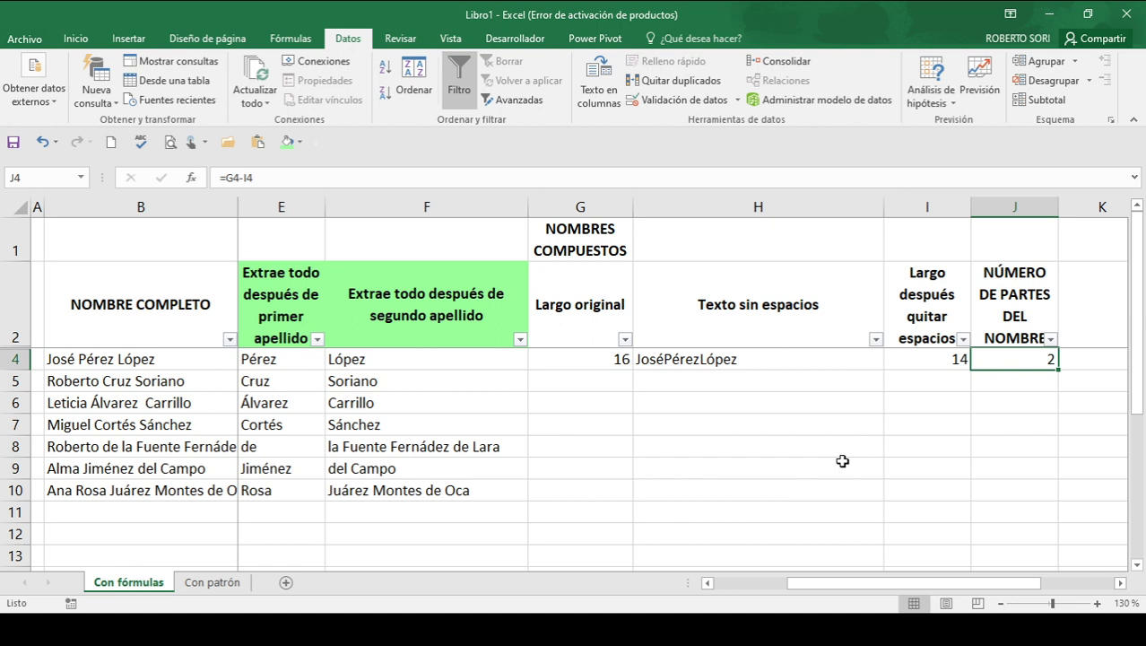
Step: Copy the formulas in G4:J4 down through row 10 for all the names
{"action": "key", "text": "Left"}
{"action": "key", "text": "Left"}
{"action": "key", "text": "Left"}
{"action": "key", "text": "Left"}
{"action": "key", "text": "Left"}
{"action": "key", "text": "Left"}
{"action": "key", "text": "Right"}
{"action": "key", "text": "Right"}
{"action": "key", "text": "Right"}
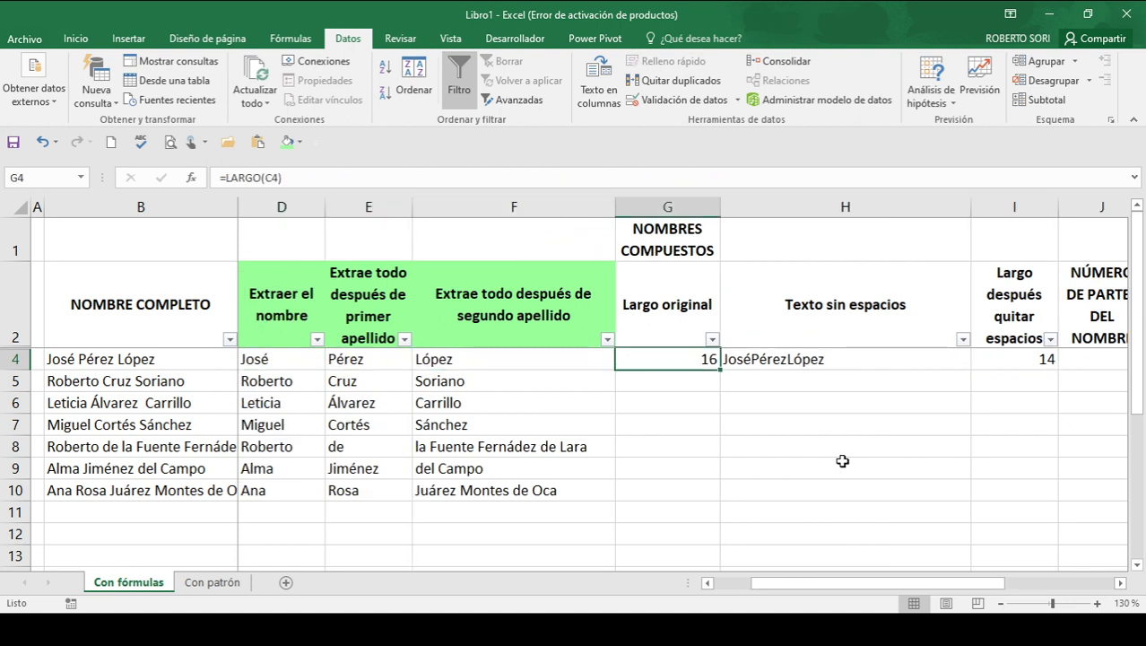
{"action": "key", "text": "shift+ctrl+Right"}
{"action": "key", "text": "shift+Down"}
{"action": "key", "text": "shift+Down"}
{"action": "key", "text": "shift+Down"}
{"action": "key", "text": "shift+Down"}
{"action": "key", "text": "shift+Down"}
{"action": "key", "text": "shift+Down"}
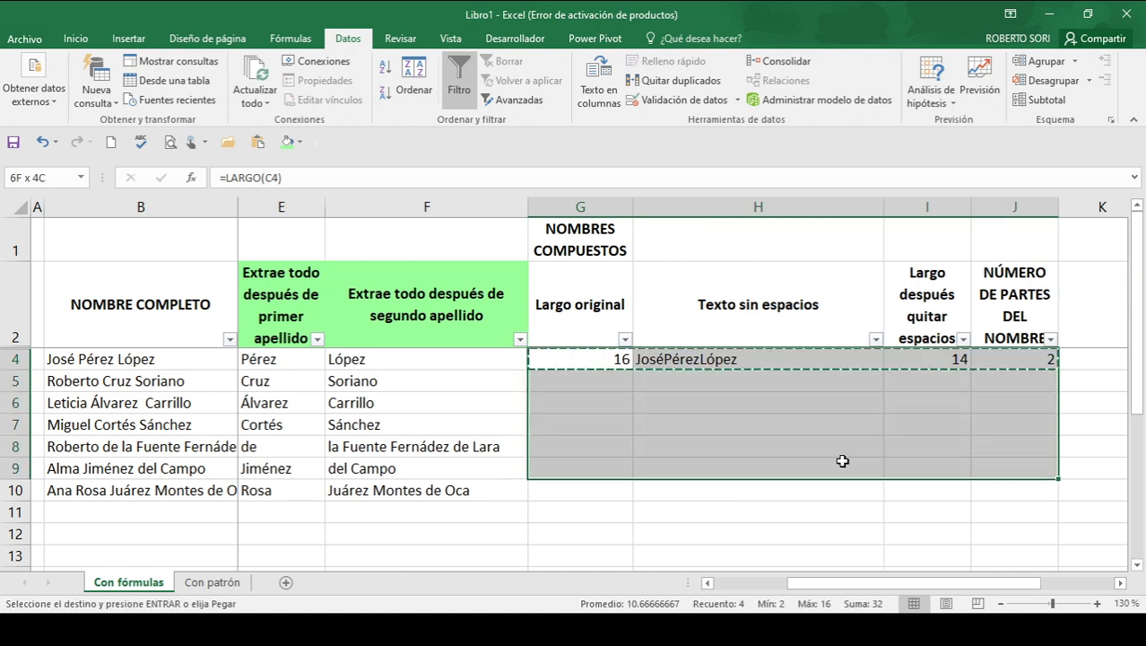
{"action": "key", "text": "ctrl+d"}
Step: Review the calculated number of name parts in J4:J10
{"action": "key", "text": "Right"}
{"action": "key", "text": "Right"}
{"action": "key", "text": "Right"}
{"action": "key", "text": "shift+Down"}
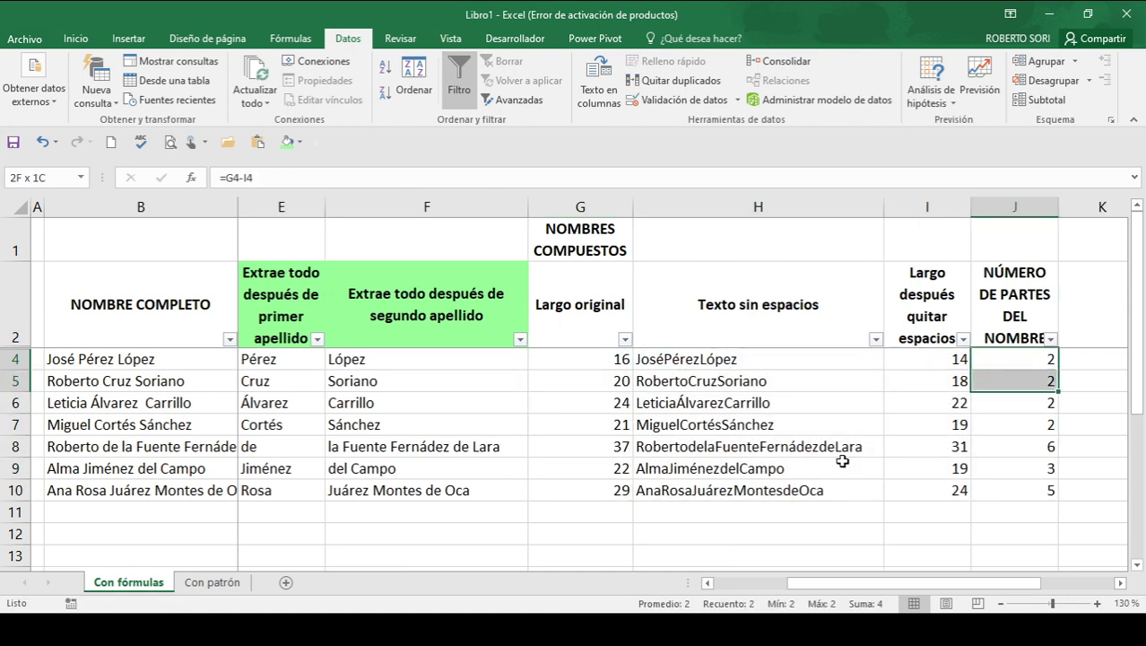
{"action": "key", "text": "shift+Down"}
{"action": "key", "text": "shift+Down"}
{"action": "key", "text": "Down"}
{"action": "key", "text": "Down"}
{"action": "key", "text": "Down"}
{"action": "key", "text": "Down"}
{"action": "key", "text": "Down"}
{"action": "key", "text": "Up"}
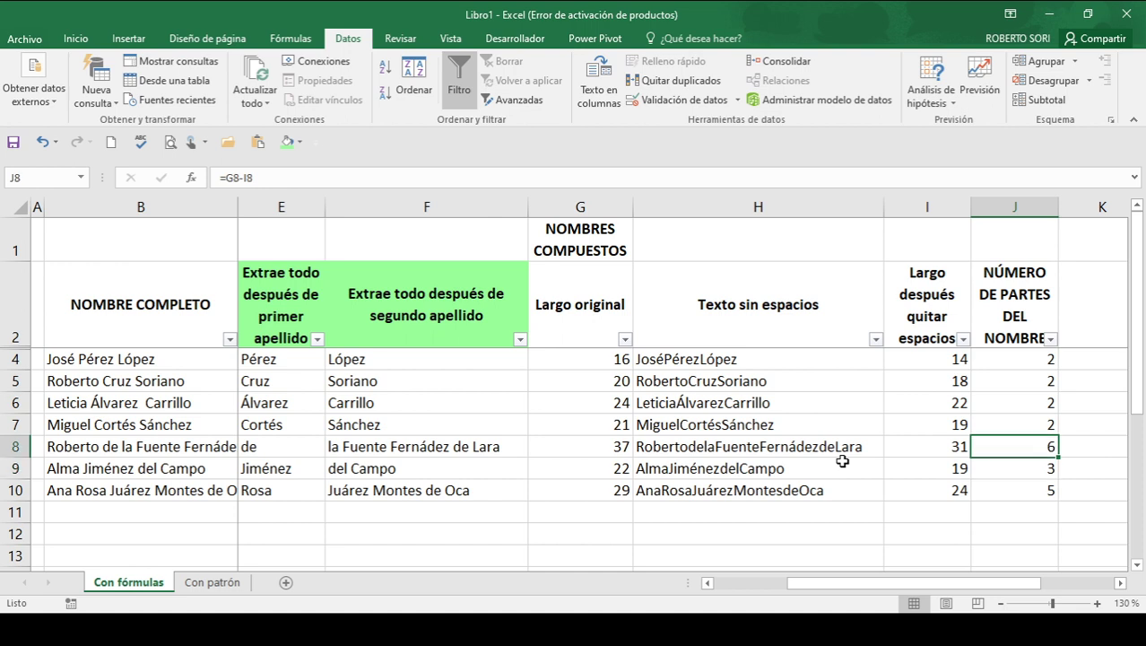
Step: Filter the NÚMERO DE PARTES DEL NOMBRE column to show only names with a value above 2
{"action": "key", "text": "shift+Down"}
{"action": "key", "text": "shift+Down"}
{"action": "key", "text": "ctrl+Up"}
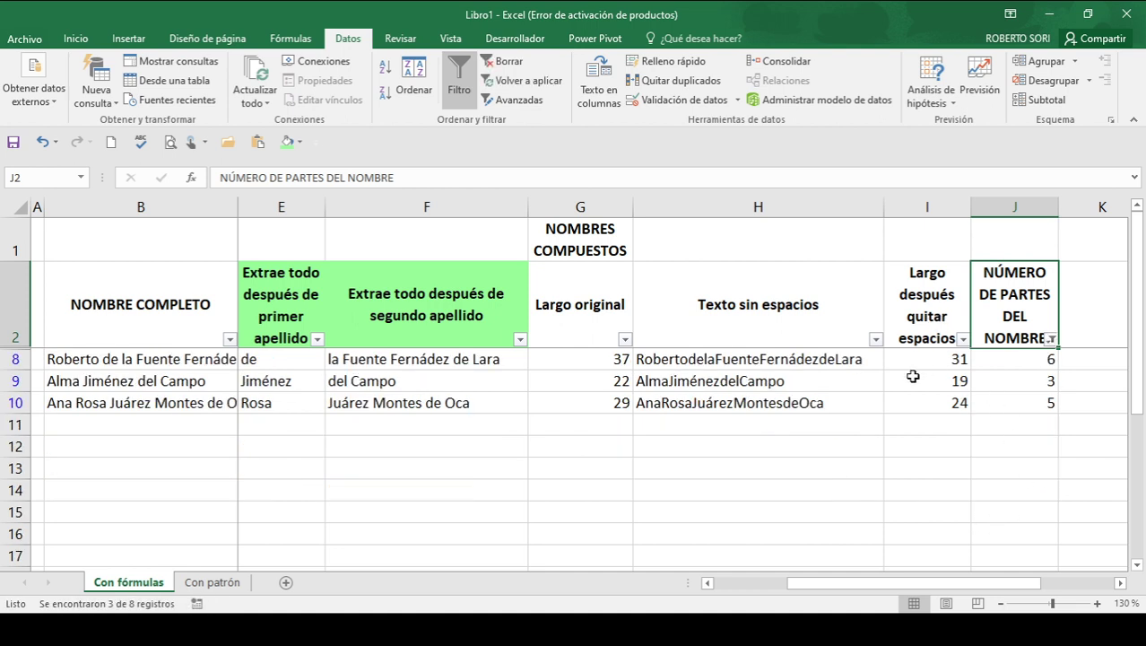
Step: Compare the filtered full names in rows 8 to 10 with their extracted first names and surnames
{"action": "left_click", "coordinate": [876, 379]}
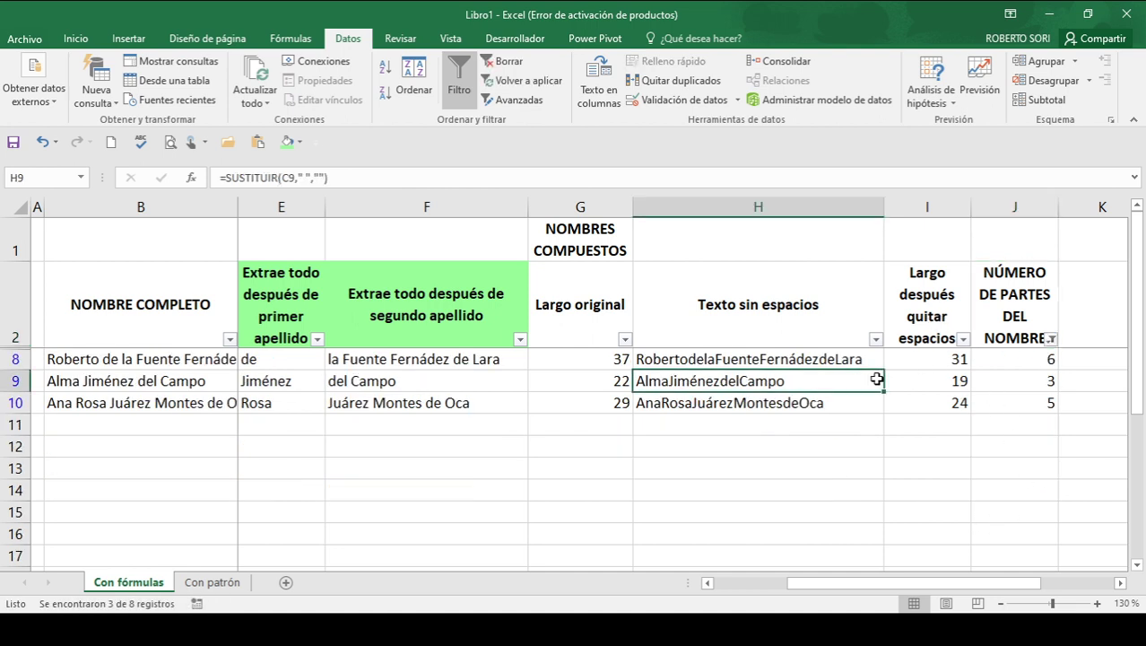
{"action": "key", "text": "Up"}
{"action": "key", "text": "Up"}
{"action": "key", "text": "Down"}
{"action": "key", "text": "ctrl+Left"}
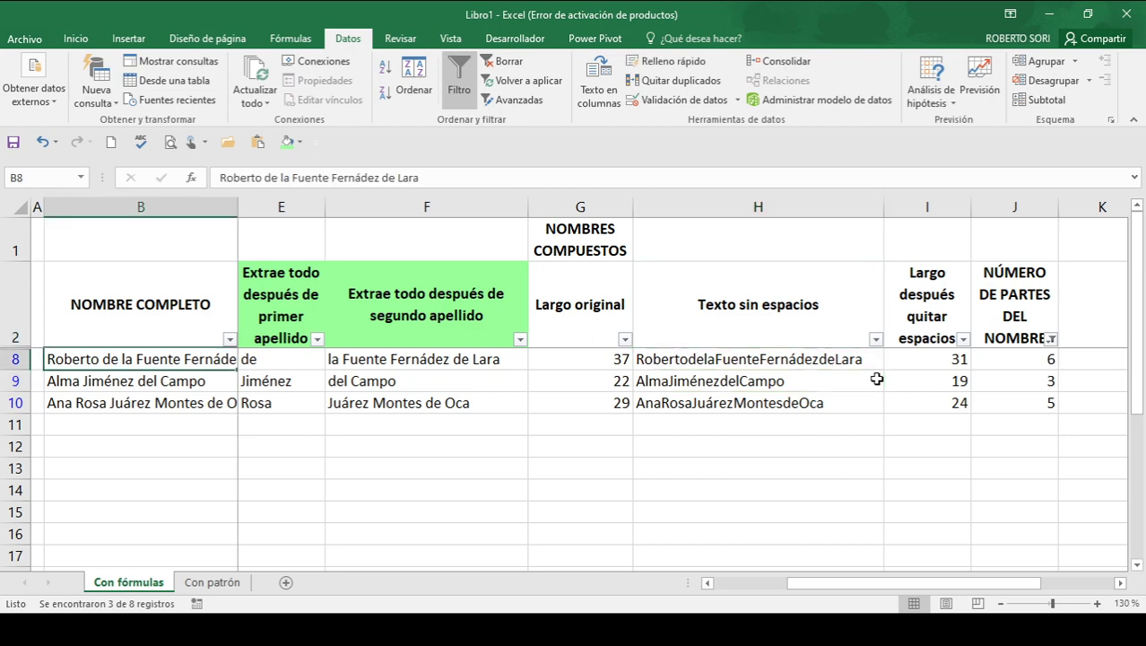
{"action": "key", "text": "Right"}
{"action": "key", "text": "ctrl+Right"}
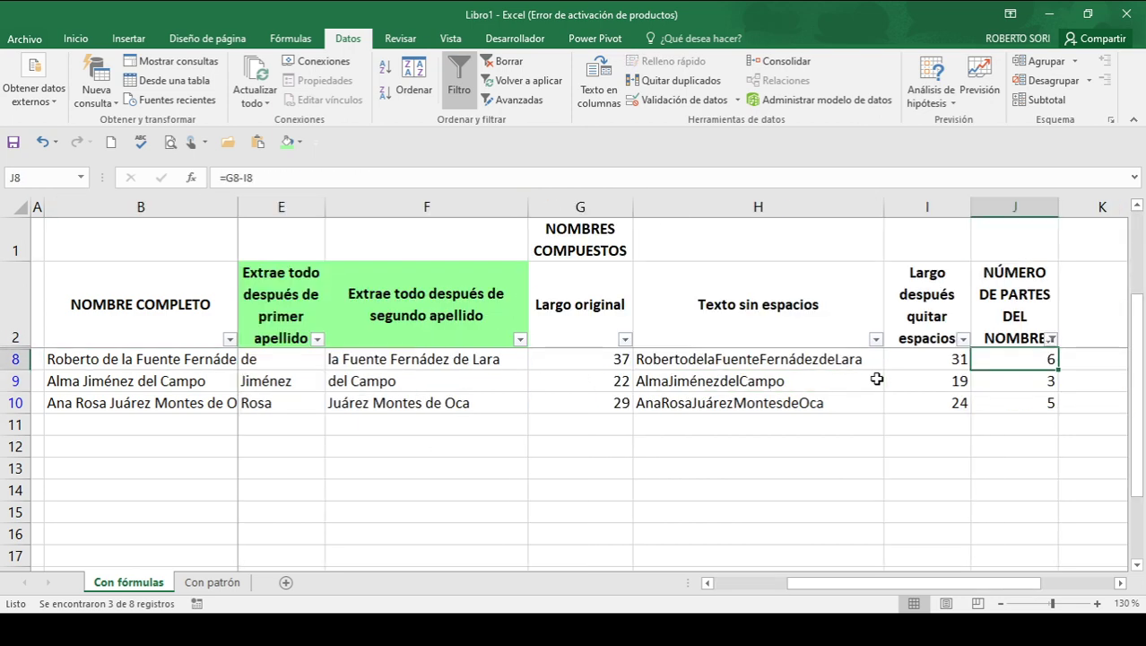
{"action": "key", "text": "ctrl+Left"}
{"action": "key", "text": "Right"}
{"action": "key", "text": "Right"}
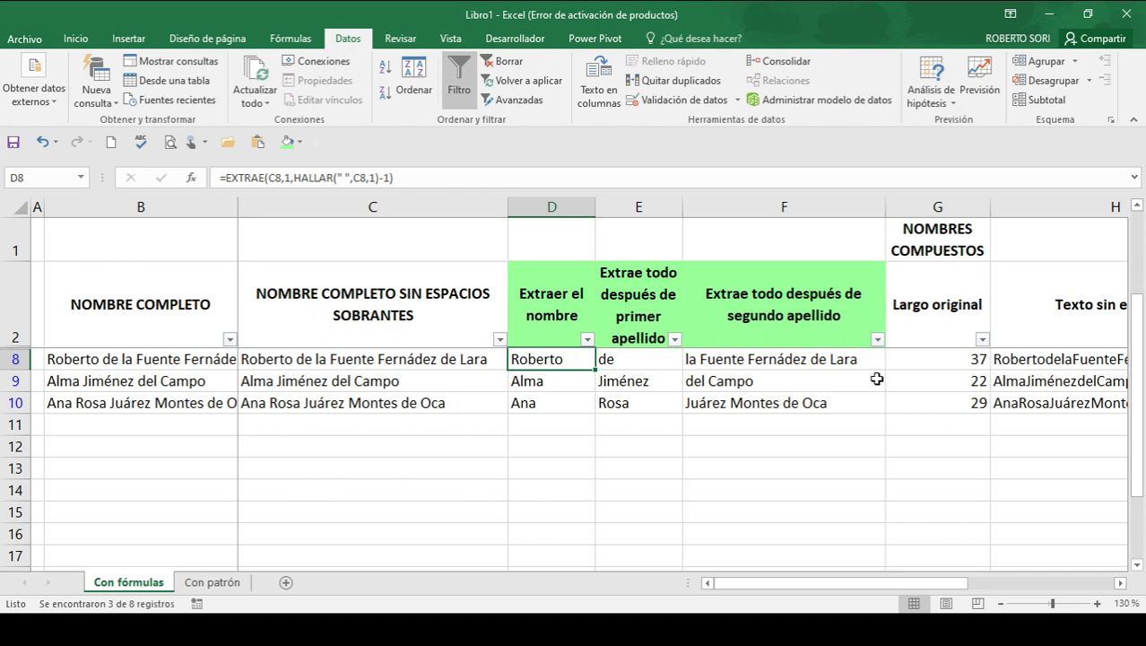
{"action": "key", "text": "Down"}
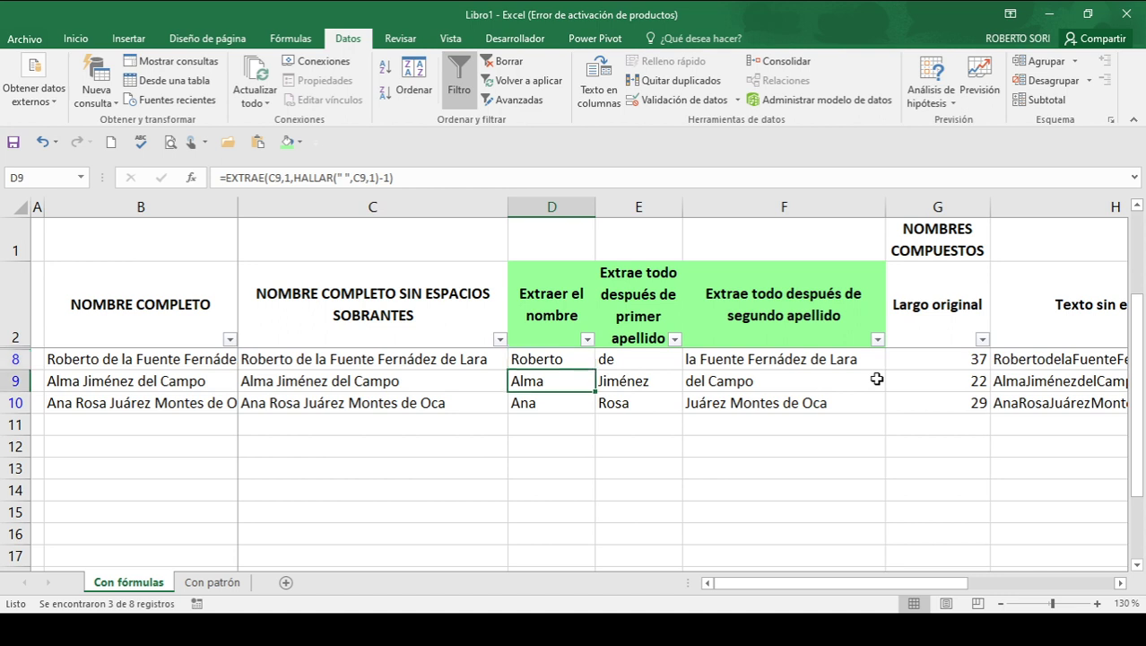
Step: Replace the formula in E8 with the complete compound first surname from the full name in C8
{"action": "key", "text": "Right"}
{"action": "key", "text": "Up"}
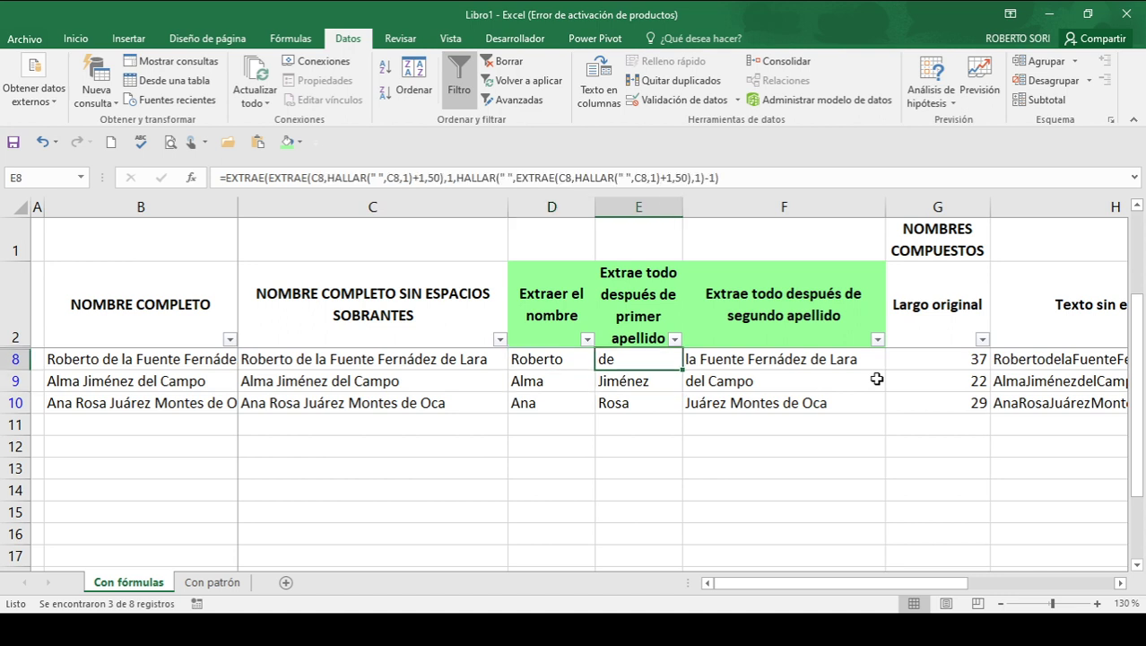
{"action": "type", "text": "de la"}
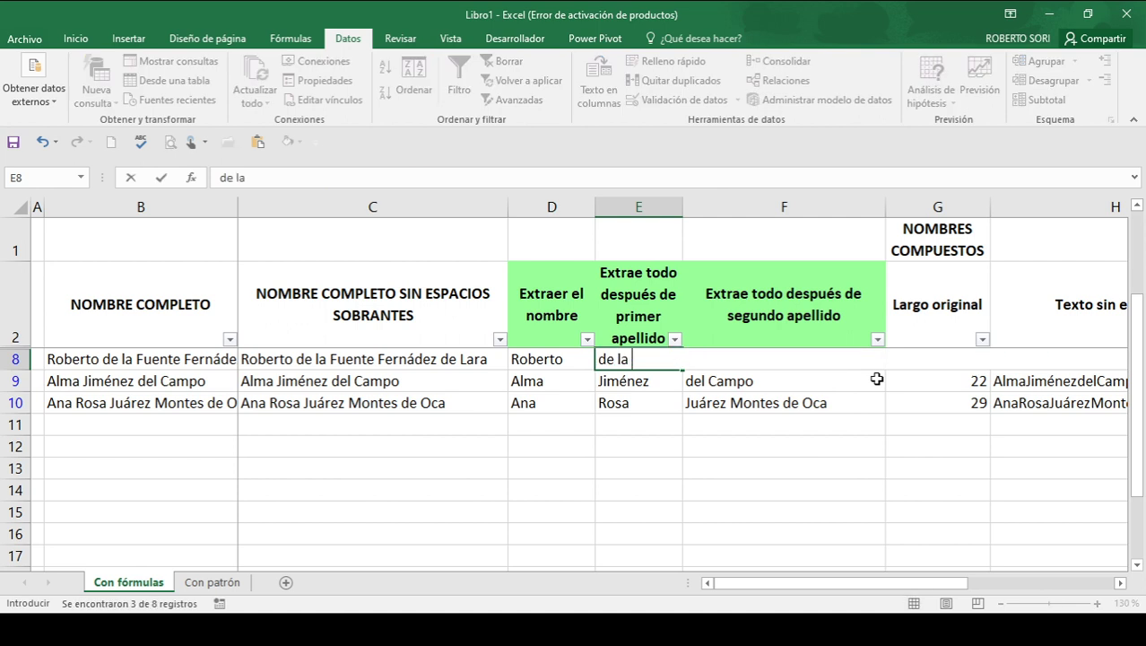
{"action": "type", "text": " Fuente"}
{"action": "key", "text": "Tab"}
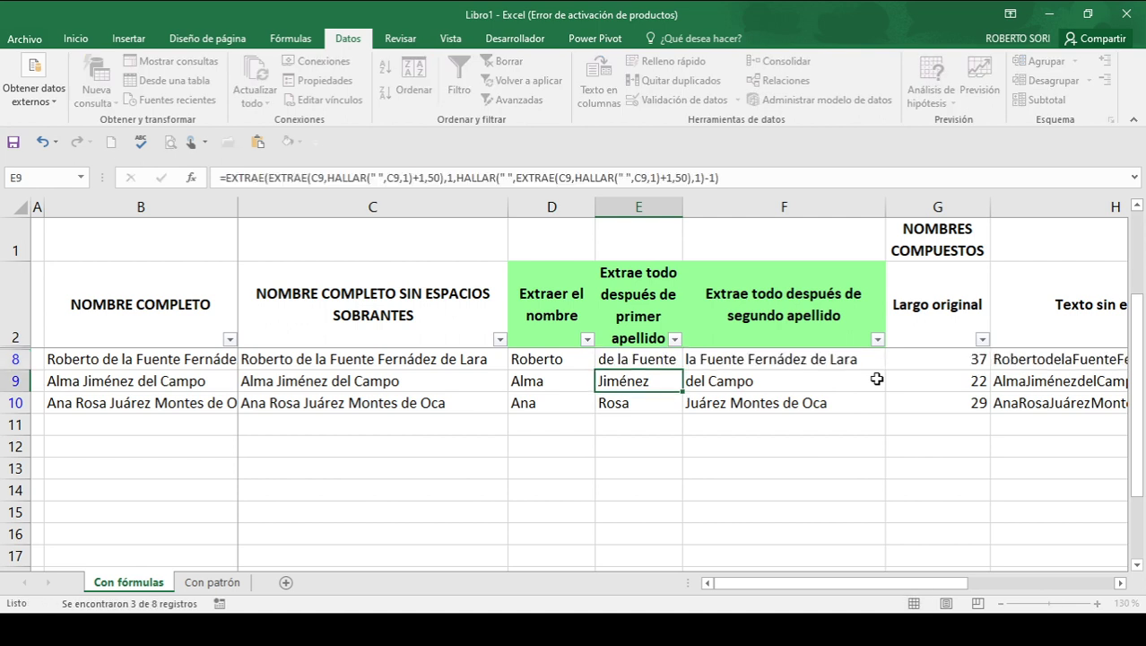
Step: Replace the formula in F8 with only the compound second surname of that person
{"action": "type", "text": "Fern"}
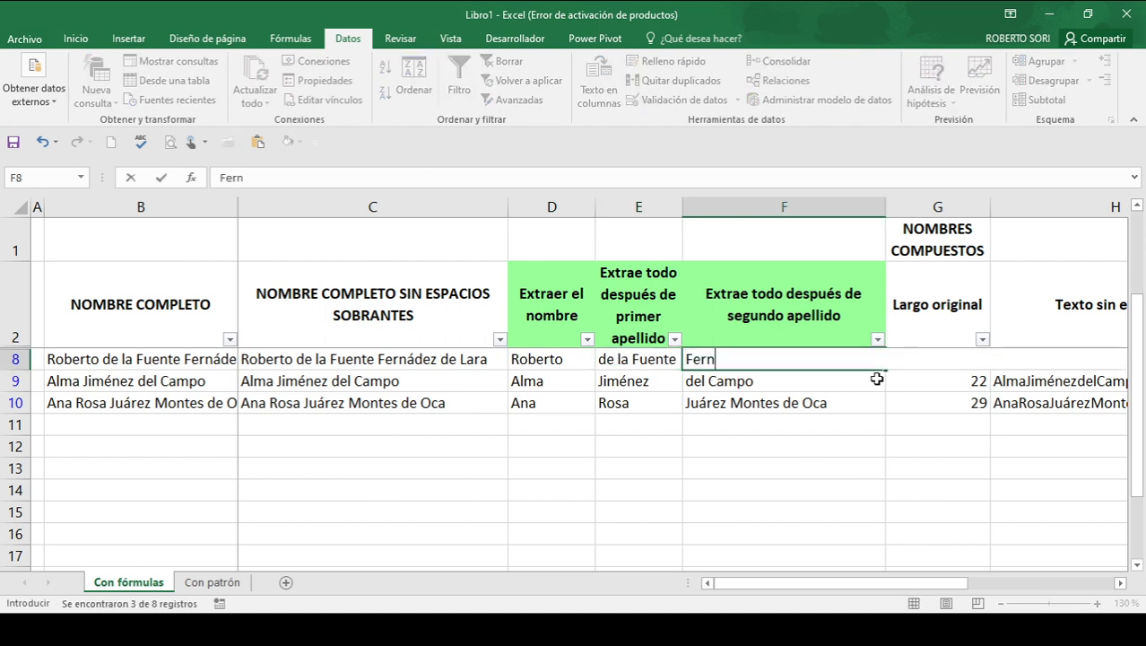
{"action": "type", "text": "ández de L"}
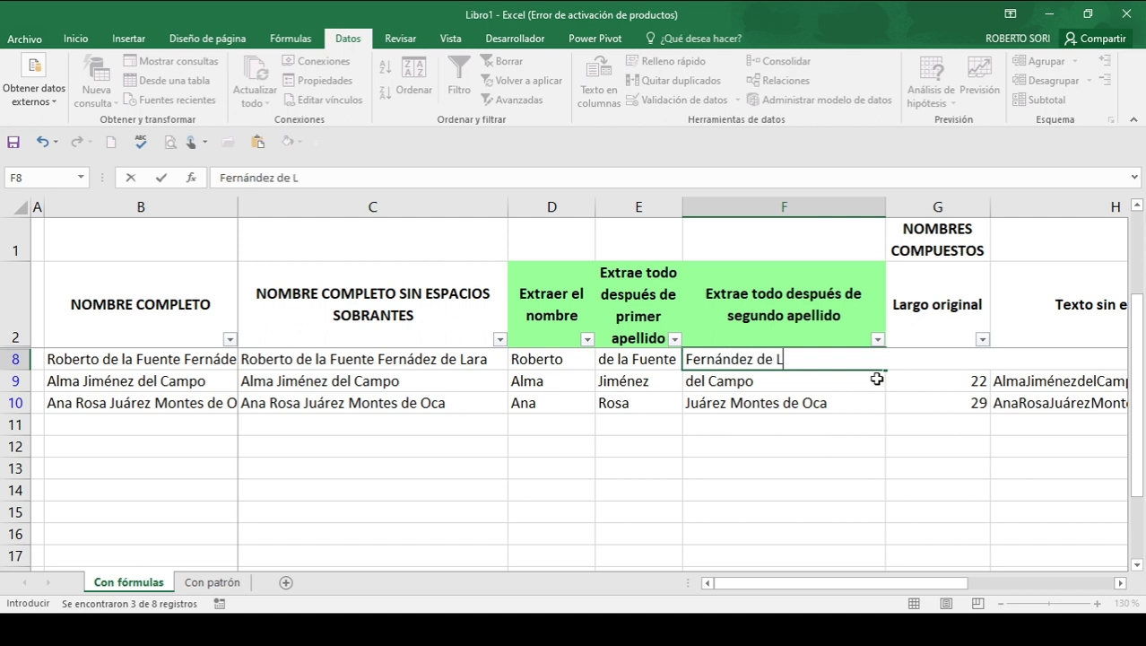
{"action": "type", "text": "ara"}
{"action": "key", "text": "Return"}
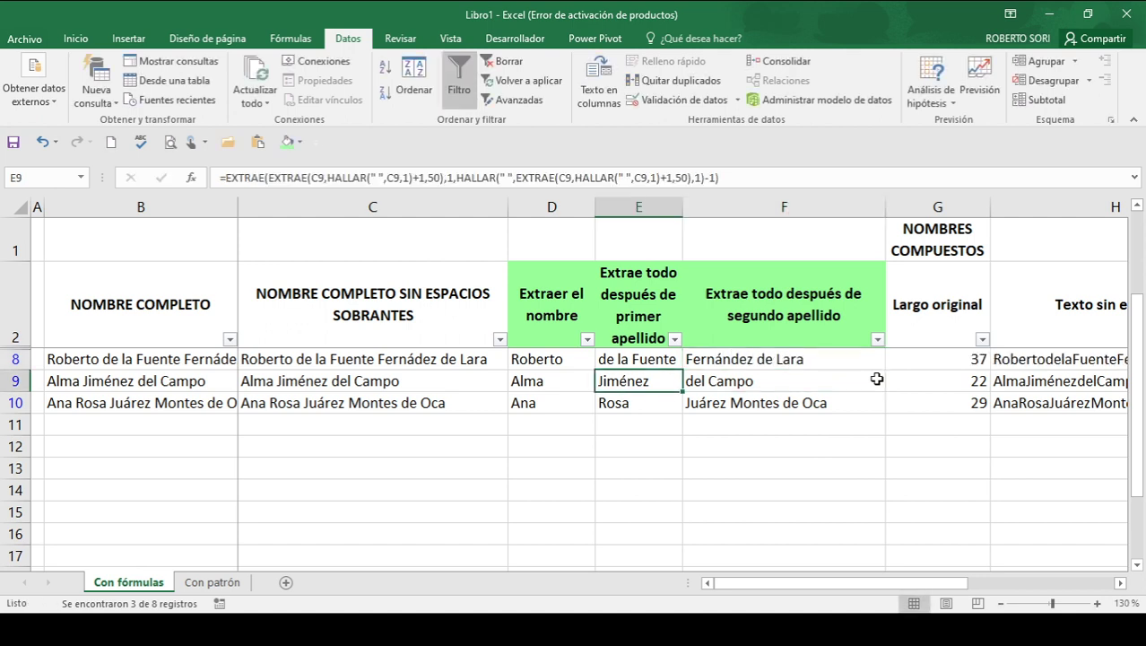
Step: Replace the formula in D10 with the complete compound first name from the full name in C10
{"action": "key", "text": "Right"}
{"action": "key", "text": "Left"}
{"action": "key", "text": "Right"}
{"action": "key", "text": "Left"}
{"action": "key", "text": "Right"}
{"action": "key", "text": "Left"}
{"action": "key", "text": "Left"}
{"action": "key", "text": "Down"}
{"action": "key", "text": "Right"}
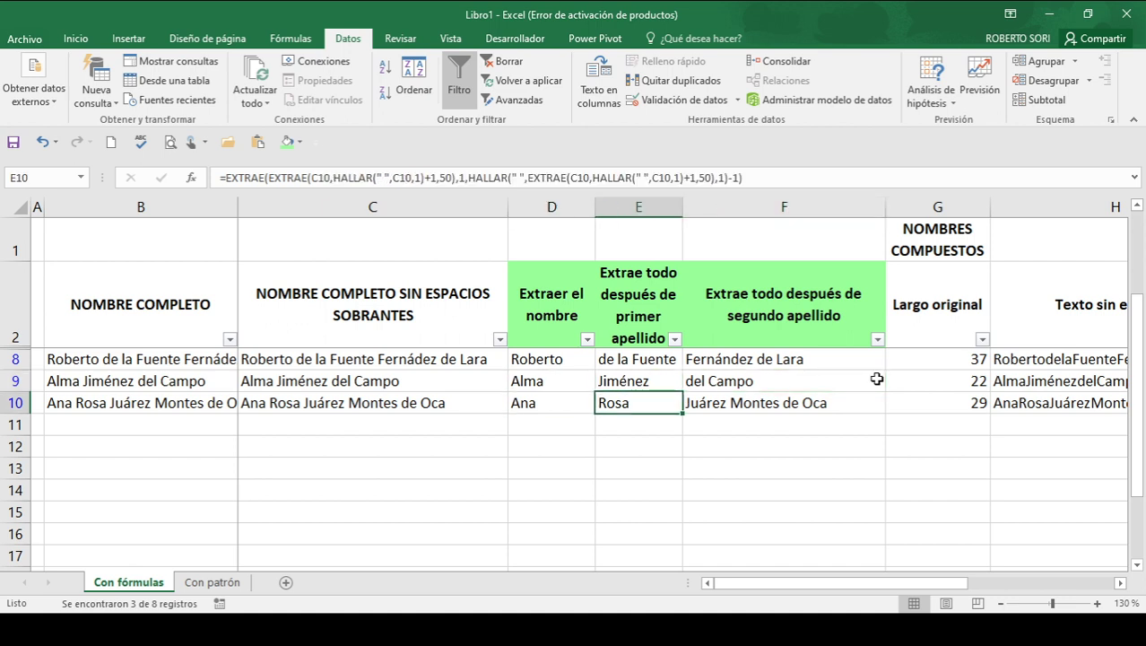
{"action": "key", "text": "Left"}
{"action": "type", "text": "Ana Rosa"}
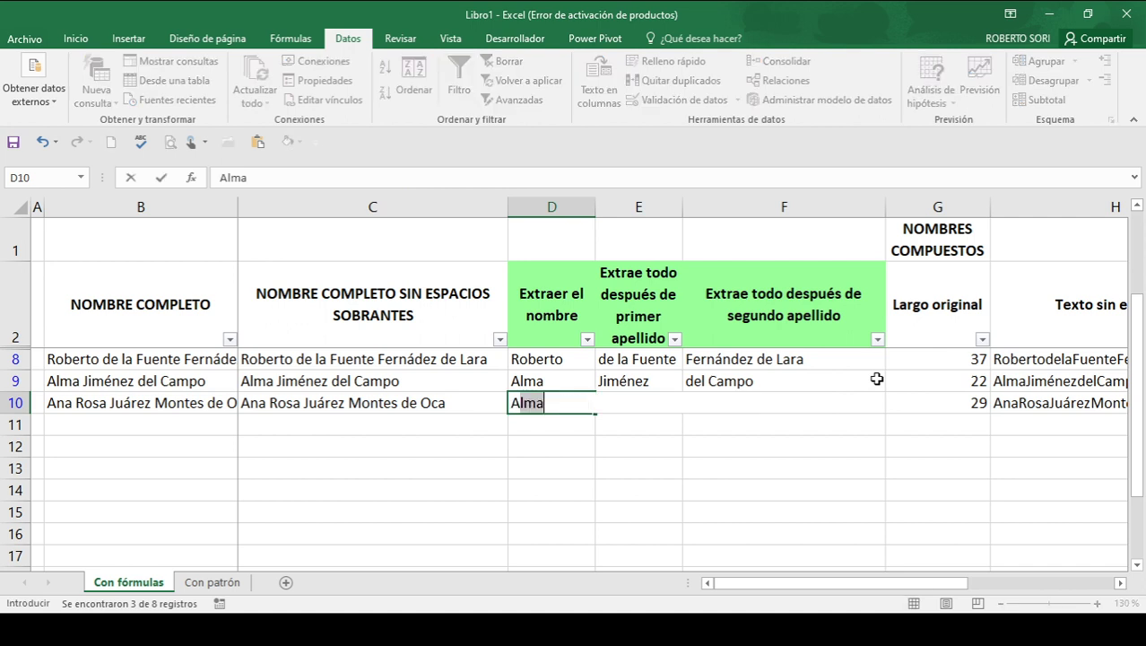
{"action": "key", "text": "Return"}
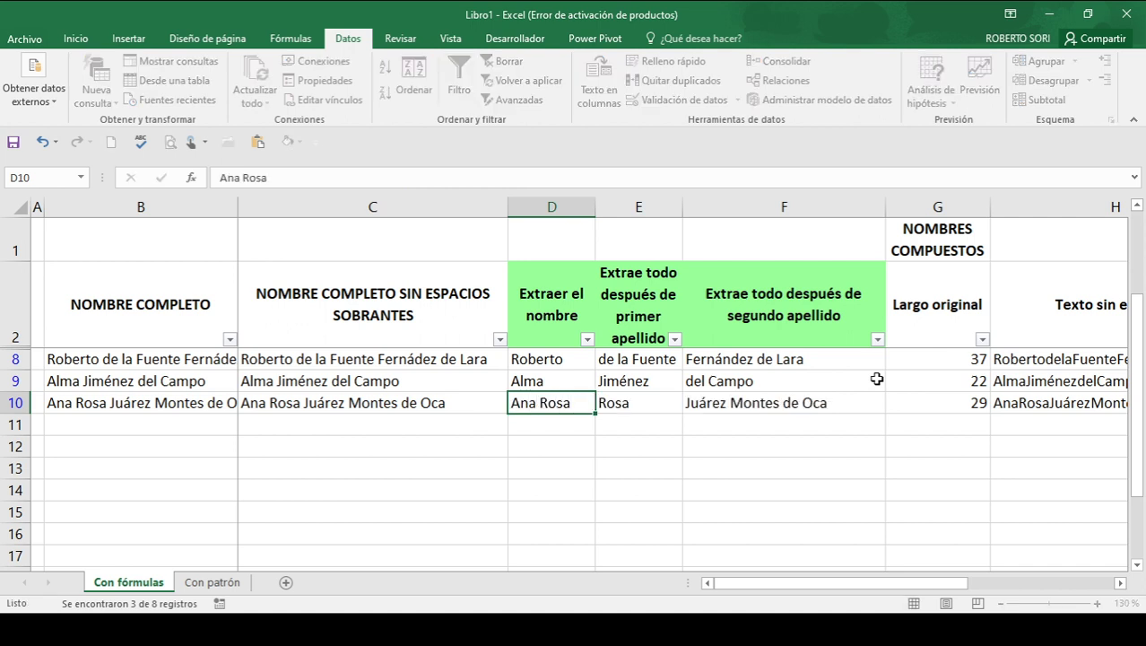
Step: Replace the formula in E10 with the person's first surname, starting with a capital letter
{"action": "key", "text": "Right"}
{"action": "type", "text": "juárez"}
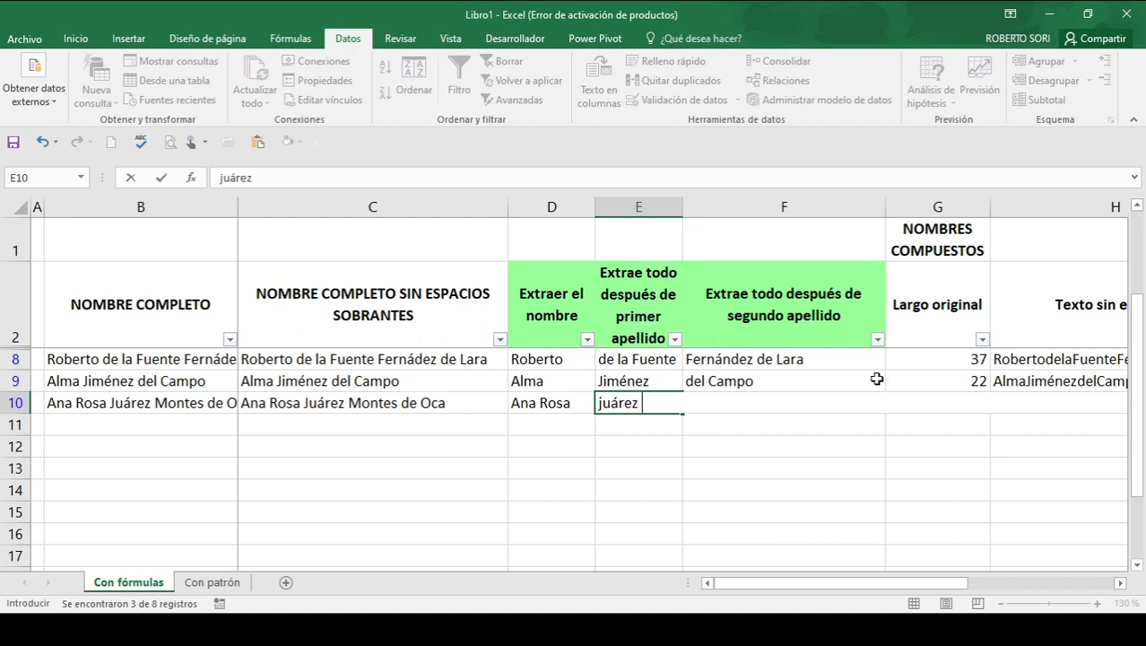
{"action": "key", "text": "Up"}
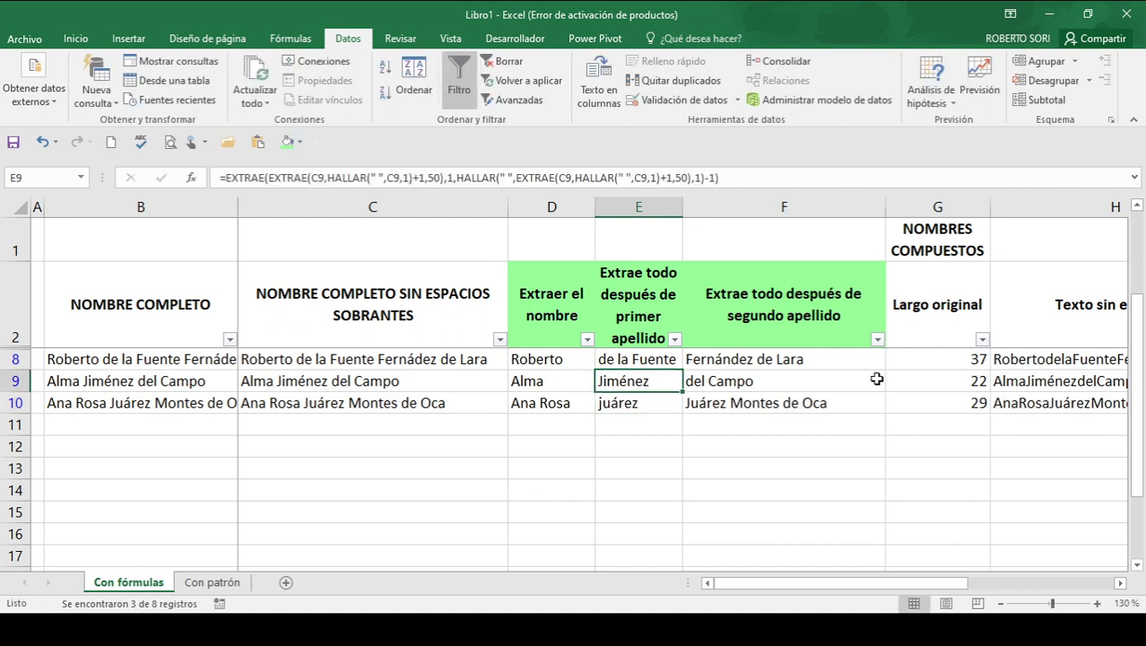
{"action": "key", "text": "Down"}
{"action": "key", "text": "F2"}
{"action": "key", "text": "Home"}
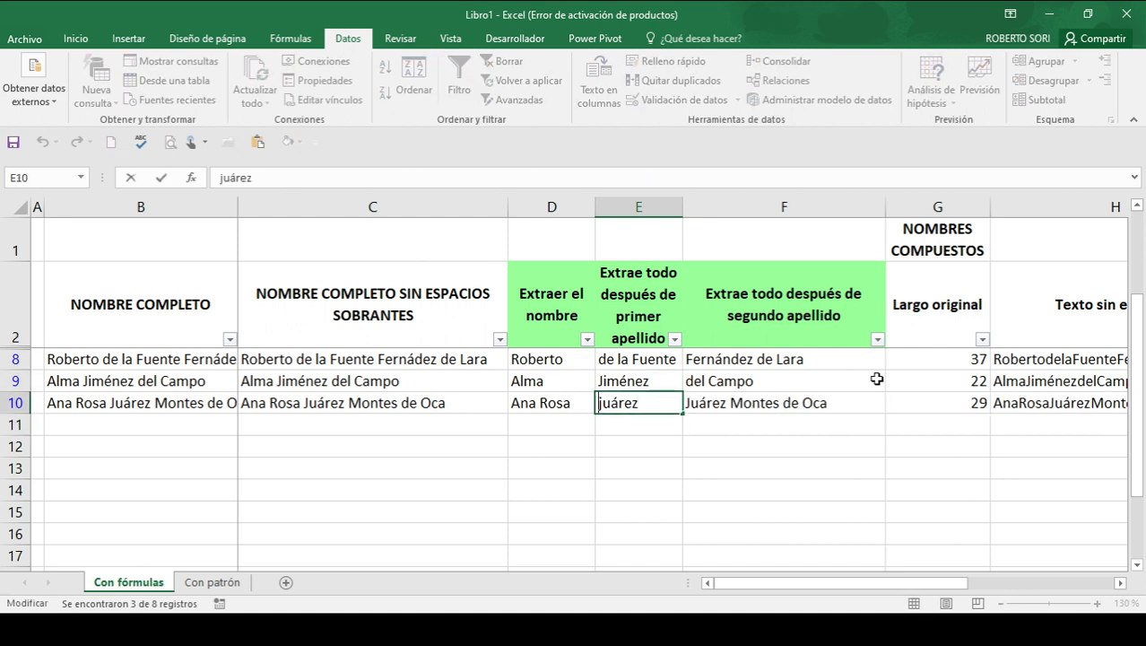
{"action": "key", "text": "Delete"}
{"action": "type", "text": "J"}
{"action": "key", "text": "Return"}
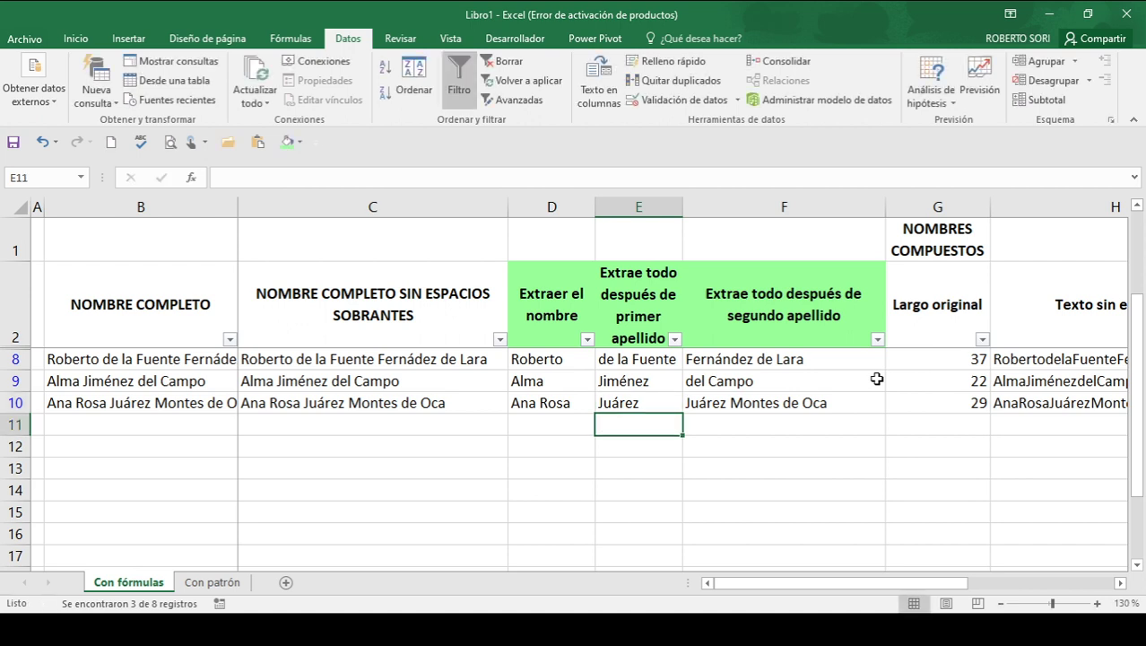
Step: Replace the formula in F10 with only the compound second surname from the full name in C10
{"action": "key", "text": "Up"}
{"action": "key", "text": "Right"}
{"action": "type", "text": "Montes d"}
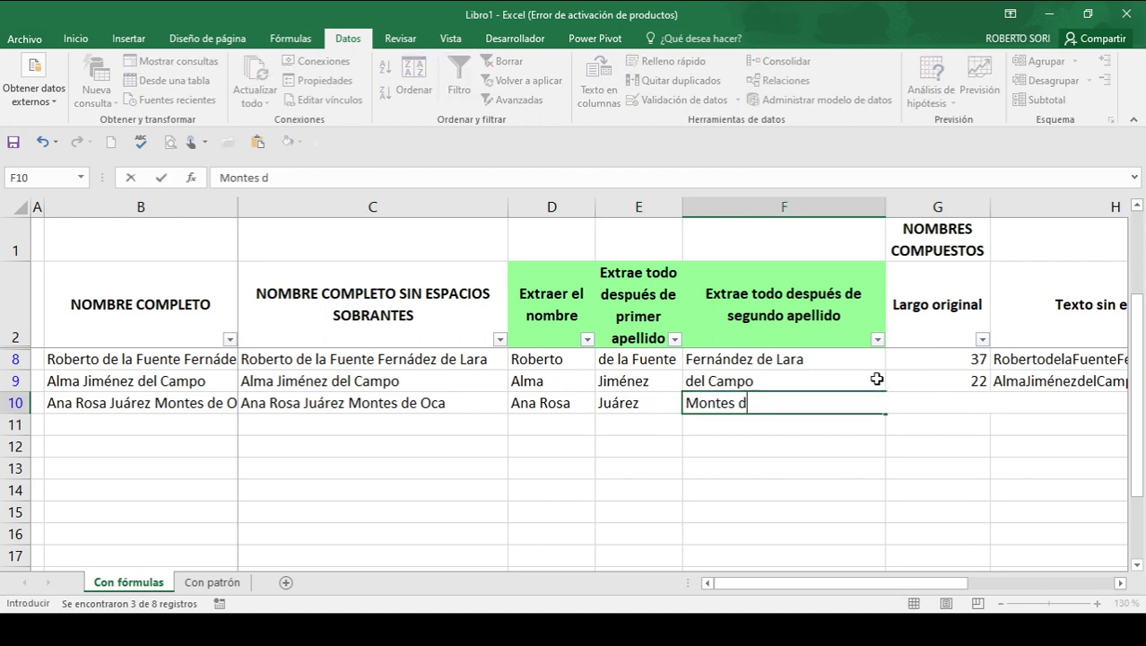
{"action": "type", "text": "e Oca"}
{"action": "key", "text": "Return"}
{"action": "key", "text": "Up"}
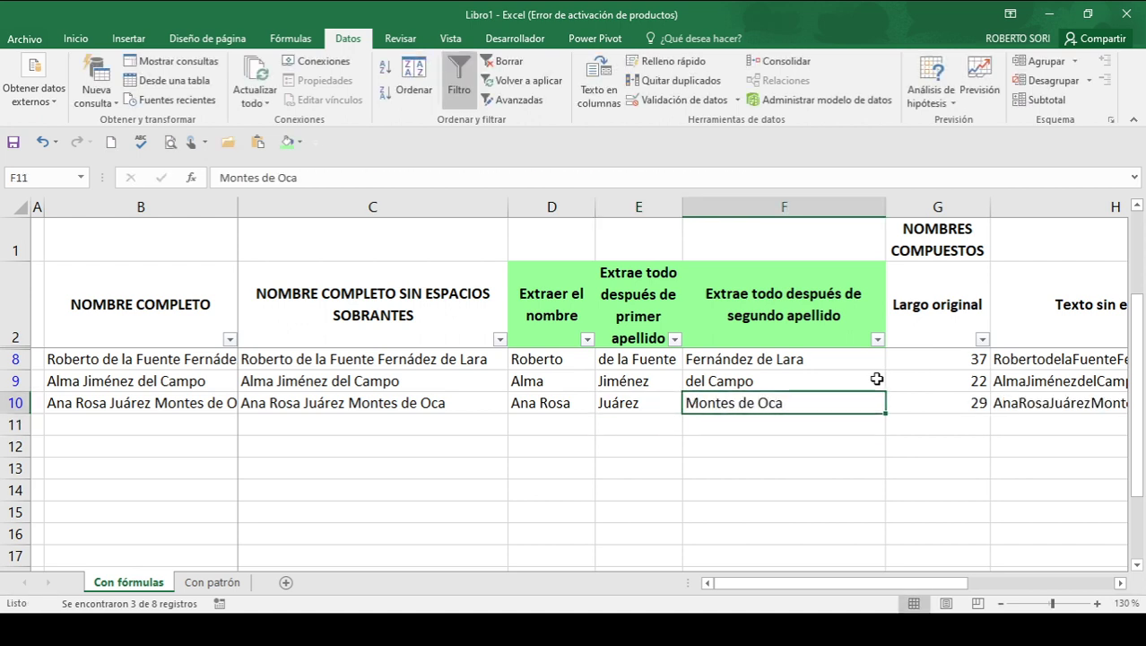
Step: Review the corrected first names and surnames in D8:F10 against the full names
{"action": "key", "text": "Up"}
{"action": "key", "text": "Up"}
{"action": "key", "text": "Left"}
{"action": "key", "text": "Left"}
{"action": "key", "text": "shift+Down"}
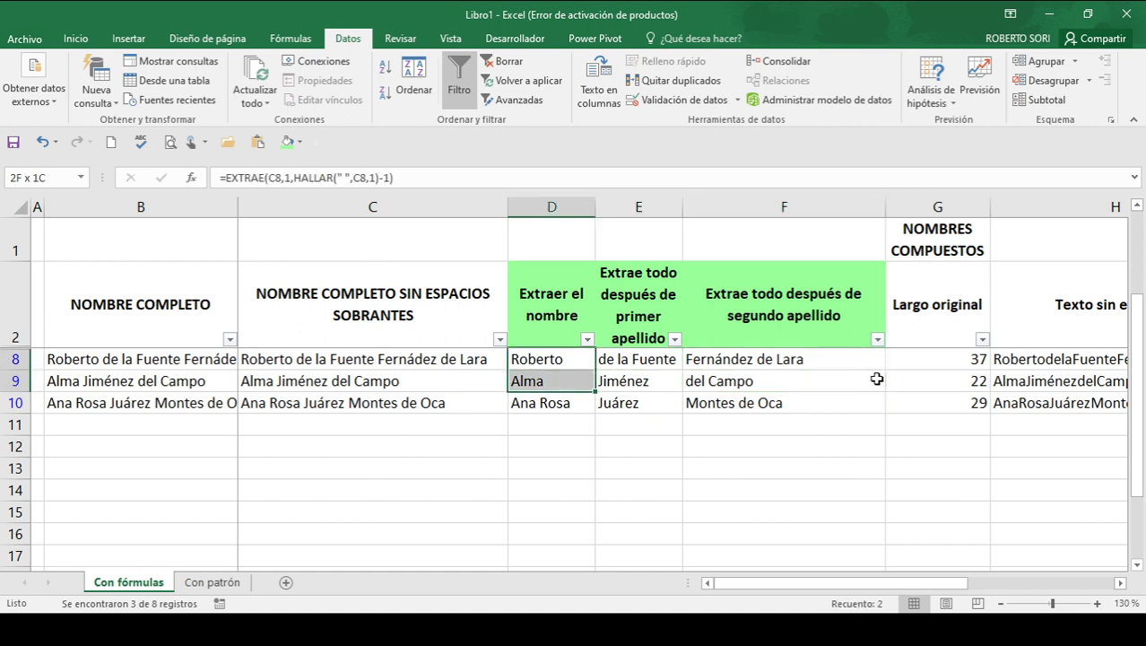
{"action": "key", "text": "shift+Right"}
{"action": "key", "text": "shift+Right"}
{"action": "key", "text": "shift+Down"}
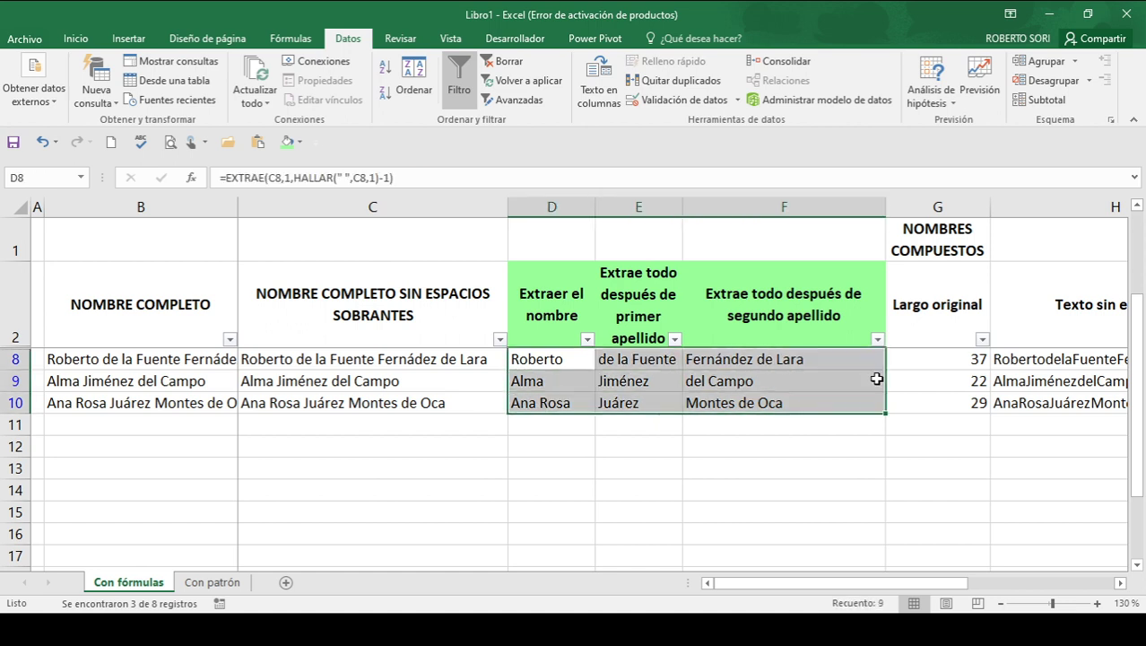
{"action": "key", "text": "Right"}
{"action": "key", "text": "Right"}
{"action": "key", "text": "Right"}
{"action": "key", "text": "Right"}
{"action": "key", "text": "Left"}
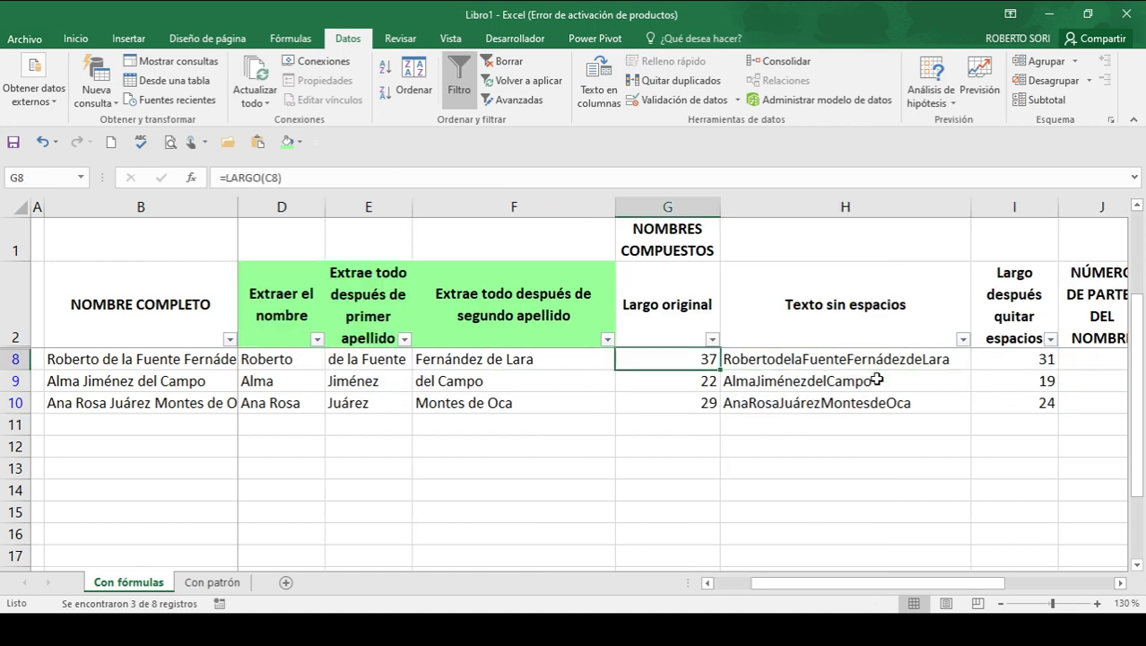
{"action": "key", "text": "Left"}
{"action": "key", "text": "Left"}
{"action": "key", "text": "Left"}
{"action": "key", "text": "Left"}
{"action": "key", "text": "Right"}
{"action": "key", "text": "shift+Down"}
{"action": "key", "text": "shift+Down"}
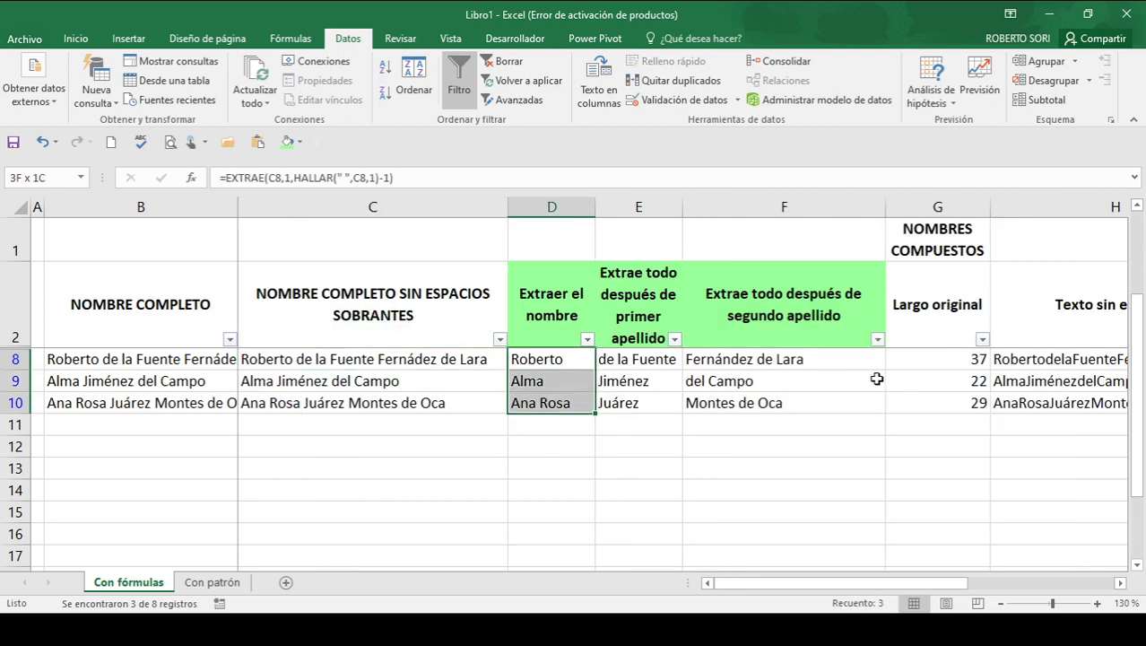
{"action": "key", "text": "shift+Right"}
{"action": "key", "text": "shift+Right"}
{"action": "key", "text": "Right"}
{"action": "key", "text": "Right"}
{"action": "key", "text": "shift+Down"}
{"action": "key", "text": "shift+Down"}
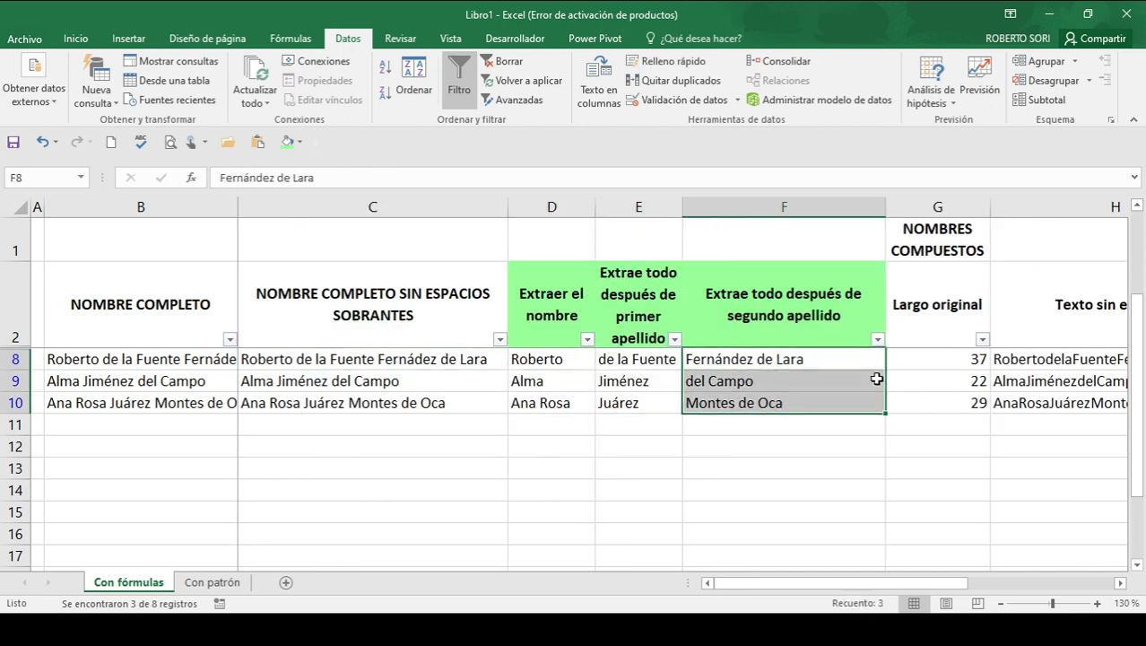
{"action": "key", "text": "Right"}
{"action": "key", "text": "Right"}
{"action": "key", "text": "Right"}
{"action": "key", "text": "Left"}
{"action": "key", "text": "Left"}
{"action": "key", "text": "Left"}
{"action": "key", "text": "Left"}
{"action": "key", "text": "Left"}
{"action": "key", "text": "Left"}
{"action": "key", "text": "Left"}
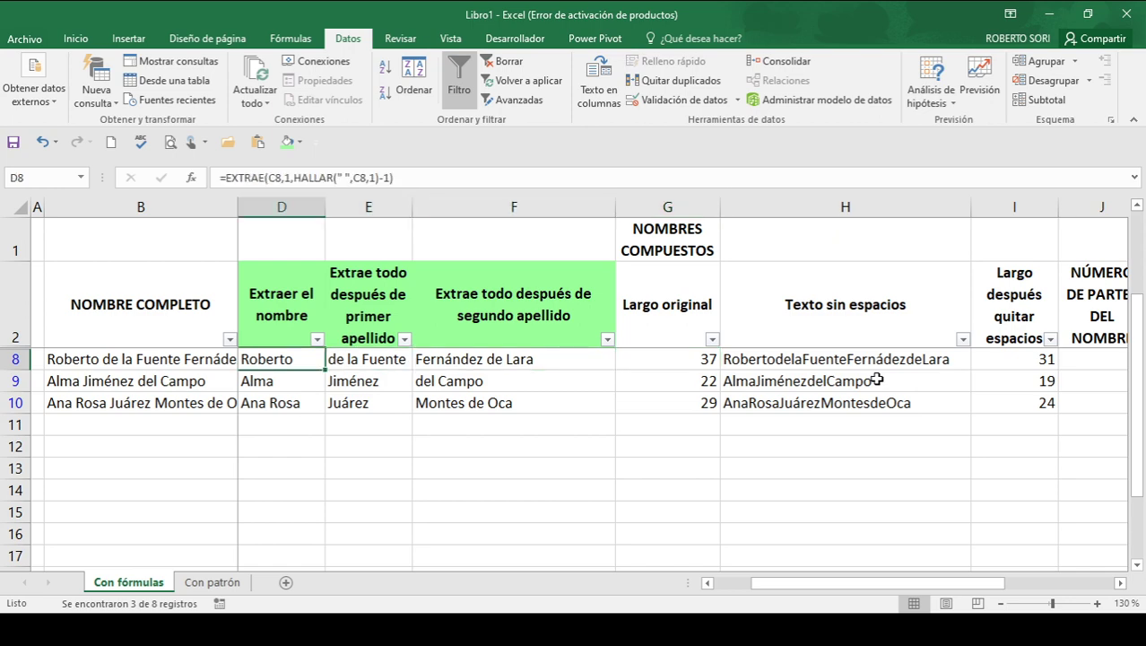
{"action": "key", "text": "Right"}
{"action": "key", "text": "Right"}
{"action": "key", "text": "Up"}
{"action": "key", "text": "Down"}
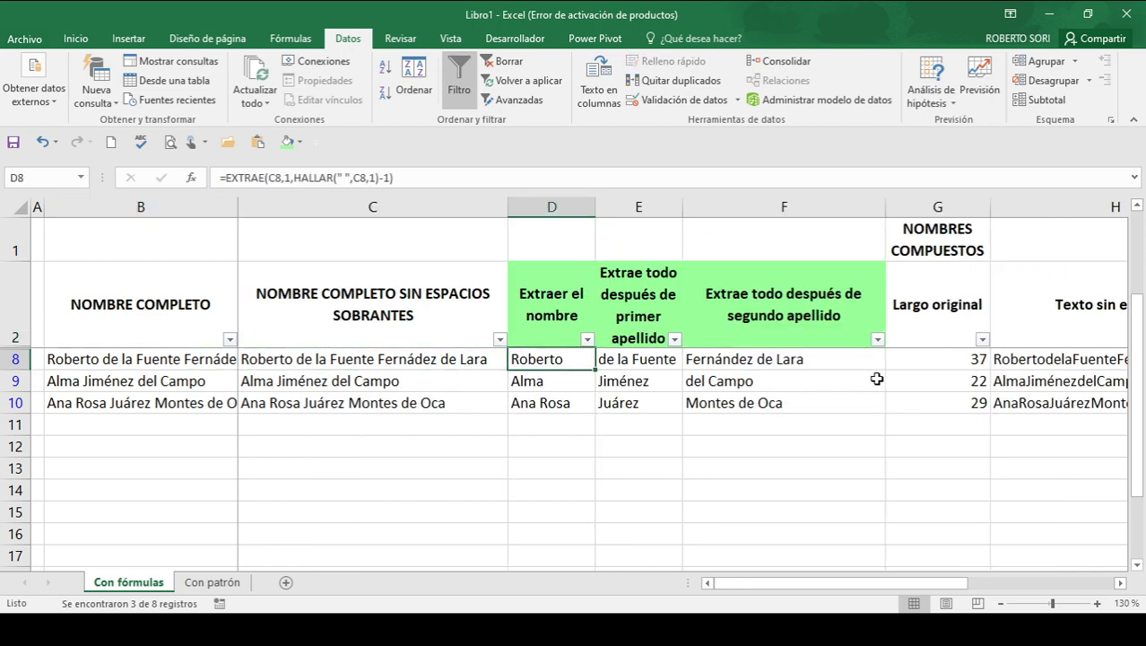
Step: Clear the filter on the NÚMERO DE PARTES DEL NOMBRE column to show all rows
{"action": "key", "text": "Up"}
{"action": "key", "text": "Right"}
{"action": "key", "text": "Right"}
{"action": "key", "text": "Right"}
{"action": "key", "text": "Right"}
{"action": "key", "text": "Right"}
{"action": "key", "text": "Right"}
{"action": "key", "text": "Right"}
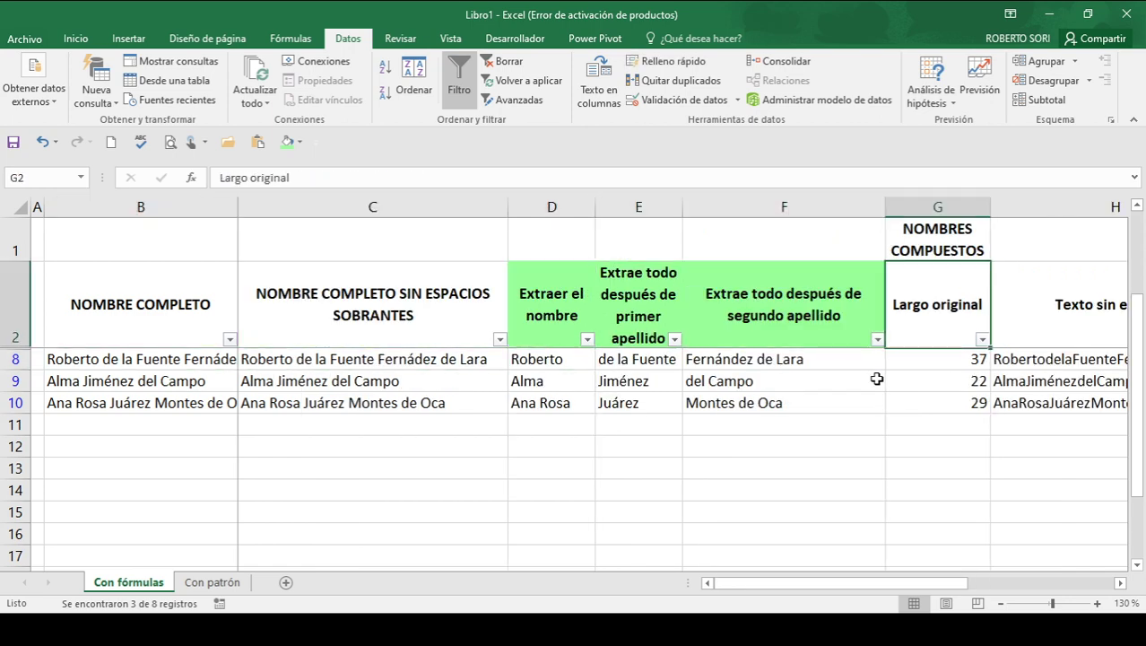
{"action": "key", "text": "Left"}
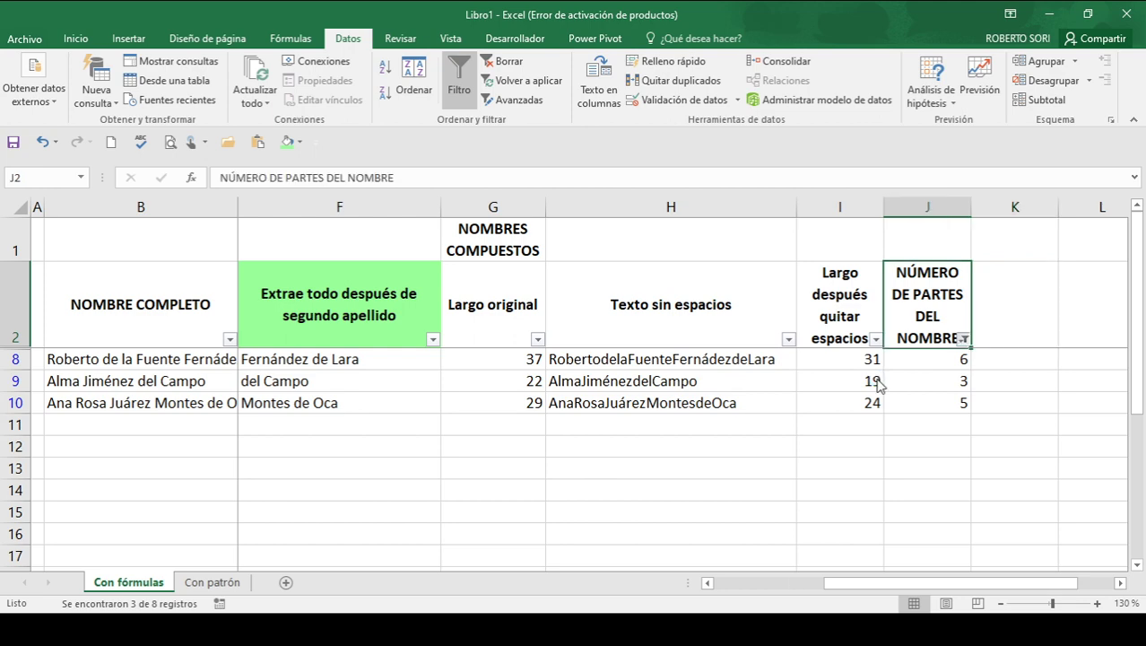
{"action": "scroll", "coordinate": [877, 384], "scroll_direction": "down", "scroll_amount": 1}
{"action": "key", "text": "Down"}
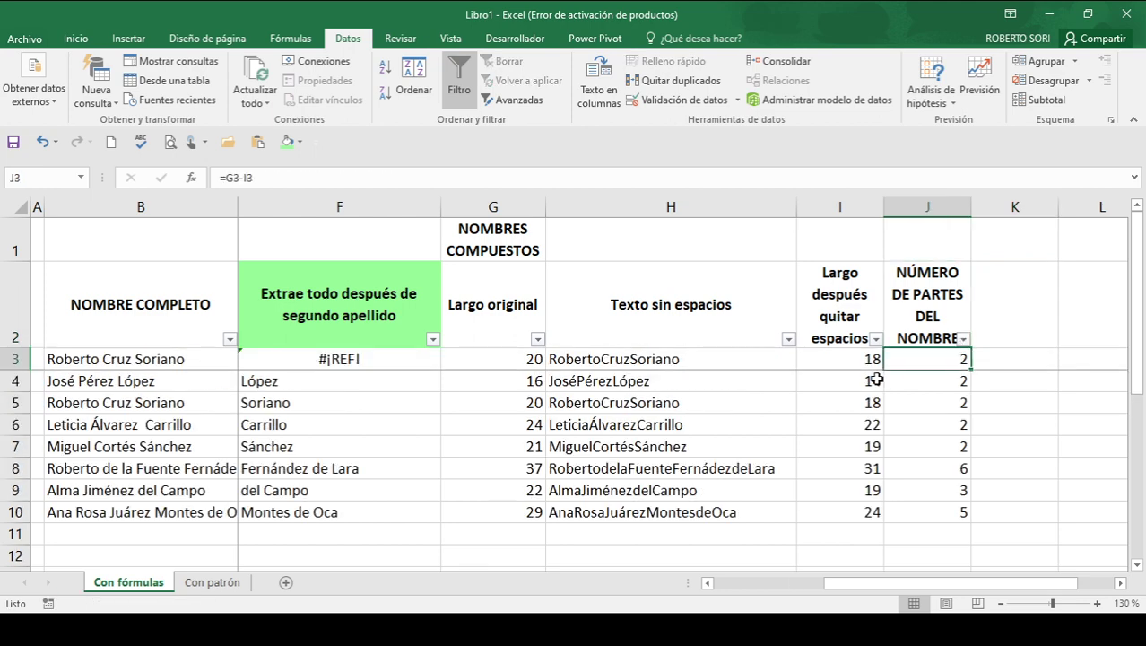
Step: Hide row 3, whose name formulas return reference errors, on the Con fórmulas sheet
{"action": "key", "text": "Left"}
{"action": "key", "text": "Left"}
{"action": "key", "text": "Left"}
{"action": "key", "text": "Left"}
{"action": "key", "text": "Left"}
{"action": "key", "text": "Left"}
{"action": "key", "text": "Left"}
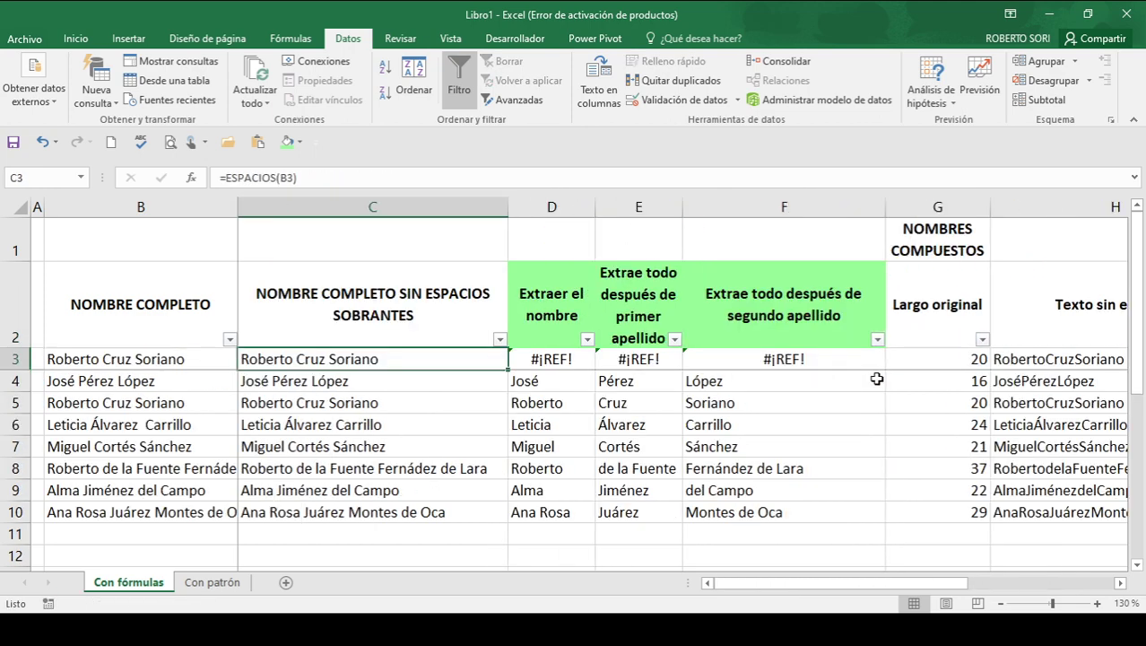
{"action": "key", "text": "Down"}
{"action": "key", "text": "Right"}
{"action": "key", "text": "Up"}
{"action": "key", "text": "shift+space"}
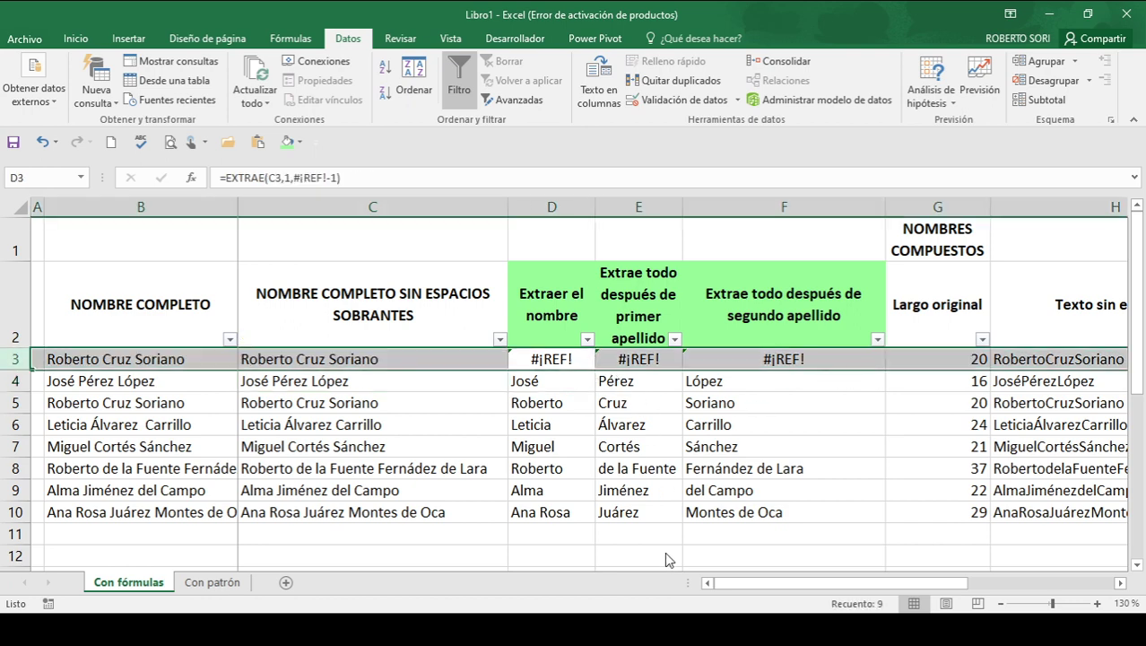
{"action": "key", "text": "ctrl+9"}
Step: Review the extracted first names and surnames in D4:F10 against the full names
{"action": "left_click", "coordinate": [634, 439]}
{"action": "left_click", "coordinate": [623, 364]}
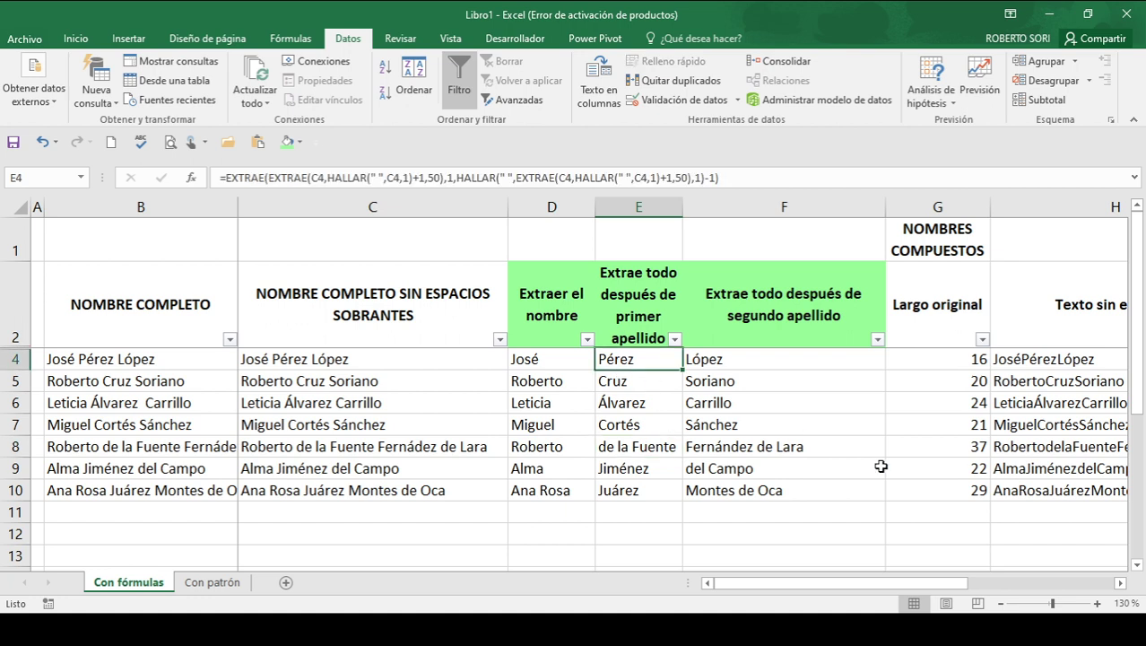
{"action": "key", "text": "ctrl+Down"}
{"action": "key", "text": "ctrl+Up"}
{"action": "key", "text": "Right"}
{"action": "key", "text": "Down"}
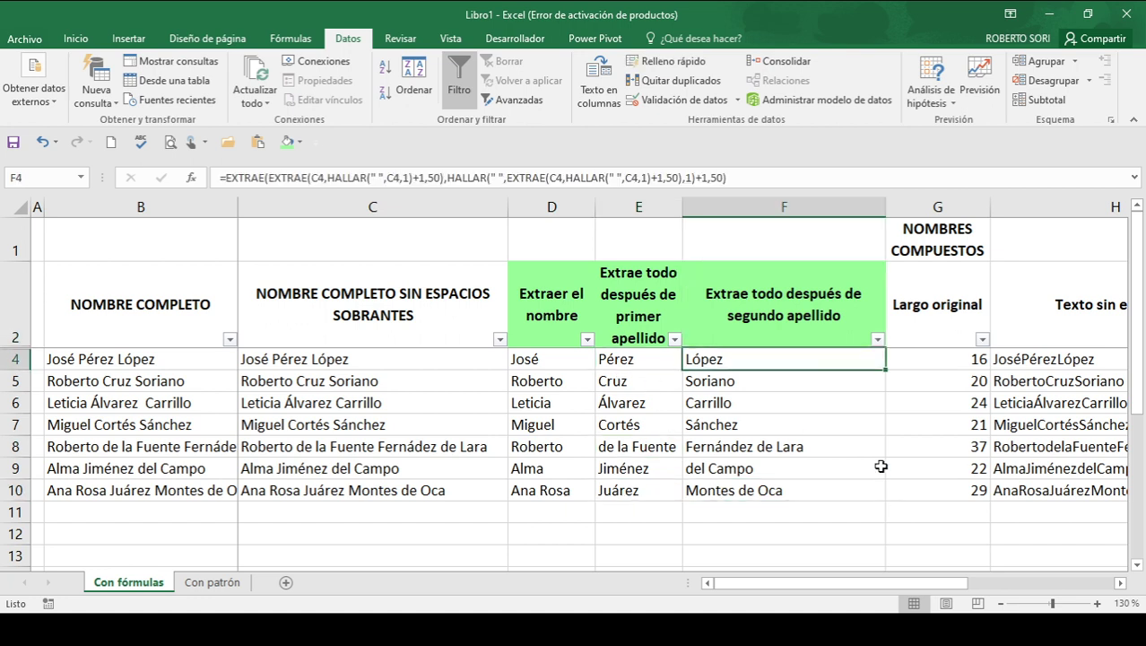
{"action": "key", "text": "Down"}
{"action": "key", "text": "Down"}
{"action": "key", "text": "Down"}
{"action": "key", "text": "Down"}
{"action": "key", "text": "Down"}
{"action": "key", "text": "Down"}
{"action": "key", "text": "Left"}
{"action": "key", "text": "Left"}
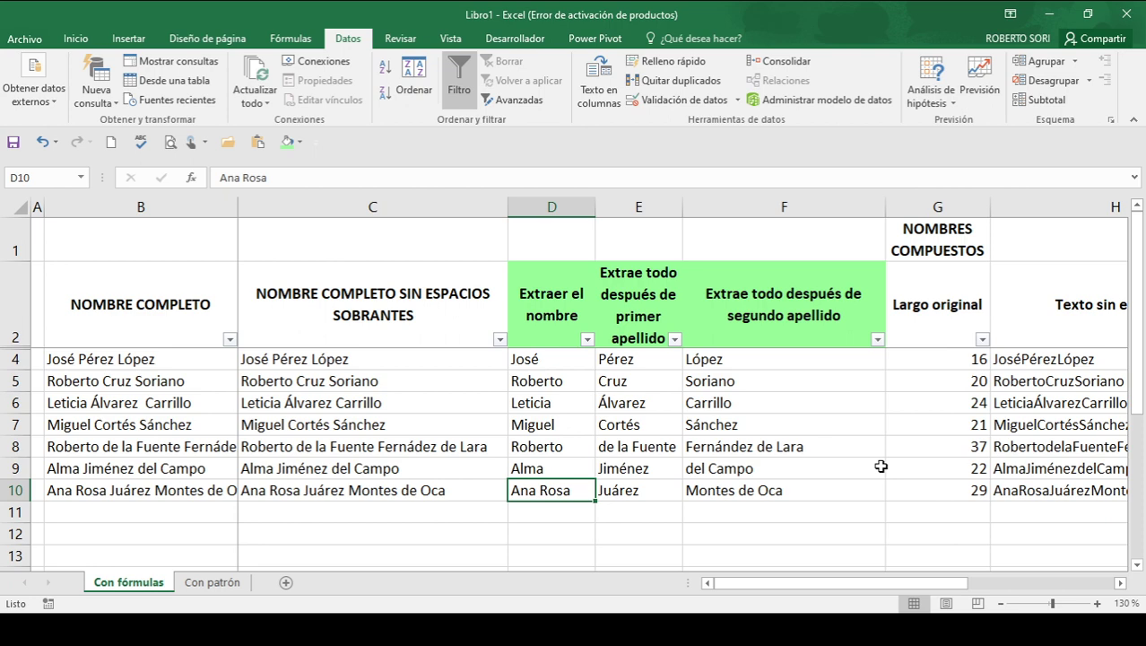
Step: Switch to the Con patrón sheet and examine the full names in column B and the spaces between their parts
{"action": "key", "text": "ctrl+Page_Down"}
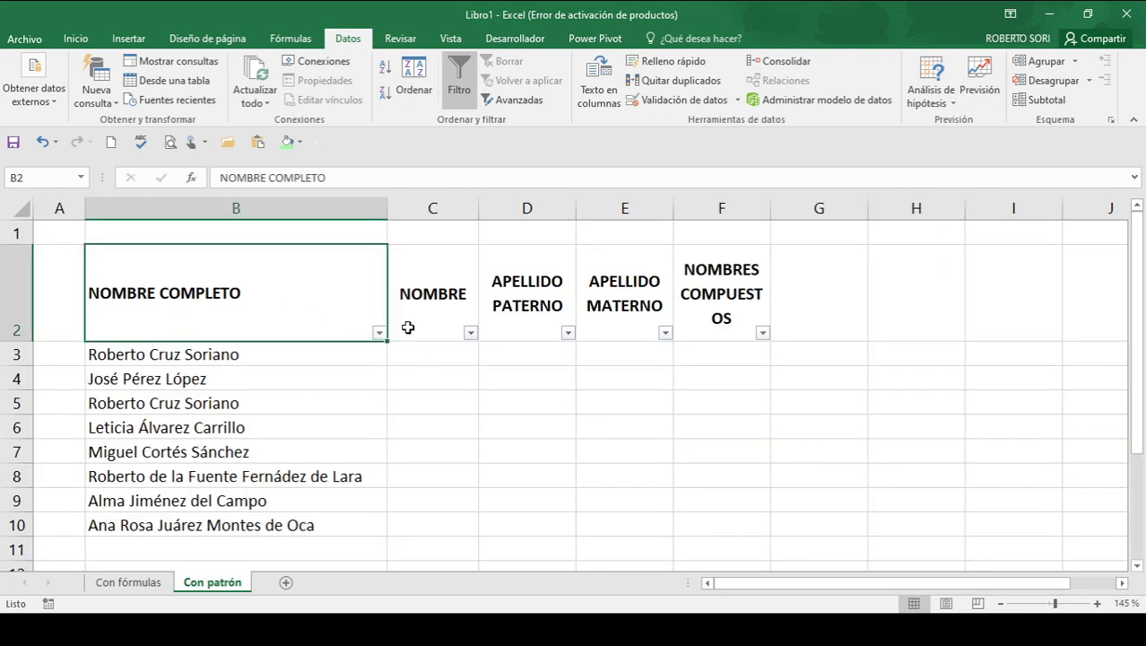
{"action": "left_click", "coordinate": [318, 355]}
{"action": "left_click", "coordinate": [325, 378]}
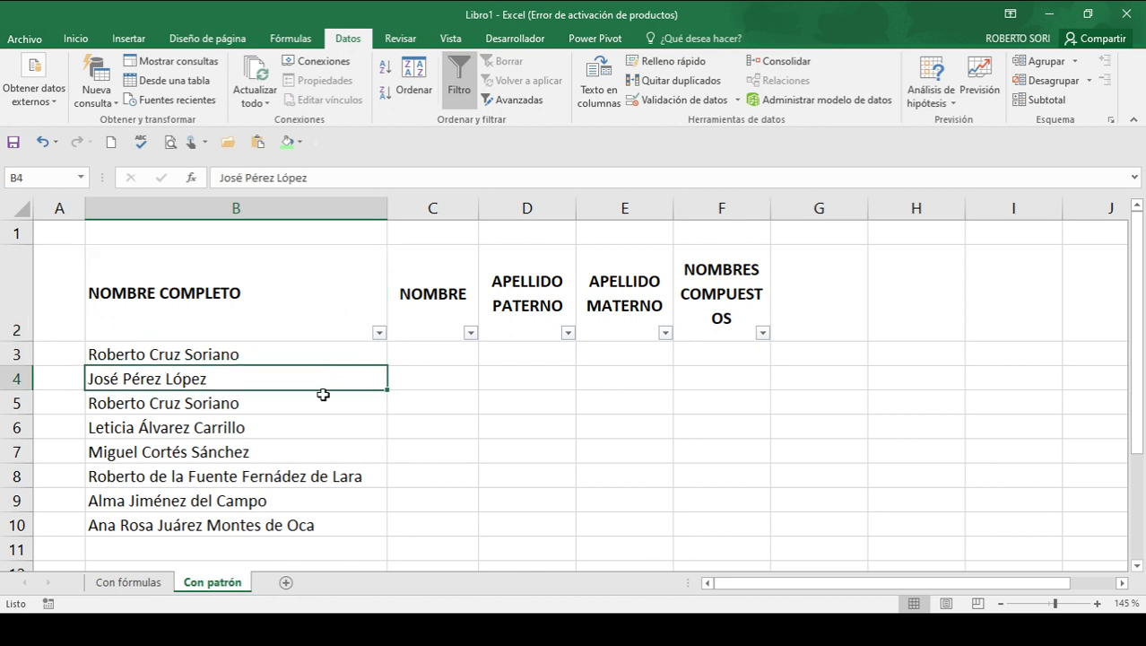
{"action": "left_click", "coordinate": [314, 408]}
{"action": "key", "text": "Down"}
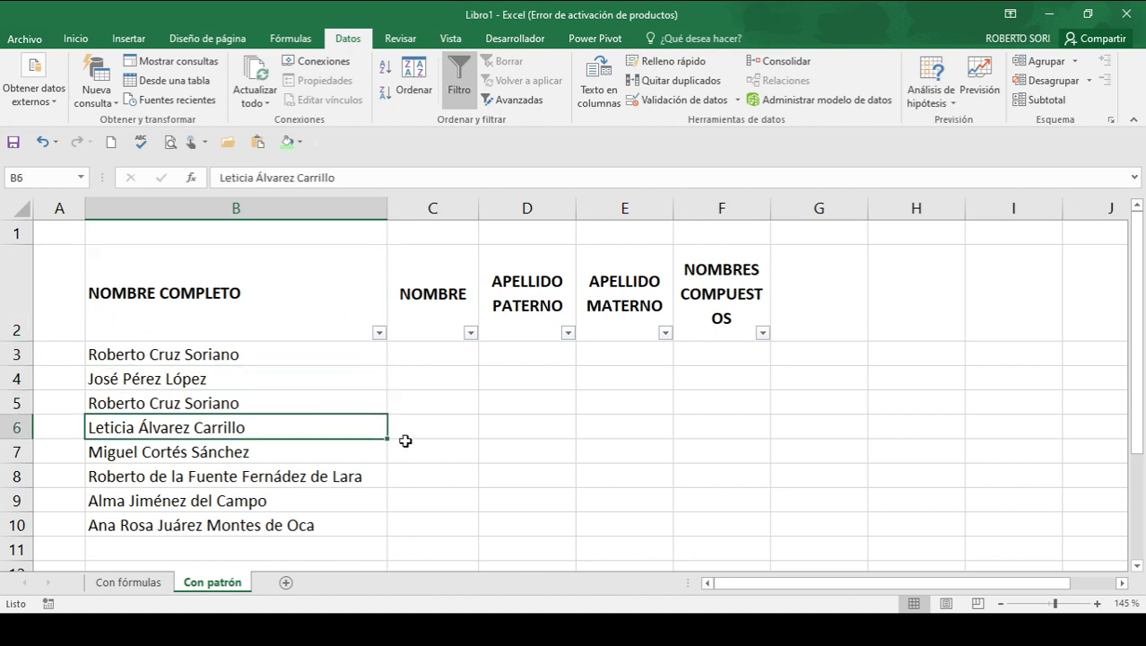
{"action": "key", "text": "F2"}
{"action": "key", "text": "ctrl+Left"}
{"action": "key", "text": "Escape"}
{"action": "key", "text": "ctrl+Up"}
{"action": "key", "text": "Down"}
{"action": "key", "text": "Right"}
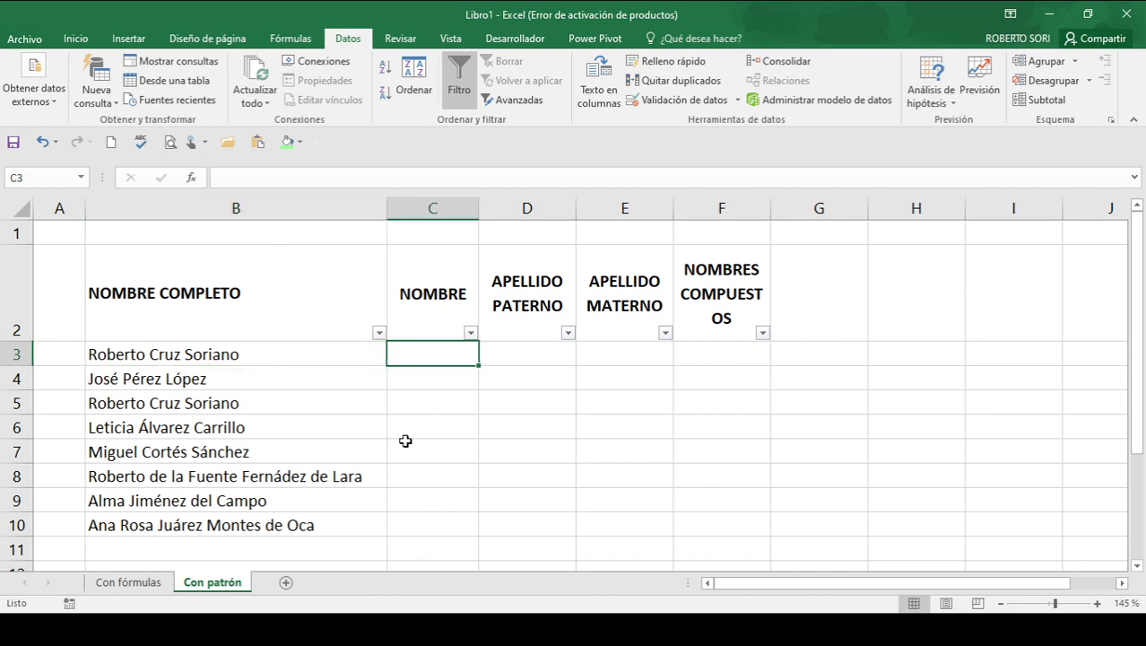
{"action": "type", "text": "Roberto"}
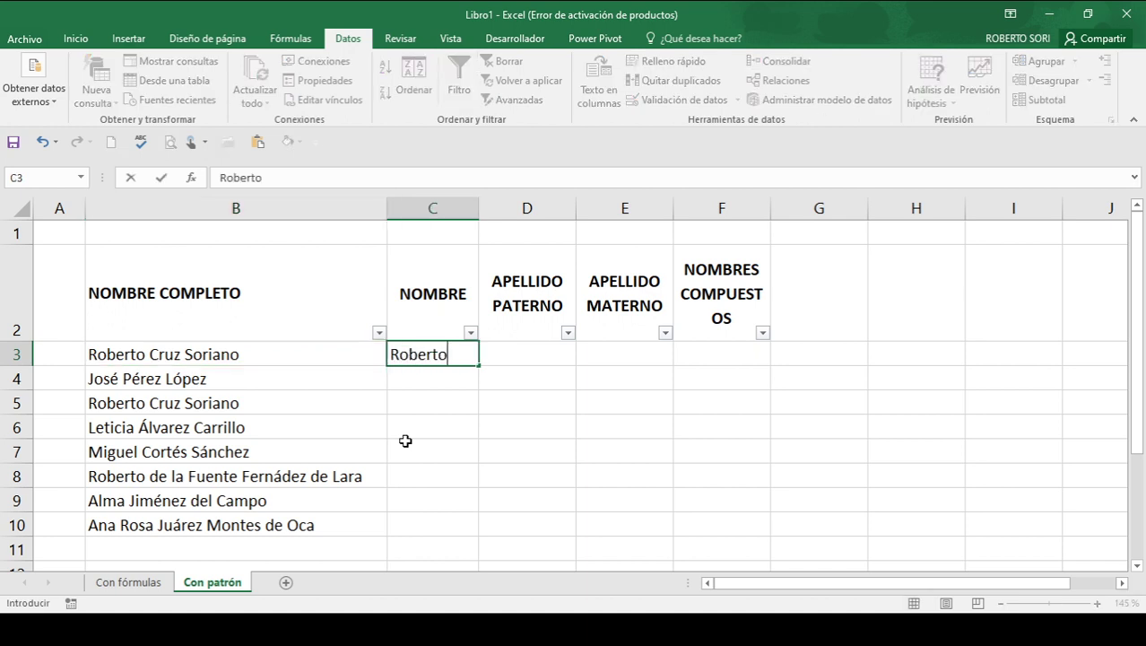
{"action": "key", "text": "Escape"}
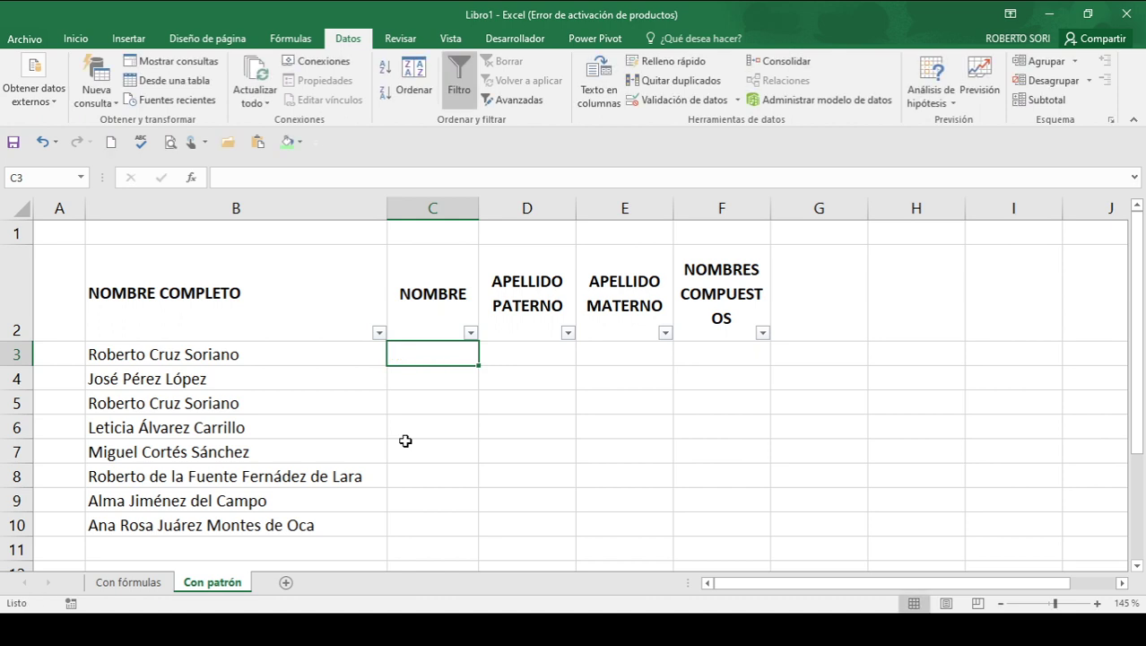
Step: Delete row 3, the first data row below the headers, from the Con patrón sheet
{"action": "key", "text": "shift+space"}
{"action": "key", "text": "ctrl+minus"}
{"action": "key", "text": "Down"}
{"action": "key", "text": "Right"}
{"action": "key", "text": "Up"}
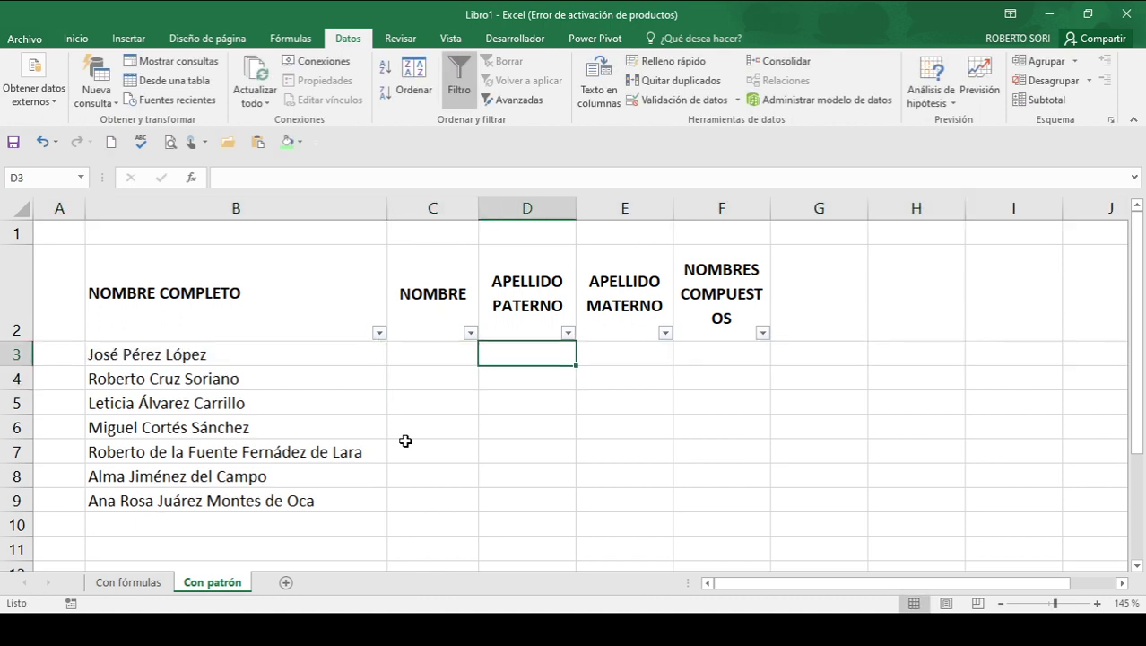
Step: Enter the first name, paternal surname and maternal surname from B3 in C3, D3 and E3 as the example pattern
{"action": "key", "text": "Left"}
{"action": "type", "text": "José"}
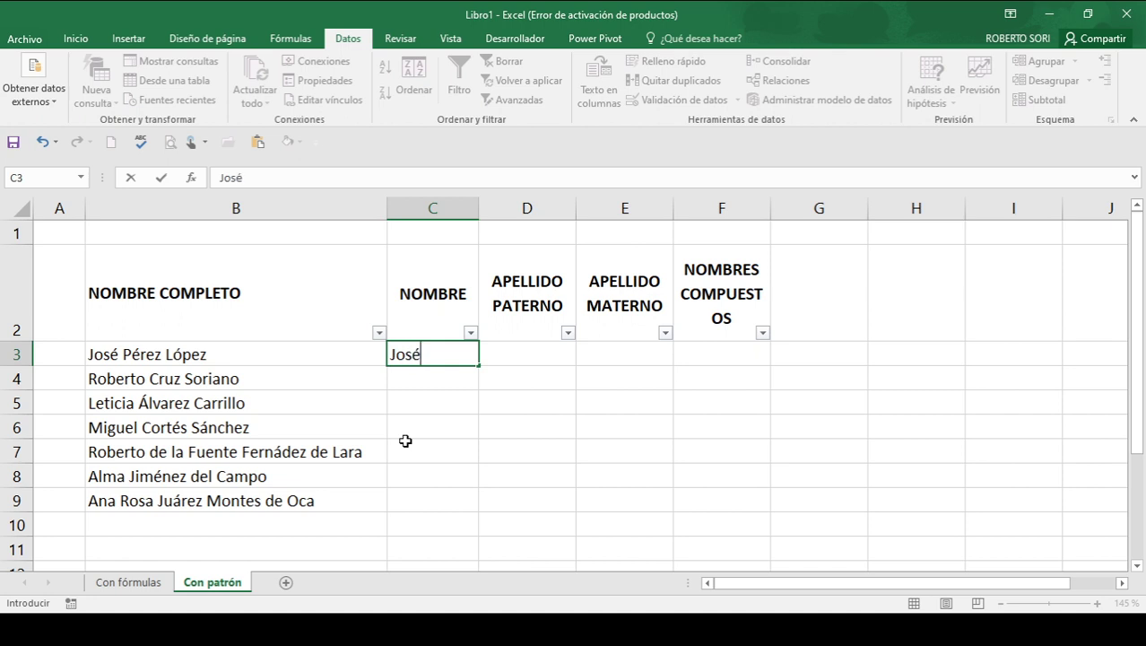
{"action": "key", "text": "Right"}
{"action": "type", "text": "Pérez"}
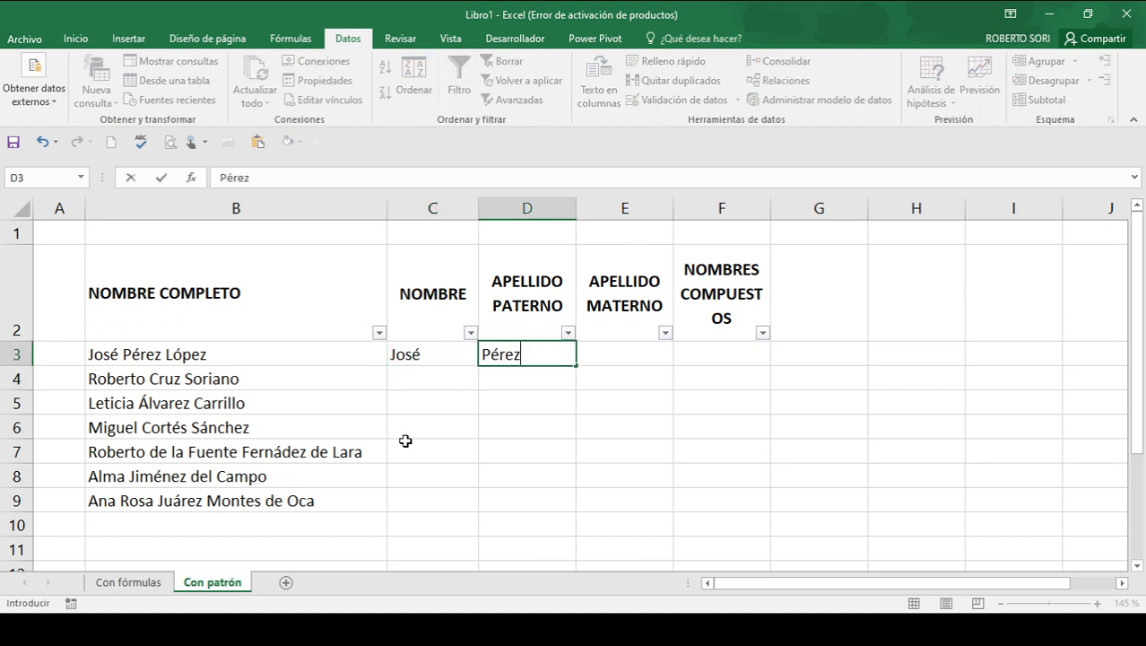
{"action": "key", "text": "Right"}
{"action": "type", "text": "López"}
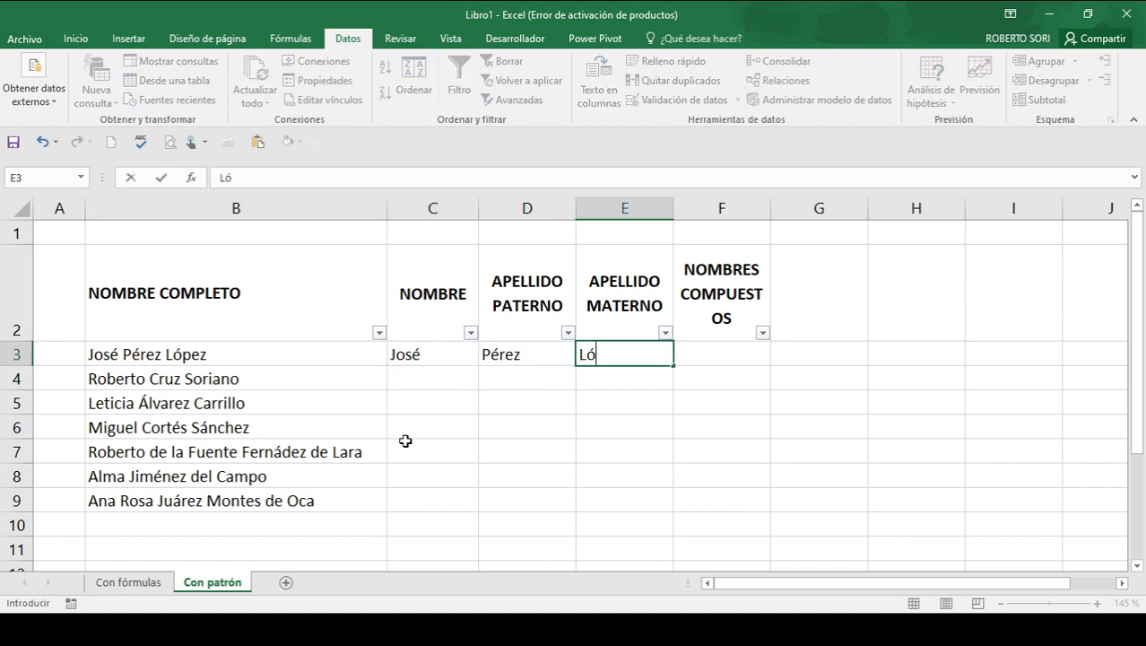
{"action": "key", "text": "Down"}
{"action": "key", "text": "Left"}
{"action": "key", "text": "Left"}
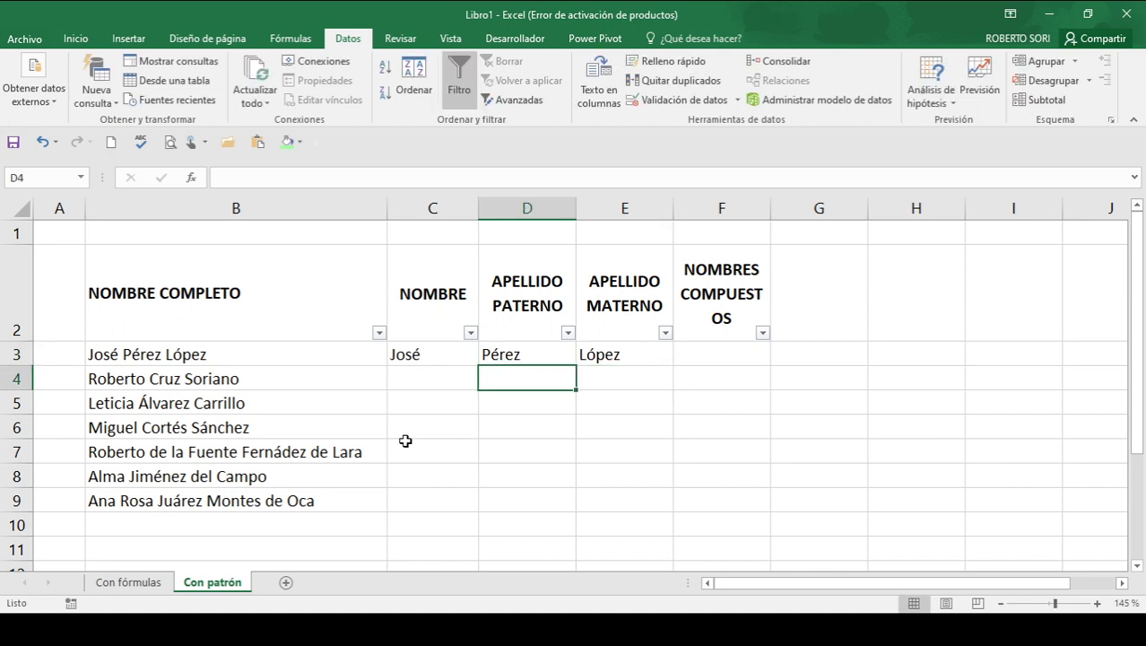
Step: Try to run Flash Fill on only the empty cells C4:C9 of the NOMBRE column
{"action": "key", "text": "Up"}
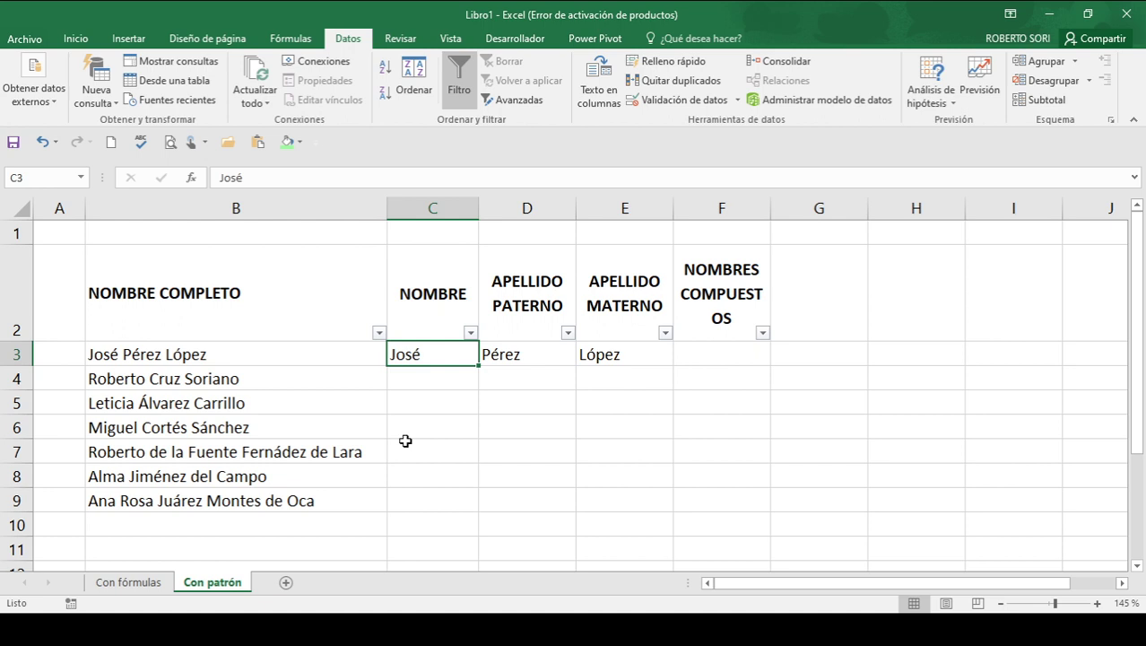
{"action": "key", "text": "Right"}
{"action": "key", "text": "Left"}
{"action": "key", "text": "Down"}
{"action": "key", "text": "shift+Down"}
{"action": "key", "text": "shift+Down"}
{"action": "key", "text": "shift+Down"}
{"action": "key", "text": "shift+Down"}
{"action": "key", "text": "shift+Down"}
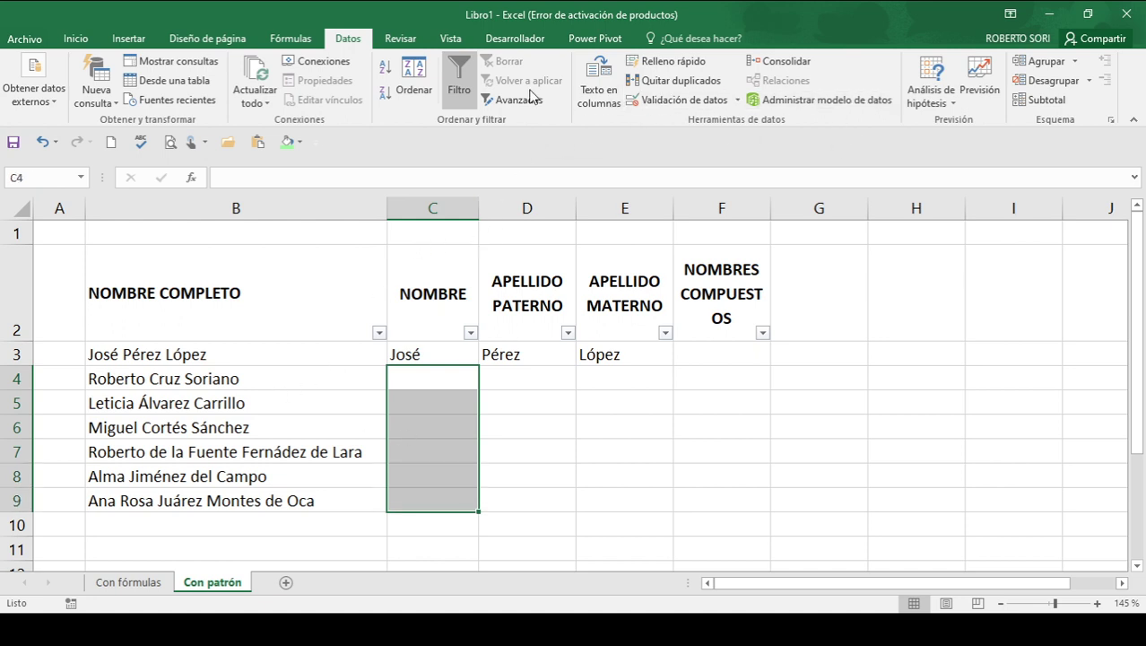
{"action": "left_click", "coordinate": [651, 68]}
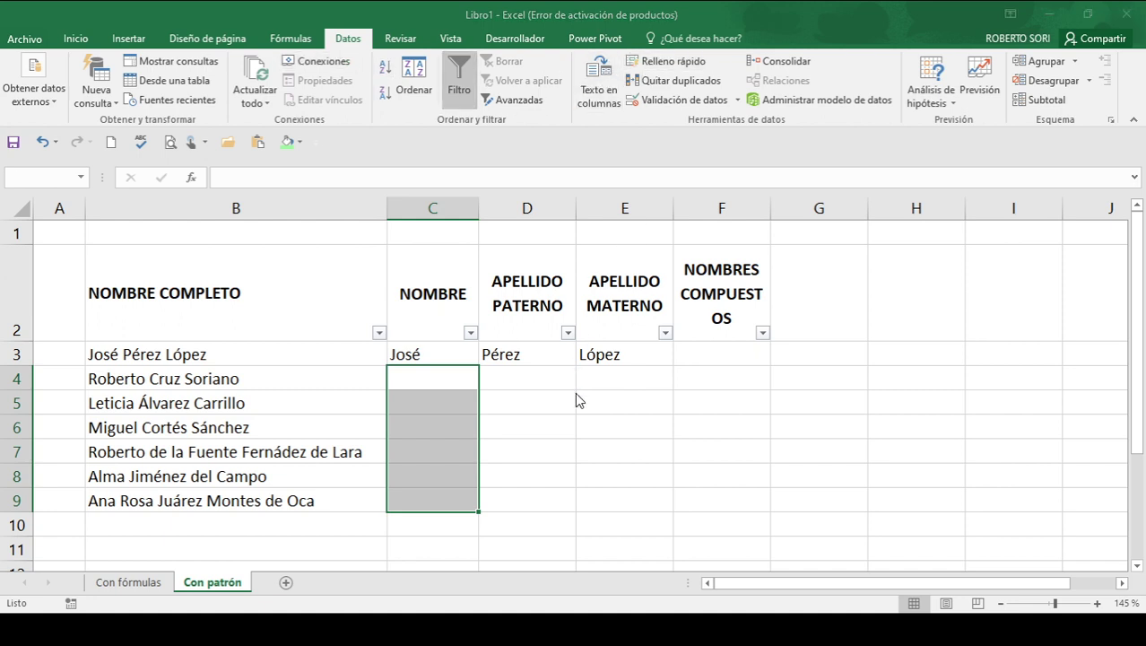
Step: Flash Fill the NOMBRE column over C3:C9, using the first name in C3 as the example
{"action": "left_click_drag", "start_coordinate": [440, 353], "coordinate": [440, 505]}
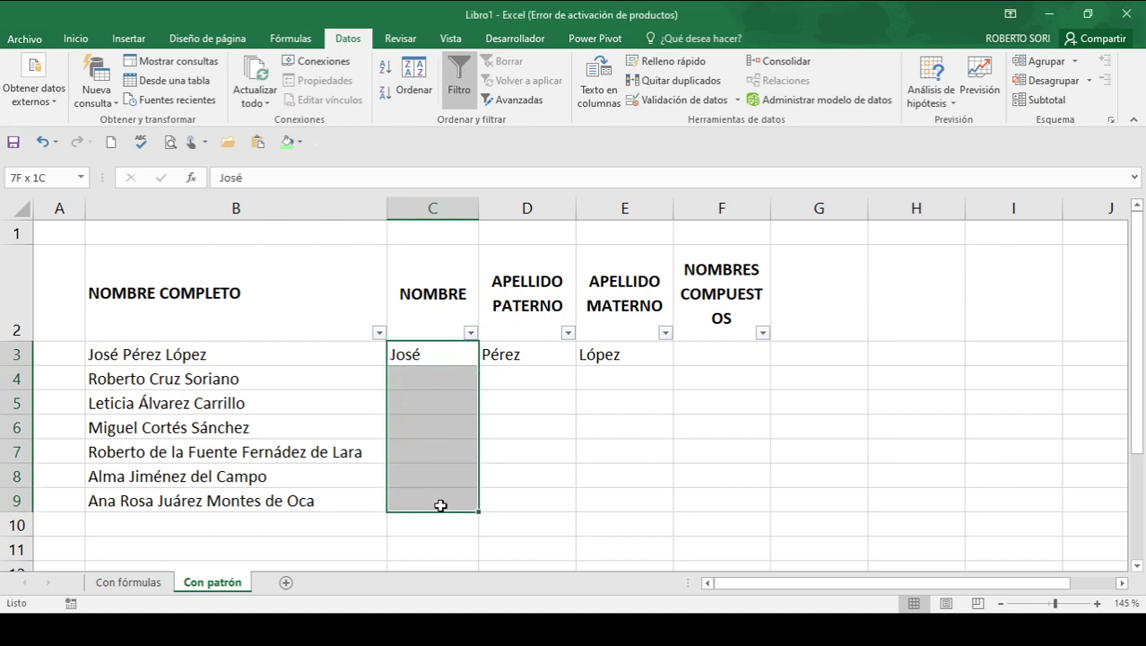
{"action": "left_click", "coordinate": [655, 68]}
{"action": "left_click_drag", "start_coordinate": [437, 348], "coordinate": [439, 499]}
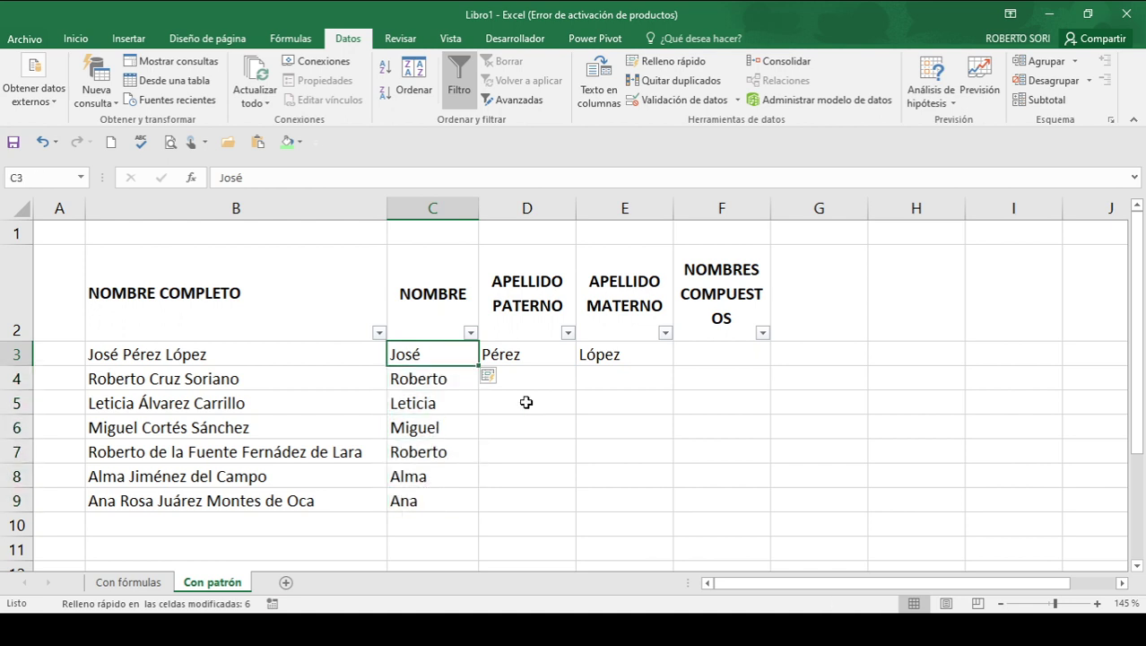
{"action": "left_click", "coordinate": [451, 357]}
{"action": "key", "text": "Down"}
{"action": "key", "text": "Down"}
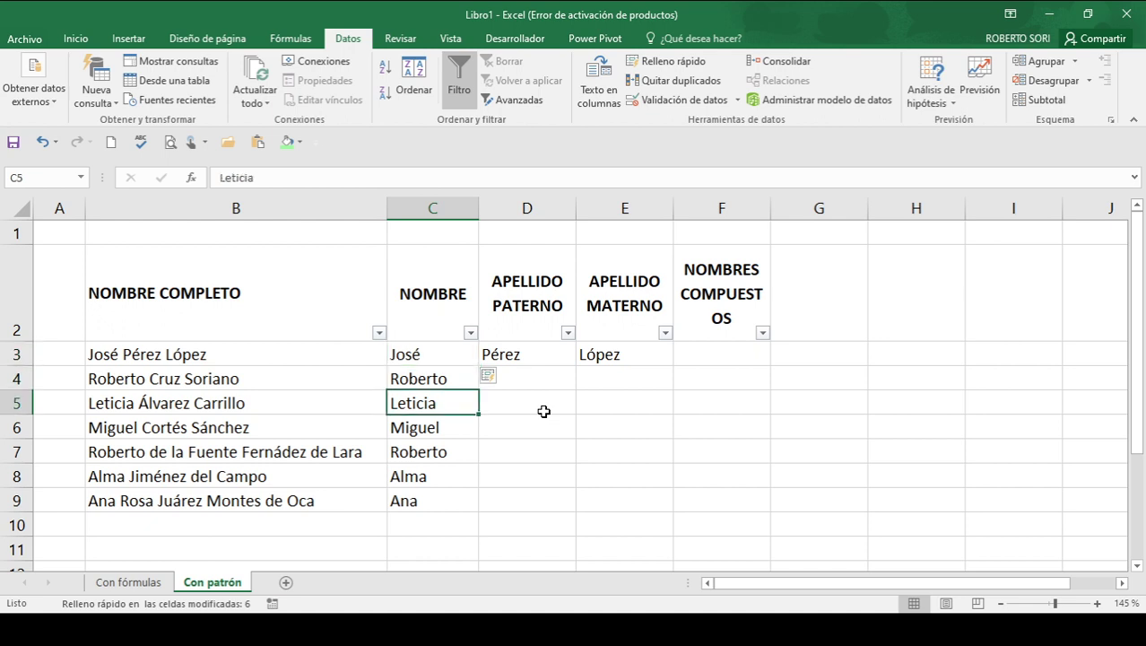
Step: Flash Fill the APELLIDO PATERNO column over D3:D9, following the example in D3
{"action": "key", "text": "Up"}
{"action": "key", "text": "Up"}
{"action": "key", "text": "Right"}
{"action": "key", "text": "shift+Down"}
{"action": "key", "text": "shift+Down"}
{"action": "key", "text": "shift+Down"}
{"action": "key", "text": "shift+Down"}
{"action": "key", "text": "shift+Down"}
{"action": "key", "text": "shift+Down"}
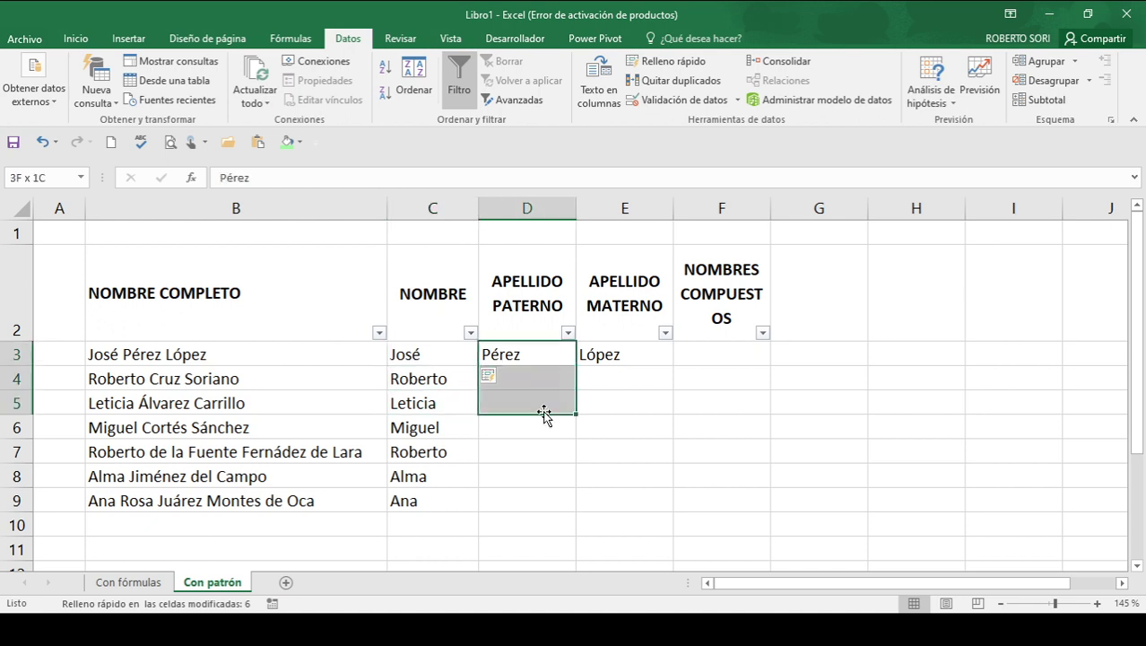
{"action": "left_click", "coordinate": [700, 63]}
Step: Flash Fill the APELLIDO MATERNO column over E3:E9, following the example in E3
{"action": "key", "text": "Right"}
{"action": "key", "text": "shift+Down"}
{"action": "key", "text": "shift+Down"}
{"action": "key", "text": "shift+Down"}
{"action": "key", "text": "shift+Down"}
{"action": "key", "text": "shift+Down"}
{"action": "key", "text": "shift+Down"}
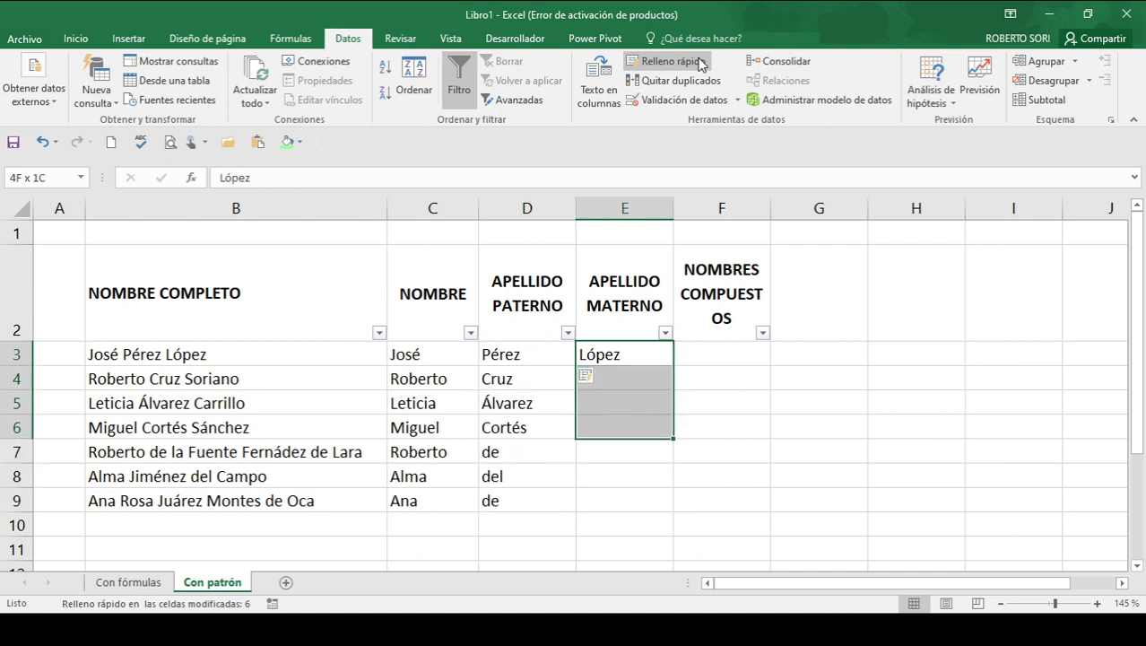
{"action": "left_click", "coordinate": [700, 63]}
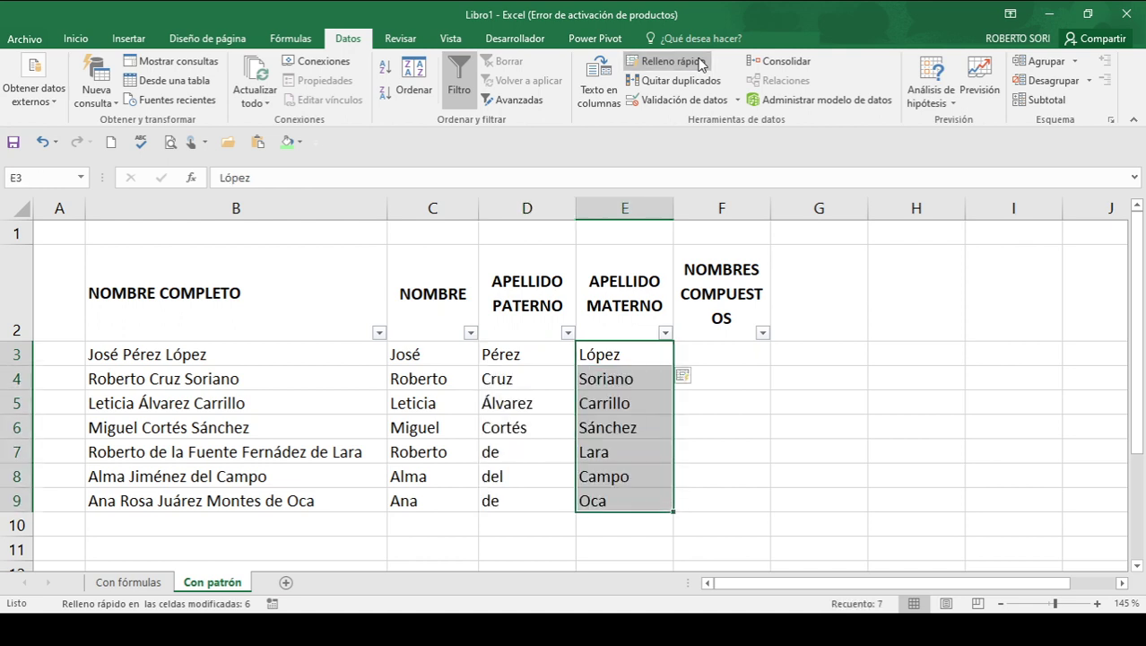
Step: Review the filled names and surnames in C3:E9 against the full names, including the compound ones
{"action": "key", "text": "ctrl+Down"}
{"action": "key", "text": "ctrl+Up"}
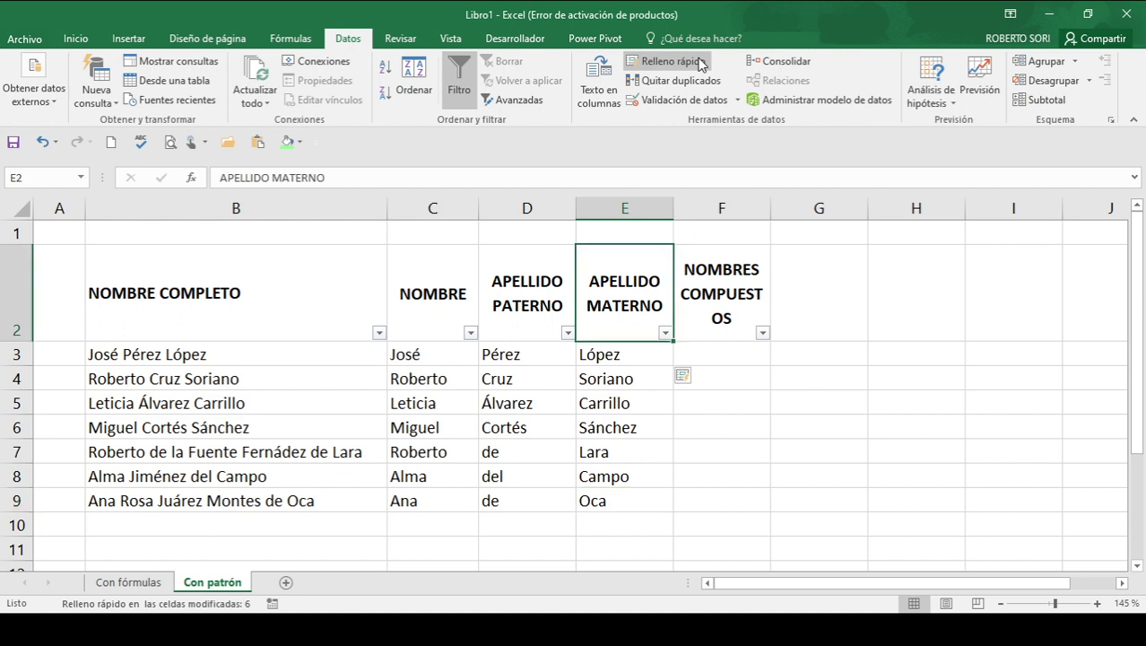
{"action": "key", "text": "ctrl+Down"}
{"action": "key", "text": "ctrl+Up"}
{"action": "key", "text": "ctrl+Down"}
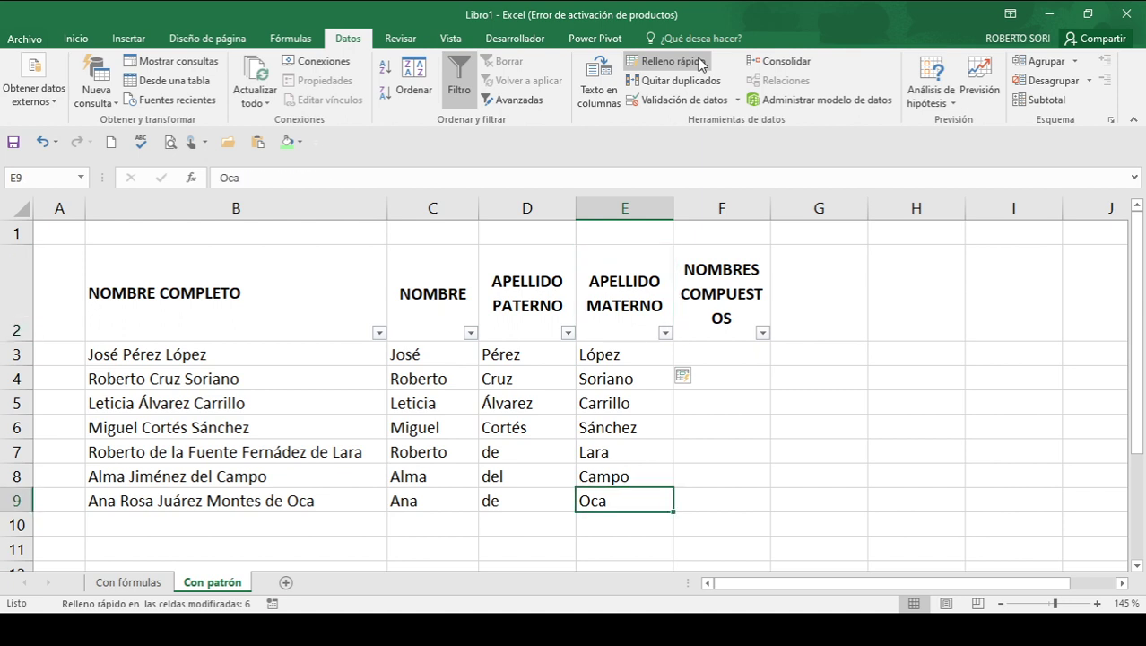
{"action": "key", "text": "ctrl+Up"}
{"action": "key", "text": "Down"}
{"action": "key", "text": "Down"}
{"action": "key", "text": "Down"}
{"action": "key", "text": "Down"}
{"action": "key", "text": "Left"}
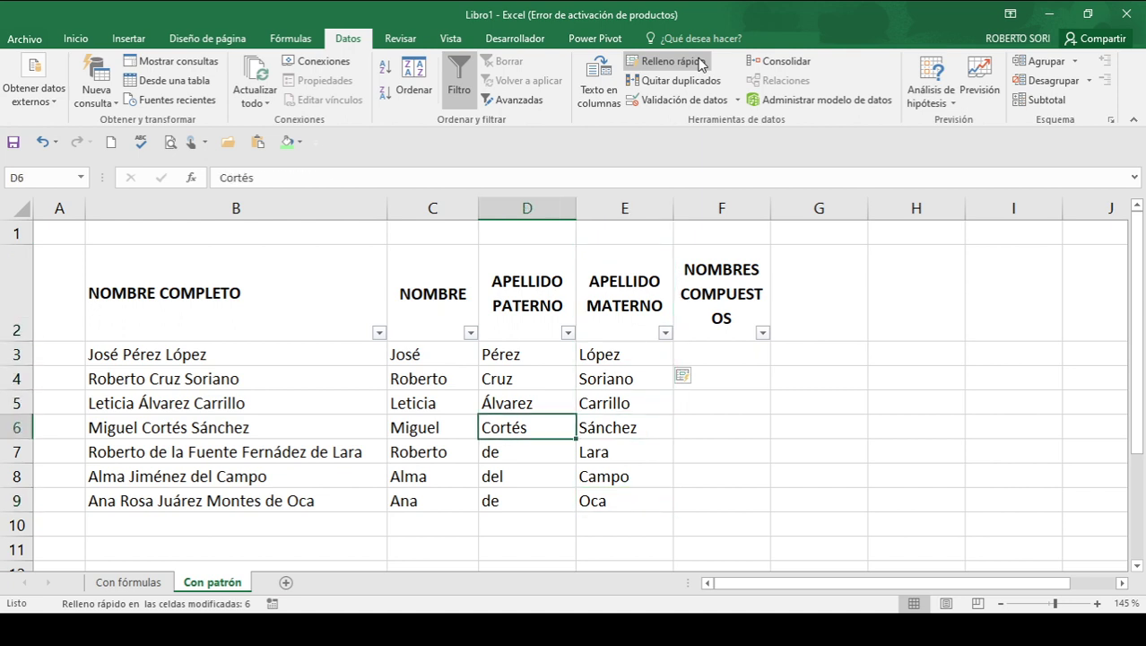
{"action": "key", "text": "Left"}
{"action": "key", "text": "Up"}
{"action": "key", "text": "Up"}
{"action": "key", "text": "Up"}
{"action": "key", "text": "shift+Right"}
{"action": "key", "text": "shift+Right"}
{"action": "key", "text": "shift+Down"}
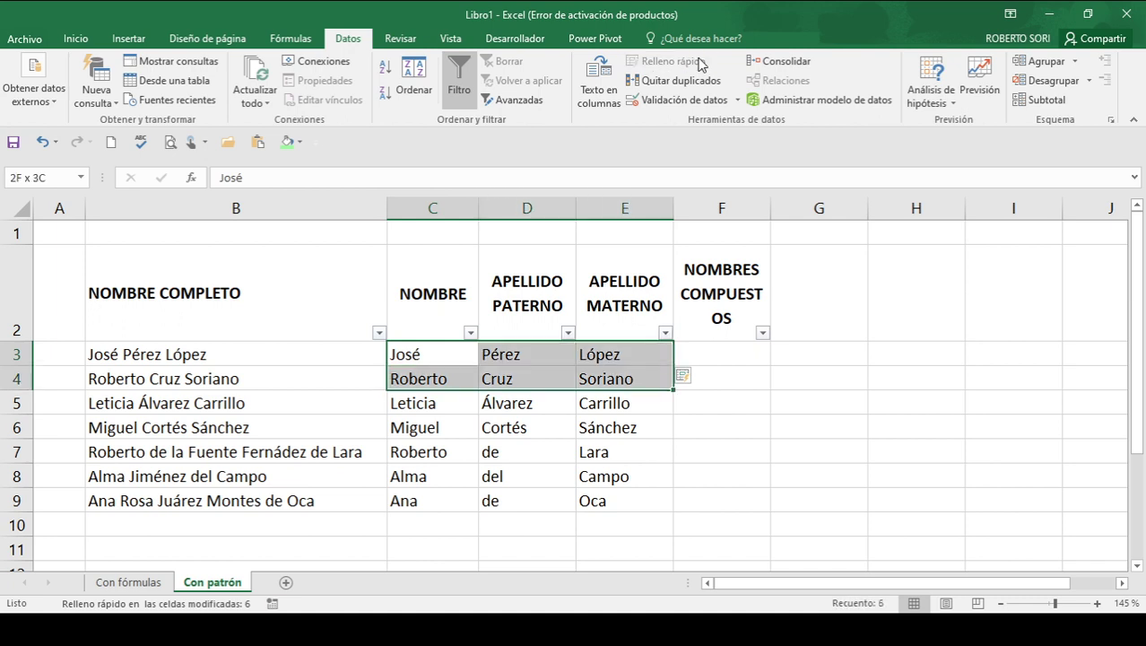
{"action": "key", "text": "shift+Down"}
{"action": "key", "text": "shift+Down"}
{"action": "key", "text": "shift+Down"}
{"action": "key", "text": "shift+Down"}
{"action": "key", "text": "shift+Down"}
{"action": "key", "text": "Down"}
{"action": "key", "text": "Down"}
{"action": "key", "text": "Right"}
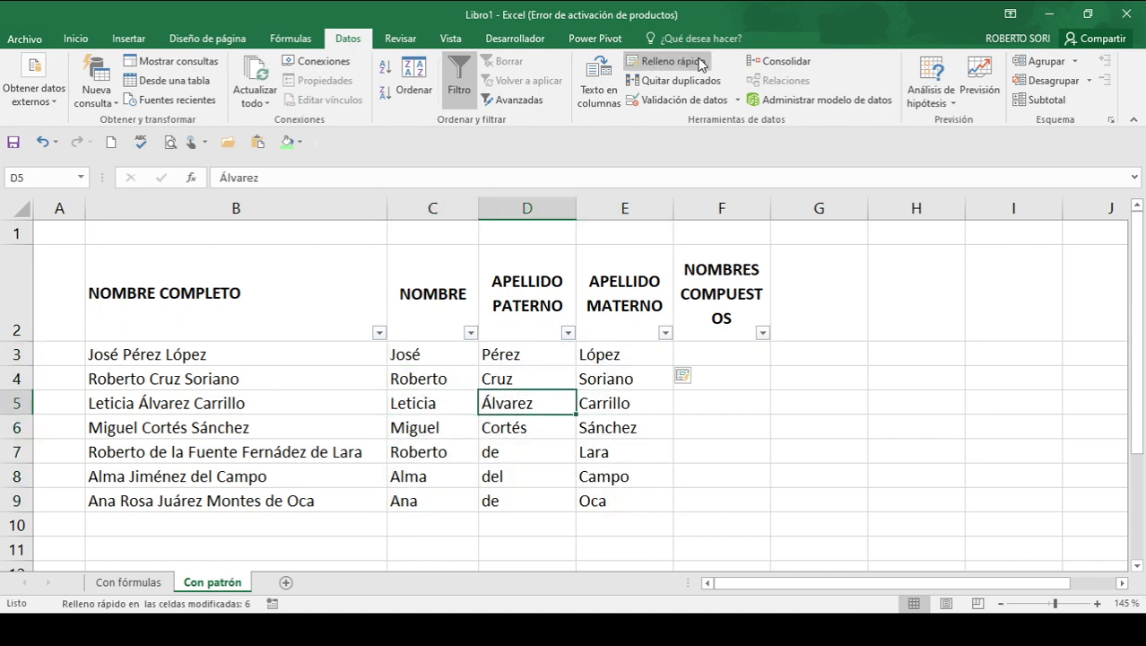
Step: Enter =LARGO(B3) in F3 under NOMBRES COMPUESTOS to get the length of the full name
{"action": "key", "text": "Right"}
{"action": "key", "text": "Up"}
{"action": "key", "text": "Up"}
{"action": "key", "text": "Right"}
{"action": "key", "text": "Up"}
{"action": "key", "text": "Down"}
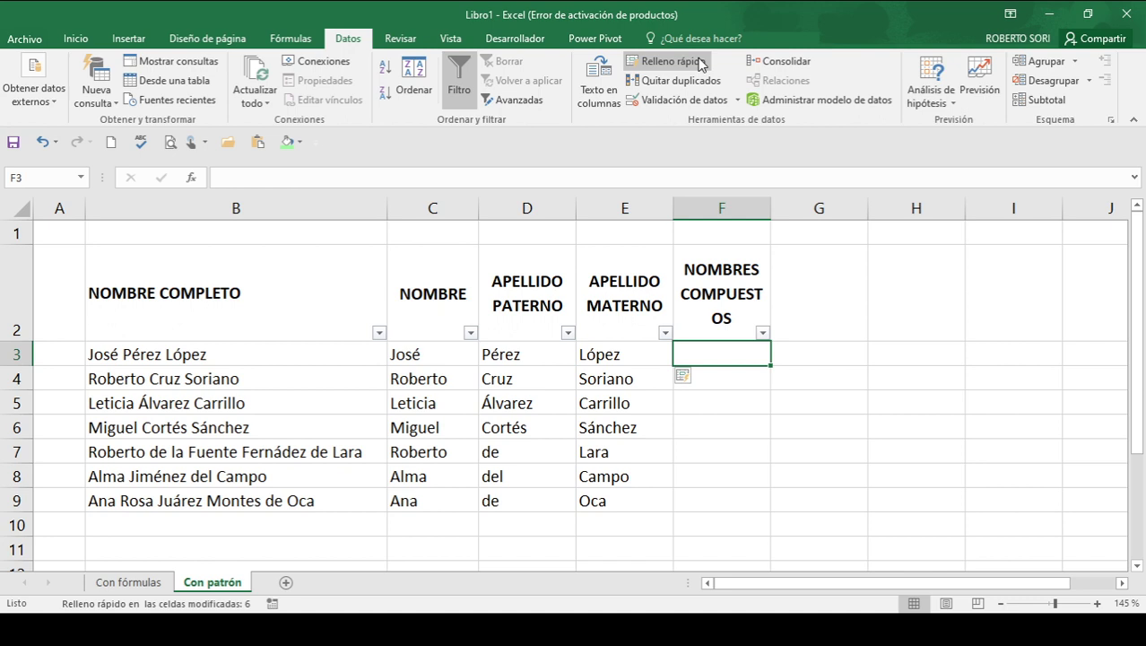
{"action": "type", "text": "="}
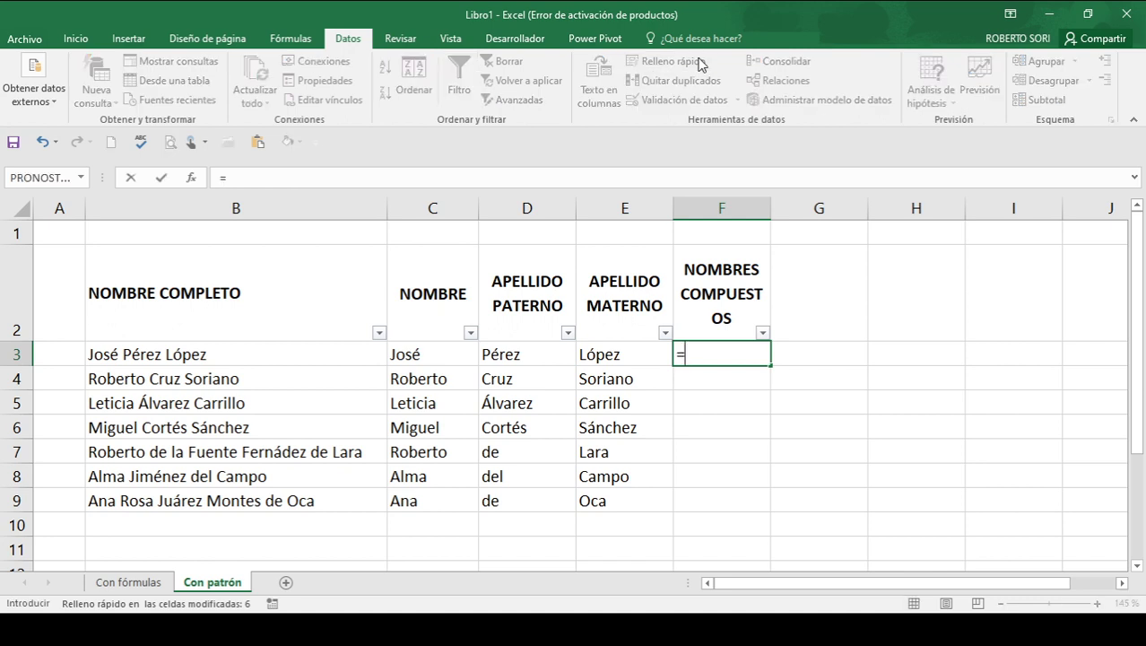
{"action": "type", "text": "largo("}
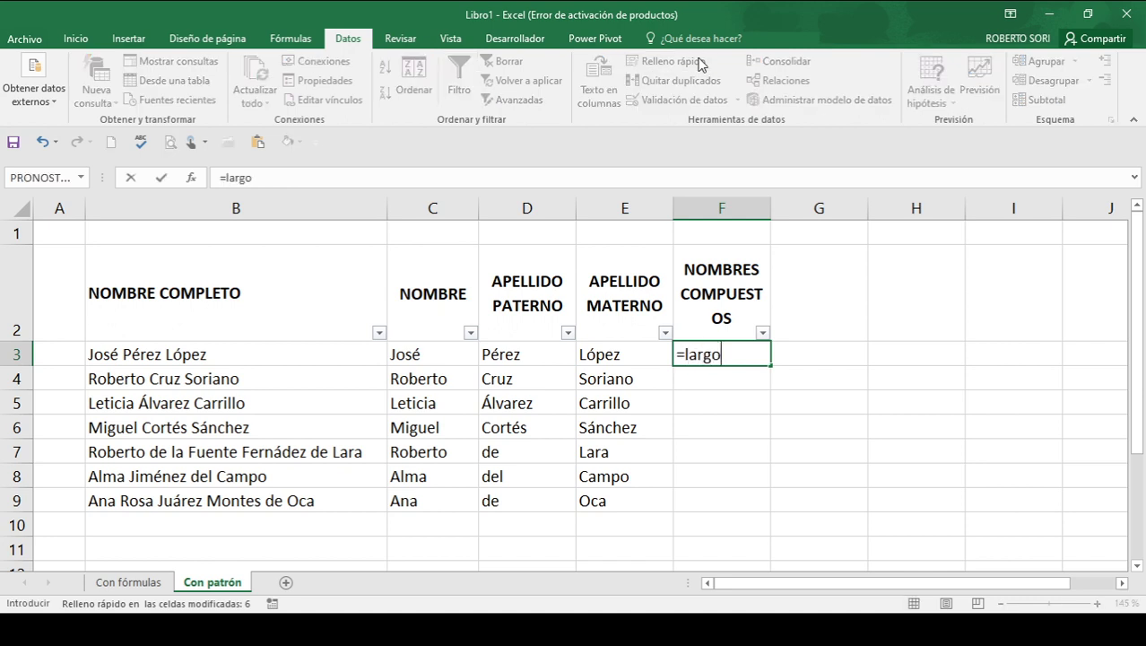
{"action": "key", "text": "Left"}
{"action": "key", "text": "Left"}
{"action": "key", "text": "Left"}
{"action": "key", "text": "Left"}
{"action": "type", "text": ")"}
{"action": "key", "text": "Return"}
{"action": "key", "text": "Up"}
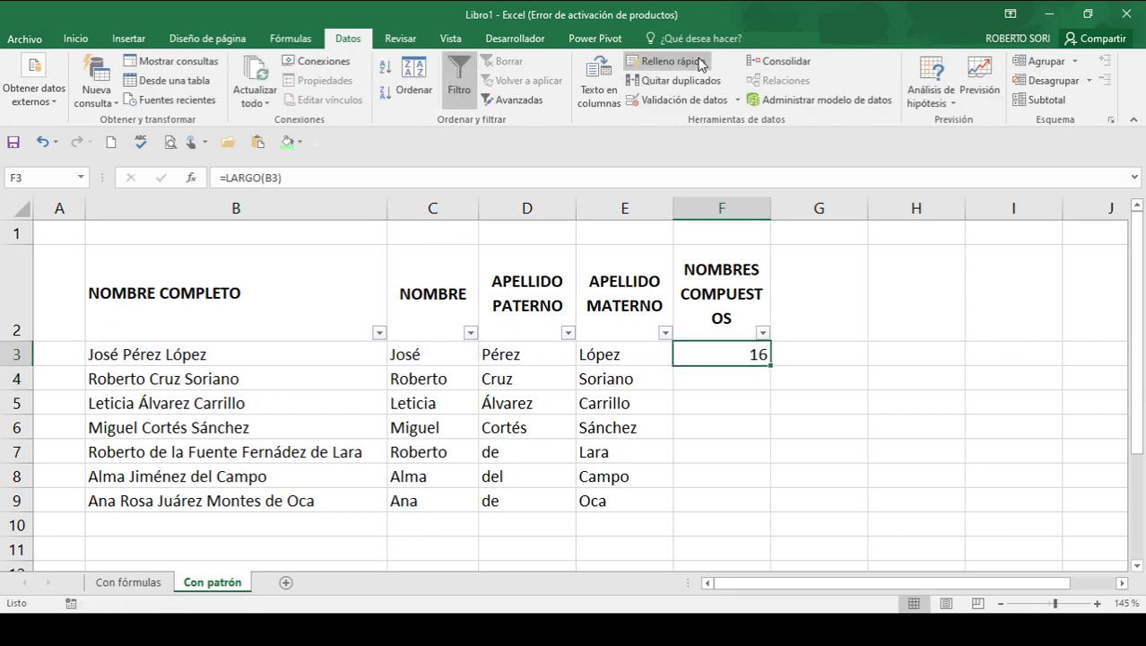
Step: Enter =SUSTITUIR(" ",B3,"") in G3 as a formula for stripping the spaces from the full name
{"action": "key", "text": "Right"}
{"action": "type", "text": "=sustituir("}
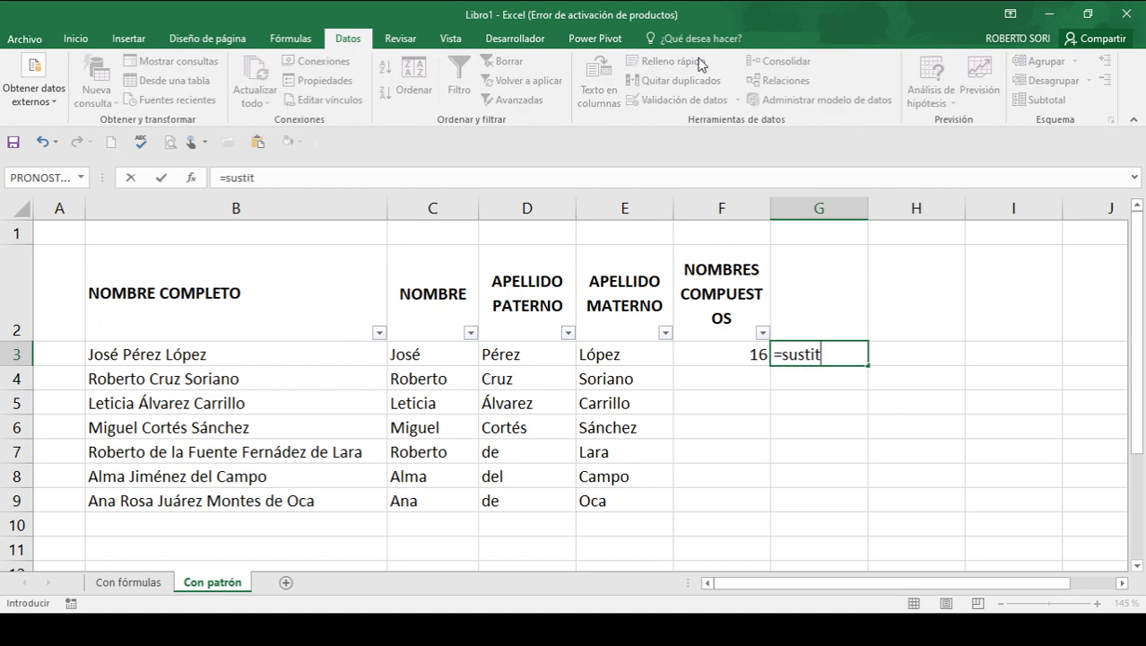
{"action": "key", "text": "Left"}
{"action": "key", "text": "Left"}
{"action": "key", "text": "Left"}
{"action": "key", "text": "Left"}
{"action": "key", "text": "Left"}
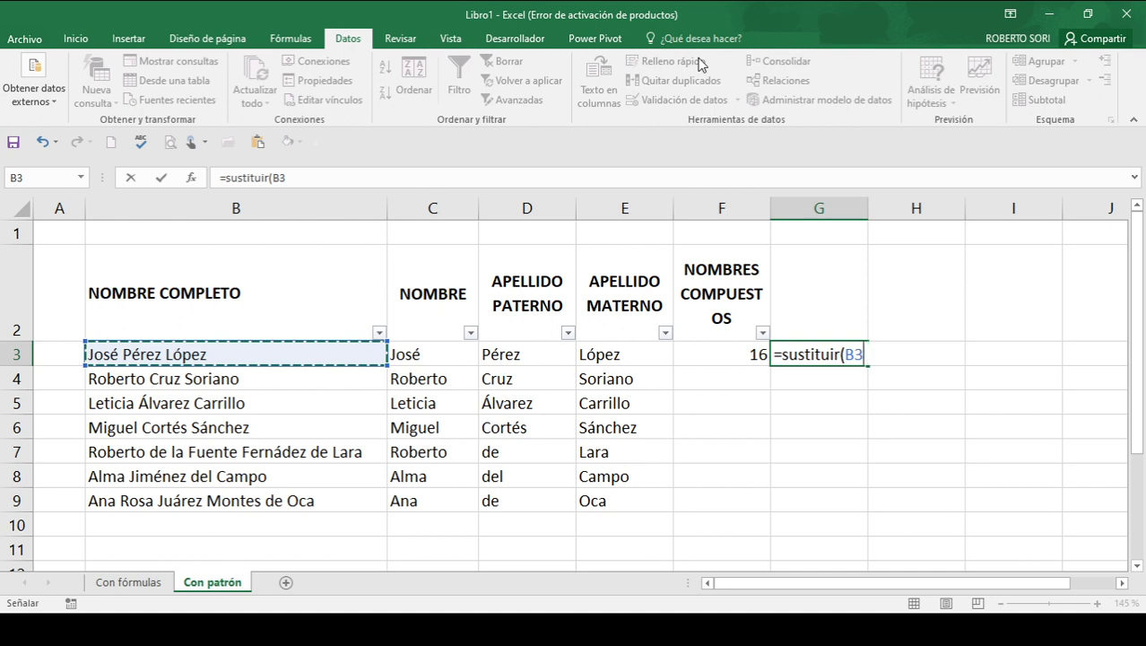
{"action": "type", "text": ",\""}
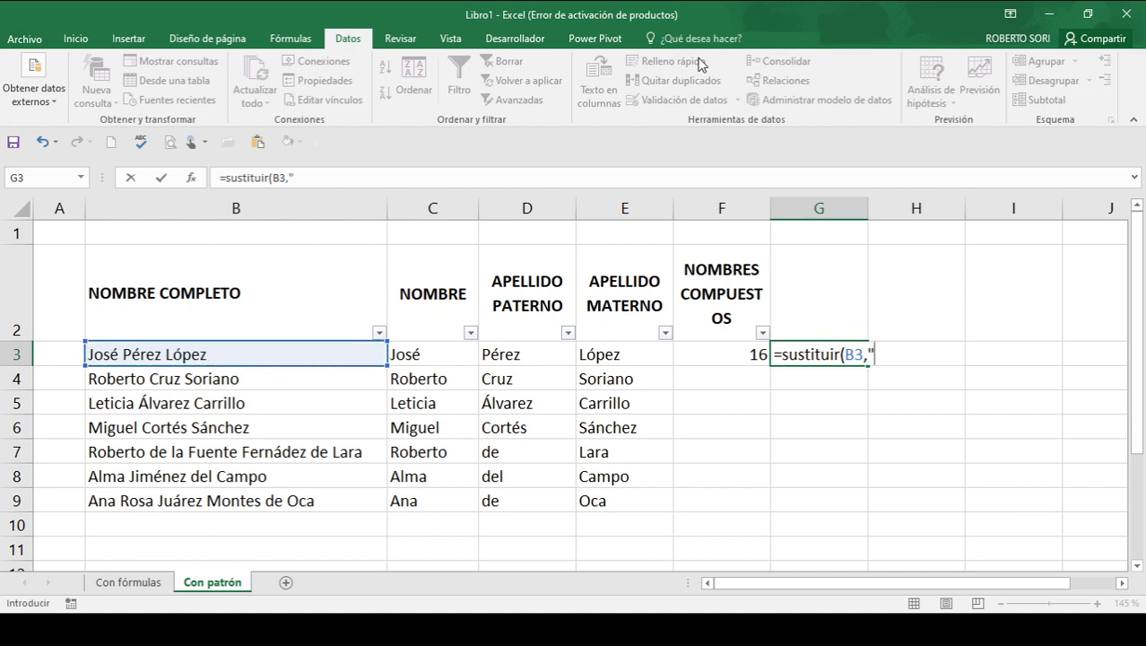
{"action": "key", "text": "BackSpace"}
{"action": "key", "text": "BackSpace"}
{"action": "key", "text": "BackSpace"}
{"action": "key", "text": "BackSpace"}
{"action": "type", "text": "\" \""}
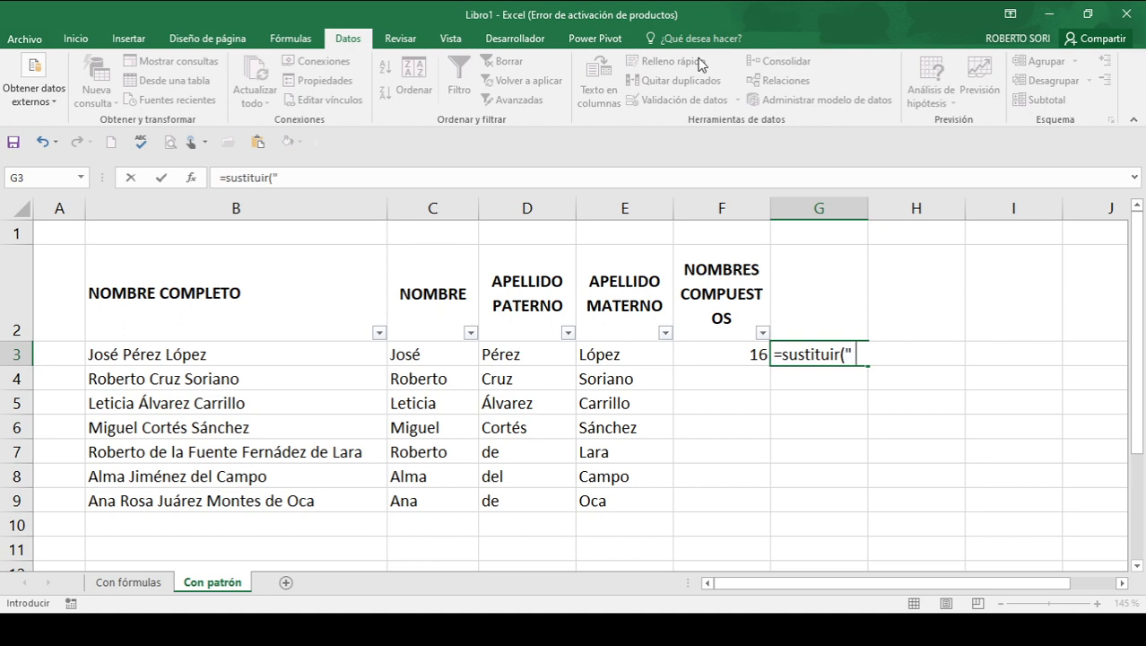
{"action": "type", "text": ","}
{"action": "key", "text": "Left"}
{"action": "key", "text": "Left"}
{"action": "key", "text": "Left"}
{"action": "key", "text": "Left"}
{"action": "key", "text": "Left"}
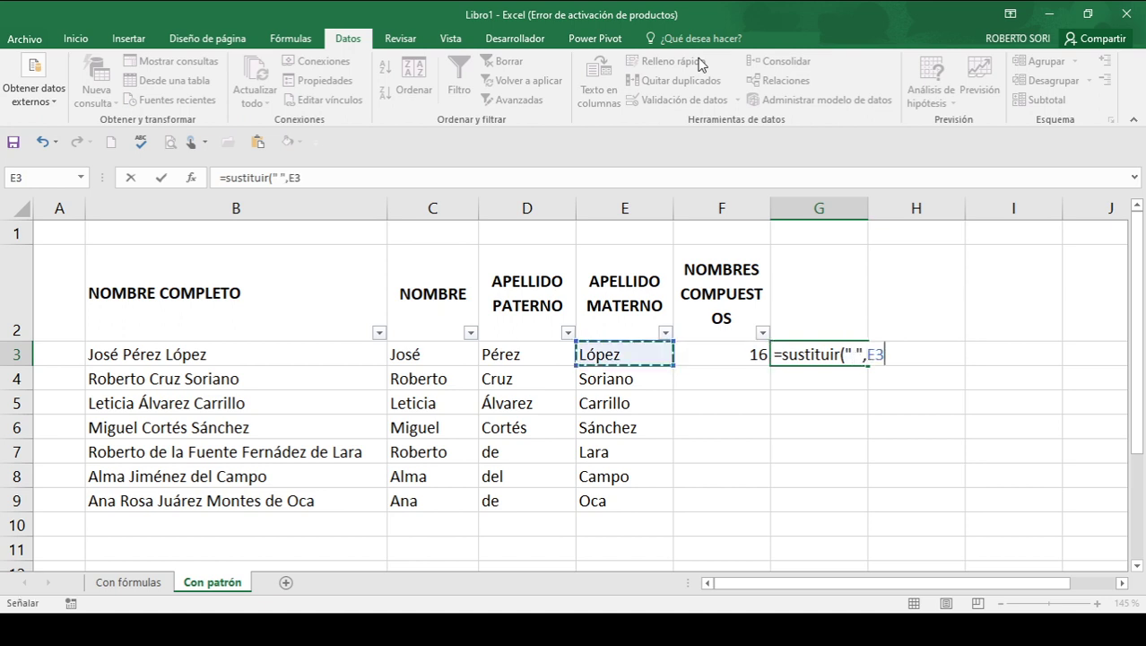
{"action": "type", "text": ","}
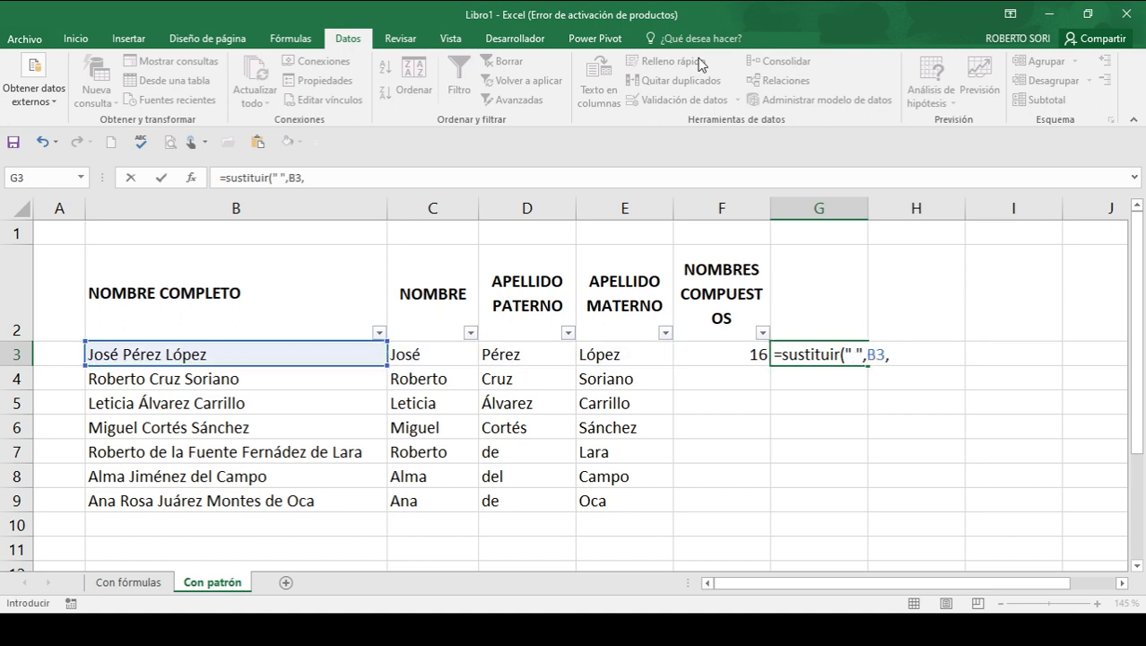
{"action": "type", "text": "\"\")"}
{"action": "key", "text": "Return"}
Step: Correct the argument order in G3 so the formula reads =SUSTITUIR(B3," ","")
{"action": "key", "text": "Up"}
{"action": "key", "text": "F2"}
{"action": "key", "text": "Left"}
{"action": "key", "text": "Left"}
{"action": "key", "text": "Left"}
{"action": "key", "text": "Left"}
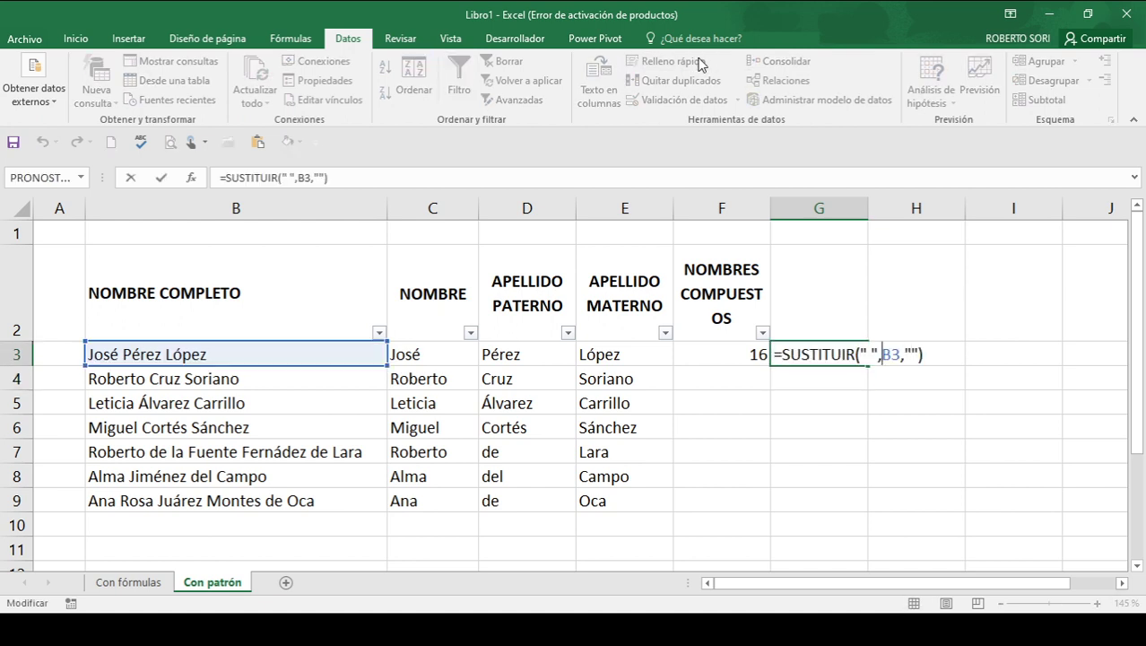
{"action": "key", "text": "BackSpace"}
{"action": "key", "text": "BackSpace"}
{"action": "key", "text": "BackSpace"}
{"action": "key", "text": "BackSpace"}
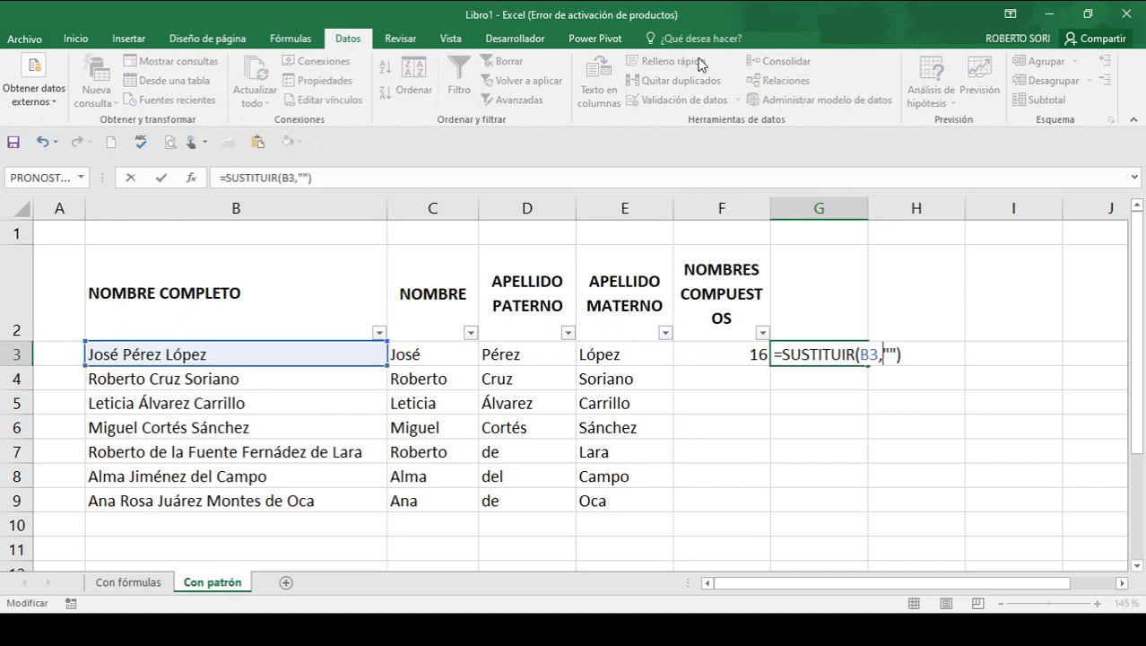
{"action": "key", "text": "Right"}
{"action": "key", "text": "Right"}
{"action": "type", "text": ",\"\""}
{"action": "key", "text": "Return"}
{"action": "key", "text": "Up"}
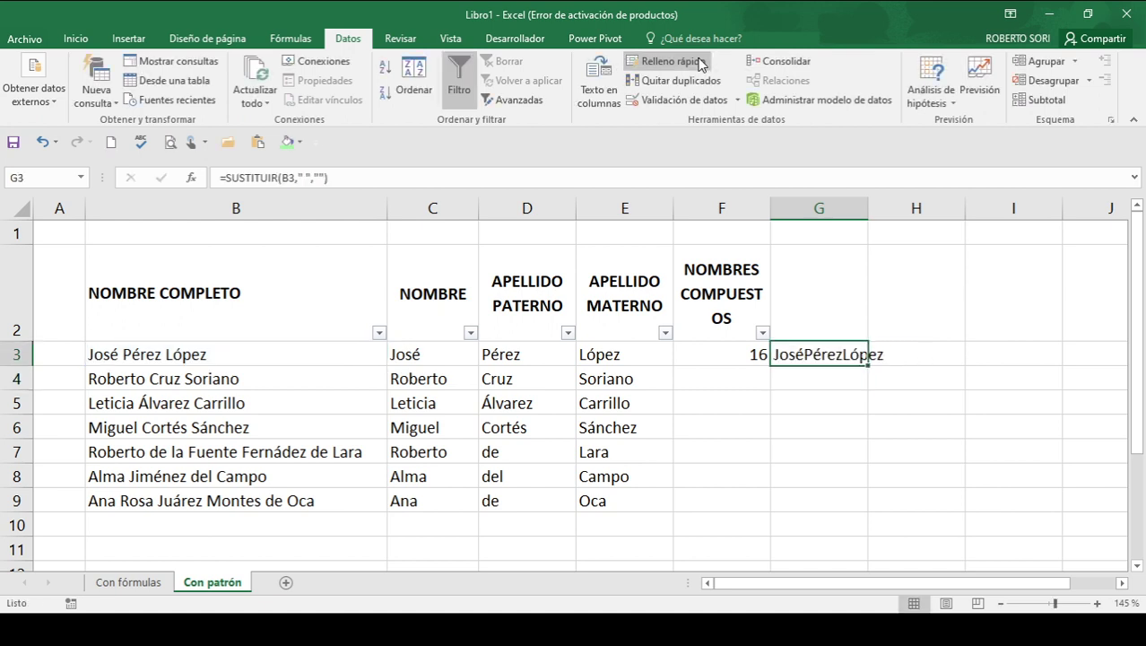
Step: Enter =LARGO(G3) in H3 to get the length of the name without spaces
{"action": "key", "text": "Left"}
{"action": "key", "text": "shift+Right"}
{"action": "key", "text": "Right"}
{"action": "key", "text": "Right"}
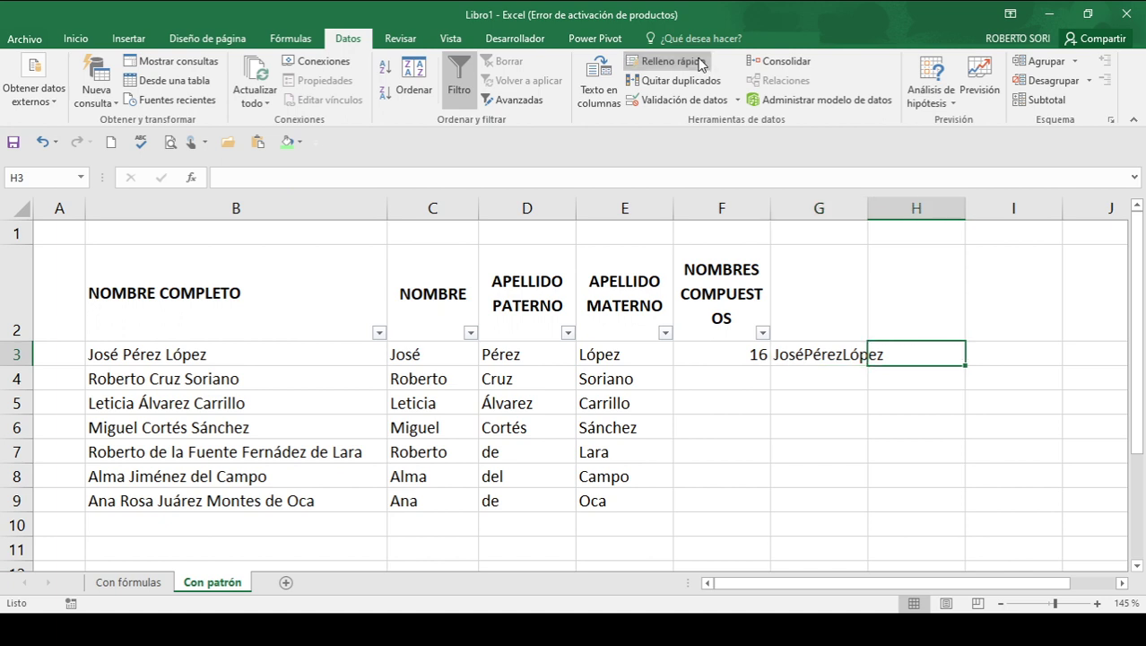
{"action": "type", "text": "=largo(G3)"}
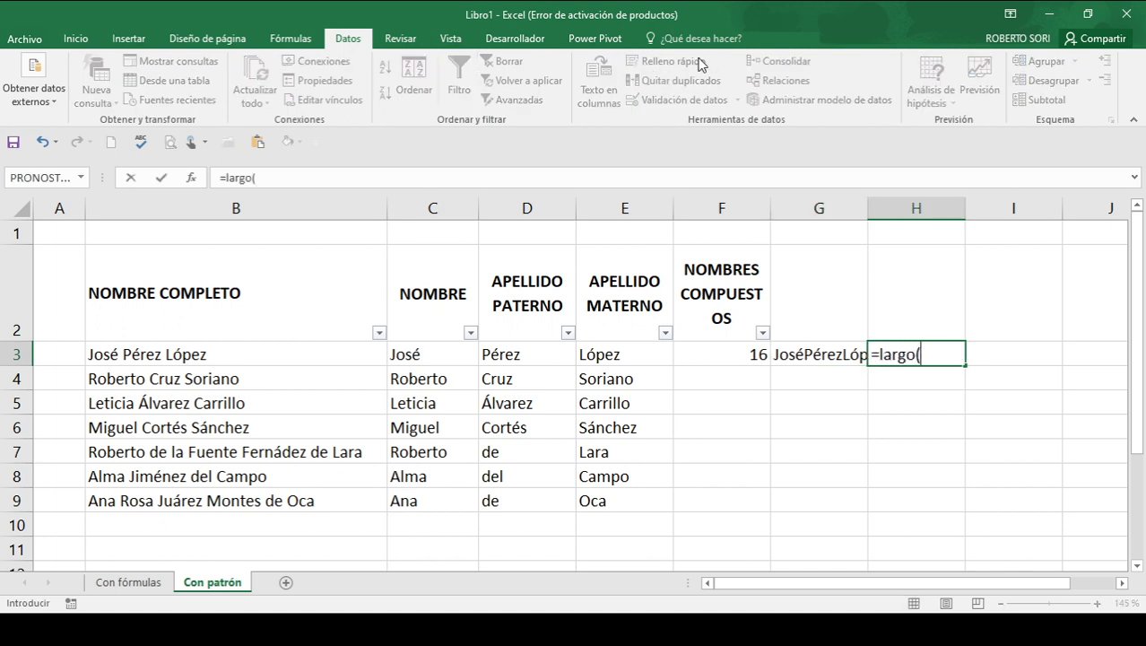
{"action": "key", "text": "Return"}
Step: Enter =F3-H3 in I3 to count the spaces in the full name
{"action": "key", "text": "Up"}
{"action": "key", "text": "Right"}
{"action": "type", "text": "="}
{"action": "key", "text": "Left"}
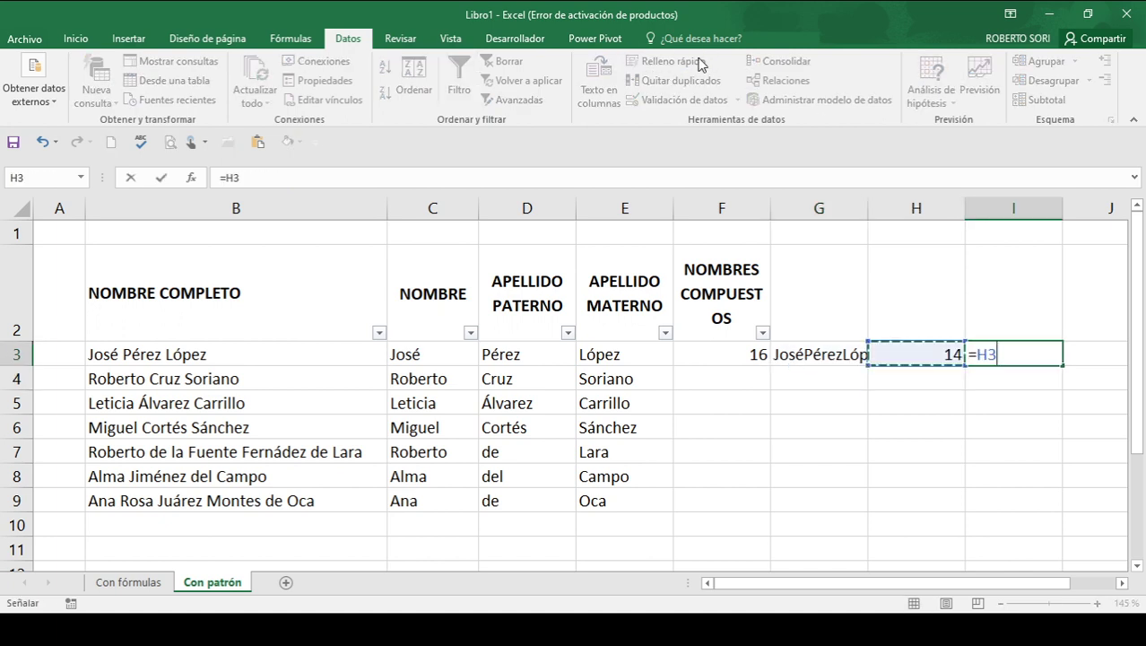
{"action": "key", "text": "Left"}
{"action": "key", "text": "Left"}
{"action": "type", "text": "-"}
{"action": "key", "text": "Left"}
{"action": "key", "text": "Return"}
{"action": "key", "text": "Up"}
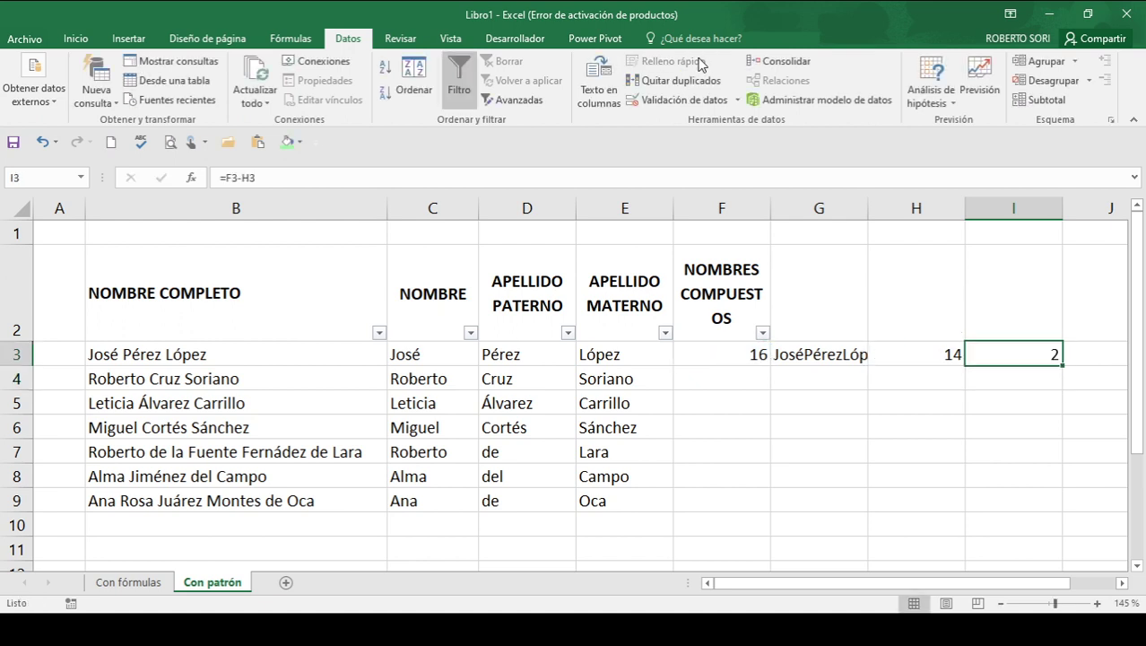
Step: Copy the formulas in F3:I3 down through row 9
{"action": "key", "text": "Left"}
{"action": "key", "text": "Left"}
{"action": "key", "text": "Left"}
{"action": "key", "text": "shift+Right"}
{"action": "key", "text": "shift+Right"}
{"action": "key", "text": "shift+Right"}
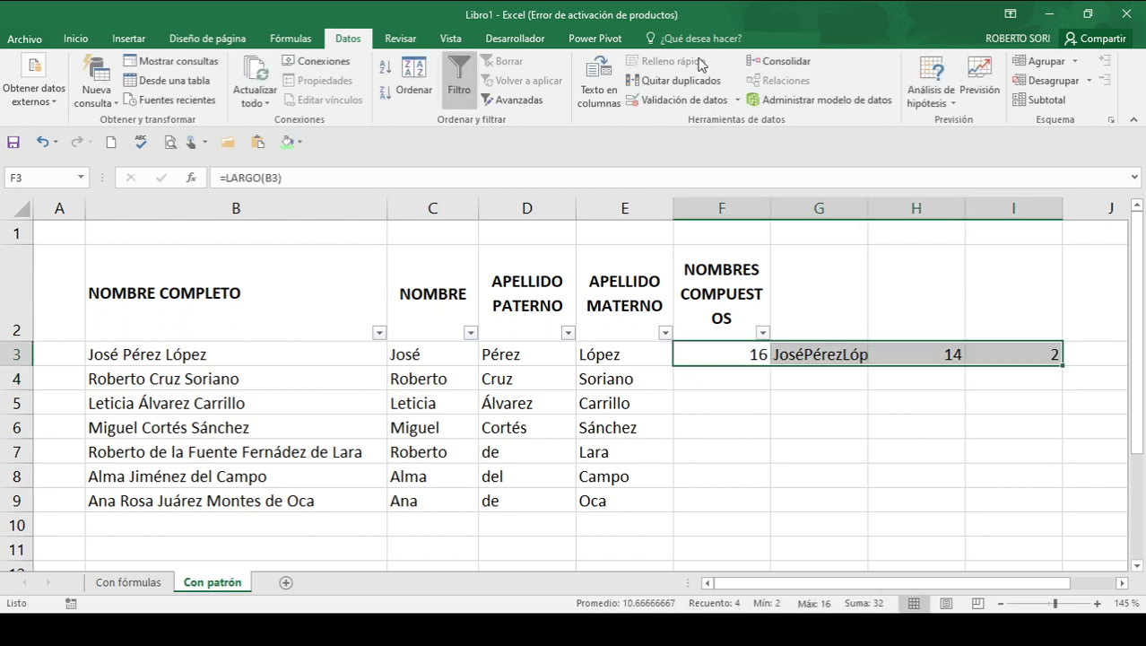
{"action": "key", "text": "ctrl+c"}
{"action": "key", "text": "shift+Down"}
{"action": "key", "text": "shift+Down"}
{"action": "key", "text": "shift+Down"}
{"action": "key", "text": "shift+Down"}
{"action": "key", "text": "shift+Down"}
{"action": "key", "text": "shift+Down"}
{"action": "key", "text": "ctrl+v"}
{"action": "key", "text": "Escape"}
{"action": "key", "text": "Down"}
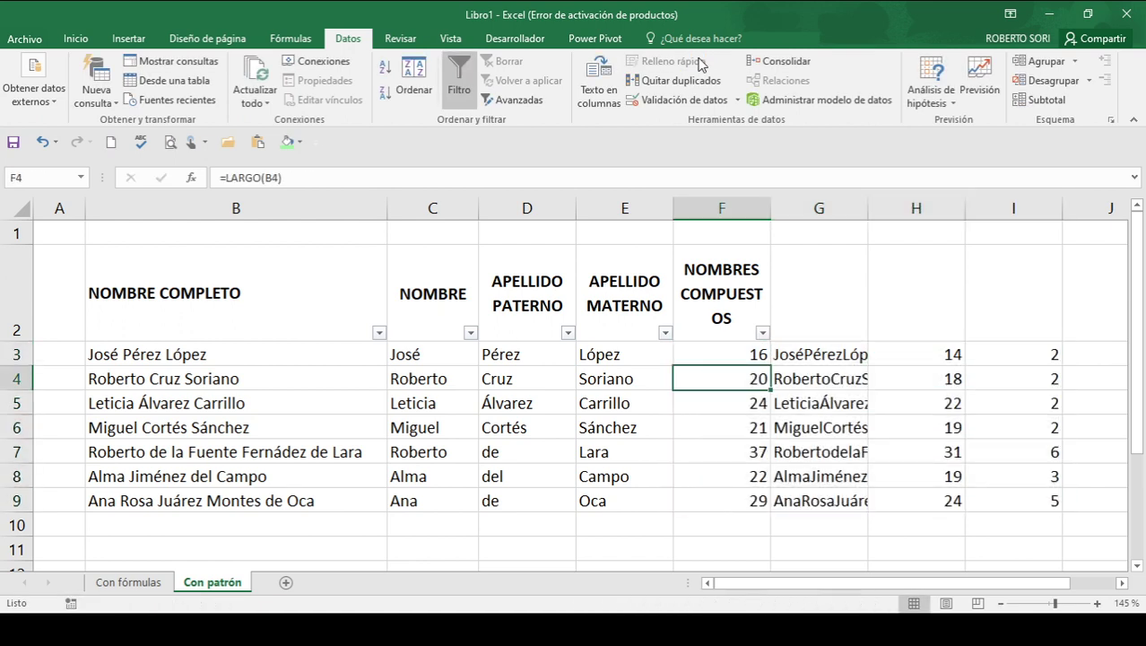
Step: Examine the space counts in I3:I9, comparing rows 3 to 6 with rows 7 to 9 to spot compound names
{"action": "key", "text": "Right"}
{"action": "key", "text": "Right"}
{"action": "key", "text": "Right"}
{"action": "key", "text": "Down"}
{"action": "key", "text": "Down"}
{"action": "key", "text": "Down"}
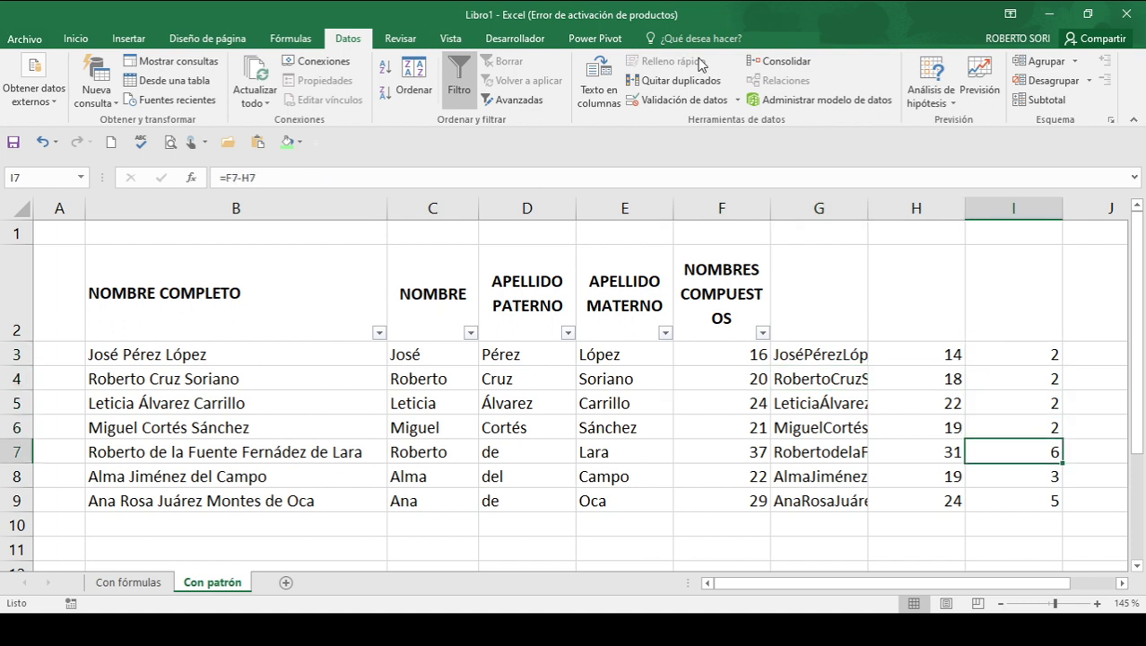
{"action": "key", "text": "Up"}
{"action": "key", "text": "Up"}
{"action": "key", "text": "Up"}
{"action": "key", "text": "Up"}
{"action": "key", "text": "shift+Down"}
{"action": "key", "text": "shift+Down"}
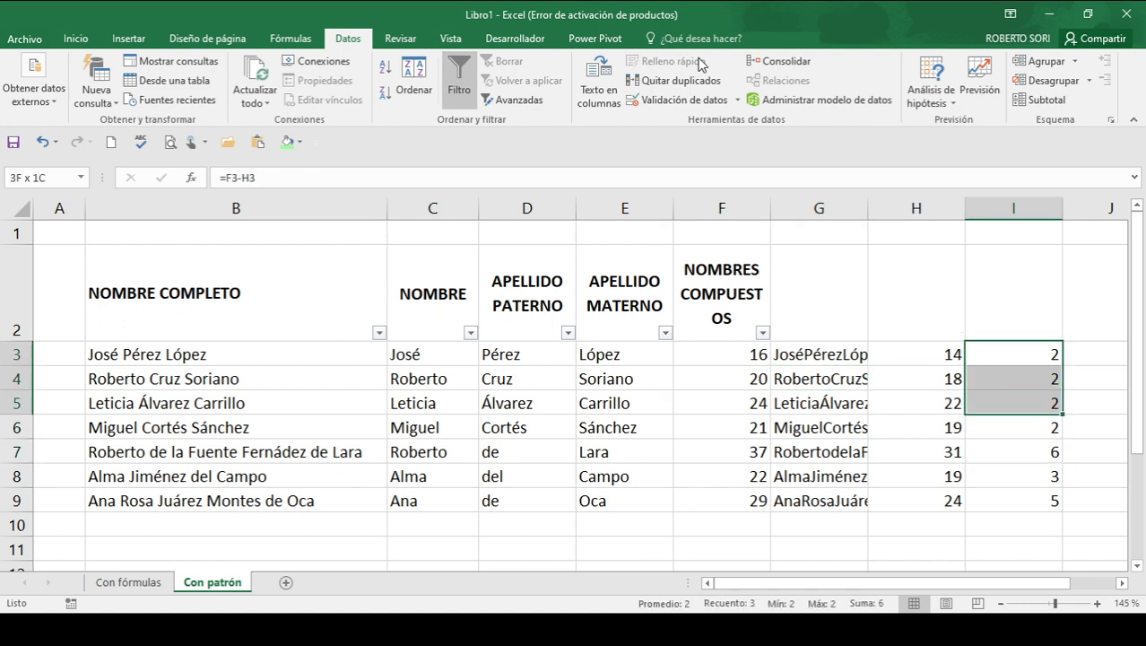
{"action": "key", "text": "shift+Down"}
{"action": "key", "text": "Down"}
{"action": "key", "text": "Down"}
{"action": "key", "text": "Down"}
{"action": "key", "text": "Down"}
{"action": "key", "text": "shift+Down"}
{"action": "key", "text": "shift+Down"}
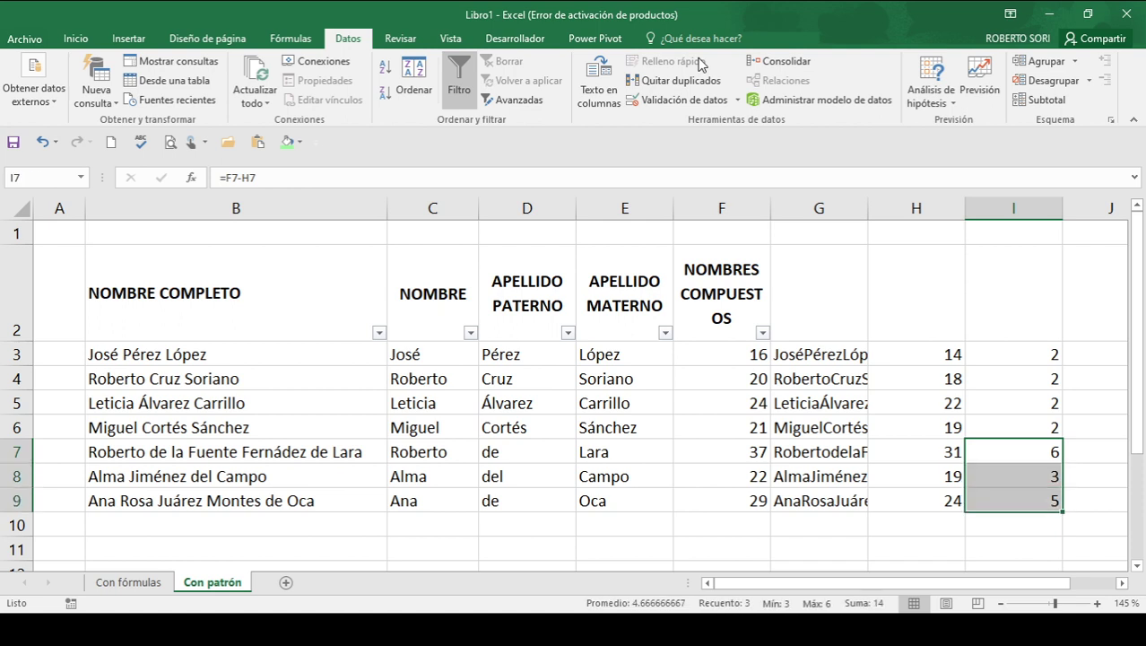
Step: Replace the paternal surname in D7 with the complete compound surname from the full name in B7
{"action": "key", "text": "Left"}
{"action": "key", "text": "Left"}
{"action": "key", "text": "Left"}
{"action": "key", "text": "Left"}
{"action": "key", "text": "Left"}
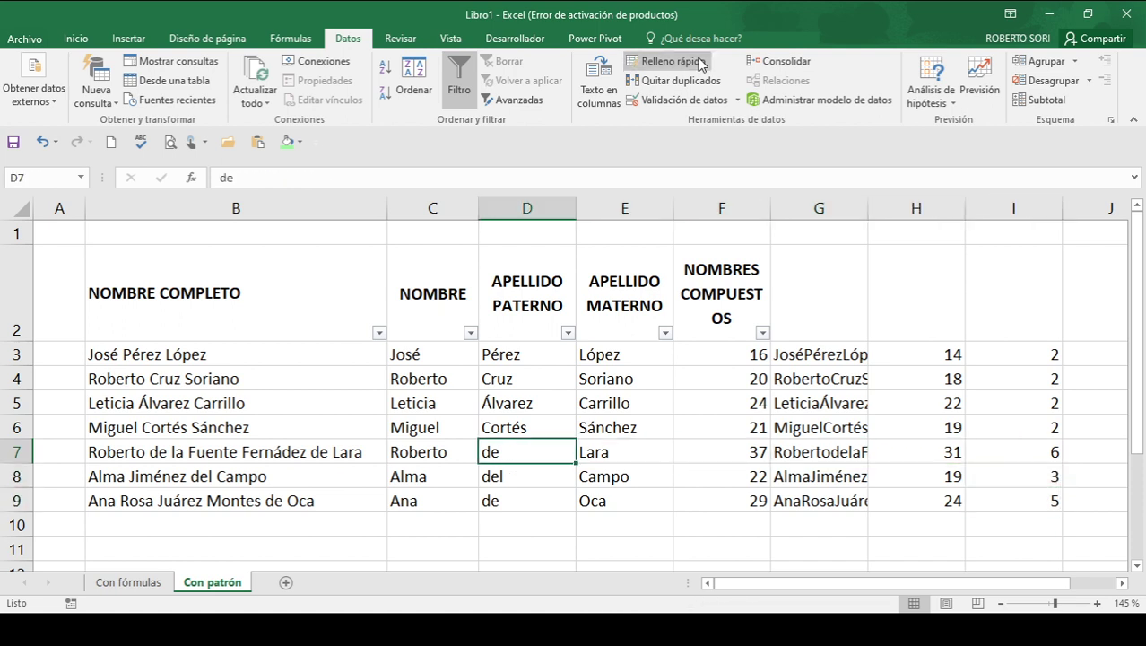
{"action": "type", "text": "de la "}
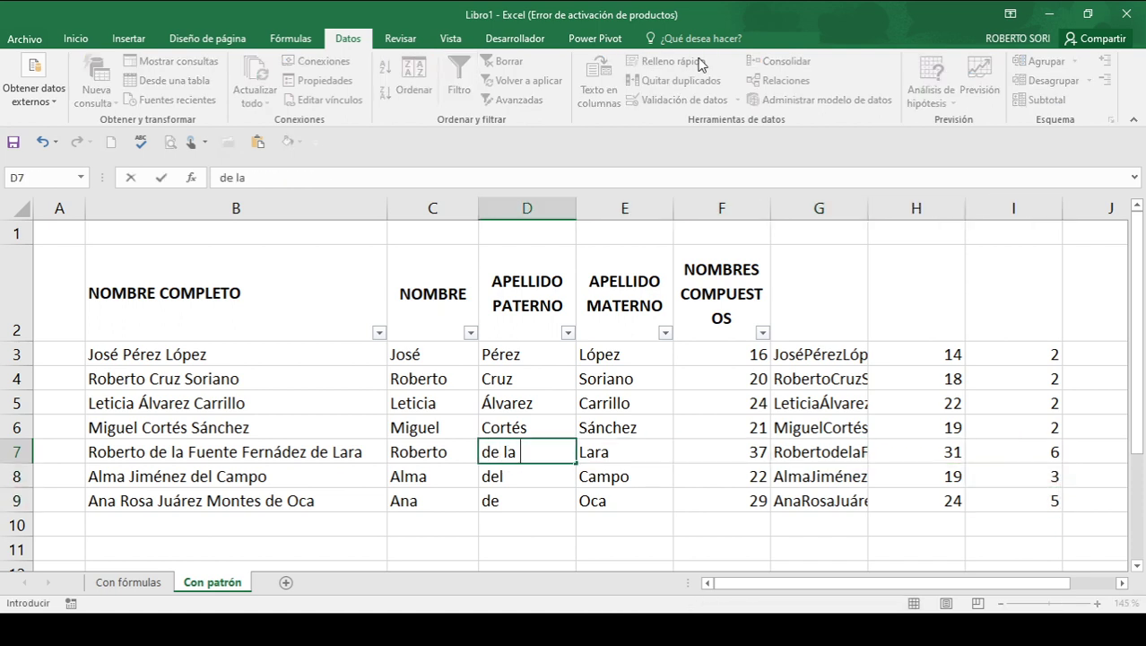
{"action": "type", "text": "Fuente"}
{"action": "key", "text": "Return"}
Step: Replace the maternal surname in E7 with the complete compound surname from the full name in B7
{"action": "key", "text": "Up"}
{"action": "key", "text": "Right"}
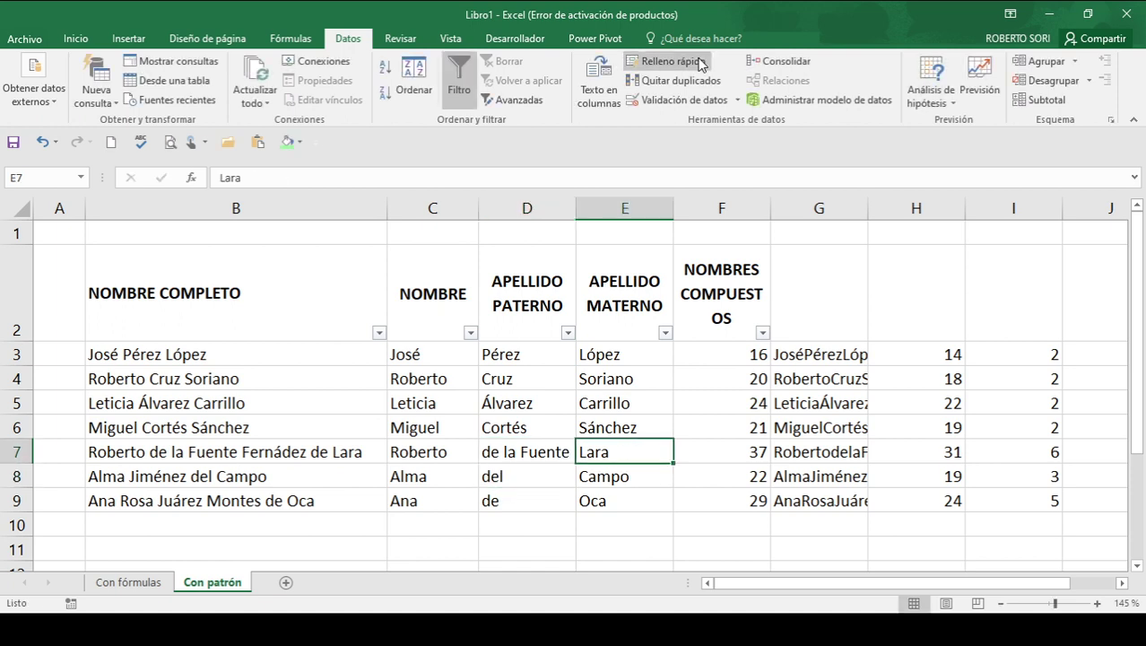
{"action": "type", "text": "Fernáde"}
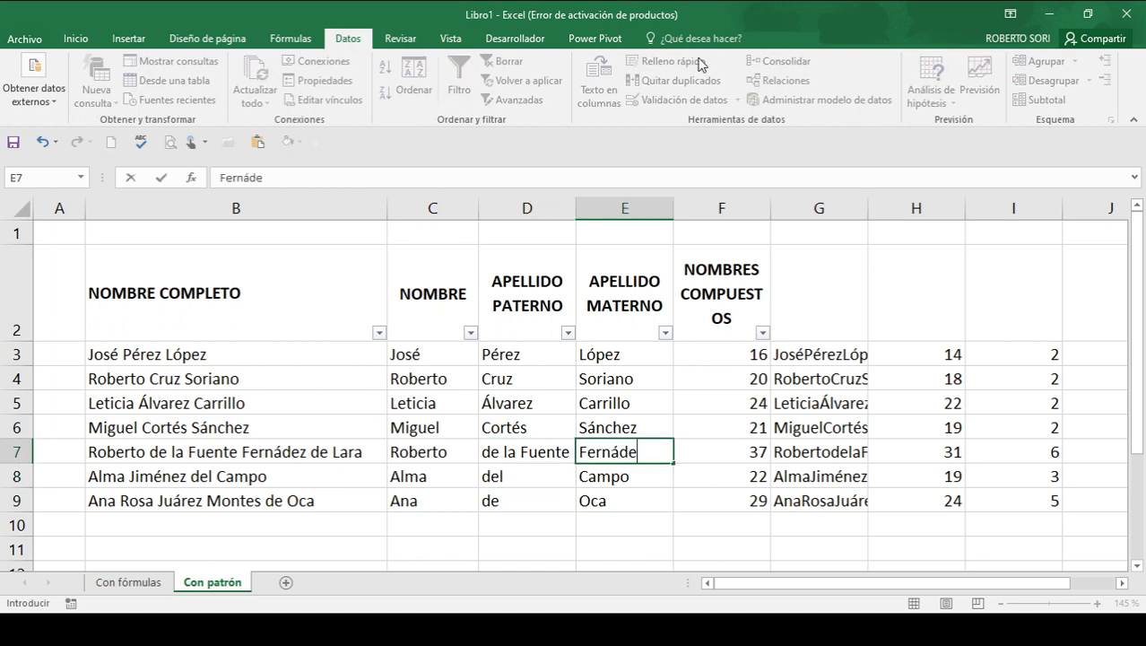
{"action": "type", "text": "z de Lara"}
{"action": "key", "text": "Return"}
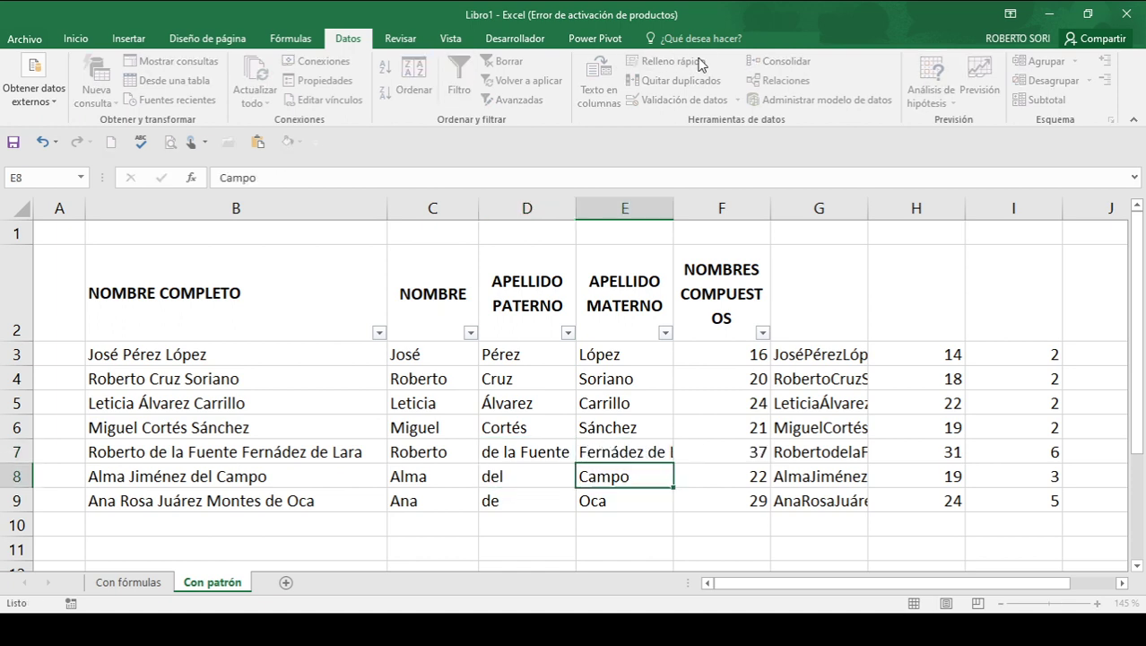
{"action": "key", "text": "Up"}
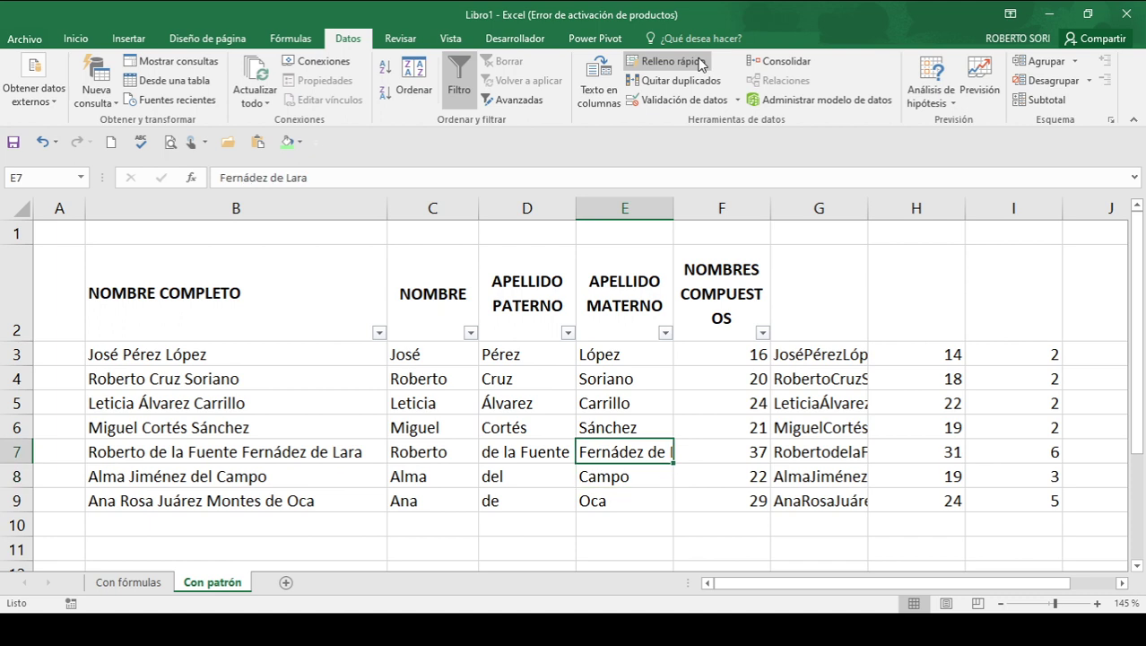
Step: Try entering the compound paternal surname from D7 in D8 using the AutoComplete suggestion, and cancel the entry
{"action": "key", "text": "Left"}
{"action": "key", "text": "ctrl+Up"}
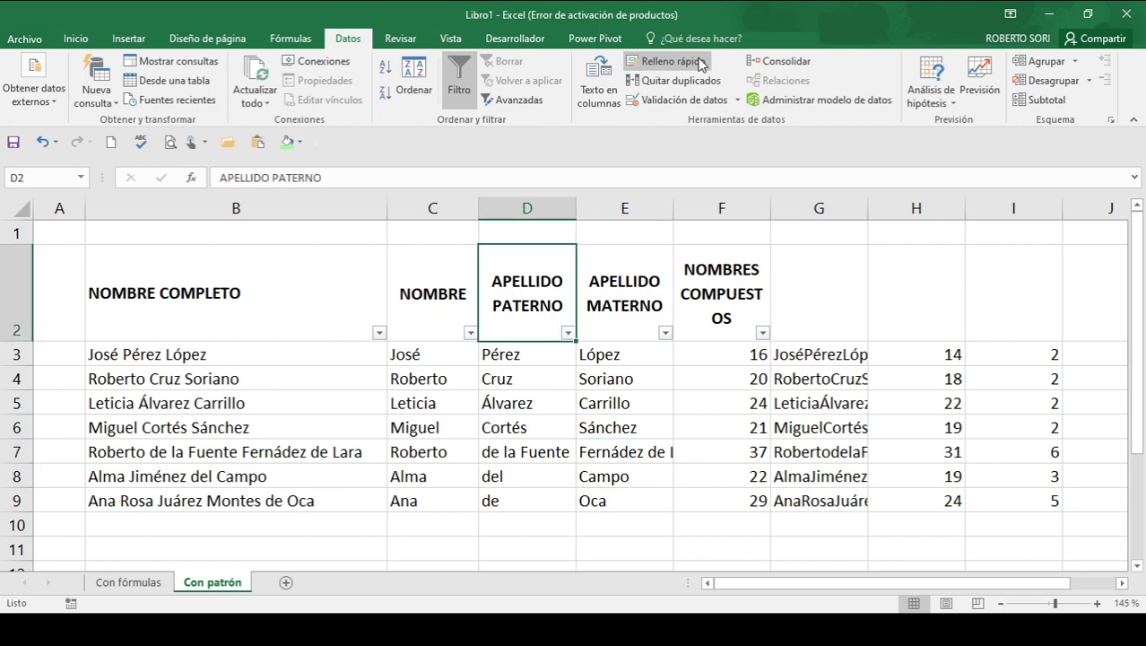
{"action": "key", "text": "Right"}
{"action": "key", "text": "Down"}
{"action": "key", "text": "Down"}
{"action": "key", "text": "Down"}
{"action": "key", "text": "Down"}
{"action": "key", "text": "Down"}
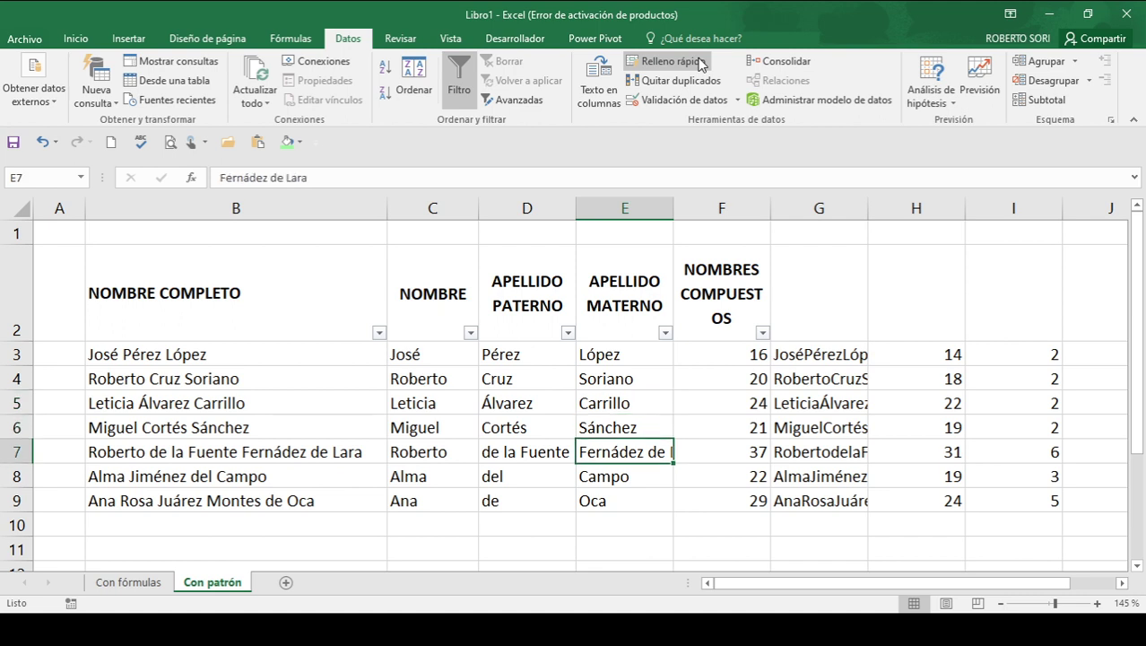
{"action": "key", "text": "Left"}
{"action": "key", "text": "Down"}
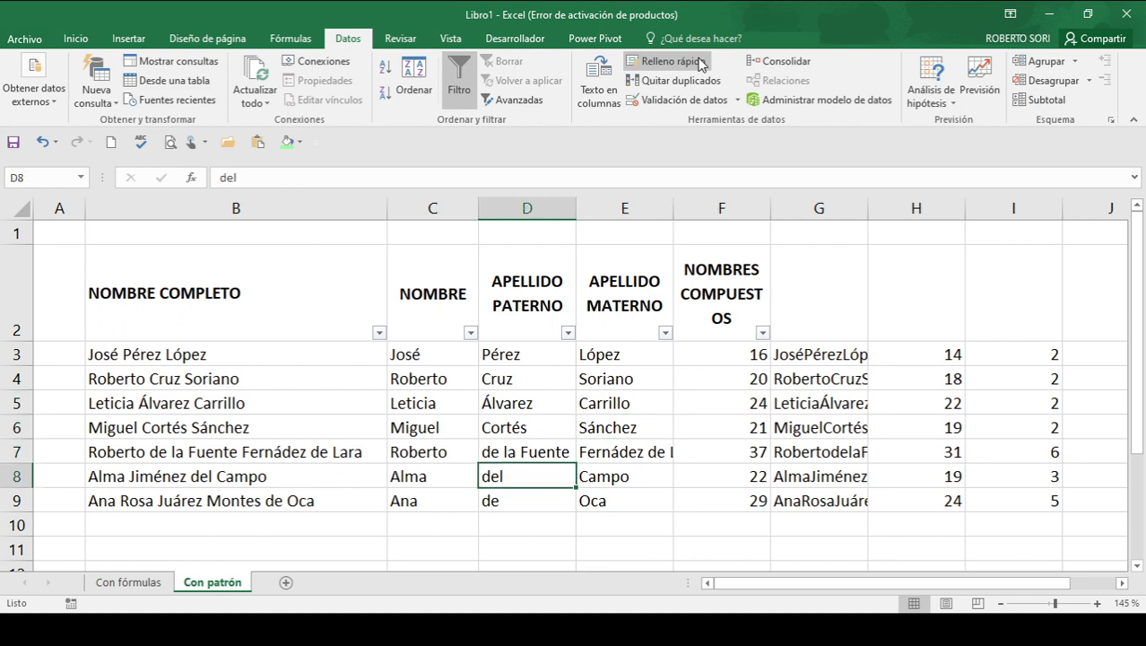
{"action": "type", "text": "de la"}
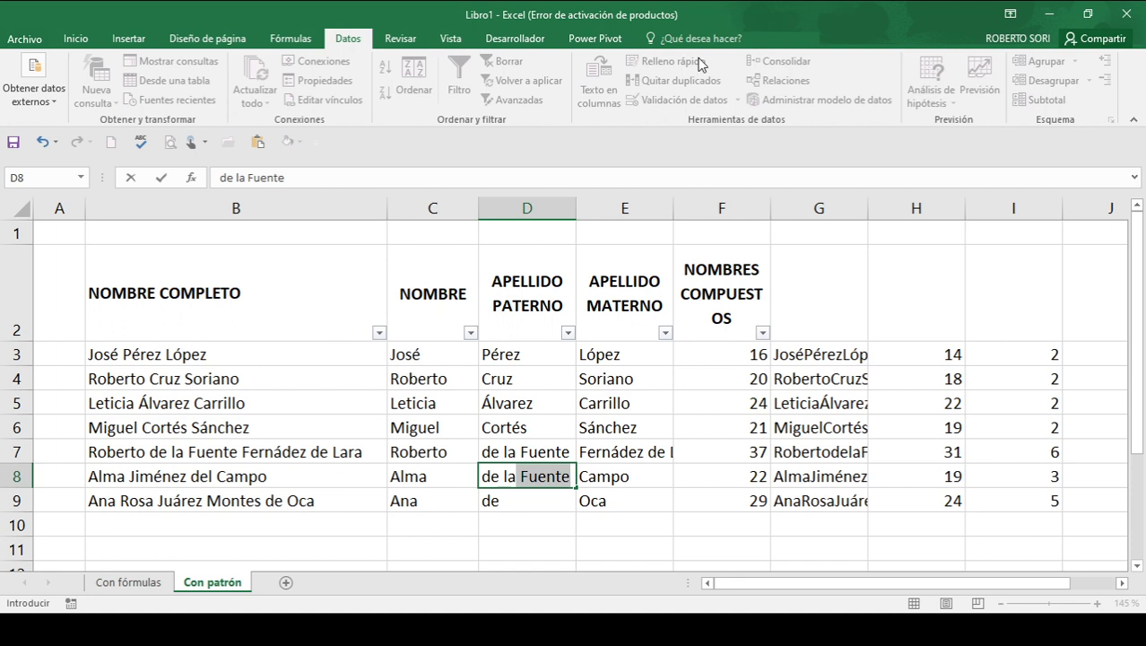
{"action": "key", "text": "Escape"}
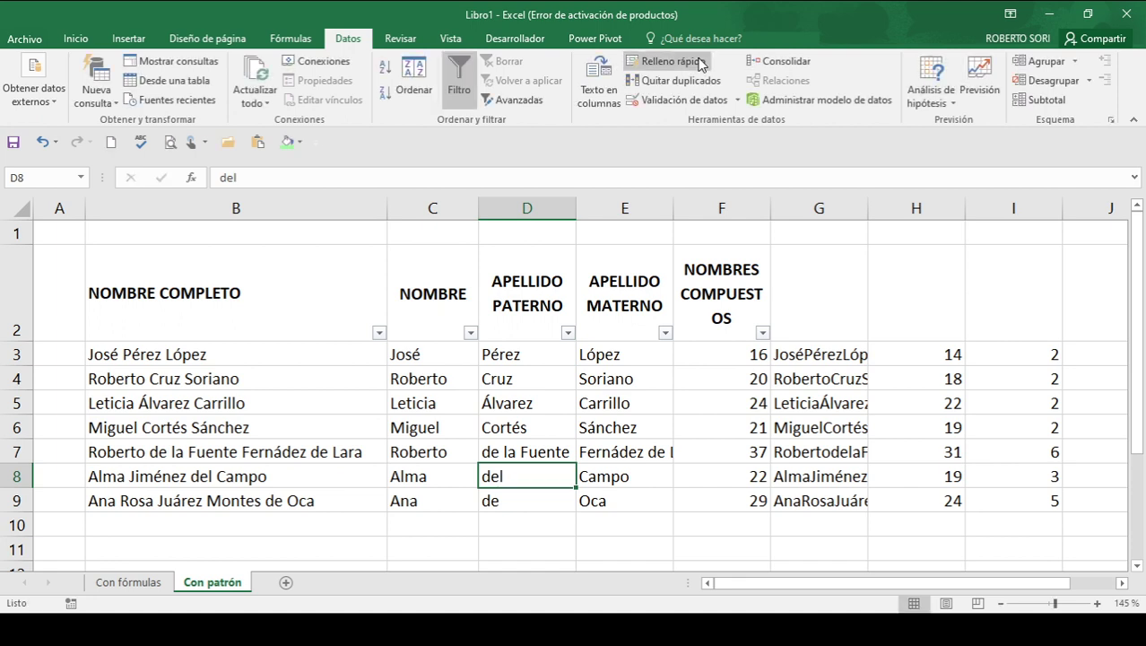
Step: Fill E8 with the compound maternal surname from E7 by accepting the AutoComplete suggestion
{"action": "key", "text": "Right"}
{"action": "type", "text": "F"}
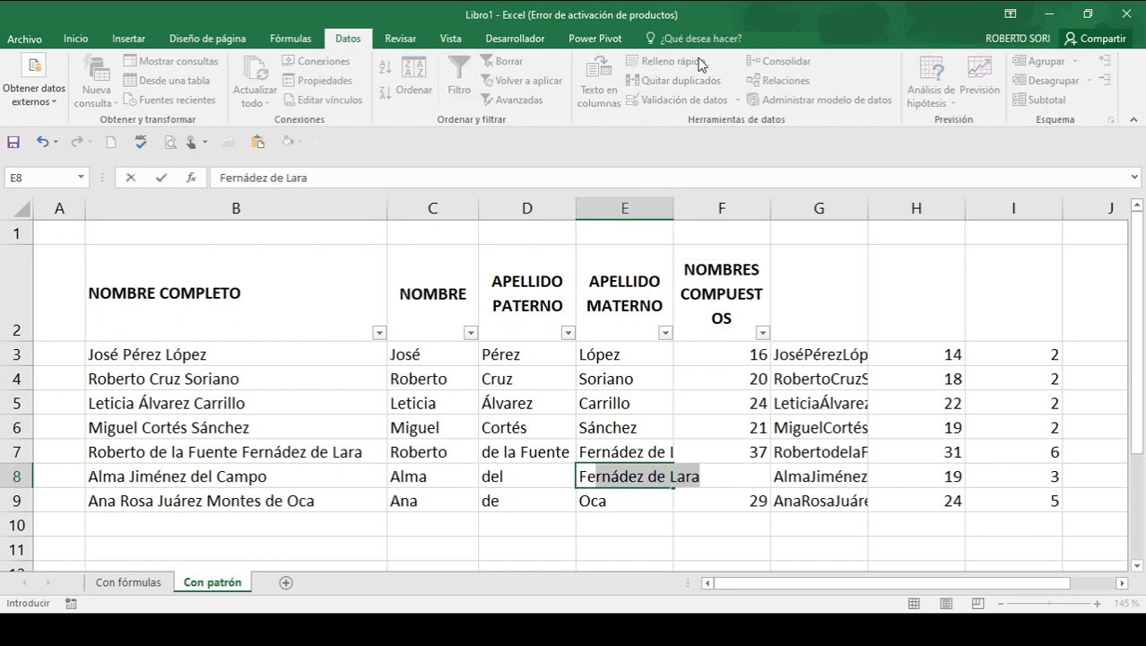
{"action": "key", "text": "Return"}
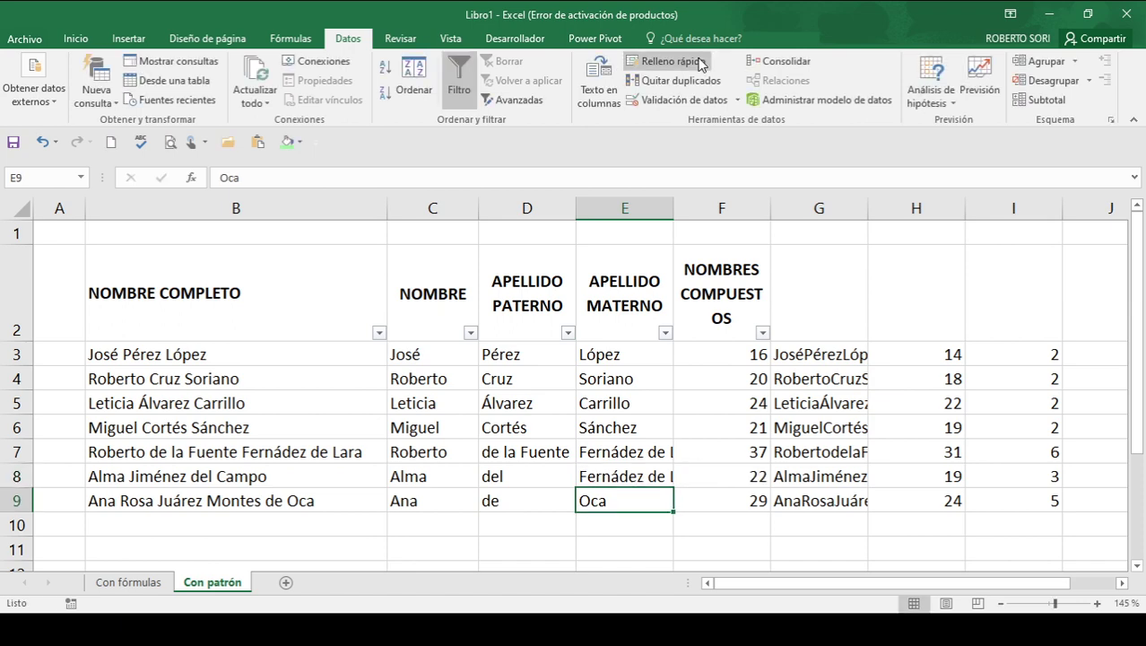
Step: Undo the maternal surname entries made in E8 and E7
{"action": "key", "text": "ctrl+z"}
{"action": "key", "text": "ctrl+z"}
{"action": "key", "text": "ctrl+z"}
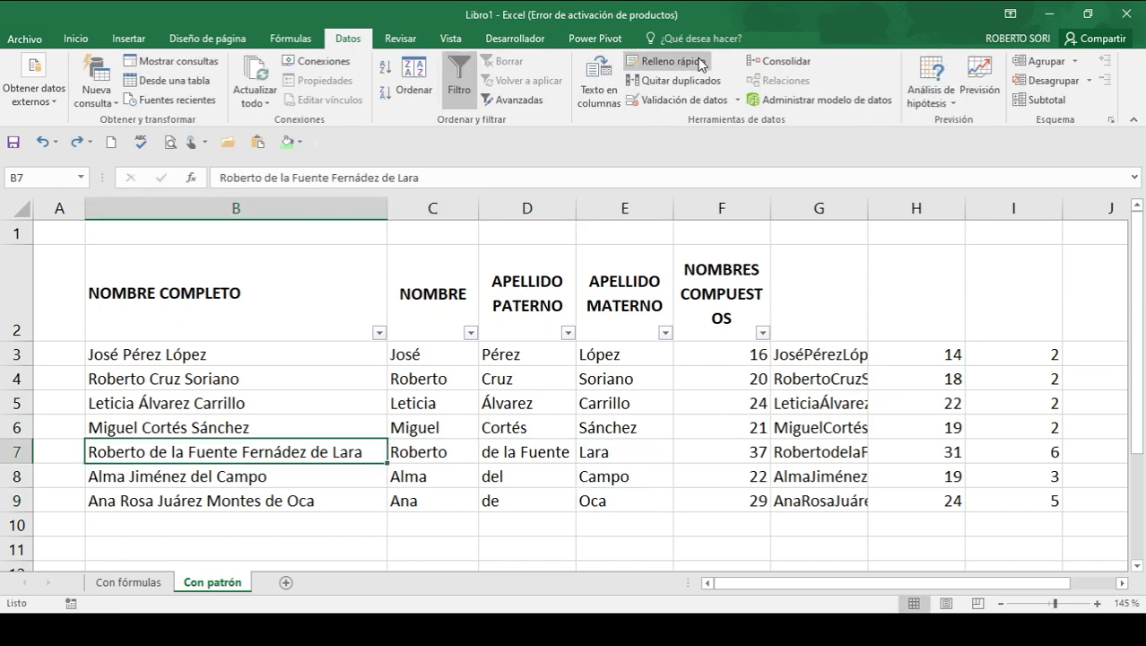
Step: Switch to the Con fórmulas sheet to view the names split with formulas
{"action": "key", "text": "ctrl+Page_Up"}
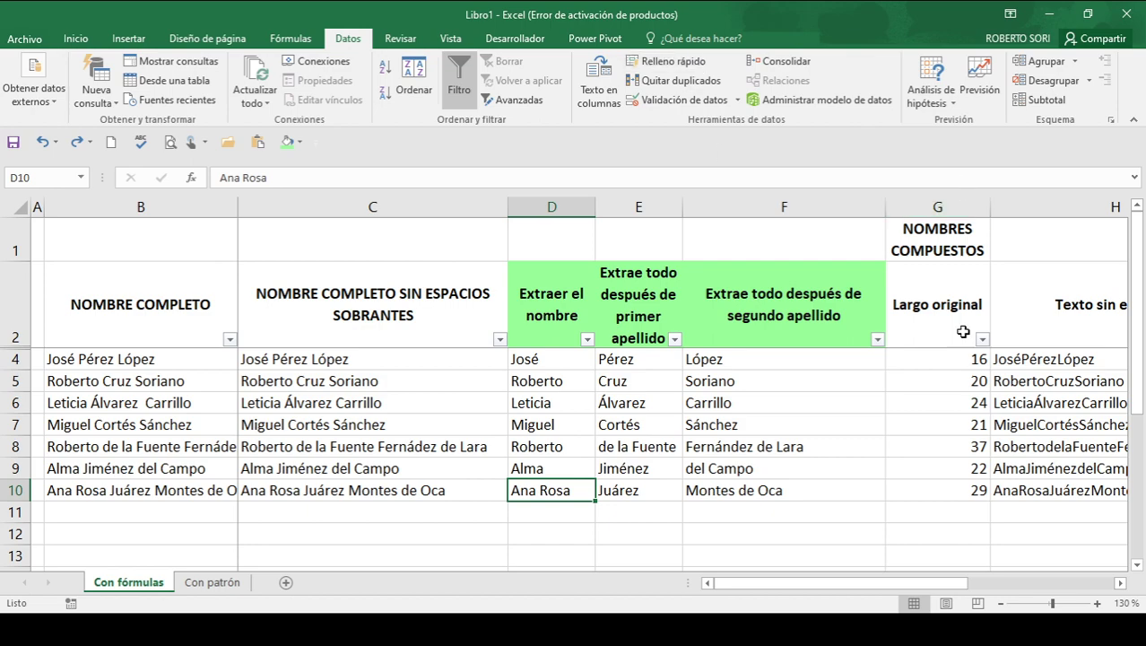